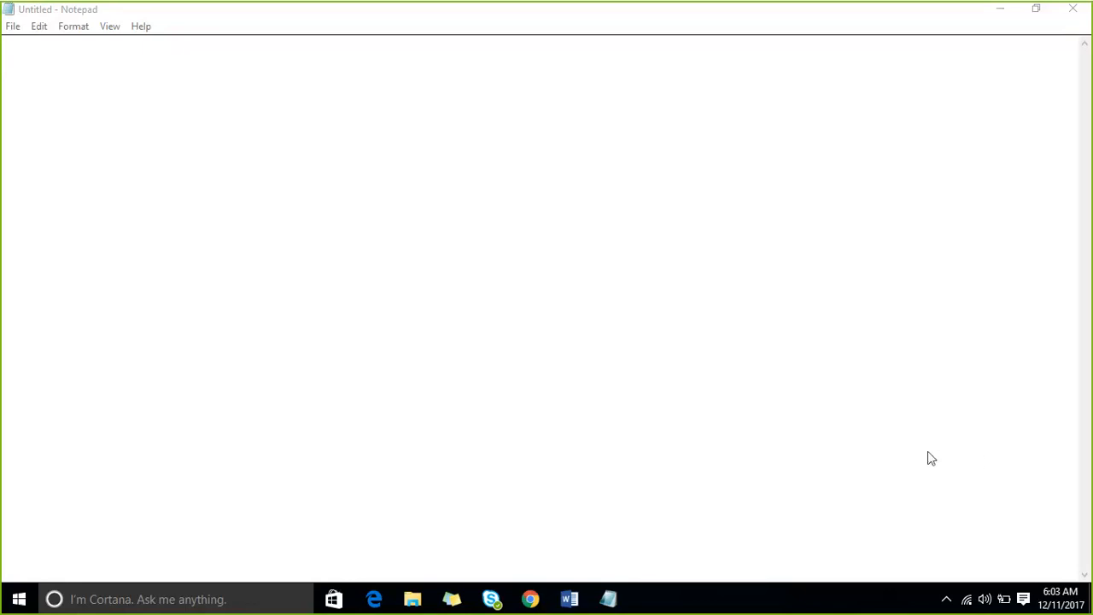
# - Note in Notepad that an attendee's audio is not connected, followed by a blank line
pyautogui.click(65, 83)
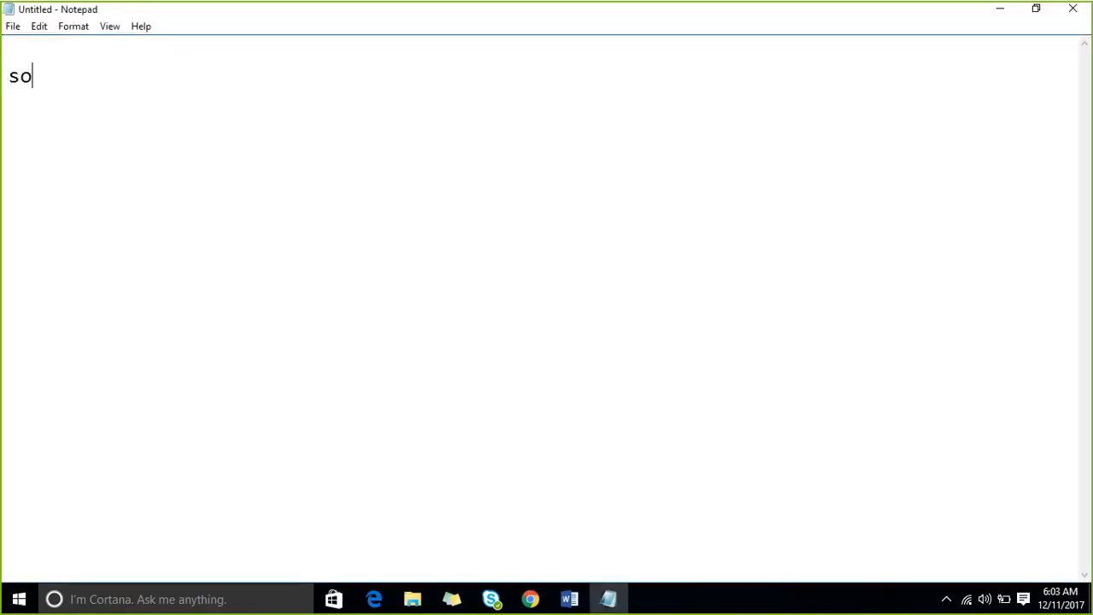
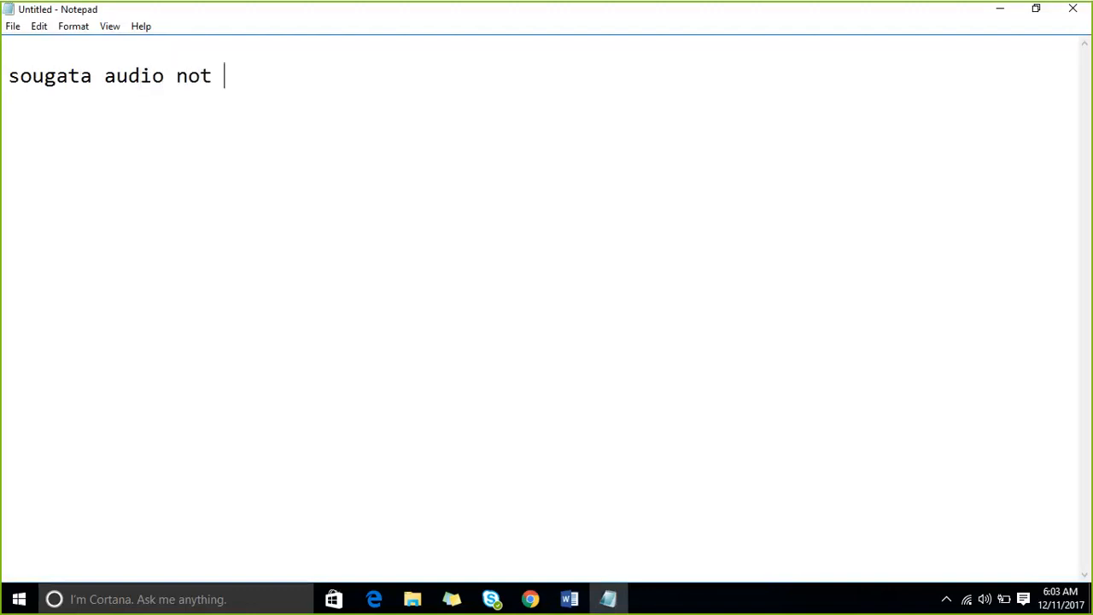
pyautogui.write('conencted')
pyautogui.press('Return')
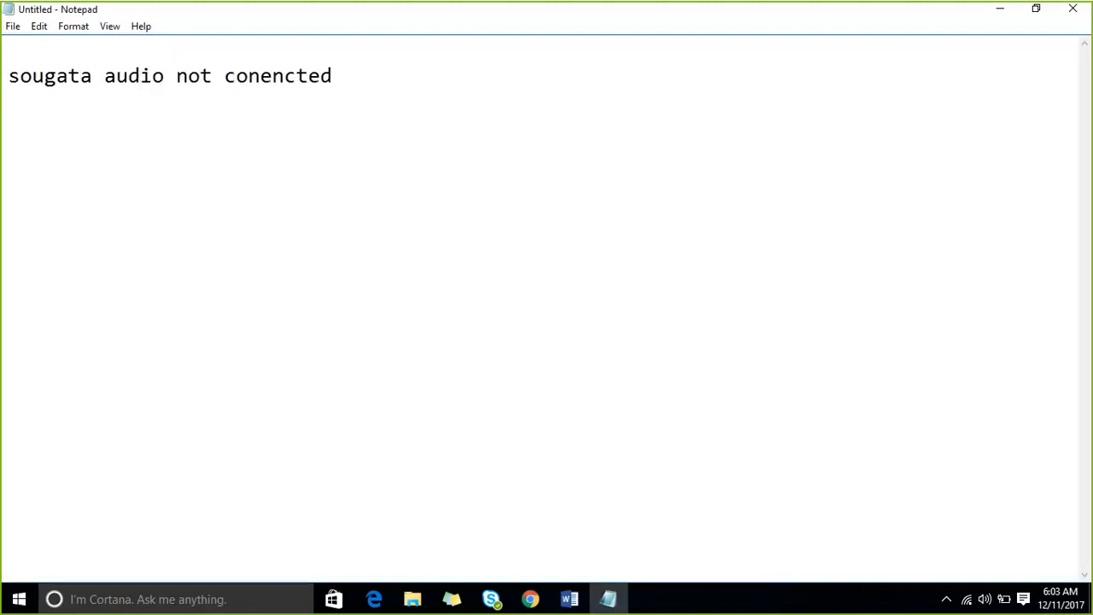
pyautogui.press('Return')
# - List the supported systems 'windows 8/windows 10--64 bit' and 'windows 7 sp1 64 bit'
pyautogui.write('windows 8/w')
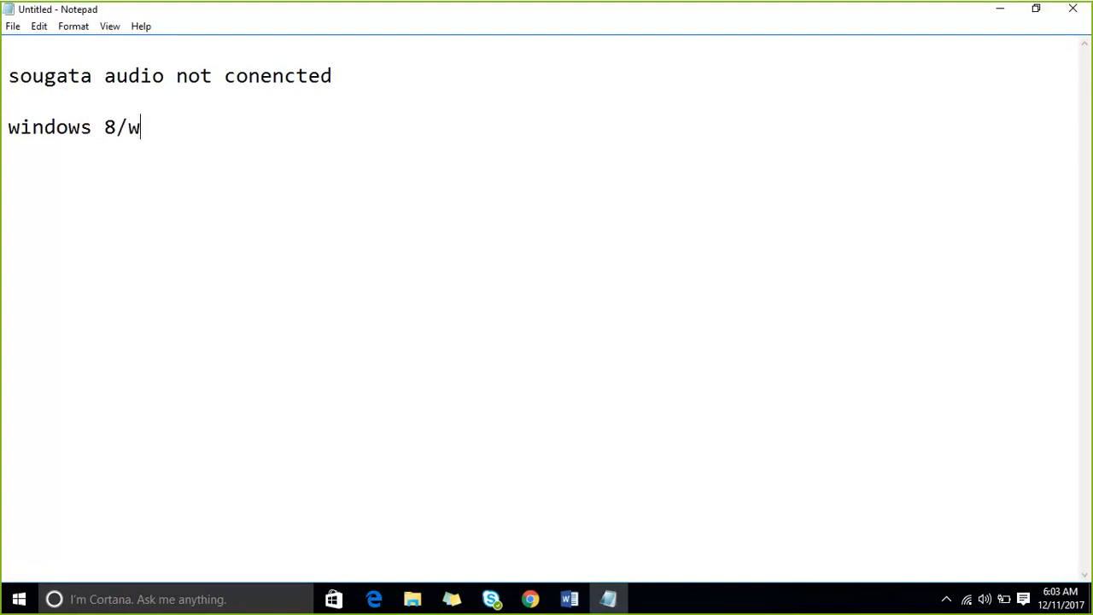
pyautogui.write('indows 10')
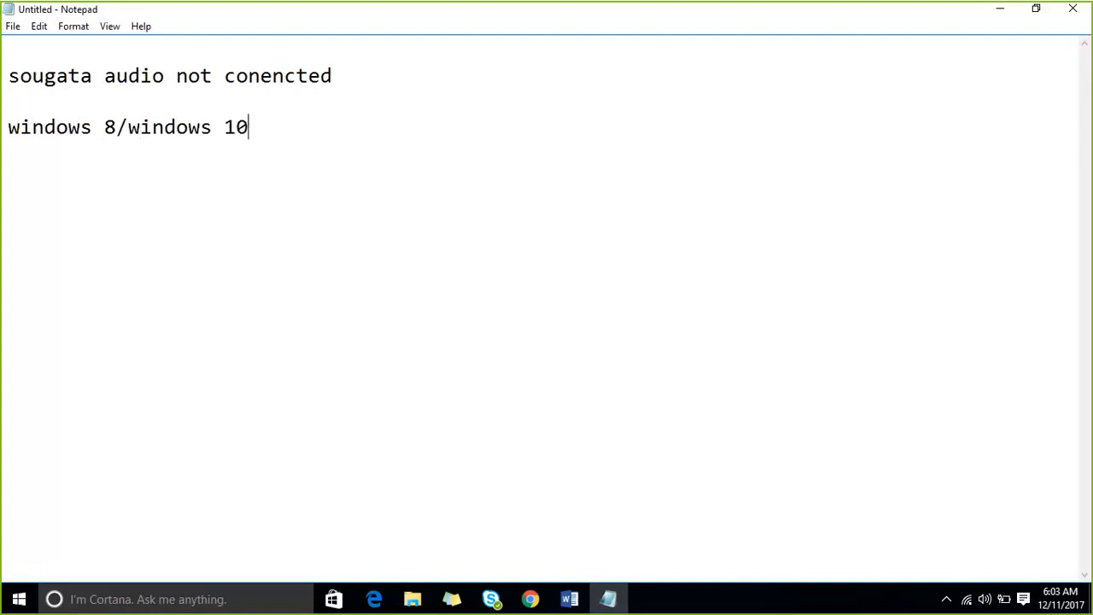
pyautogui.write('--64 bit')
pyautogui.press('Return')
pyautogui.write('windo')
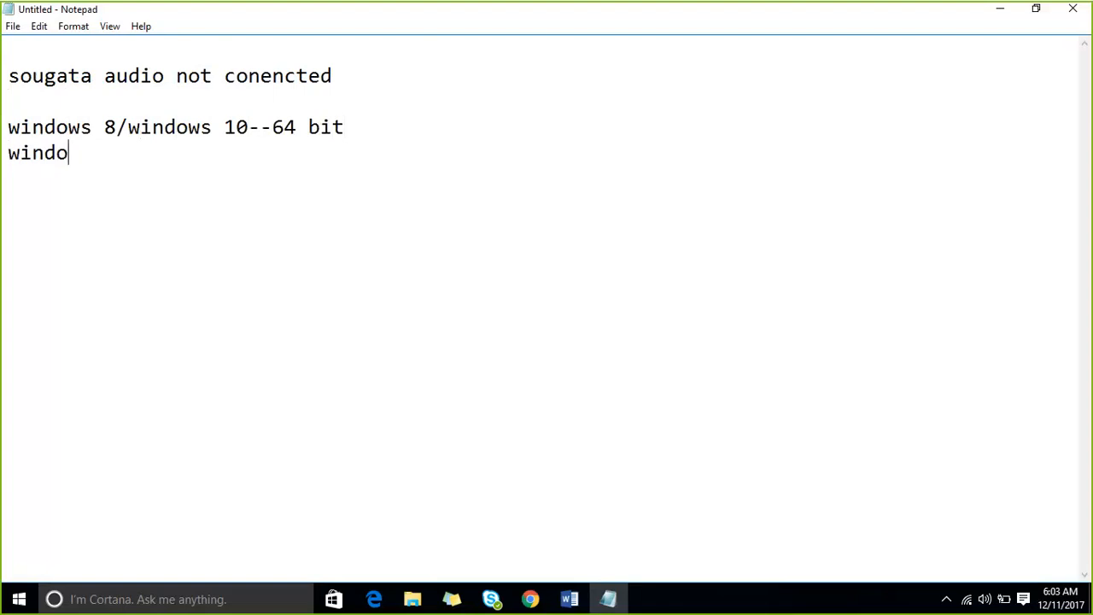
pyautogui.write('ws 7 sp1 6')
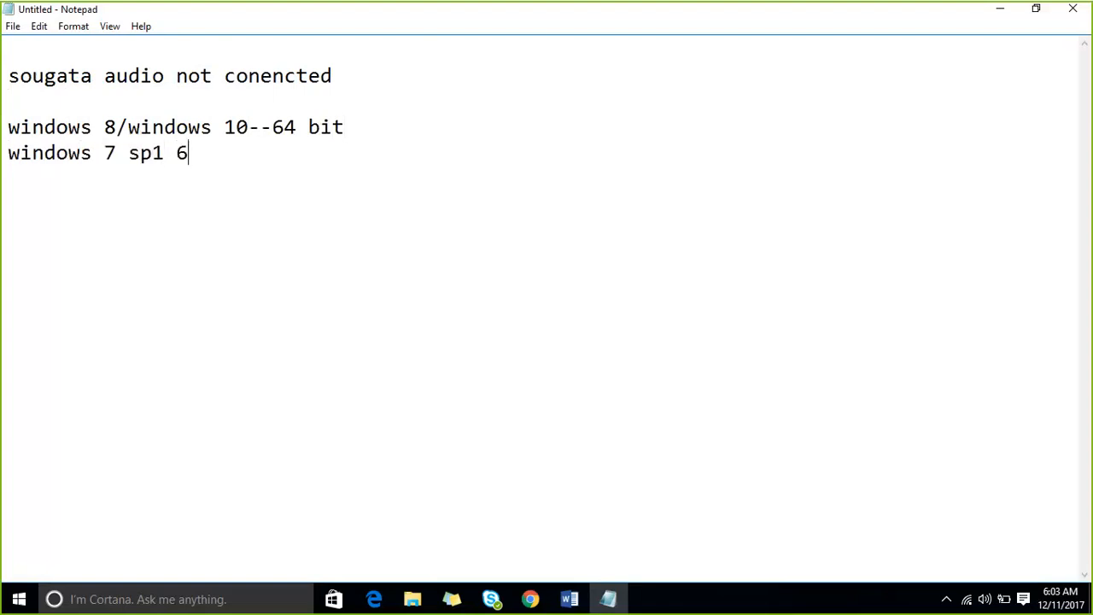
pyautogui.write('4 bit')
pyautogui.moveTo(285, 164); pyautogui.dragTo(8, 126)
pyautogui.click(81, 214)
pyautogui.press('Return')
# - In a new Chrome tab, go to Google and search for 'power bi'
pyautogui.click(530, 595)
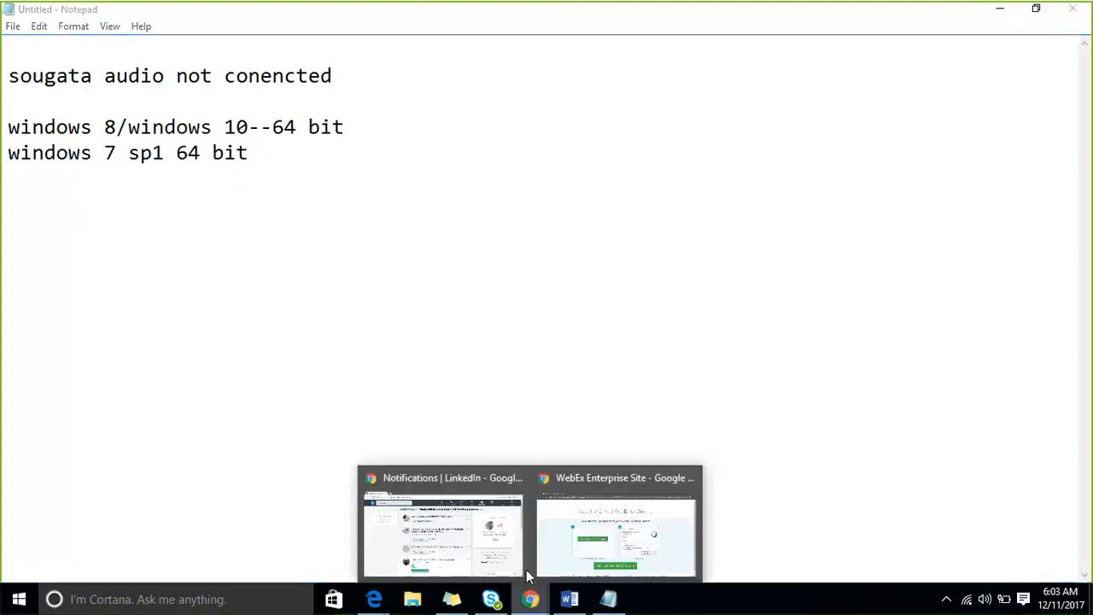
pyautogui.click(515, 528)
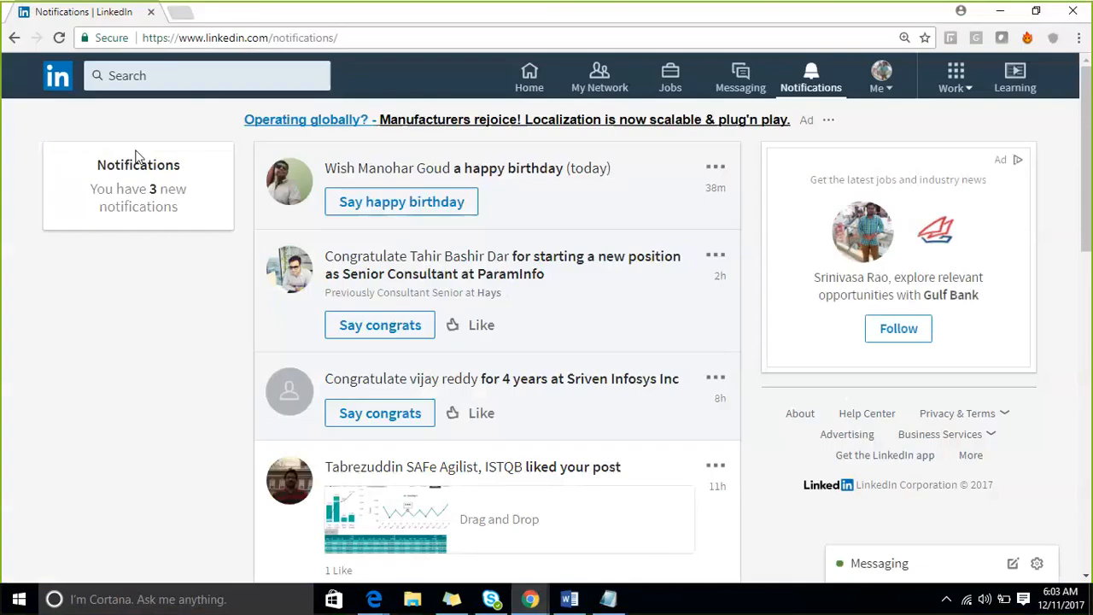
pyautogui.click(182, 12)
pyautogui.write('ww')
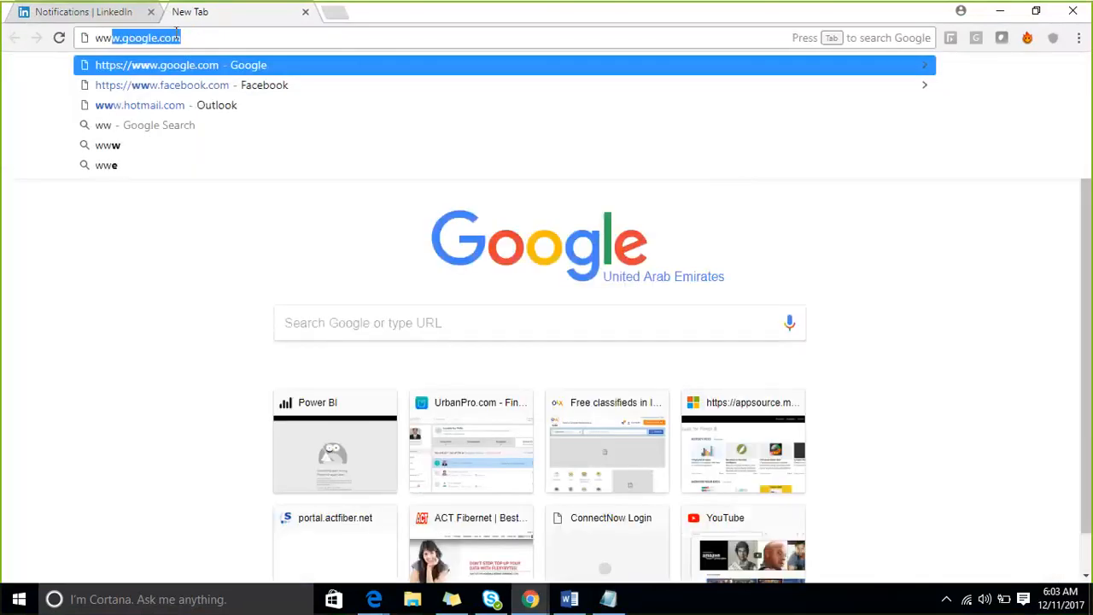
pyautogui.press('Return')
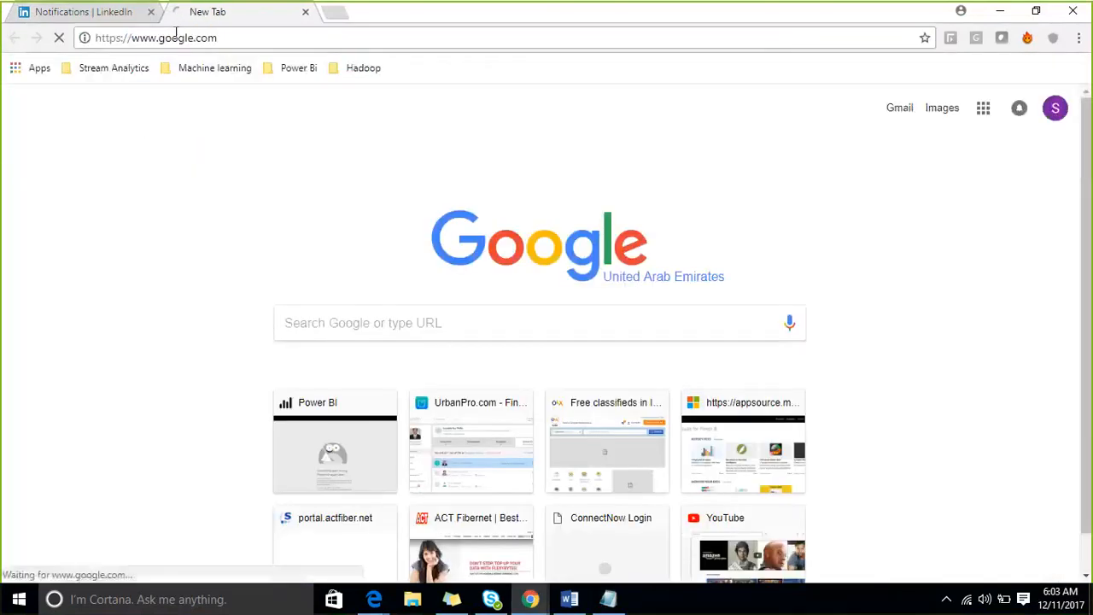
pyautogui.write('power bi')
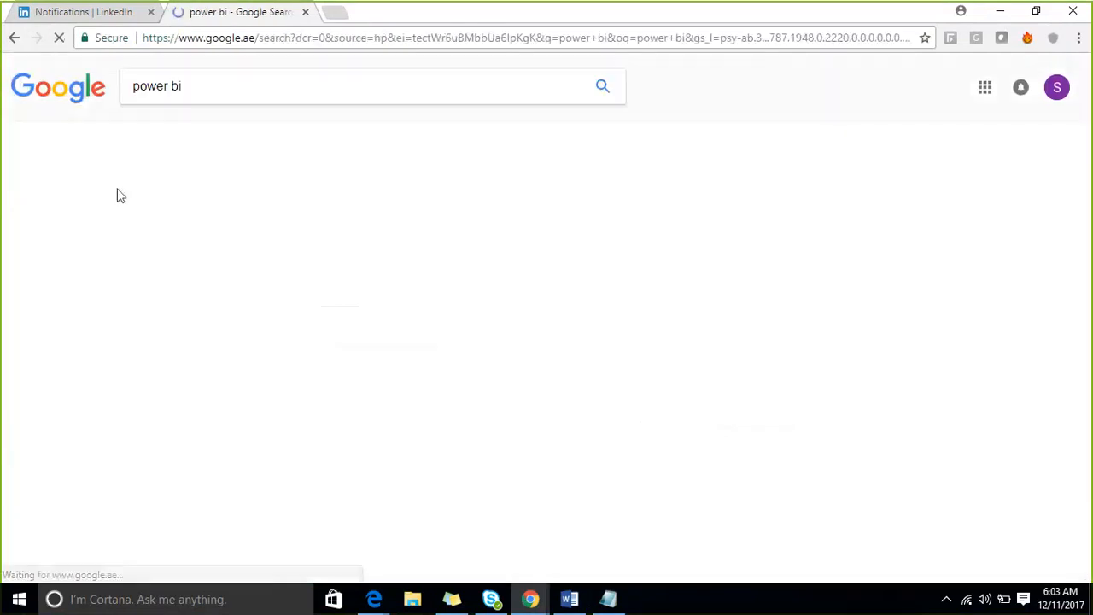
# - Go to the Power BI Desktop getting-started page and download the free 64-bit installer
pyautogui.click(192, 205)
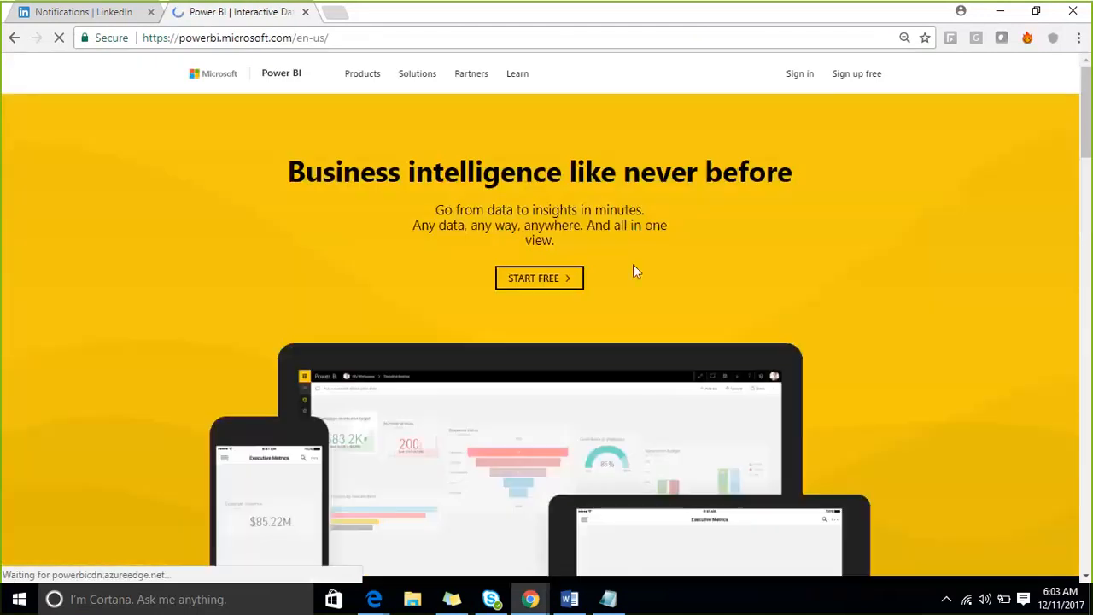
pyautogui.click(539, 287)
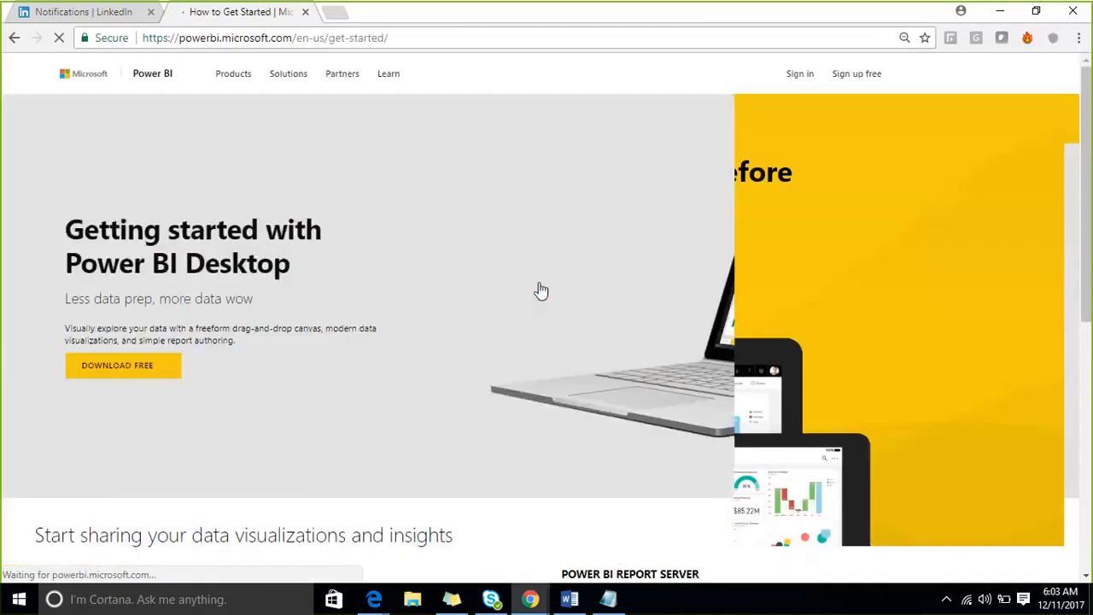
pyautogui.click(398, 40)
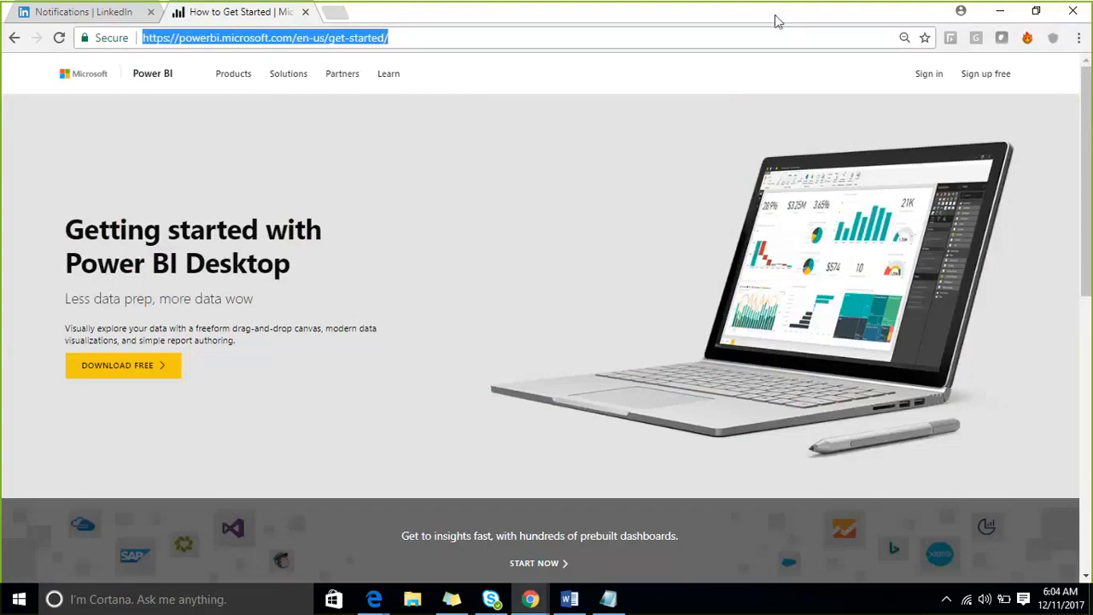
pyautogui.click(731, 15)
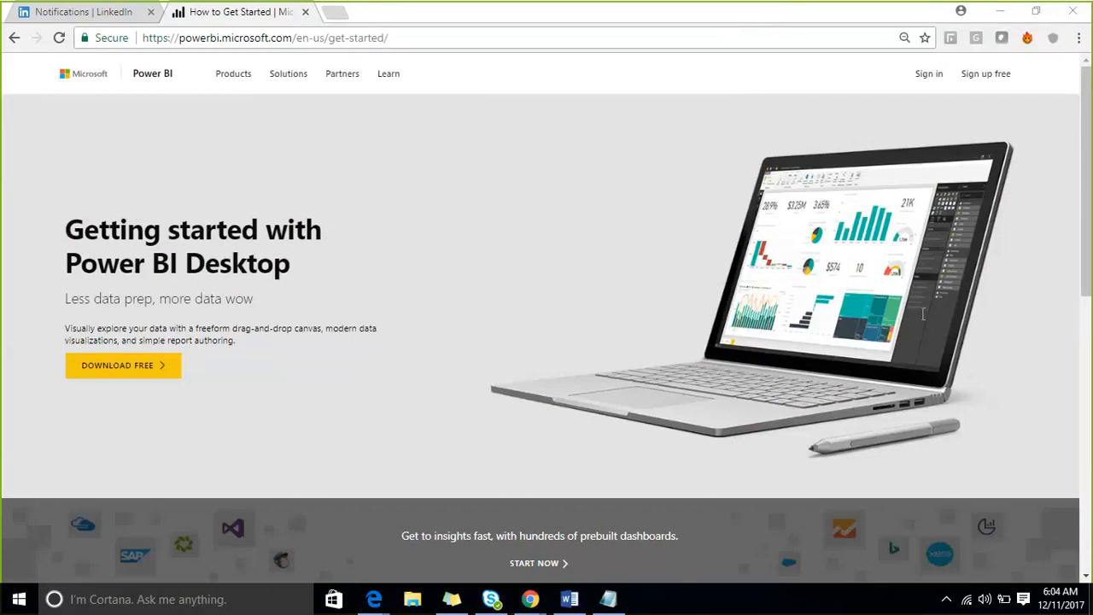
pyautogui.click(146, 372)
pyautogui.click(148, 376)
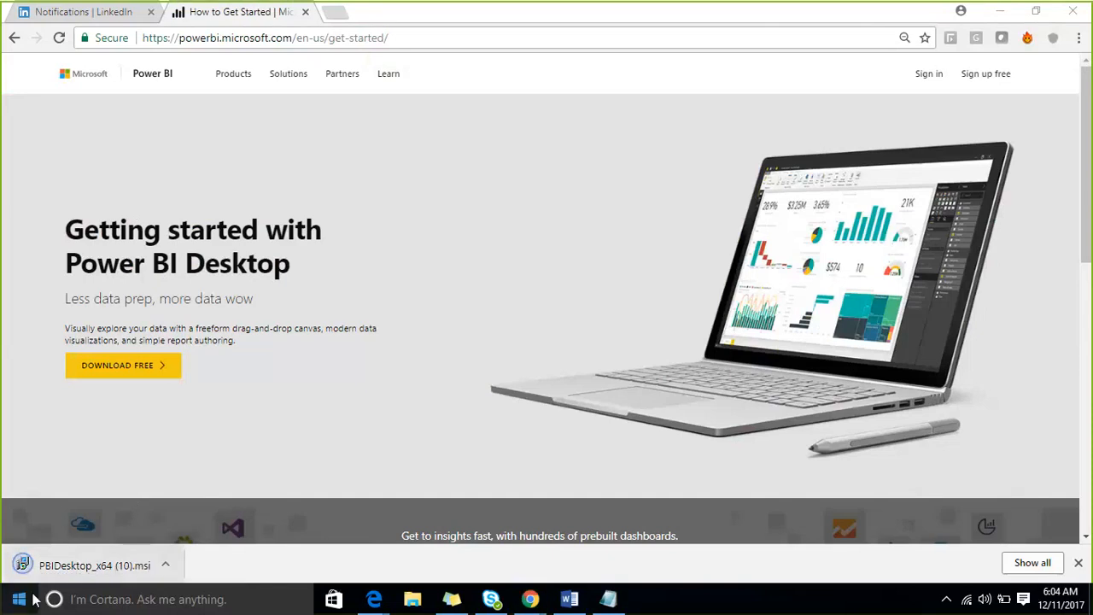
# - Run the downloaded PBIDesktop_x64 .msi and start a Repair of the existing installation
pyautogui.click(105, 565)
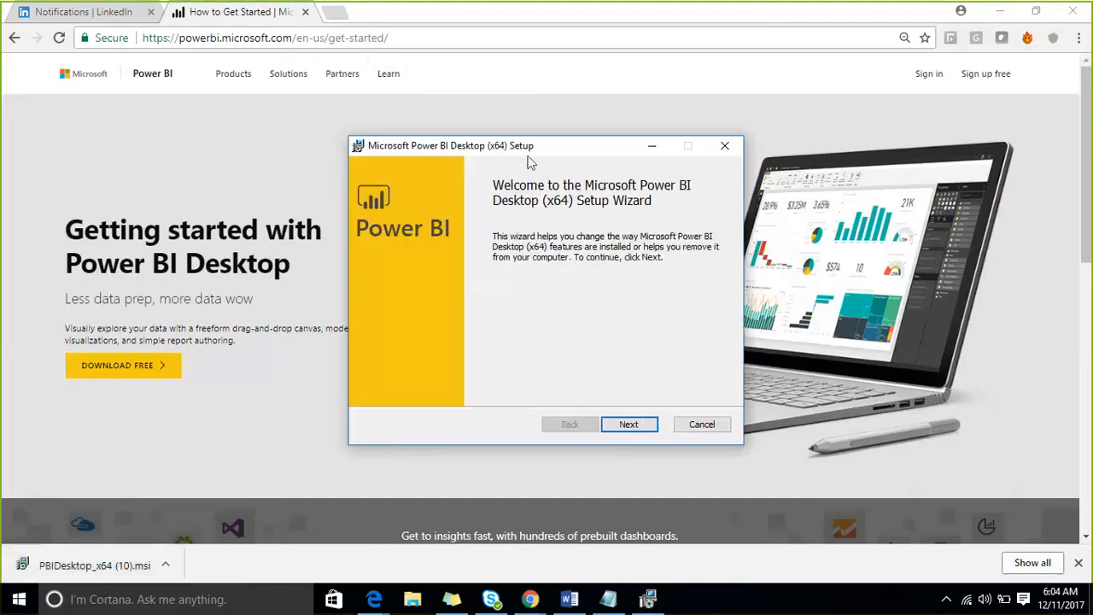
pyautogui.moveTo(422, 136); pyautogui.dragTo(323, 115)
pyautogui.click(523, 407)
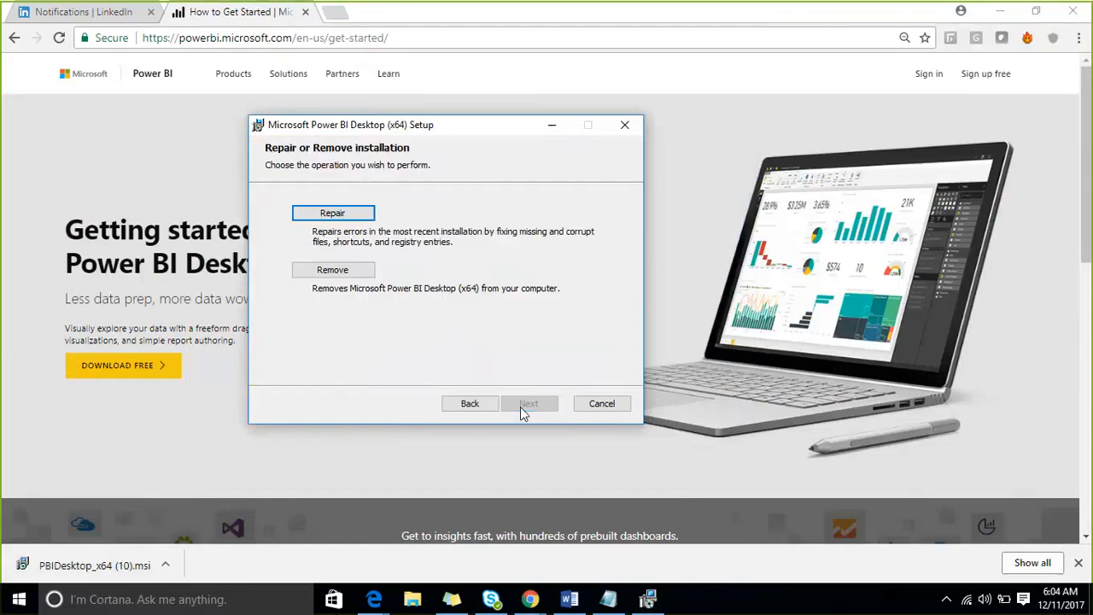
pyautogui.click(333, 213)
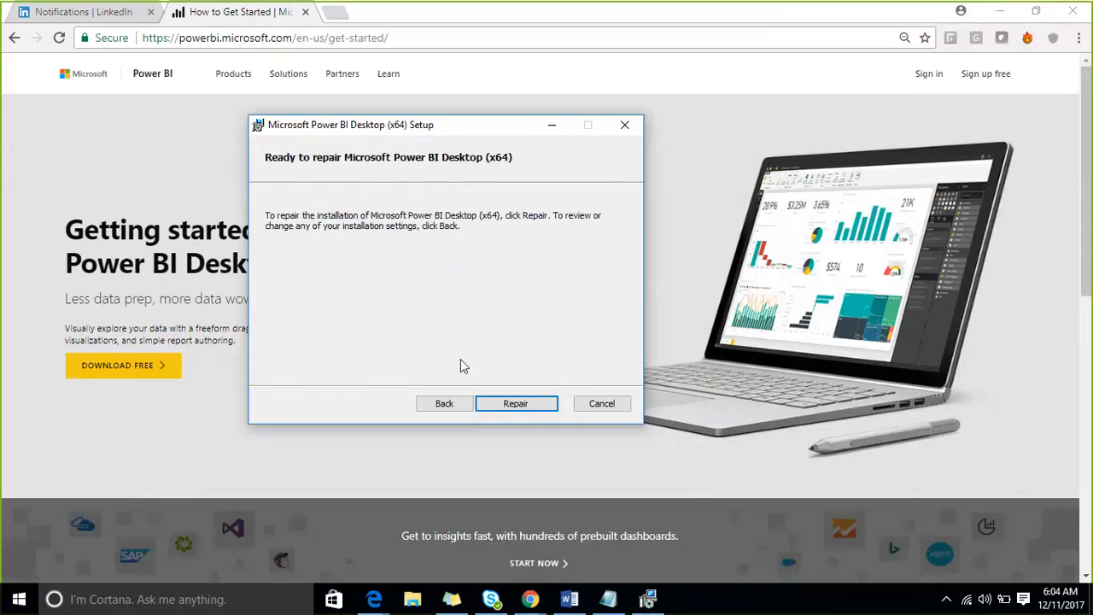
pyautogui.click(496, 405)
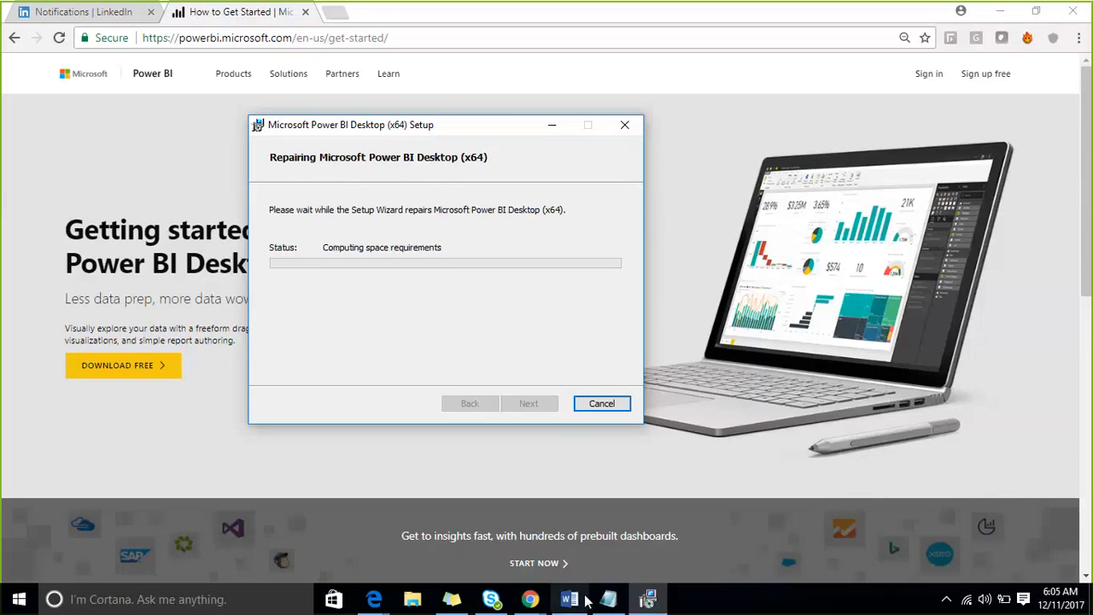
pyautogui.moveTo(609, 603)
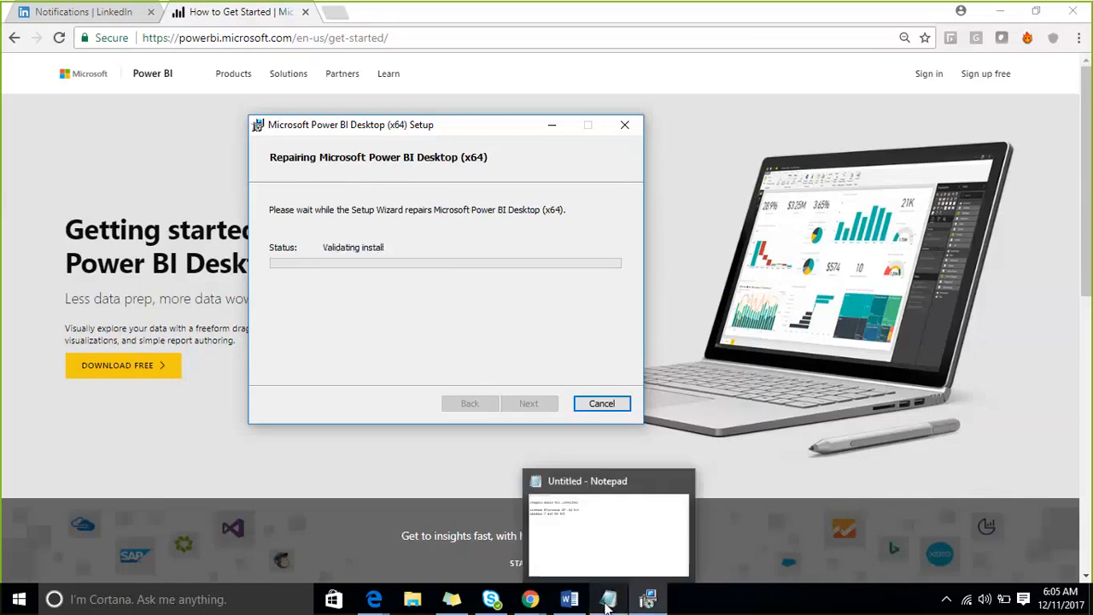
# - Add two attendee names on separate lines, marking the second with 'audio not conencted'
pyautogui.click(615, 544)
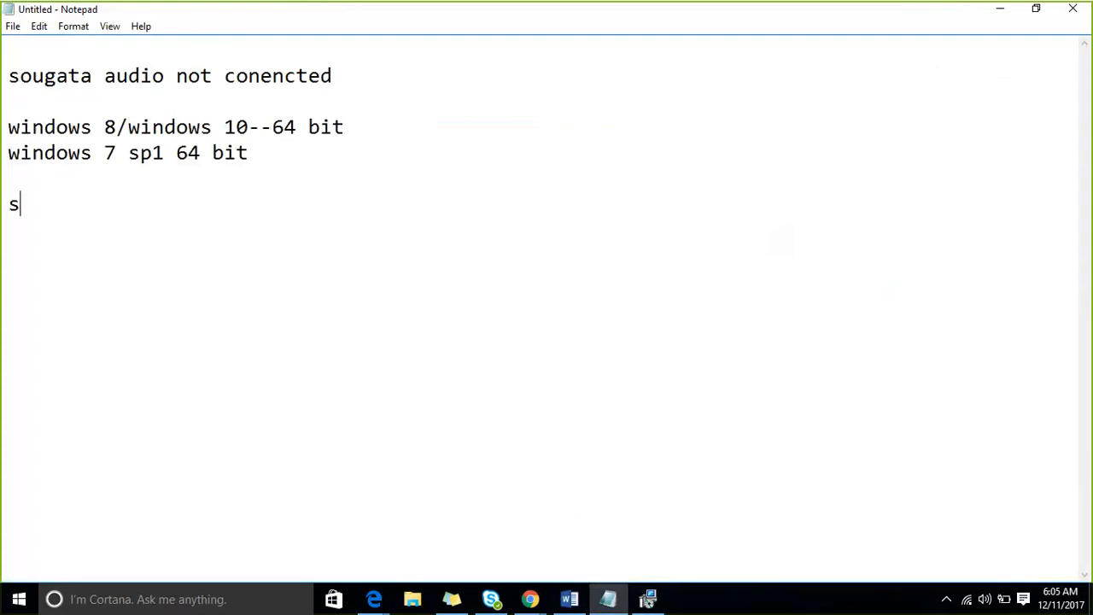
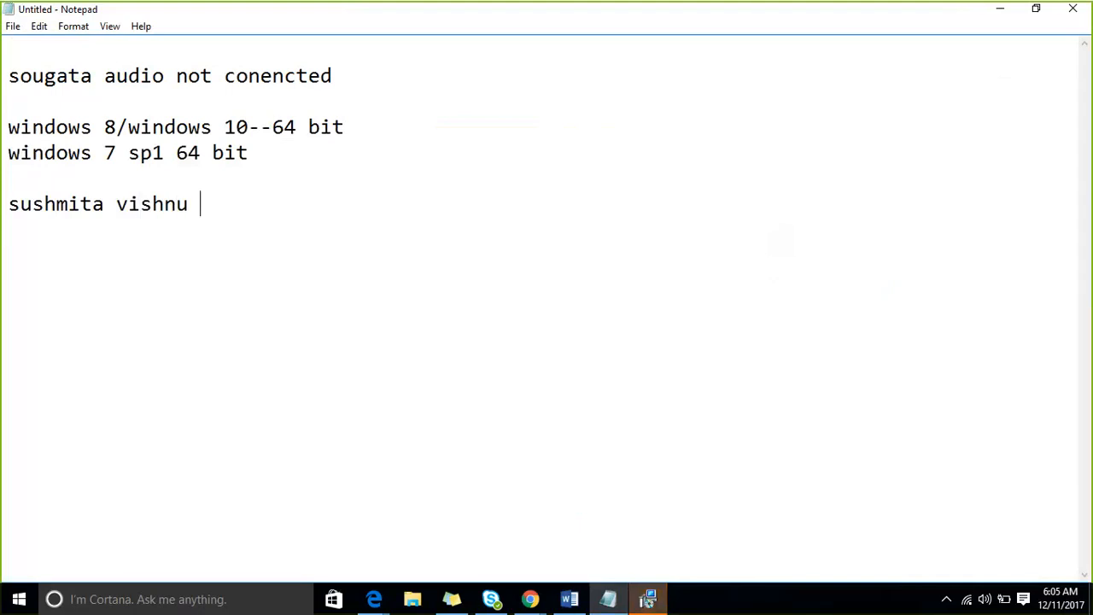
pyautogui.press('Left')
pyautogui.press('Left')
pyautogui.press('Left')
pyautogui.press('Left')
pyautogui.press('Left')
pyautogui.press('Left')
pyautogui.press('Left')
pyautogui.press('Return')
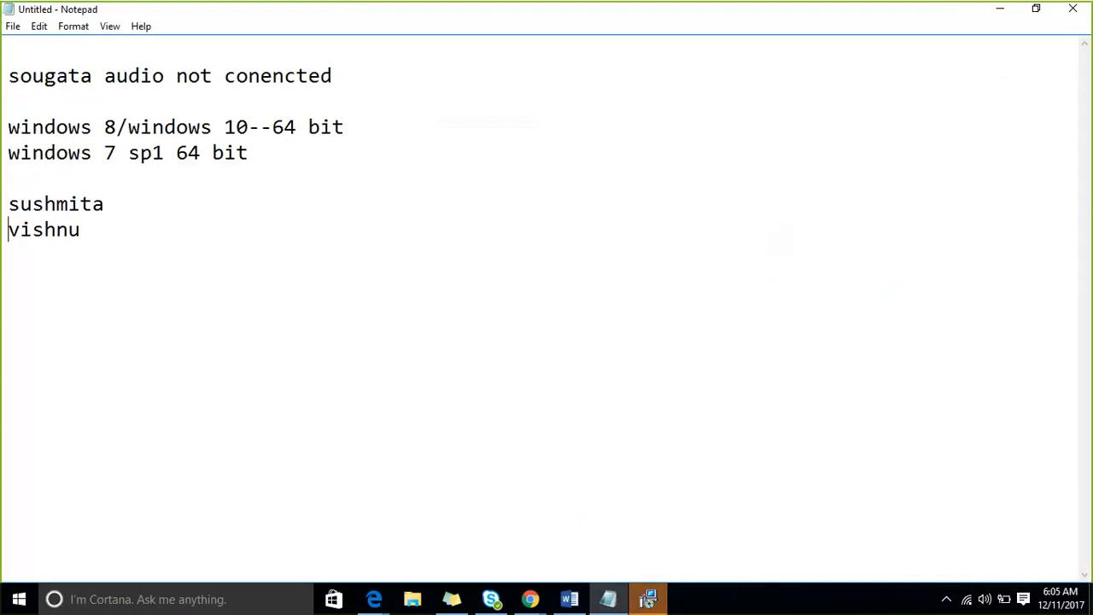
pyautogui.press('End')
pyautogui.write('au')
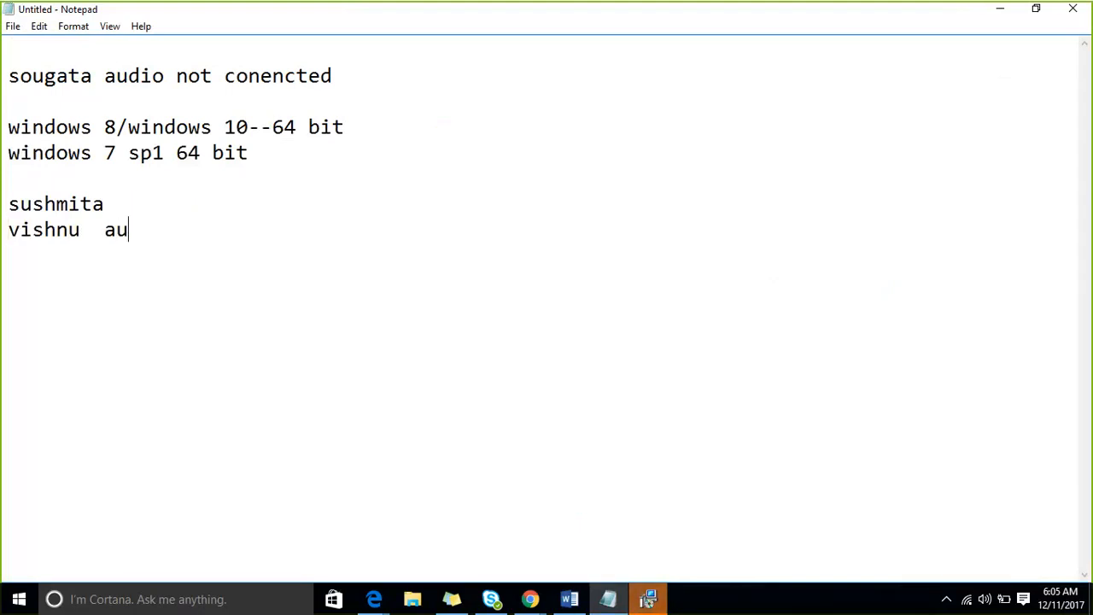
pyautogui.write('dio not conenc')
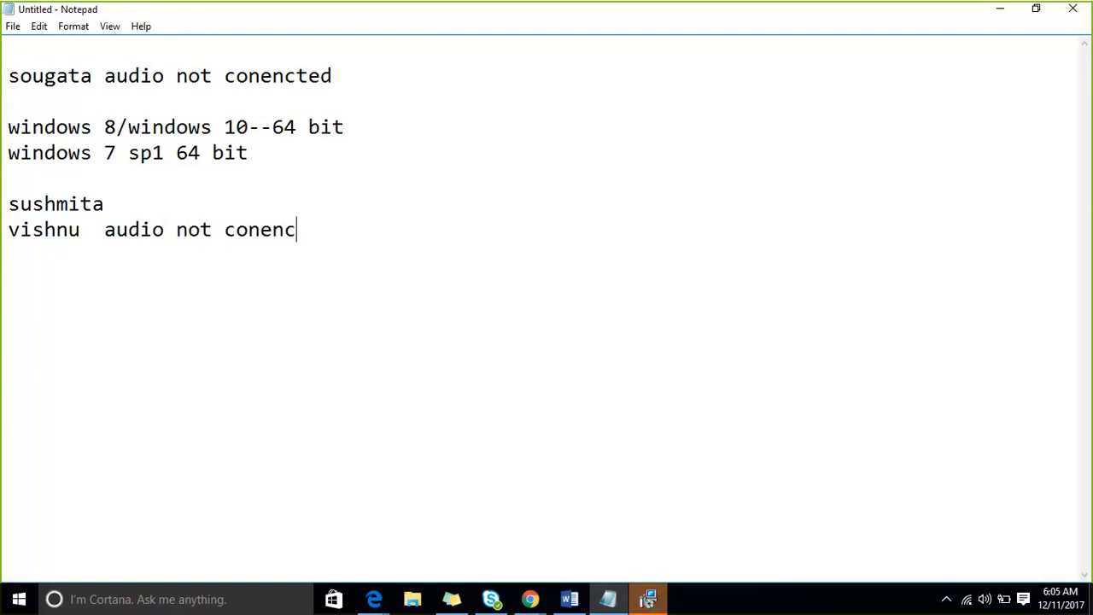
pyautogui.write('ted')
pyautogui.press('Return')
pyautogui.click(657, 601)
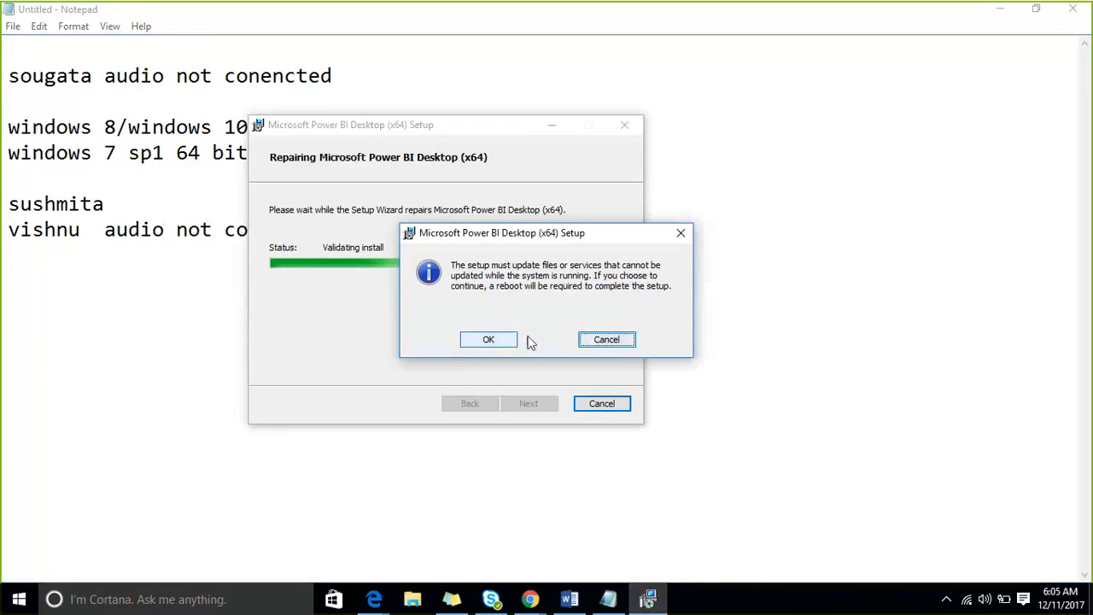
# - Dismiss the reboot warning and finish the interrupted Power BI Desktop setup wizard
pyautogui.click(597, 341)
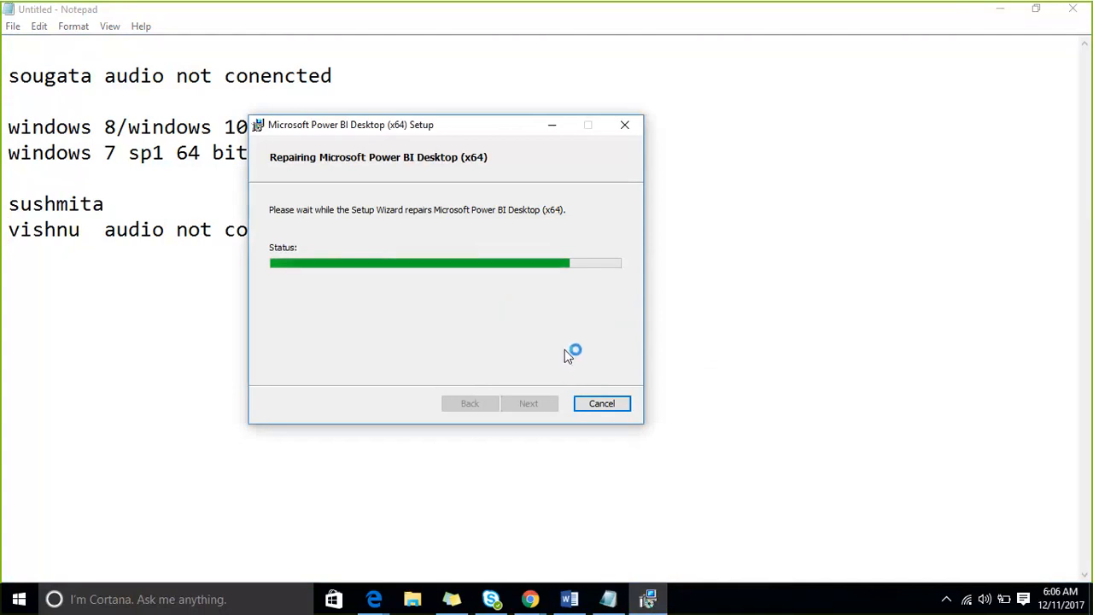
pyautogui.click(530, 403)
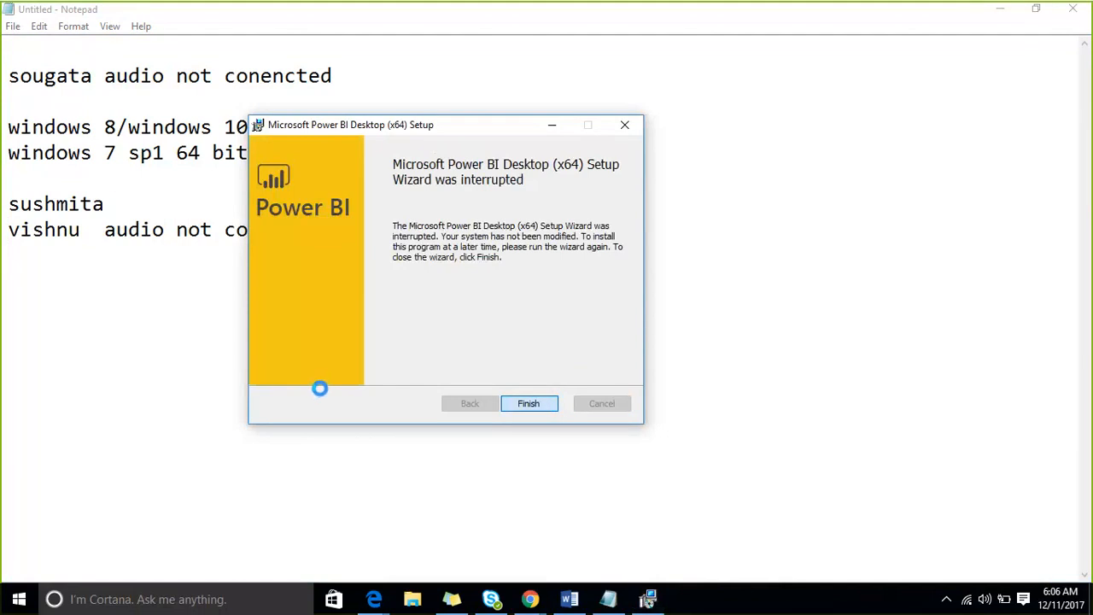
pyautogui.press('Return')
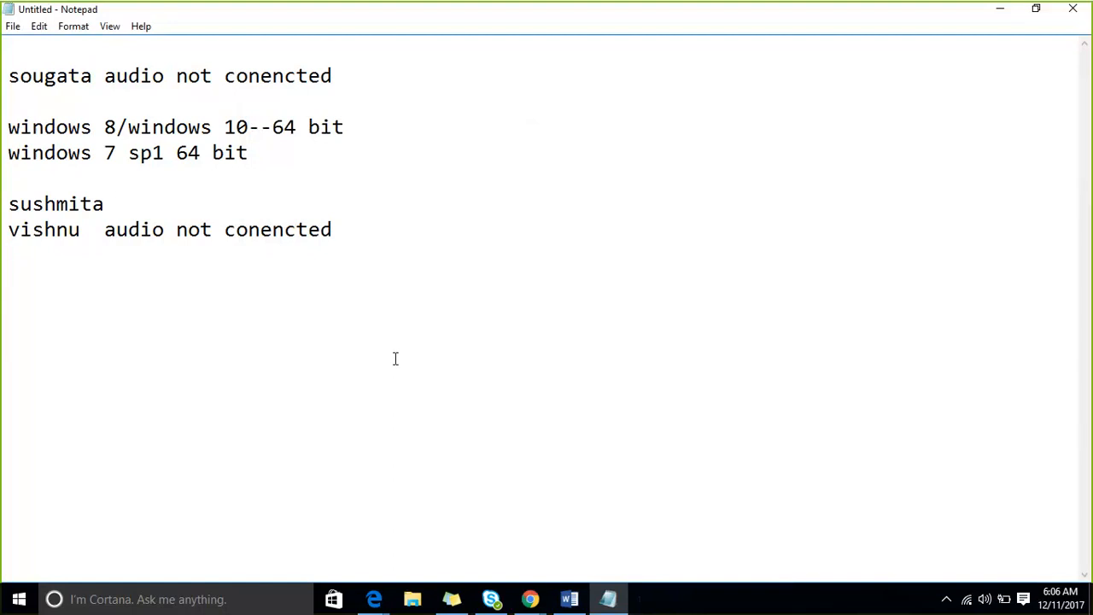
# - Launch Power BI Desktop from the Start menu's Most used list
pyautogui.click(15, 607)
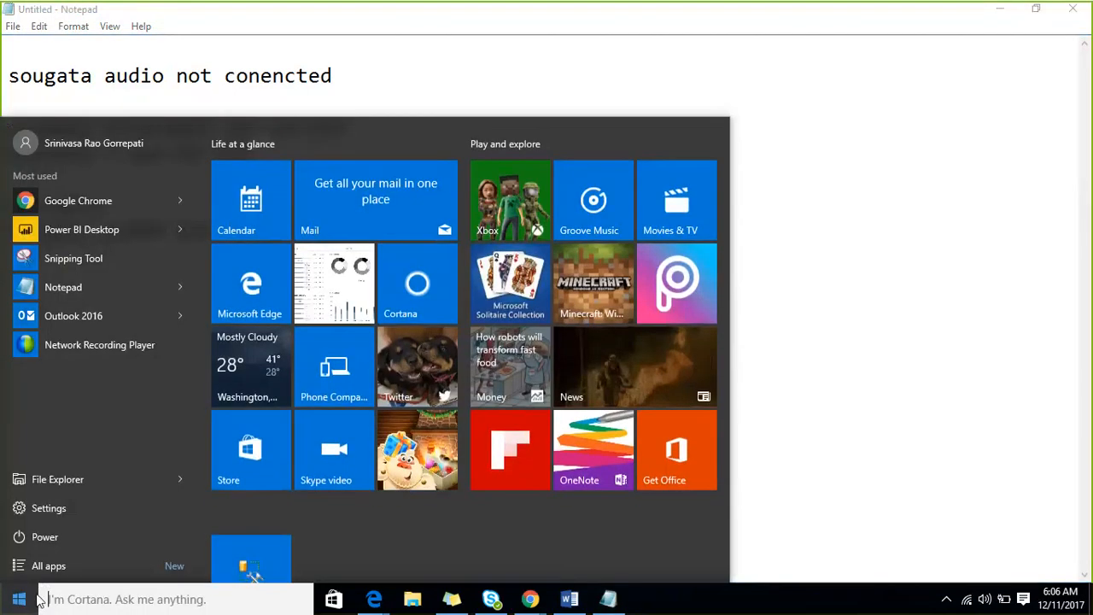
pyautogui.click(118, 230)
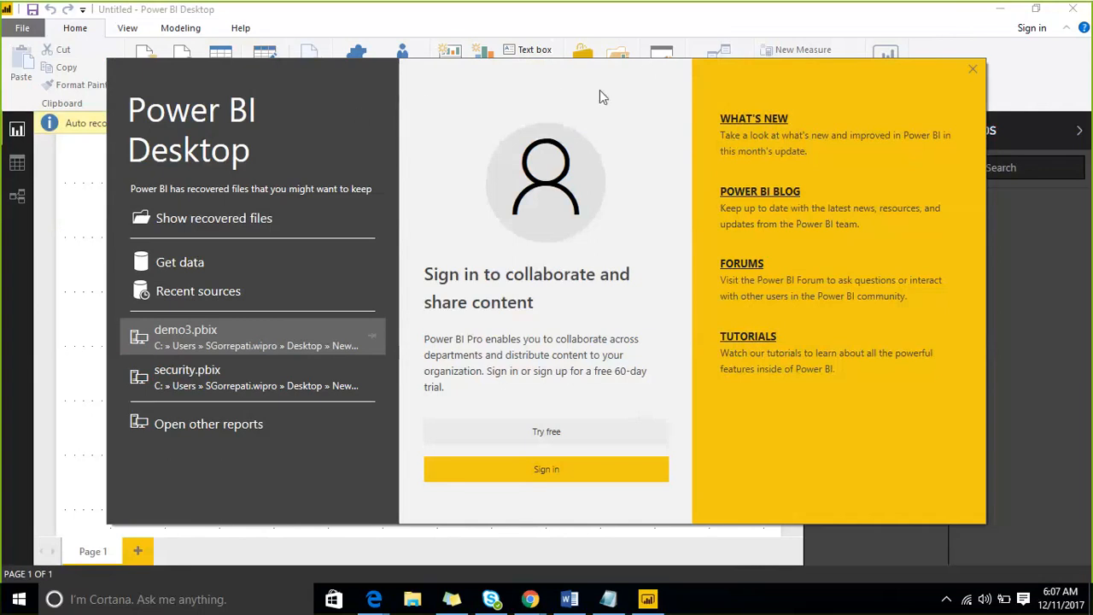
# - Close the welcome screen, remove the auto-recovered files, and maximize the Power BI window
pyautogui.click(934, 75)
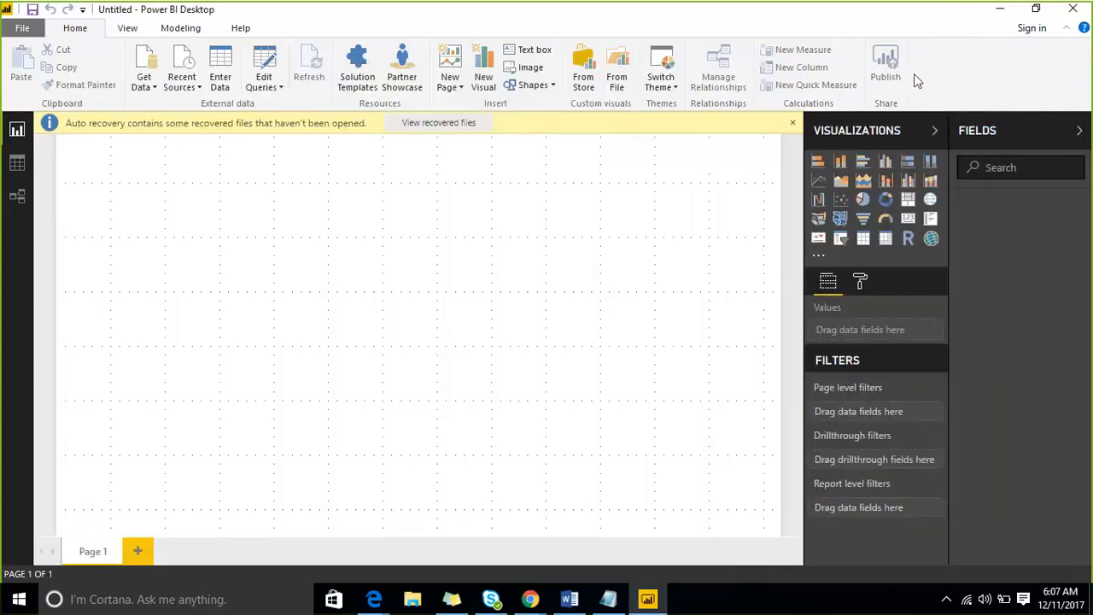
pyautogui.click(19, 29)
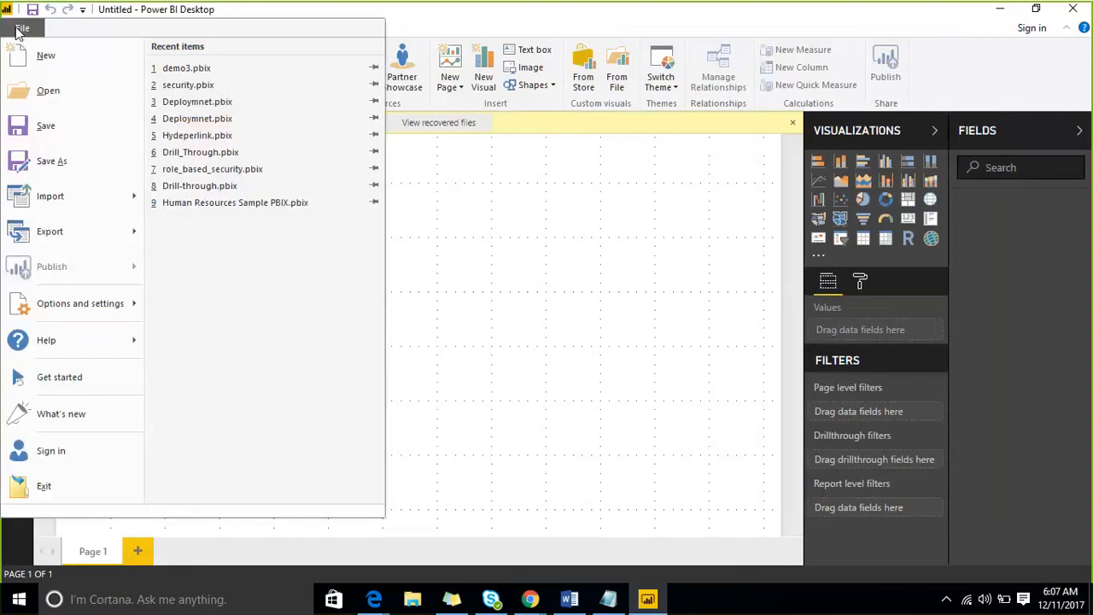
pyautogui.click(78, 377)
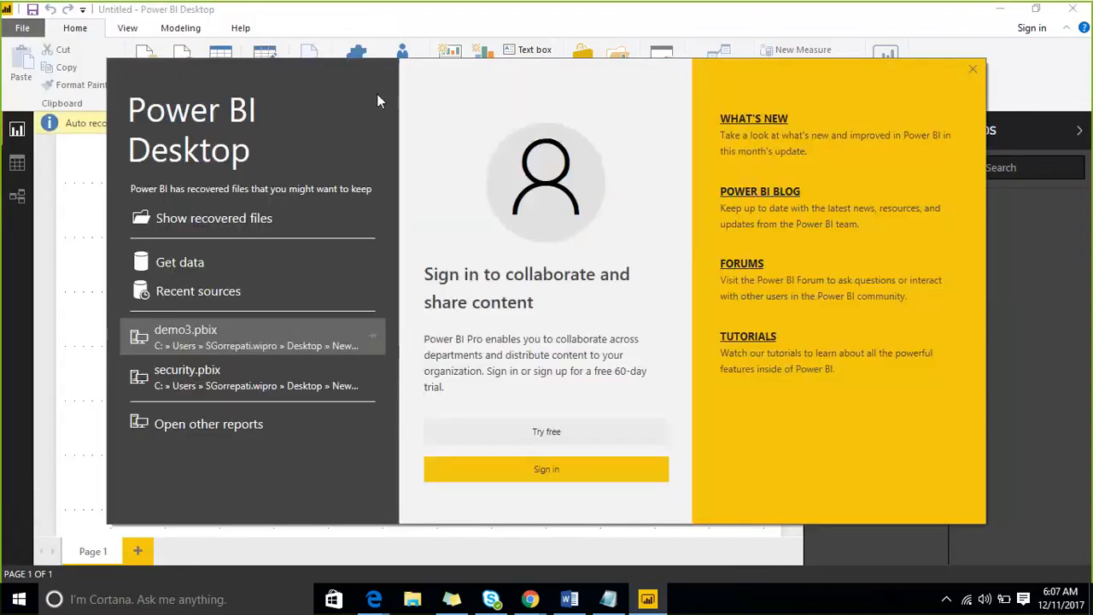
pyautogui.click(928, 65)
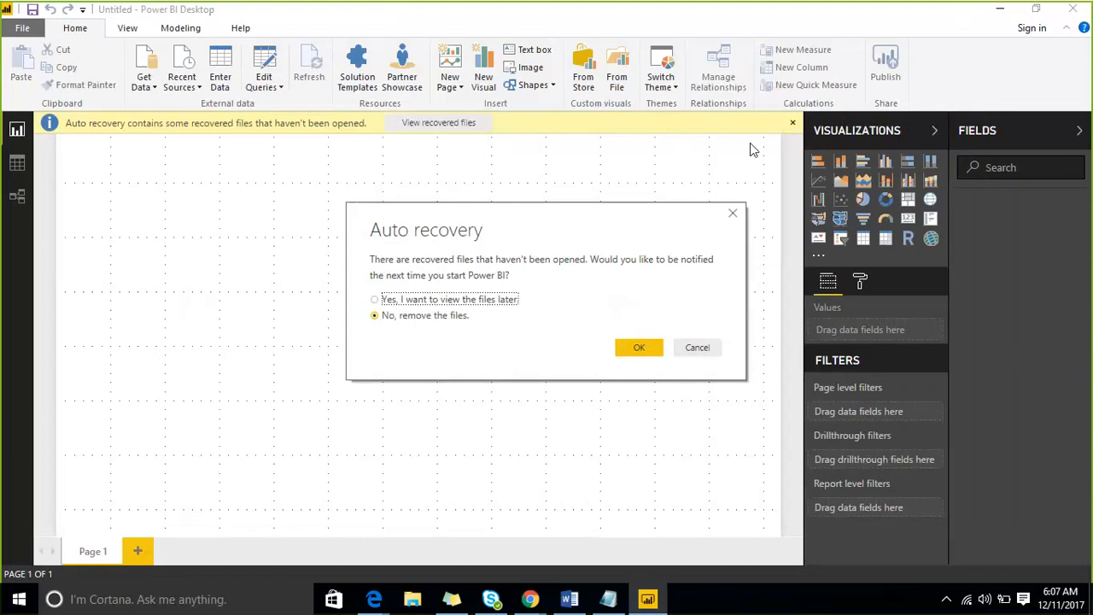
pyautogui.click(635, 346)
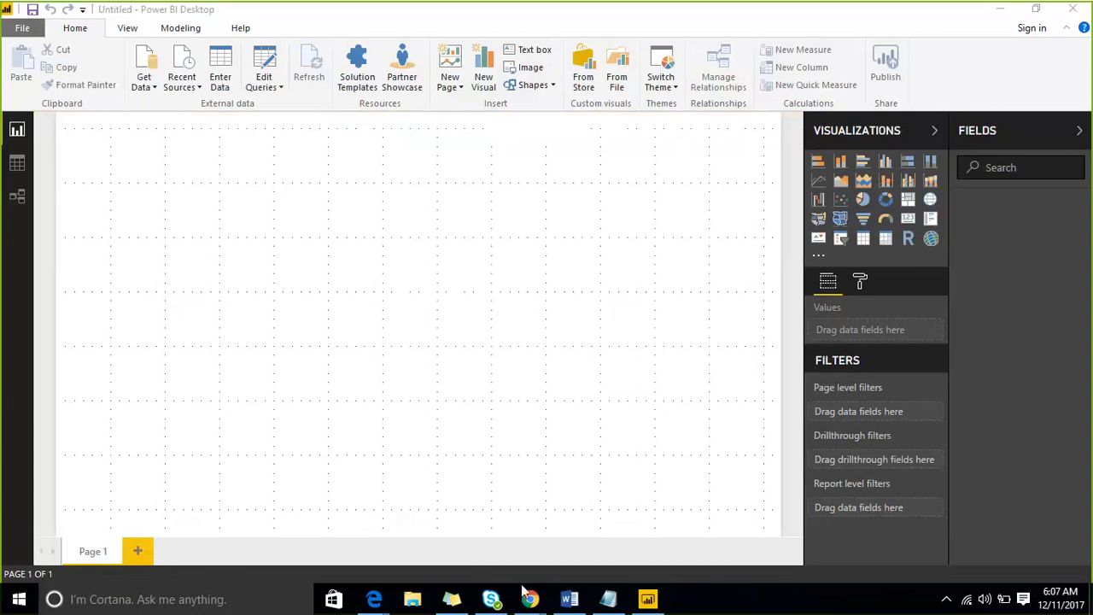
pyautogui.click(1035, 9)
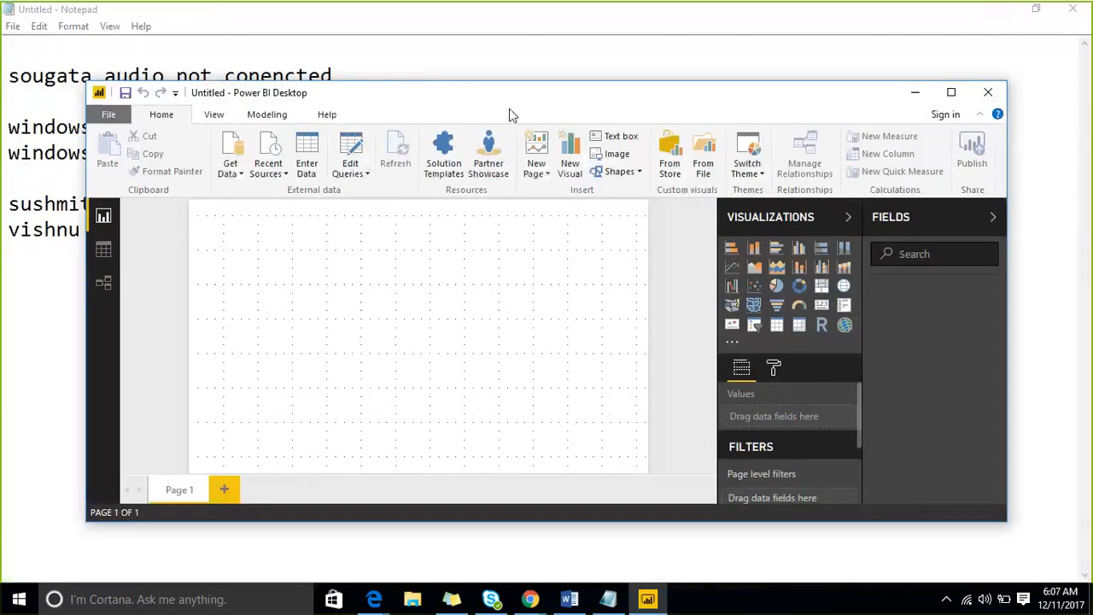
pyautogui.click(950, 92)
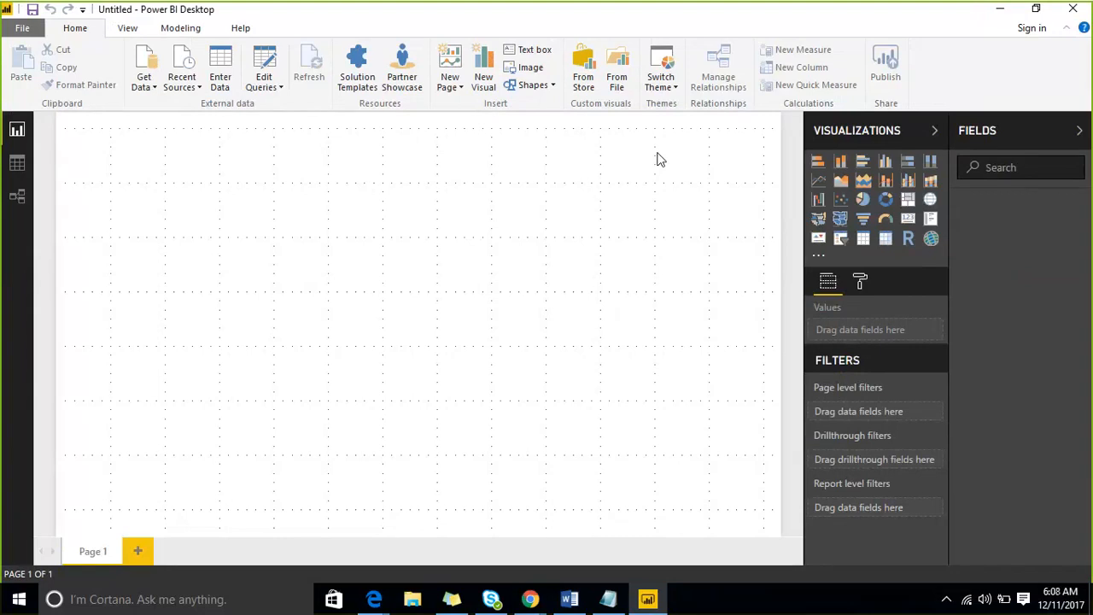
pyautogui.click(144, 88)
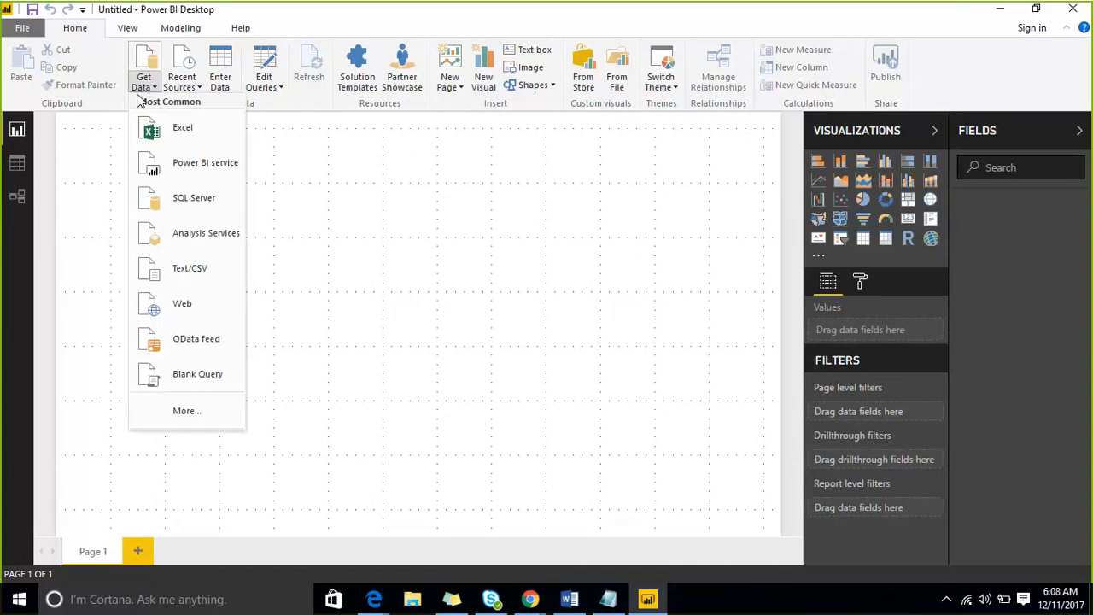
pyautogui.click(373, 171)
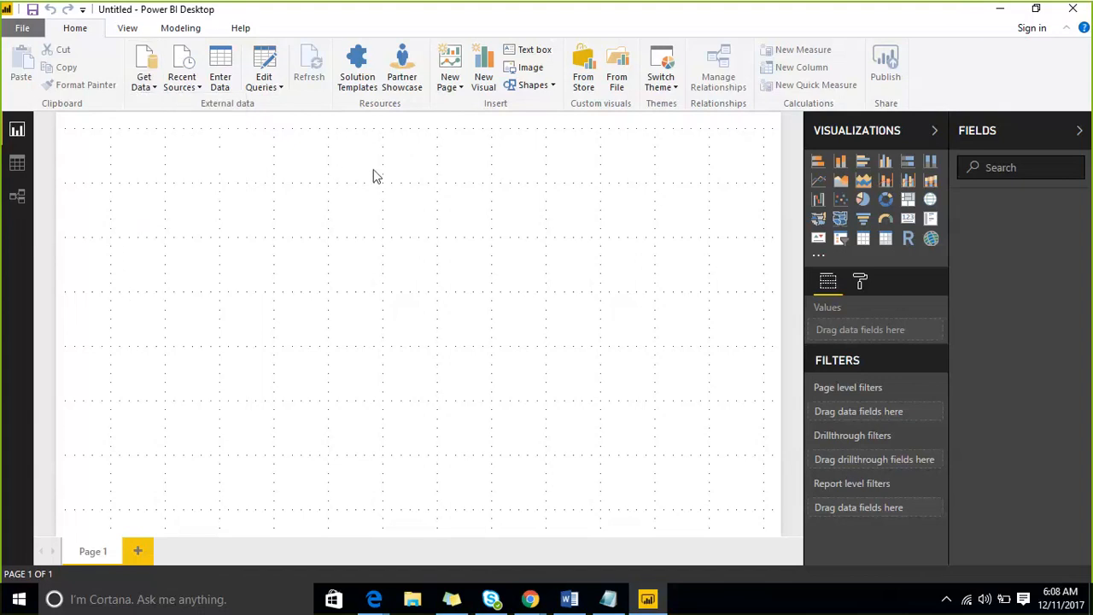
pyautogui.click(149, 89)
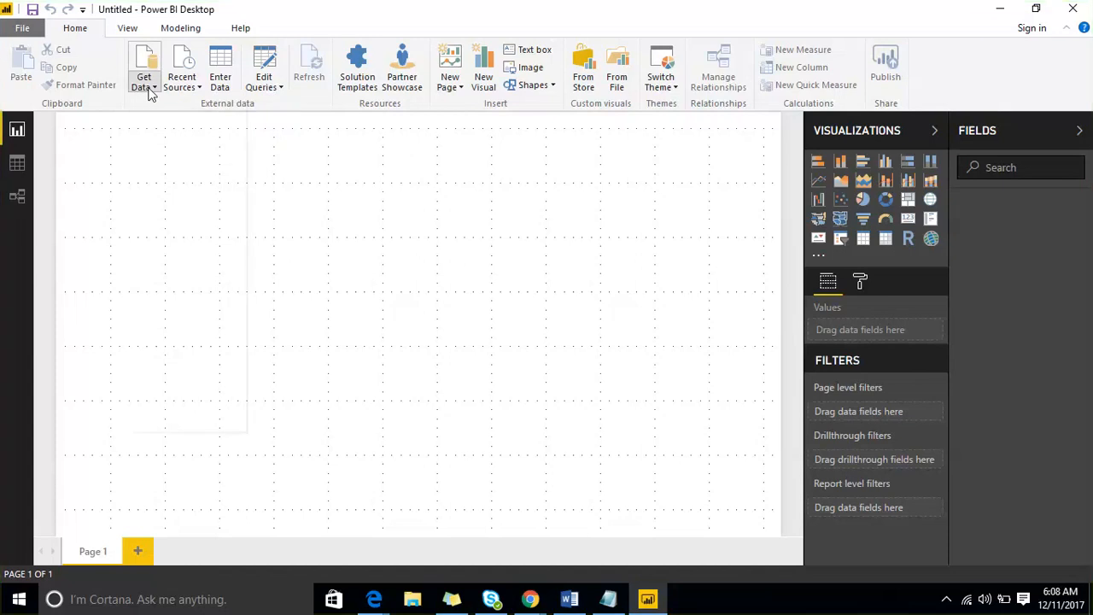
pyautogui.click(149, 89)
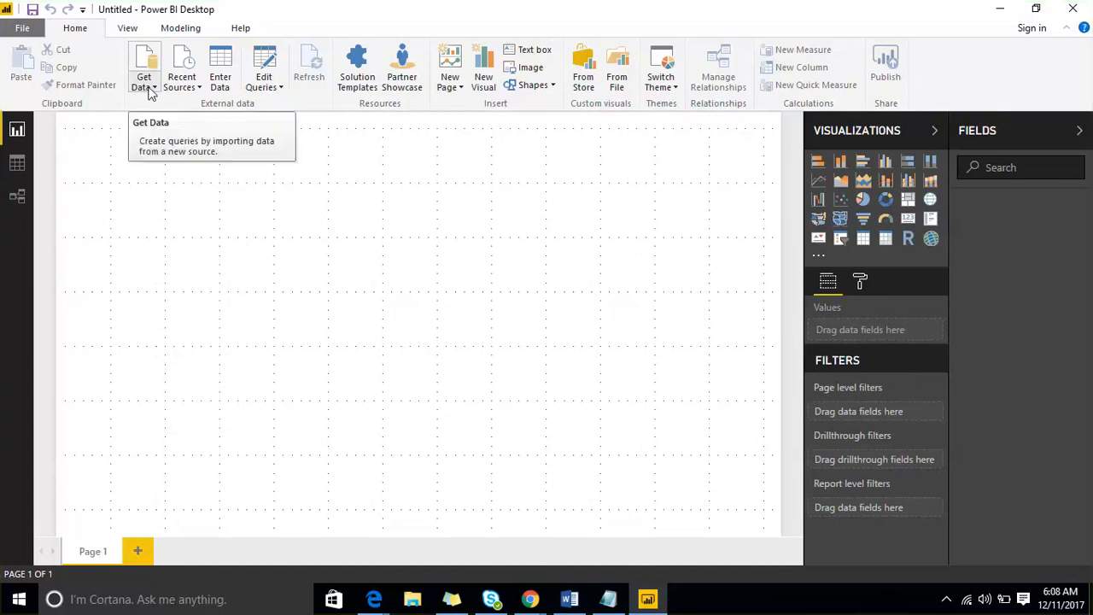
pyautogui.click(149, 89)
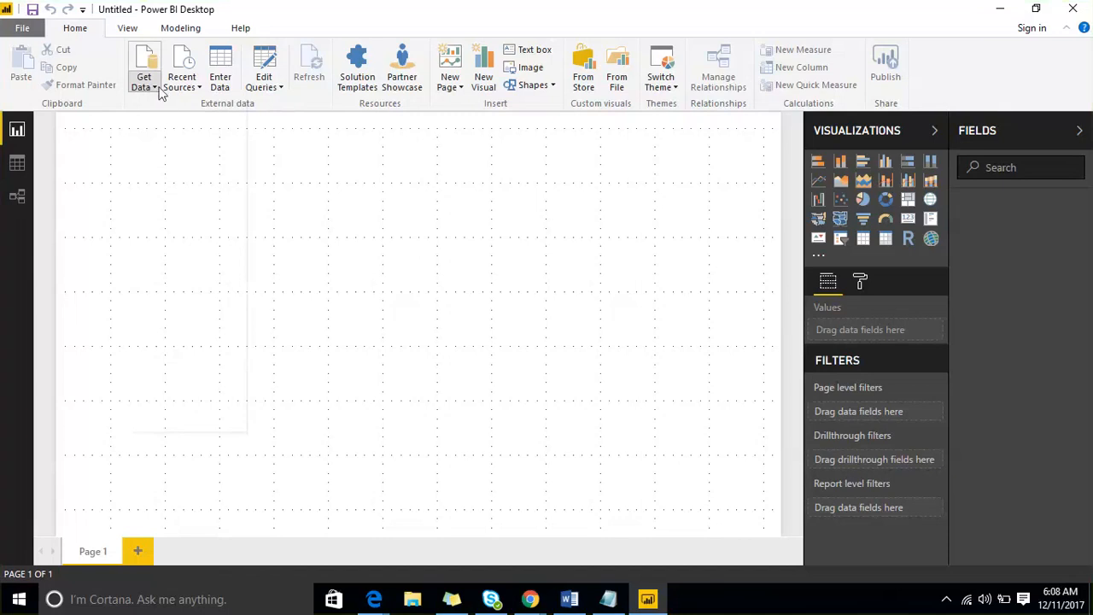
pyautogui.click(156, 89)
pyautogui.click(152, 89)
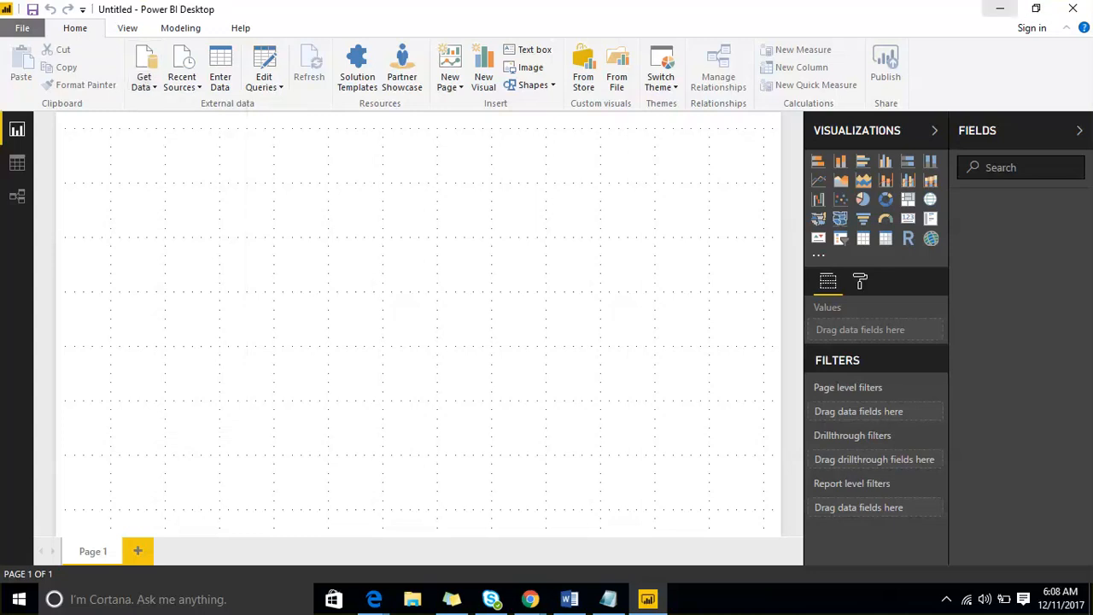
pyautogui.click(1000, 9)
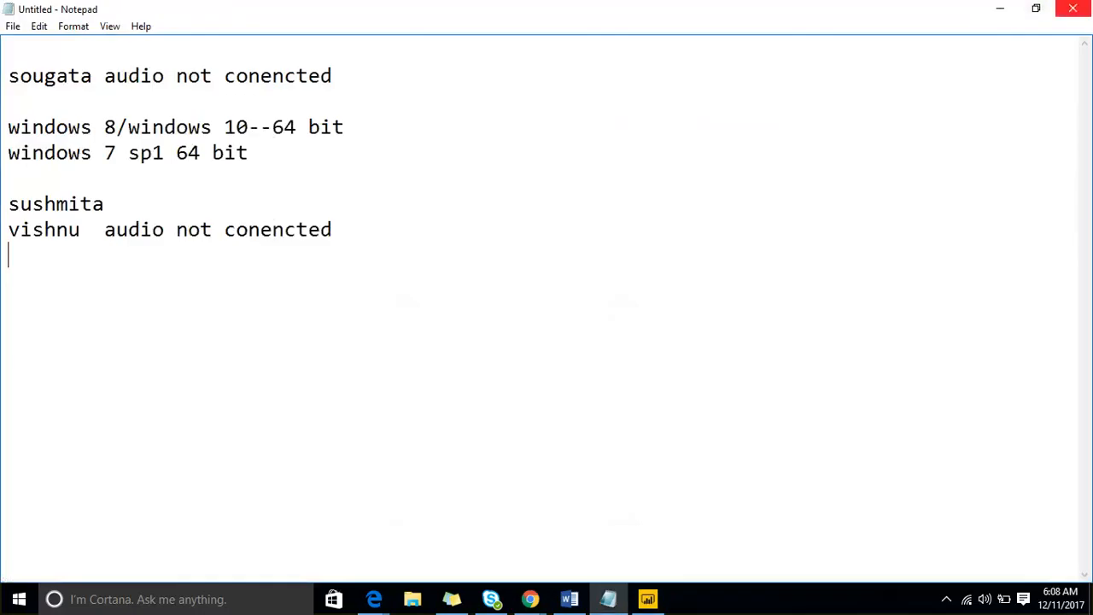
pyautogui.click(1000, 9)
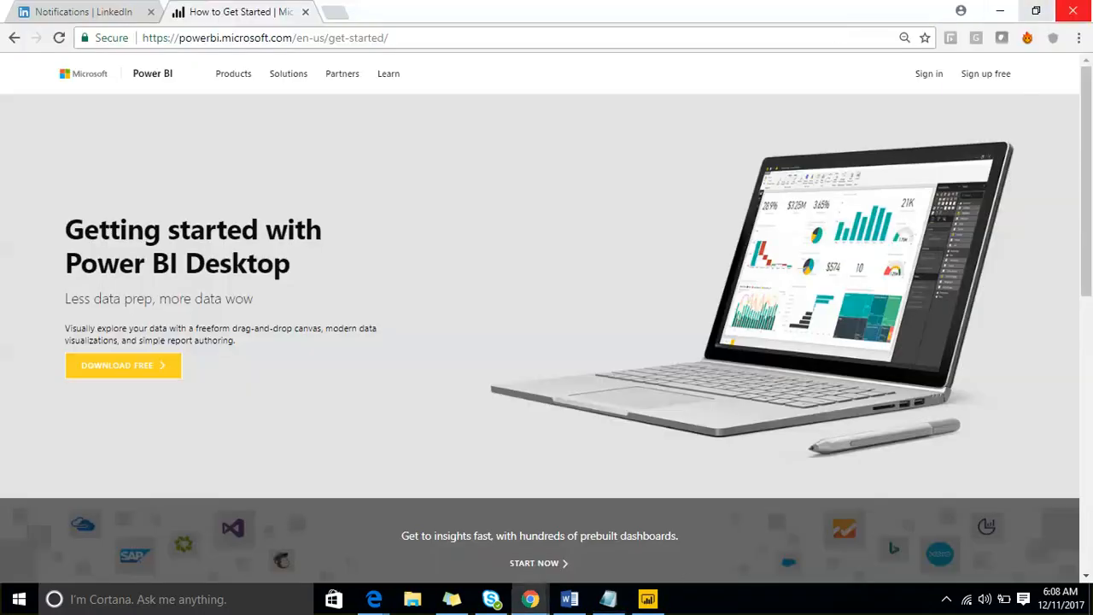
pyautogui.click(1000, 10)
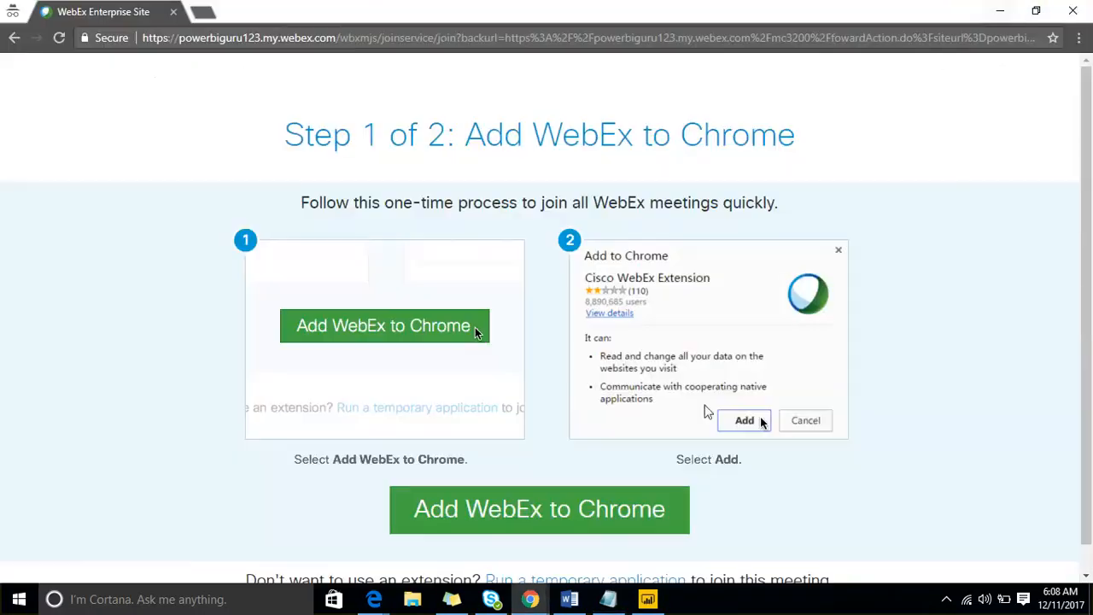
pyautogui.click(1000, 10)
pyautogui.click(1000, 12)
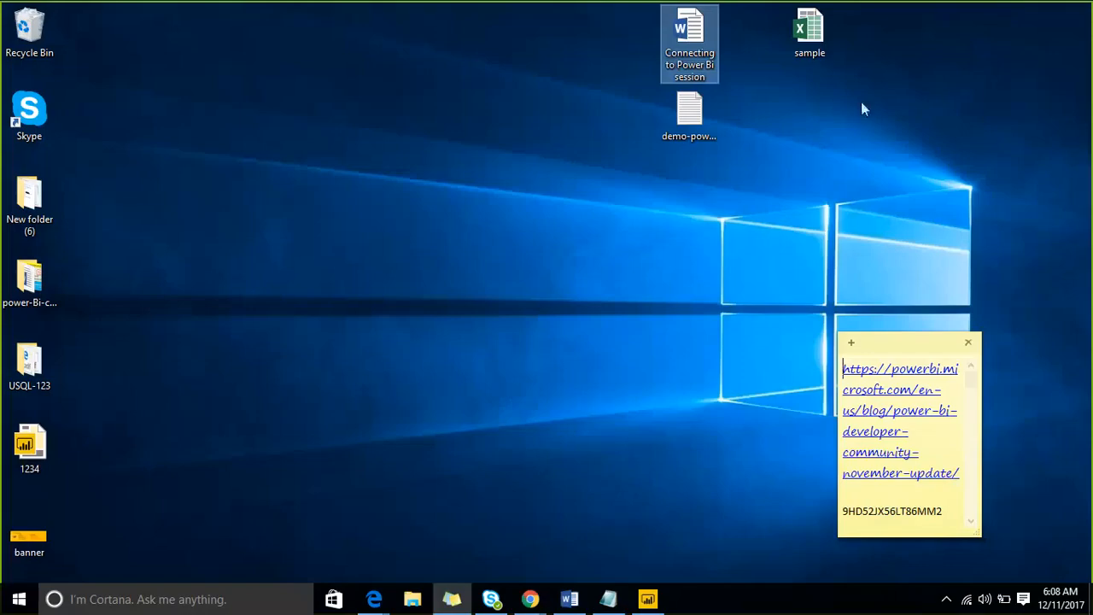
pyautogui.click(655, 602)
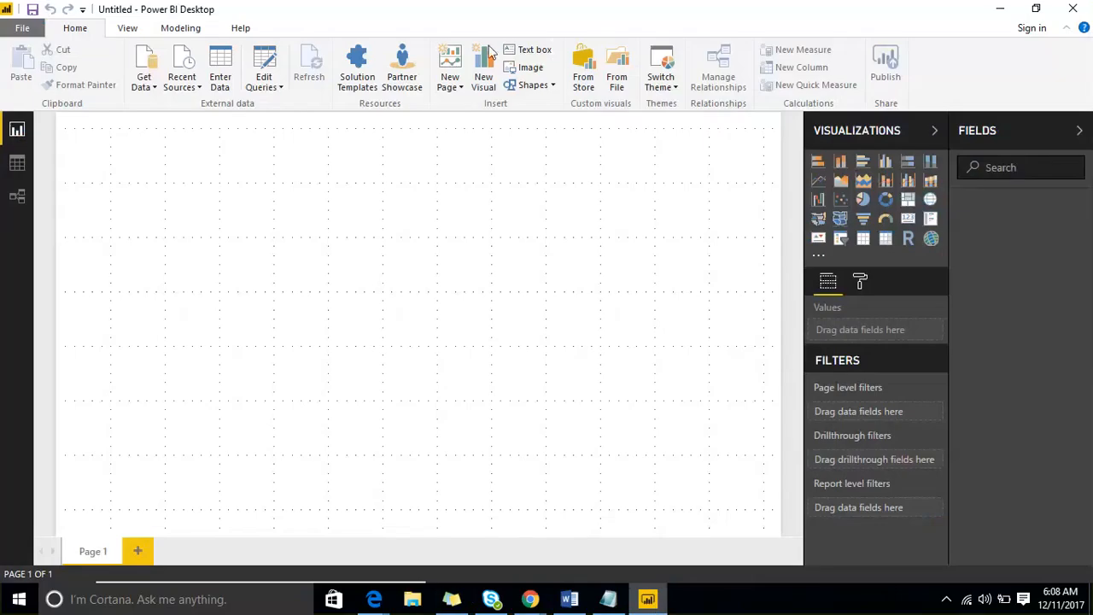
# - Connect to Excel via Get Data > More and open sample.xlsx from the Desktop
pyautogui.click(145, 89)
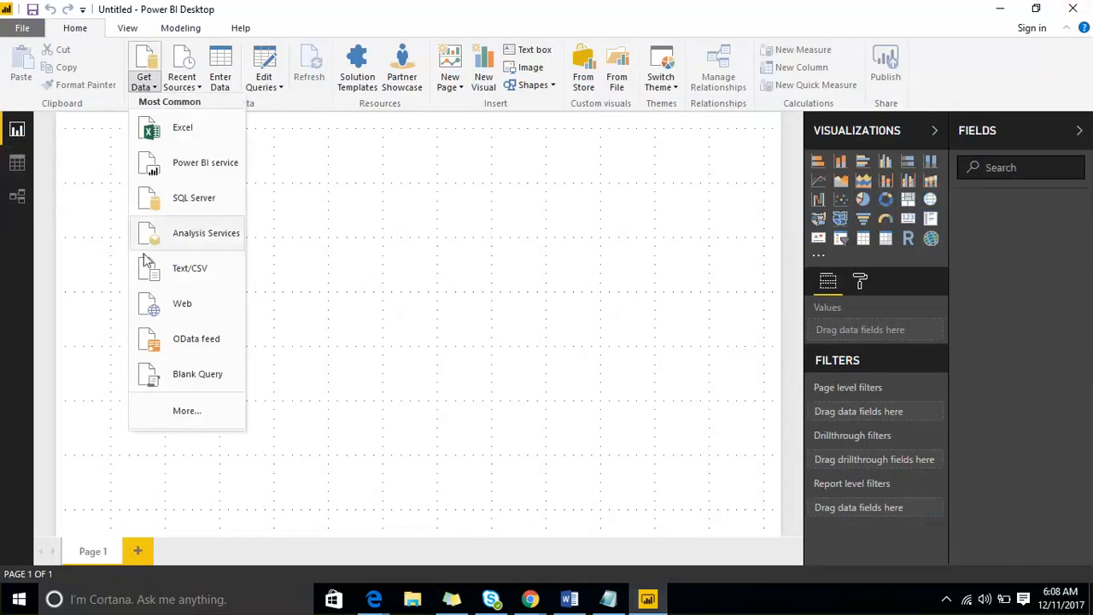
pyautogui.click(197, 413)
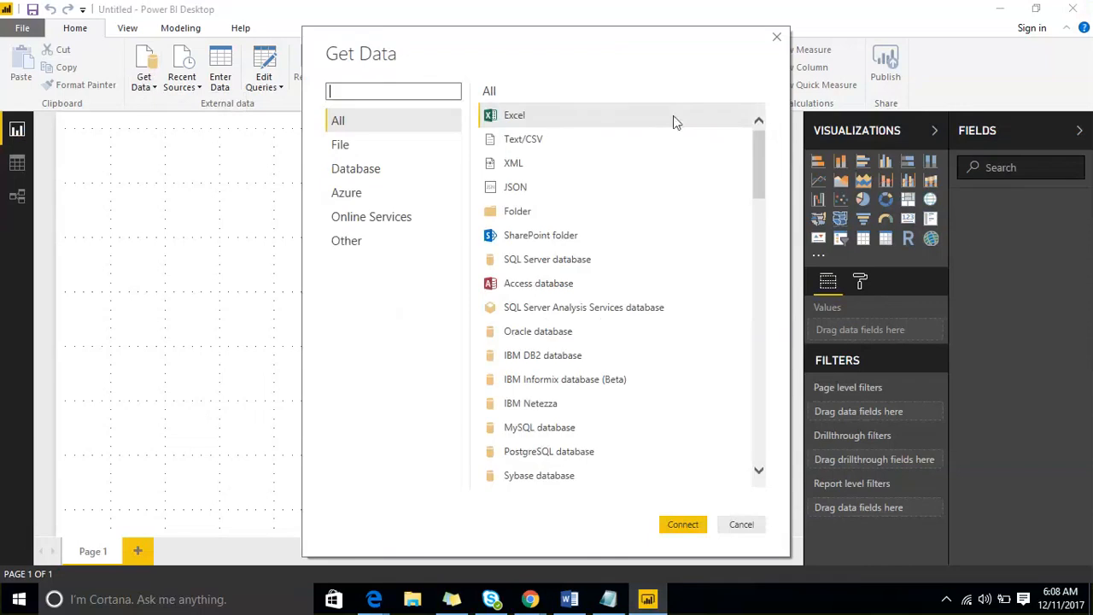
pyautogui.moveTo(755, 148)
pyautogui.mouseDown()
pyautogui.moveTo(769, 442)
pyautogui.moveTo(763, 134)
pyautogui.mouseUp()
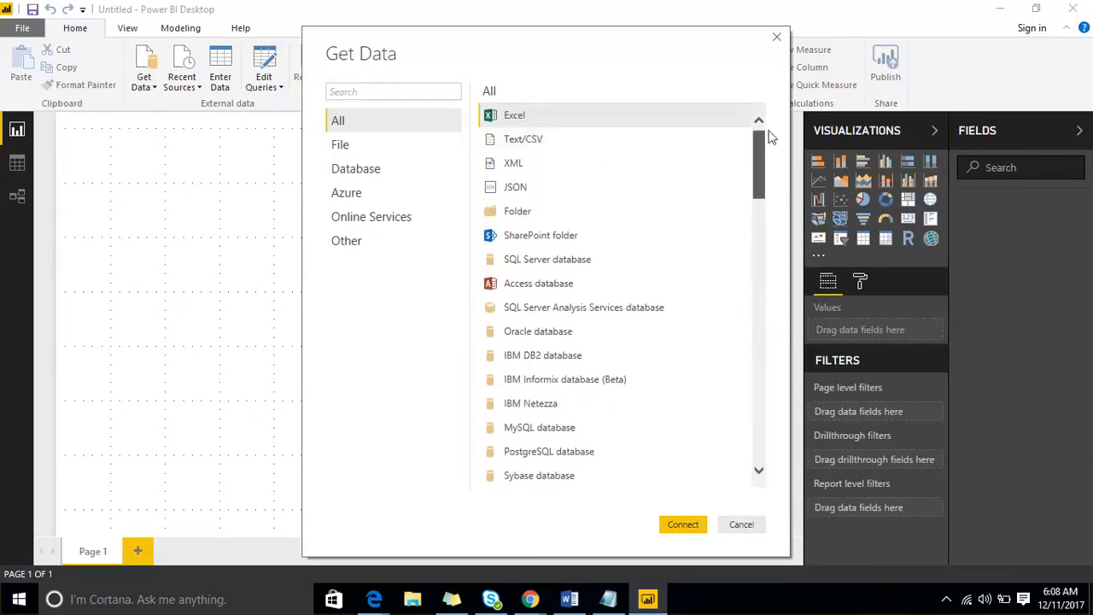
pyautogui.moveTo(557, 50); pyautogui.dragTo(403, 34)
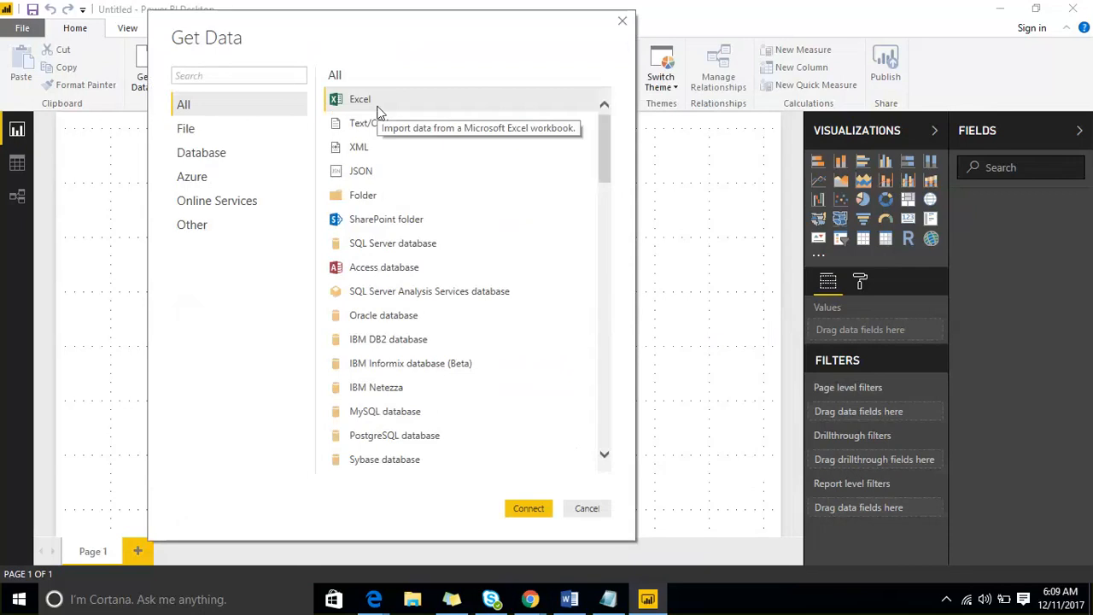
pyautogui.click(527, 510)
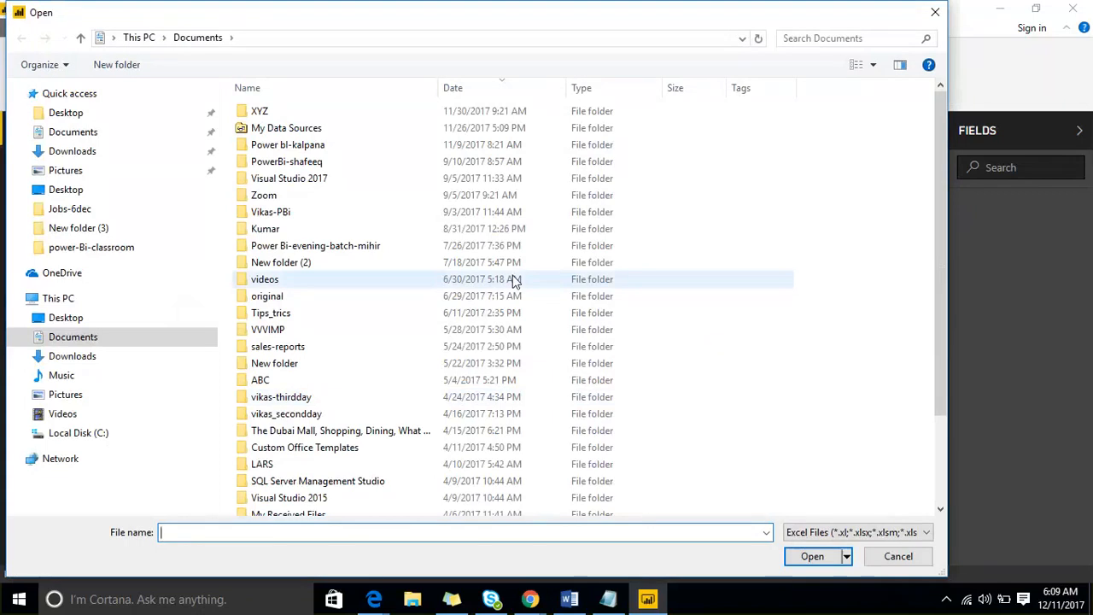
pyautogui.click(68, 324)
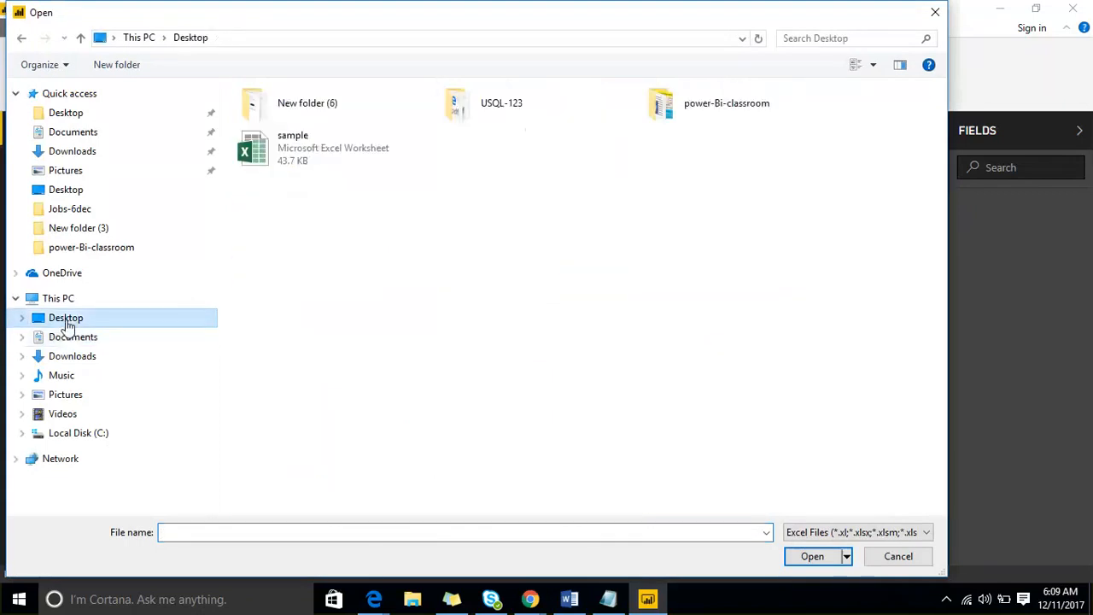
pyautogui.click(304, 156)
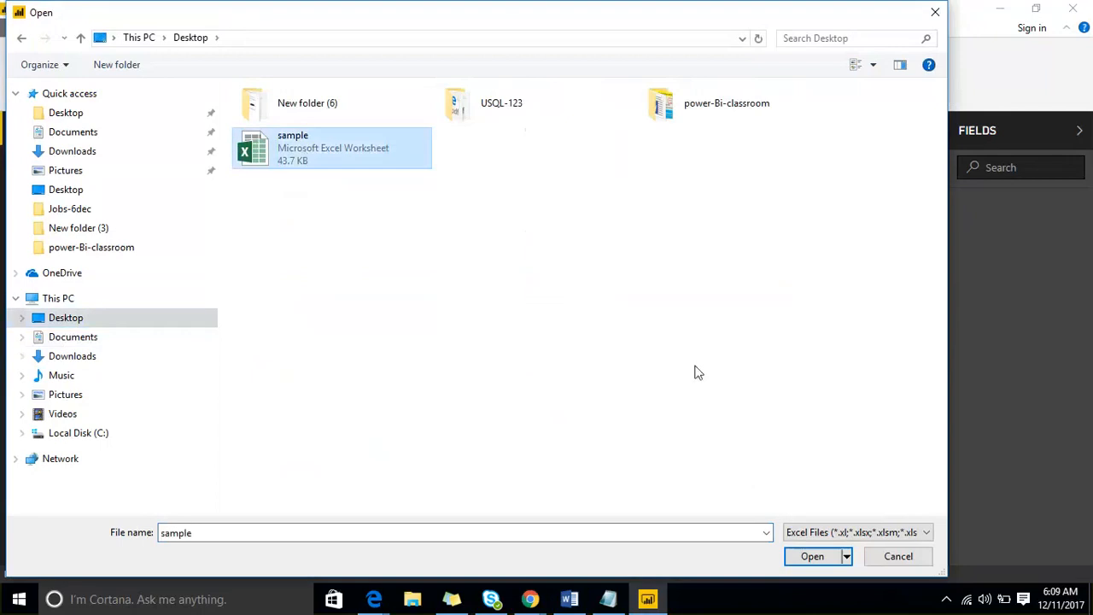
pyautogui.click(796, 559)
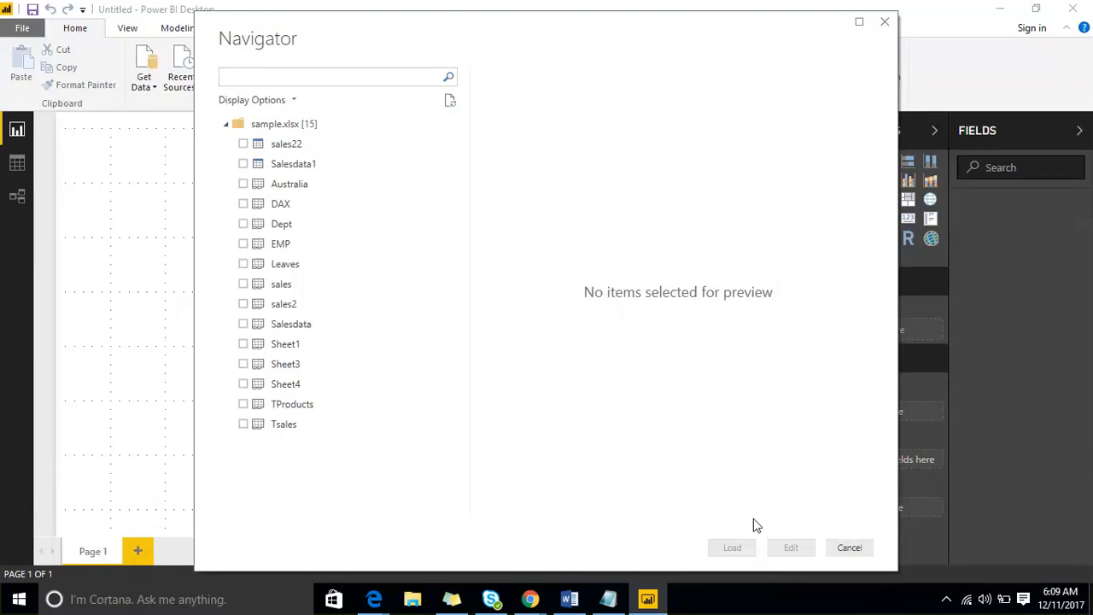
# - Check Salesdata, EMP and Dept in the Navigator and load them
pyautogui.click(243, 325)
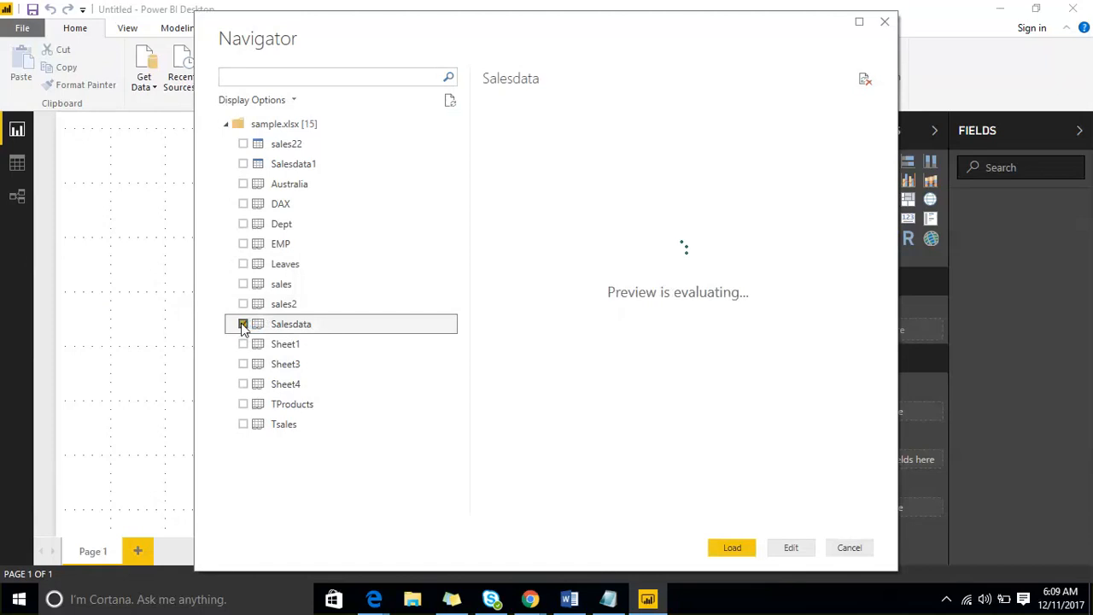
pyautogui.click(243, 243)
pyautogui.click(243, 224)
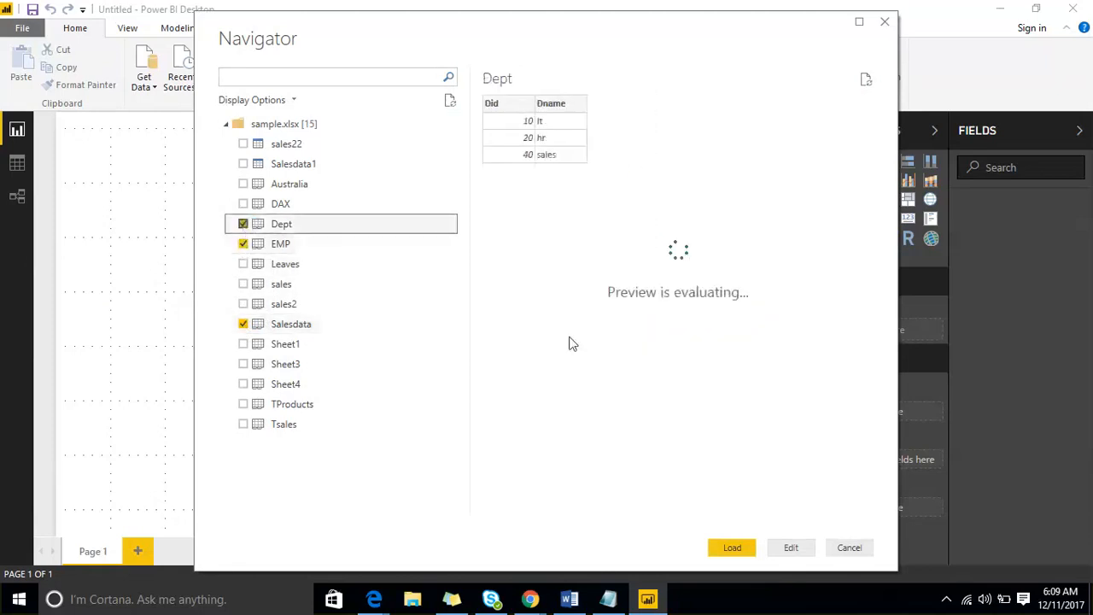
pyautogui.click(733, 549)
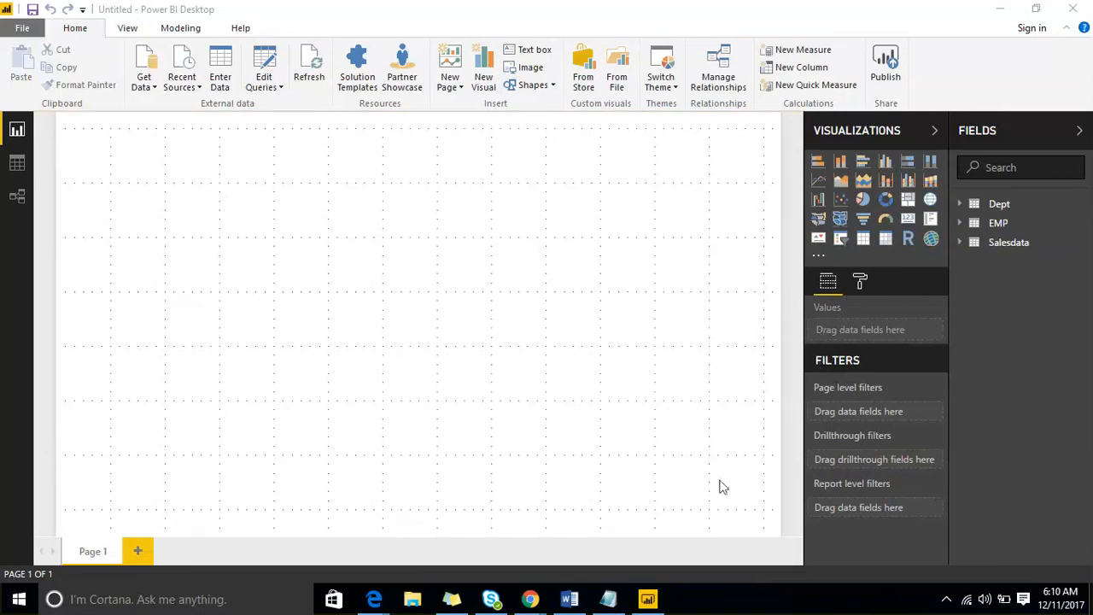
# - Add three attendee names on new lines below the existing notes
pyautogui.click(608, 599)
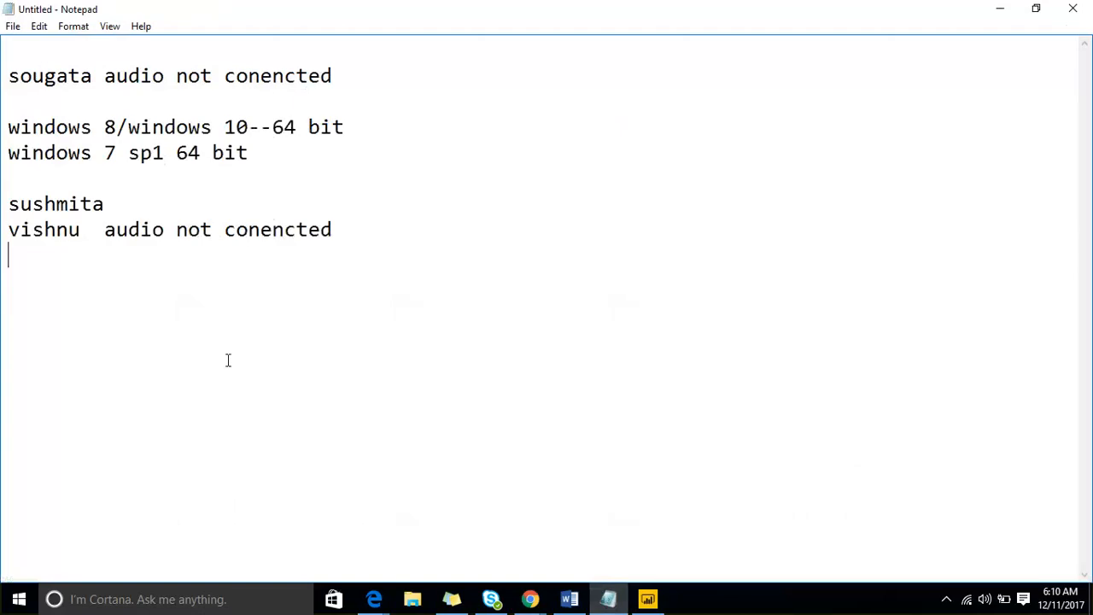
pyautogui.press('Return')
pyautogui.press('Return')
pyautogui.press('Return')
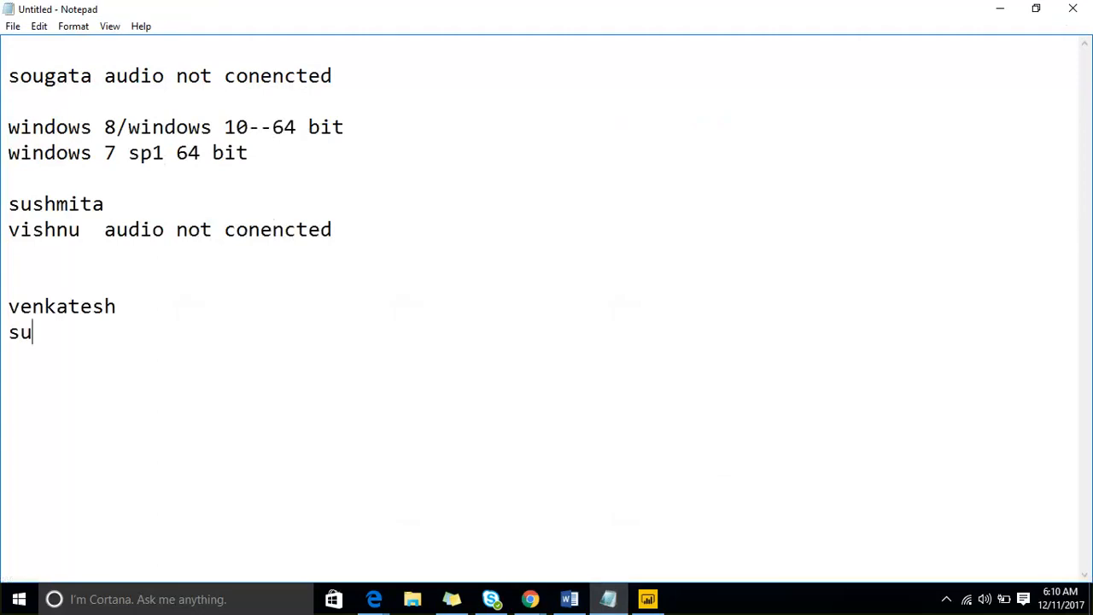
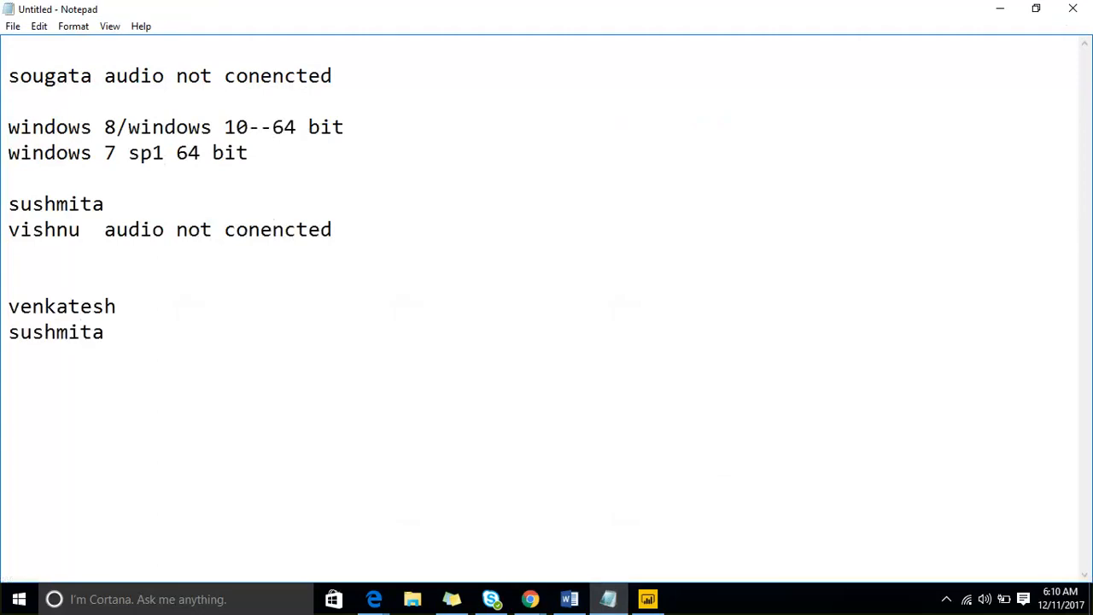
pyautogui.press('Return')
pyautogui.press('Return')
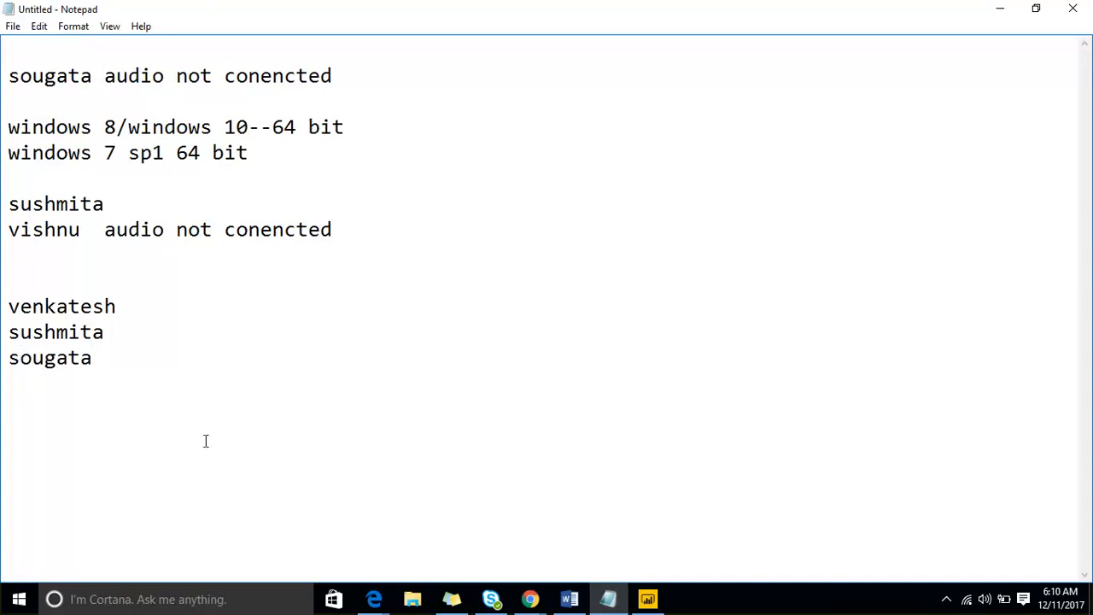
# - Add two more names and the line 'your audio is not conencted', then minimize Notepad
pyautogui.press('Return')
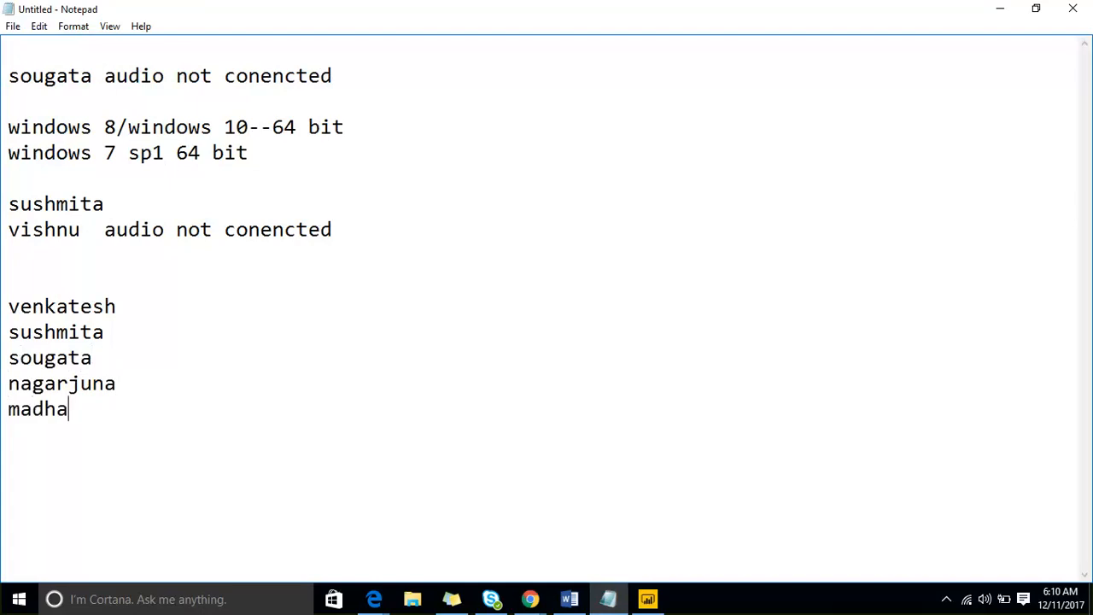
pyautogui.press('Return')
pyautogui.press('Return')
pyautogui.write('your')
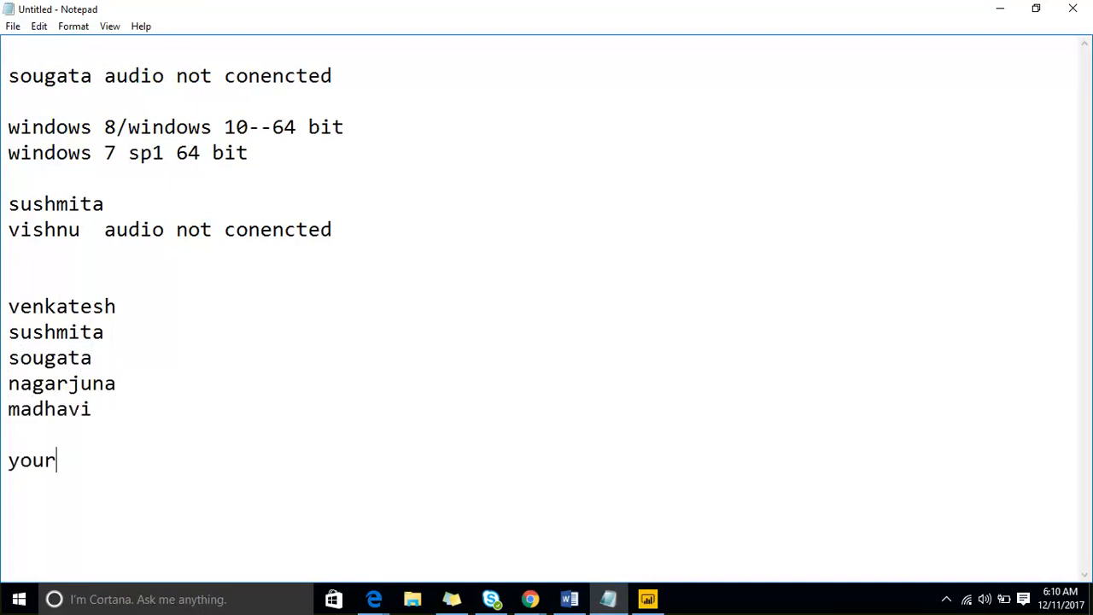
pyautogui.write(' audio is no')
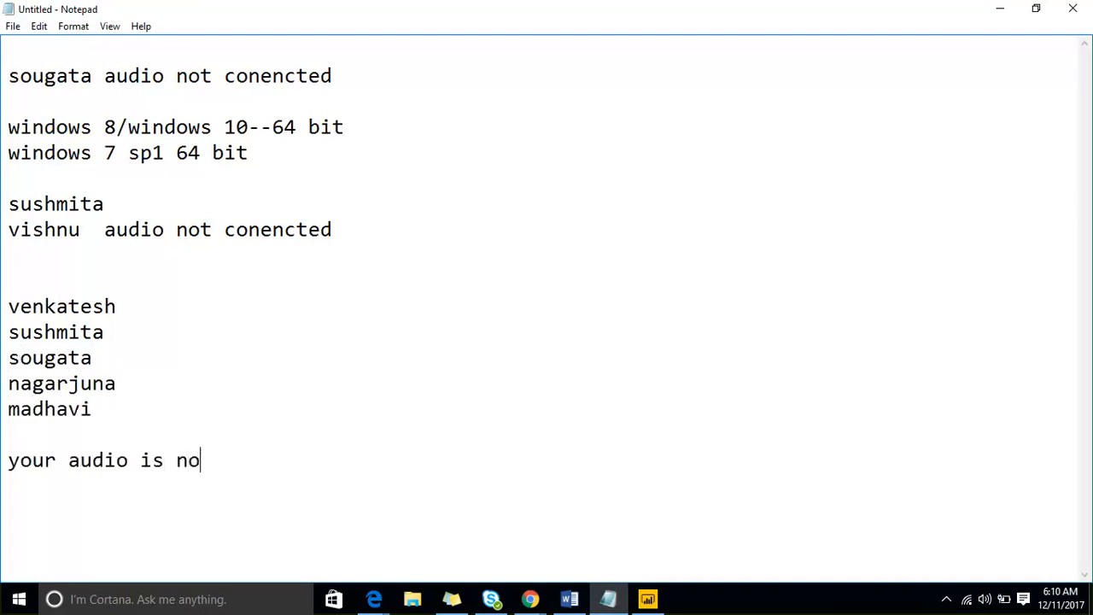
pyautogui.write('t conencted')
pyautogui.press('Return')
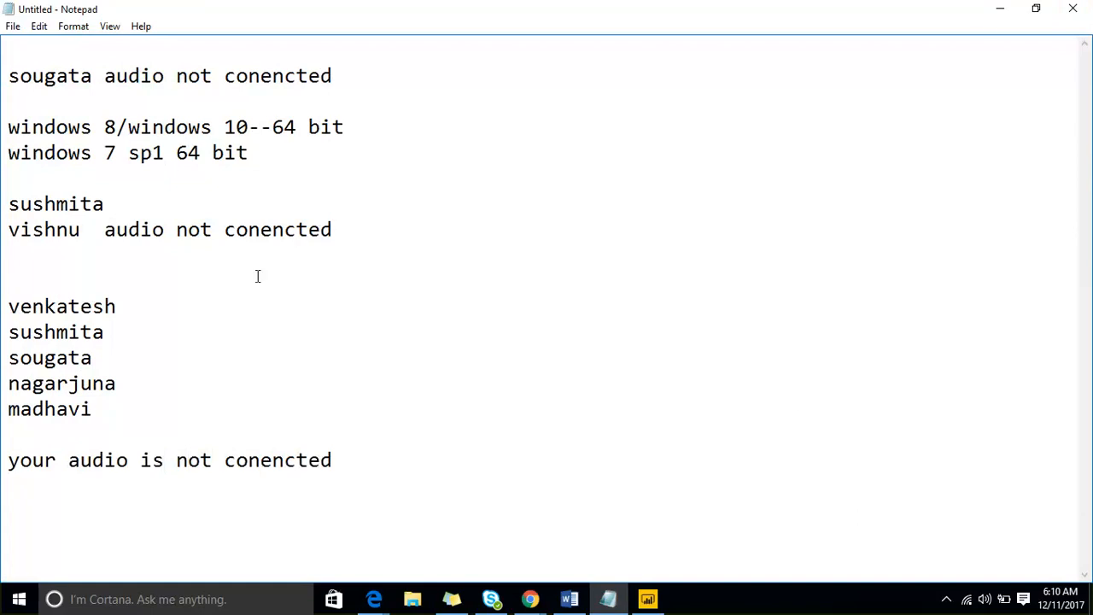
pyautogui.click(998, 9)
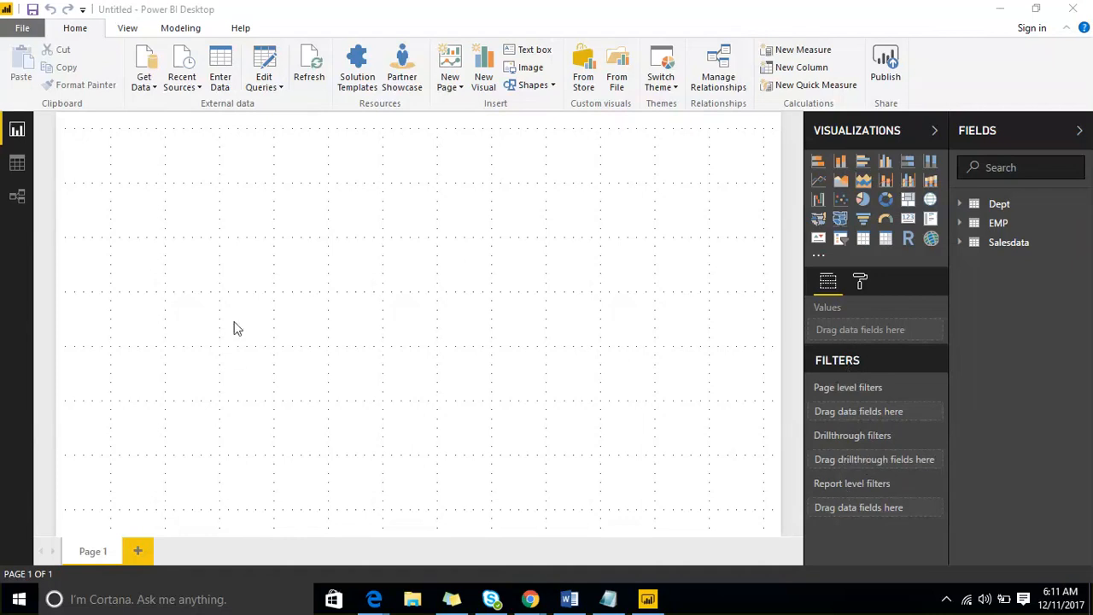
# - Load the DAX sheet from sample.xlsx through Get Data > Excel into the model
pyautogui.click(152, 92)
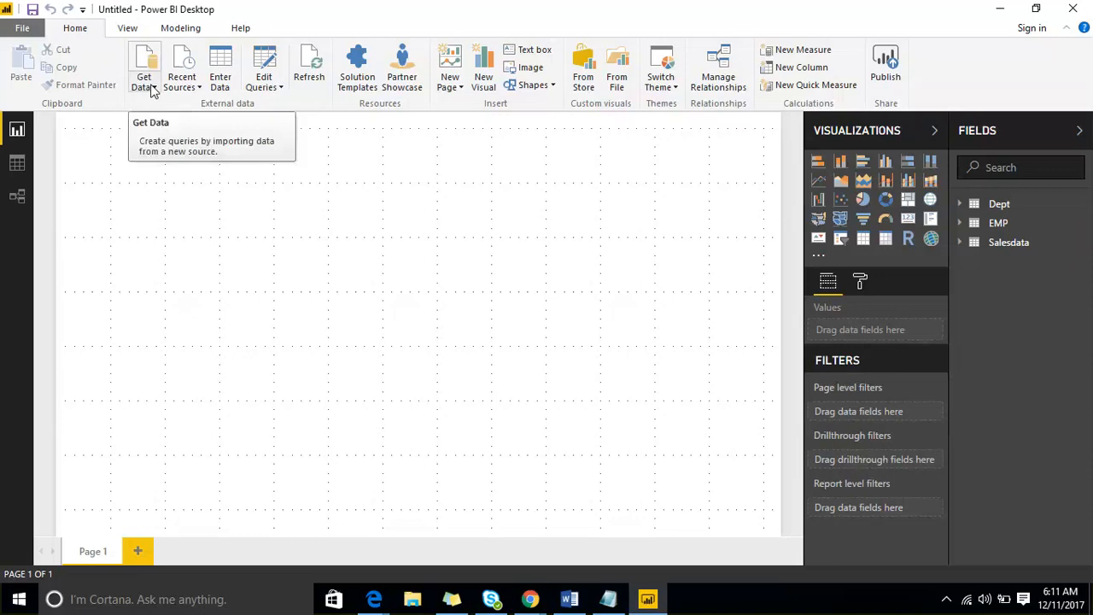
pyautogui.click(152, 91)
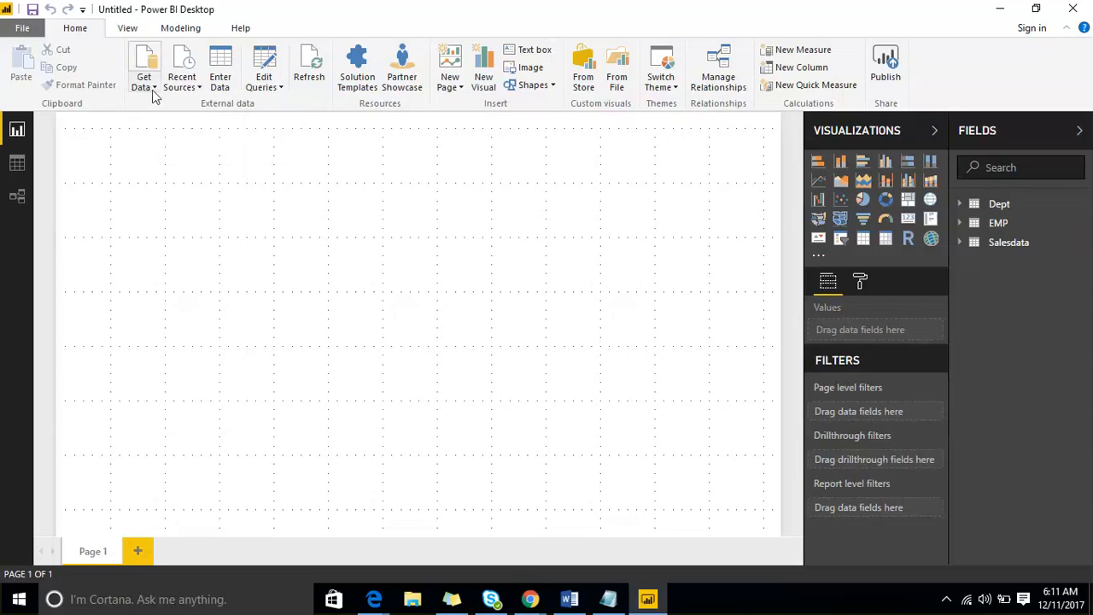
pyautogui.click(152, 89)
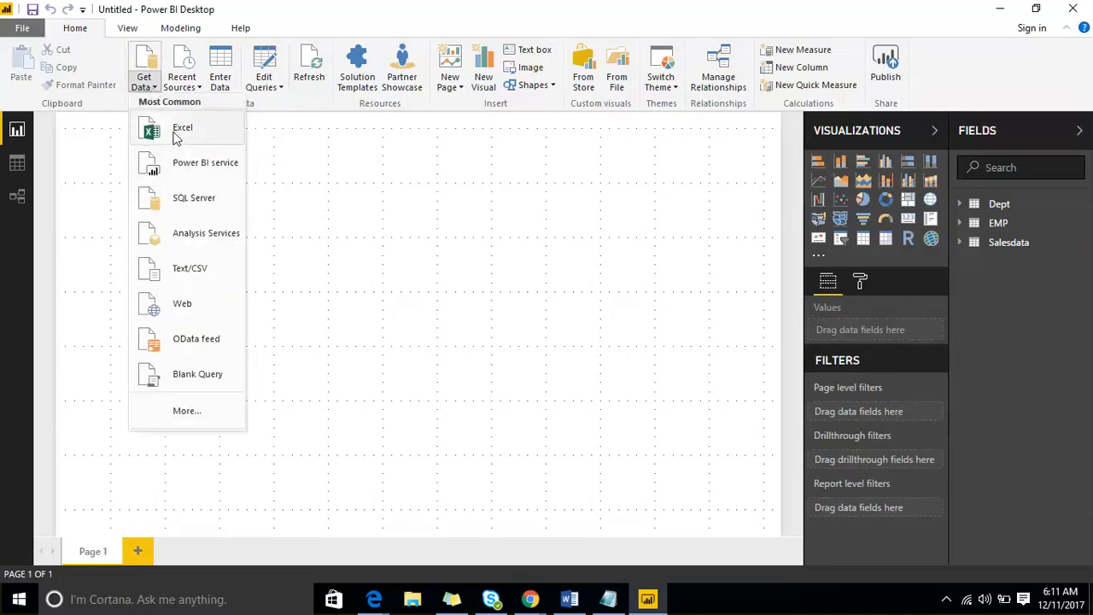
pyautogui.click(177, 138)
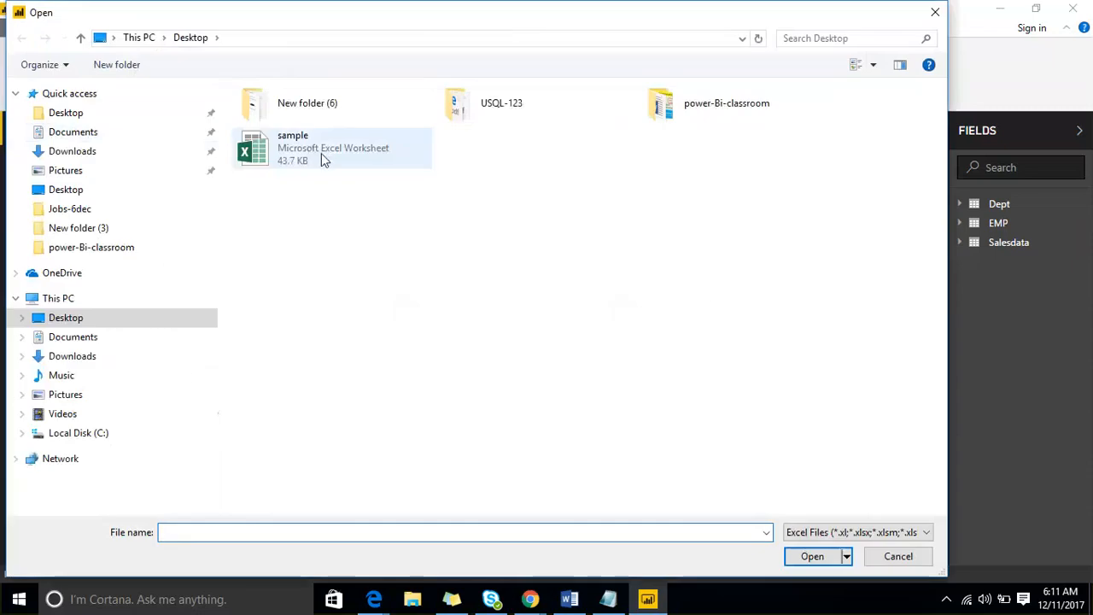
pyautogui.click(368, 154)
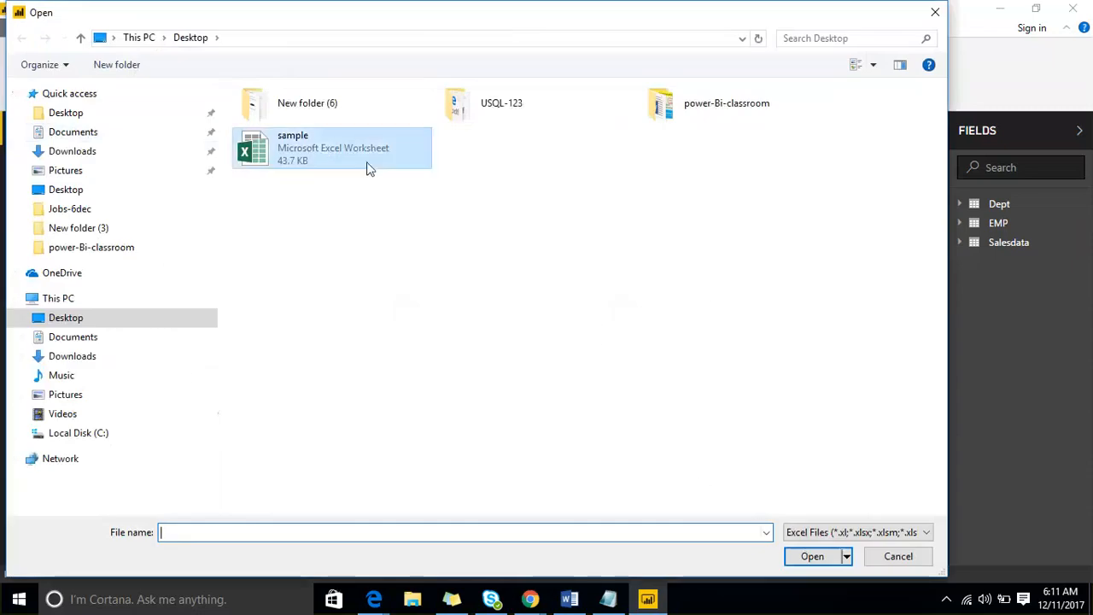
pyautogui.click(800, 557)
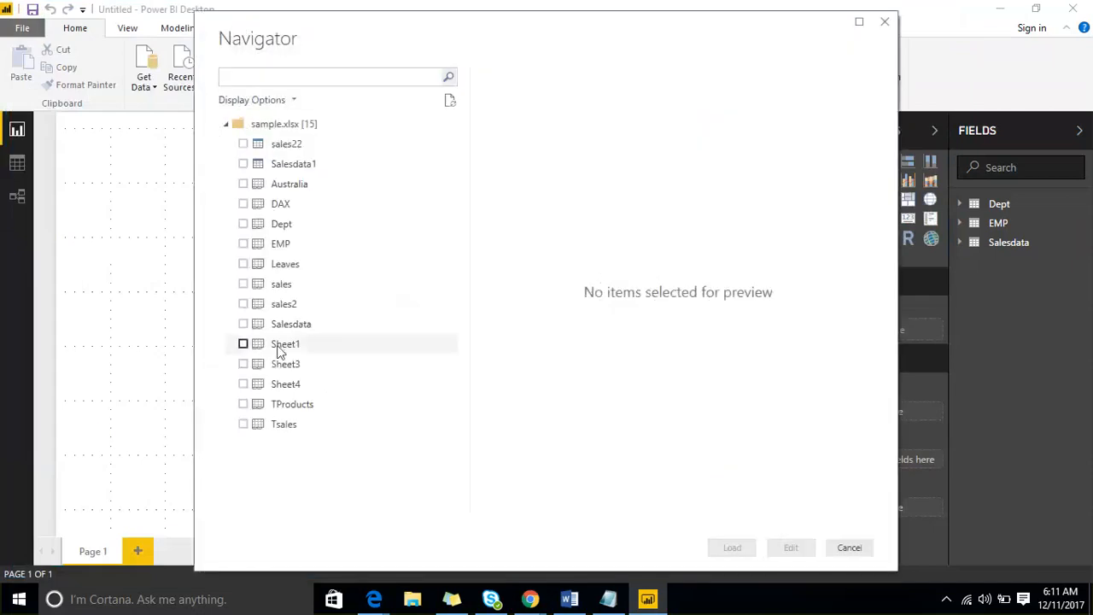
pyautogui.click(243, 204)
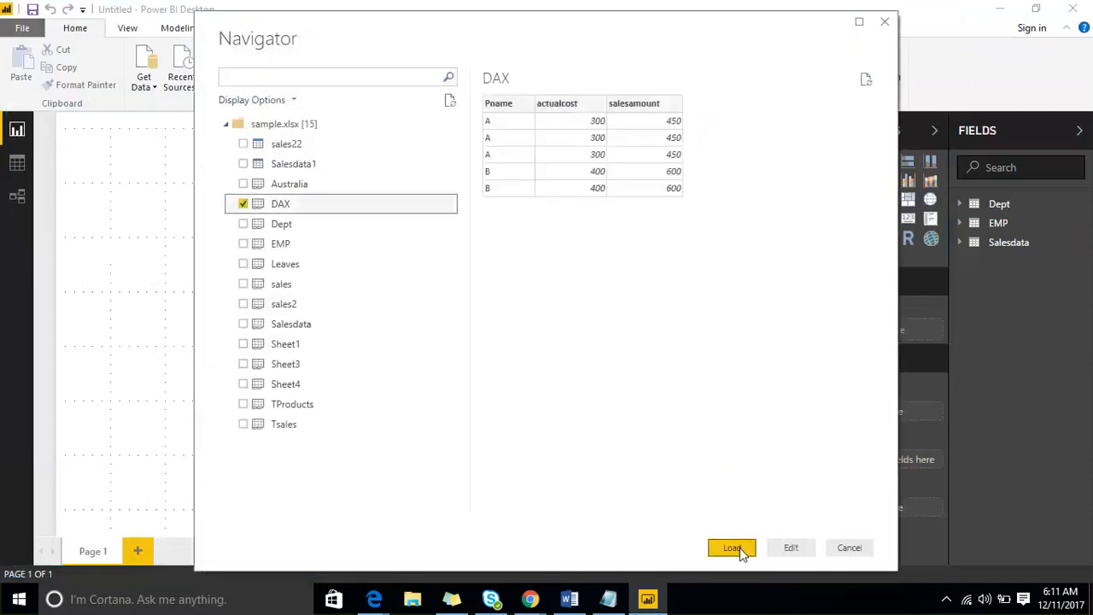
pyautogui.click(739, 547)
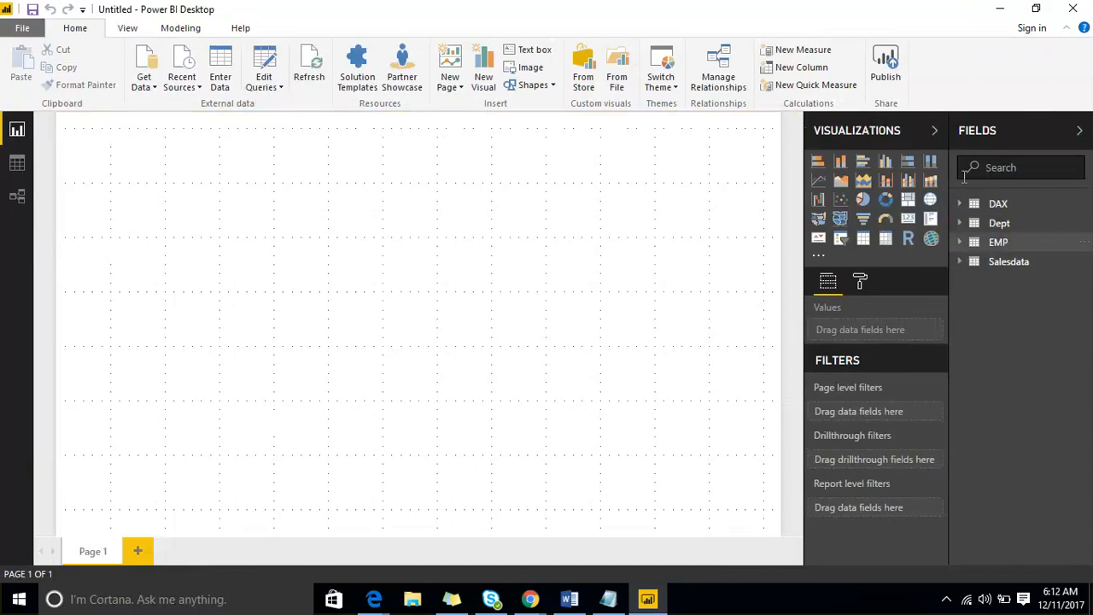
pyautogui.click(1003, 129)
pyautogui.click(1055, 135)
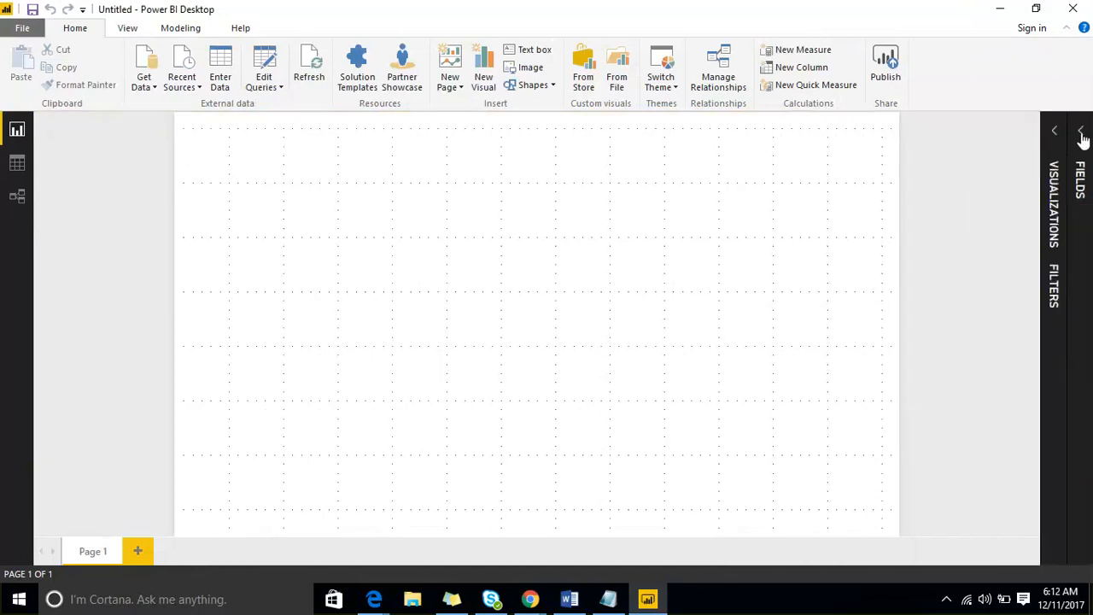
pyautogui.click(1081, 135)
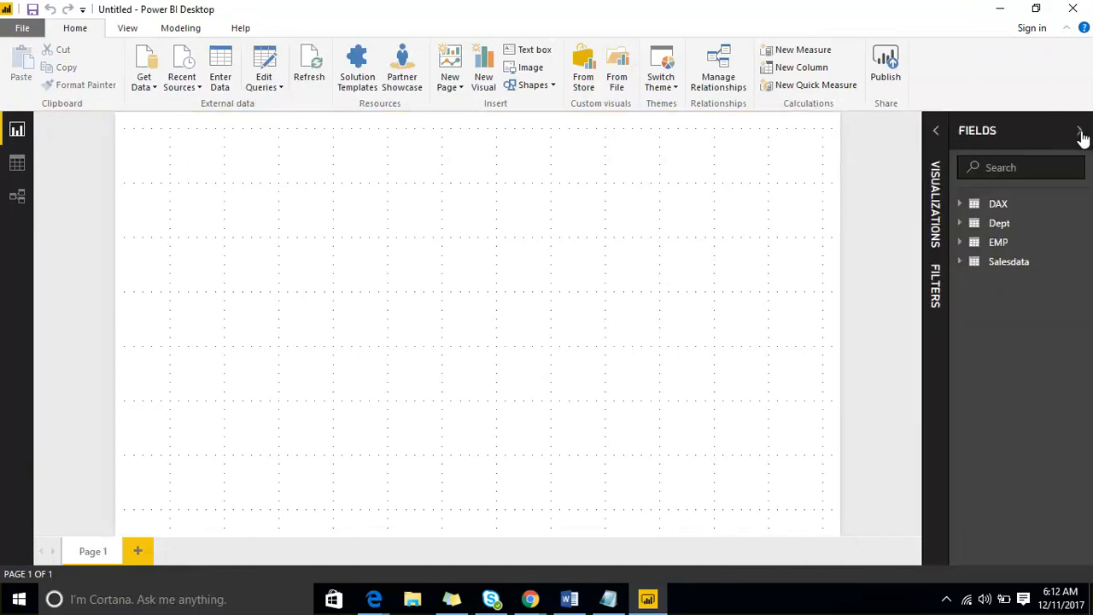
pyautogui.click(936, 133)
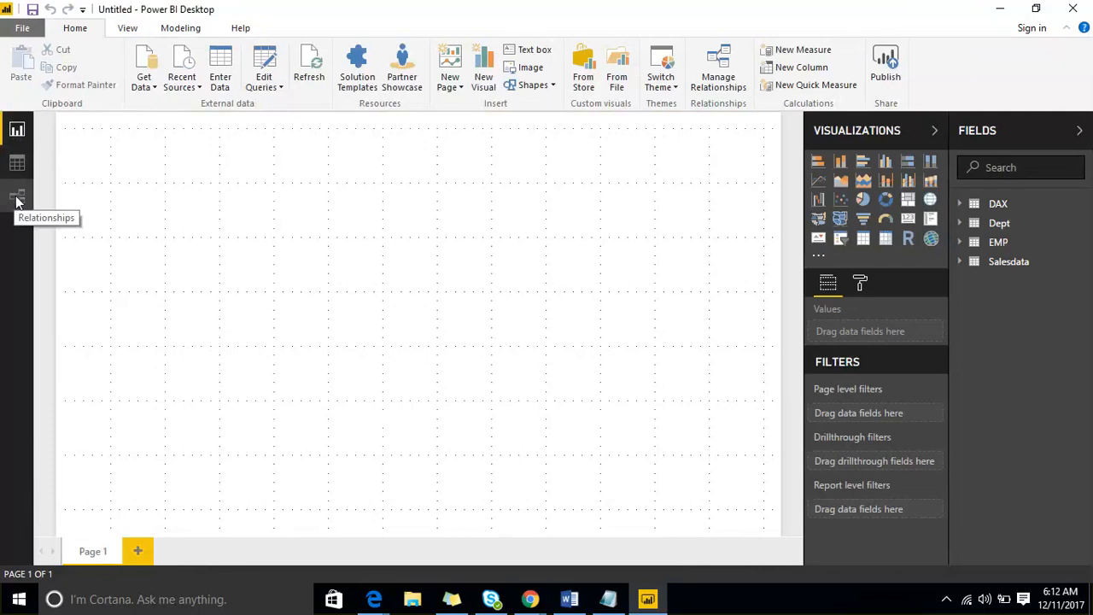
pyautogui.click(1079, 132)
pyautogui.click(1054, 134)
pyautogui.click(1081, 133)
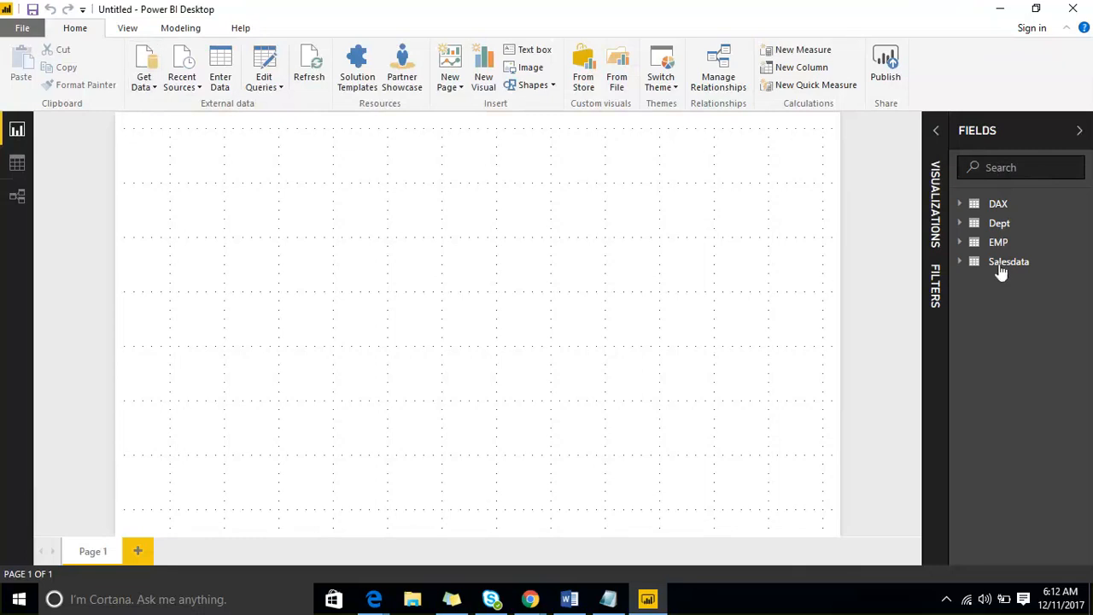
pyautogui.click(957, 208)
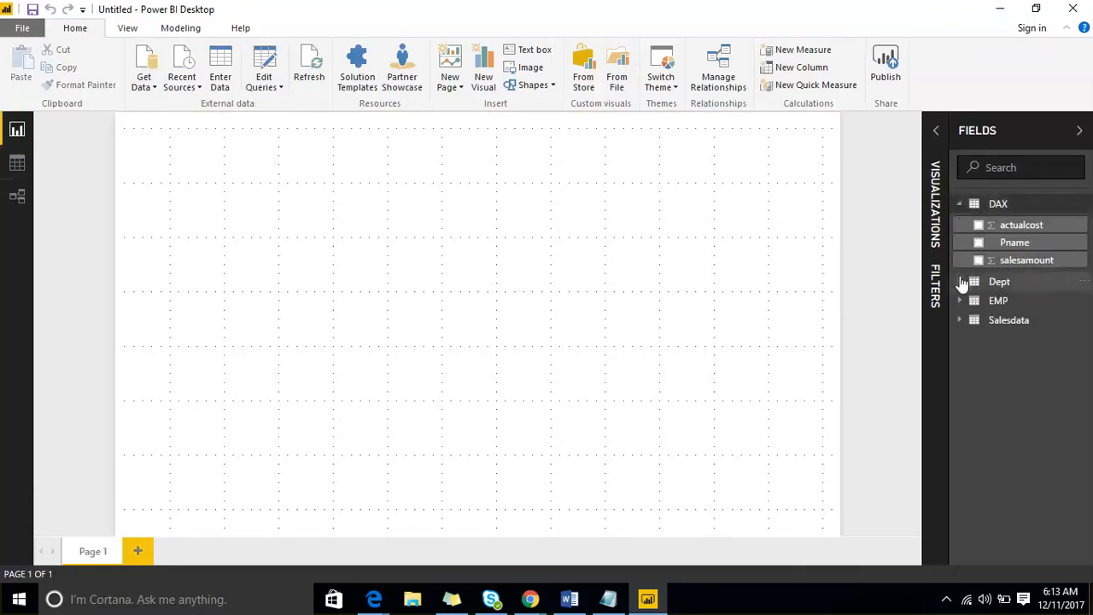
pyautogui.click(961, 281)
pyautogui.click(959, 342)
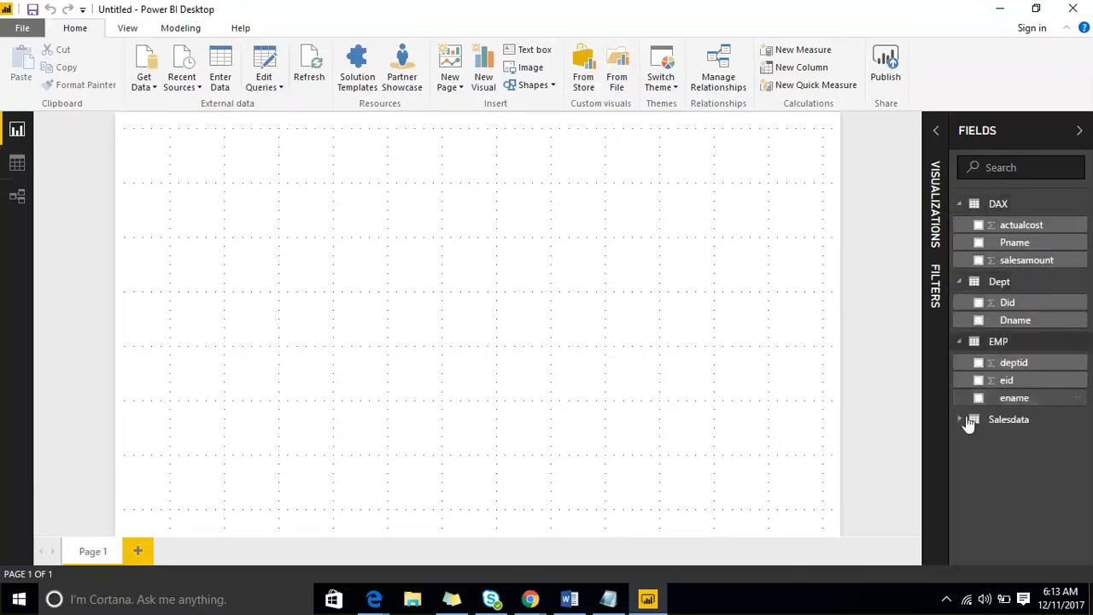
pyautogui.click(957, 418)
pyautogui.scroll(-3, 1031, 260)
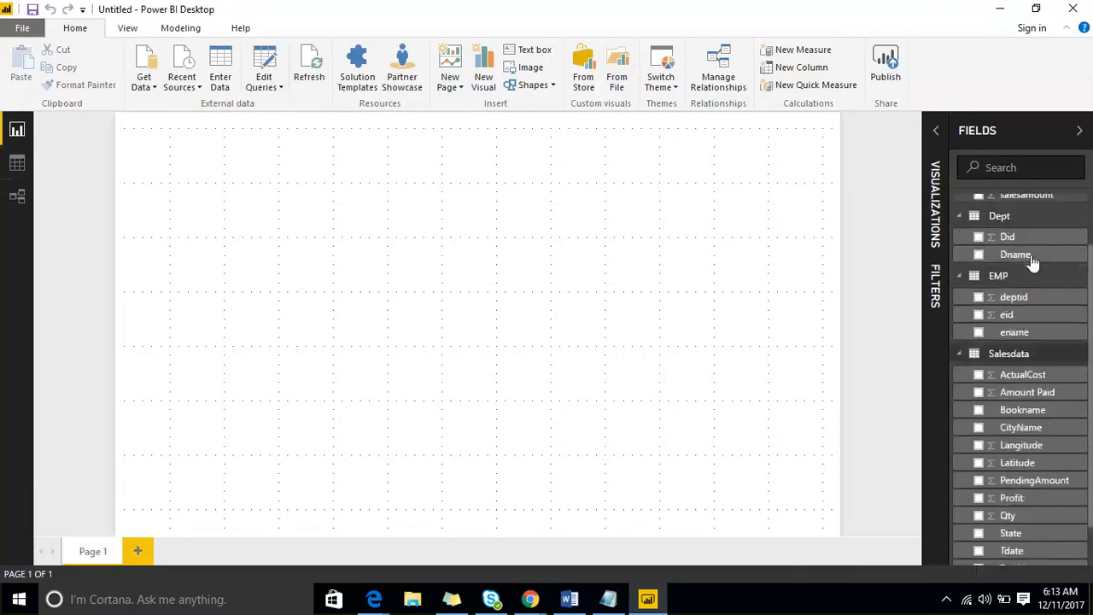
pyautogui.click(1025, 135)
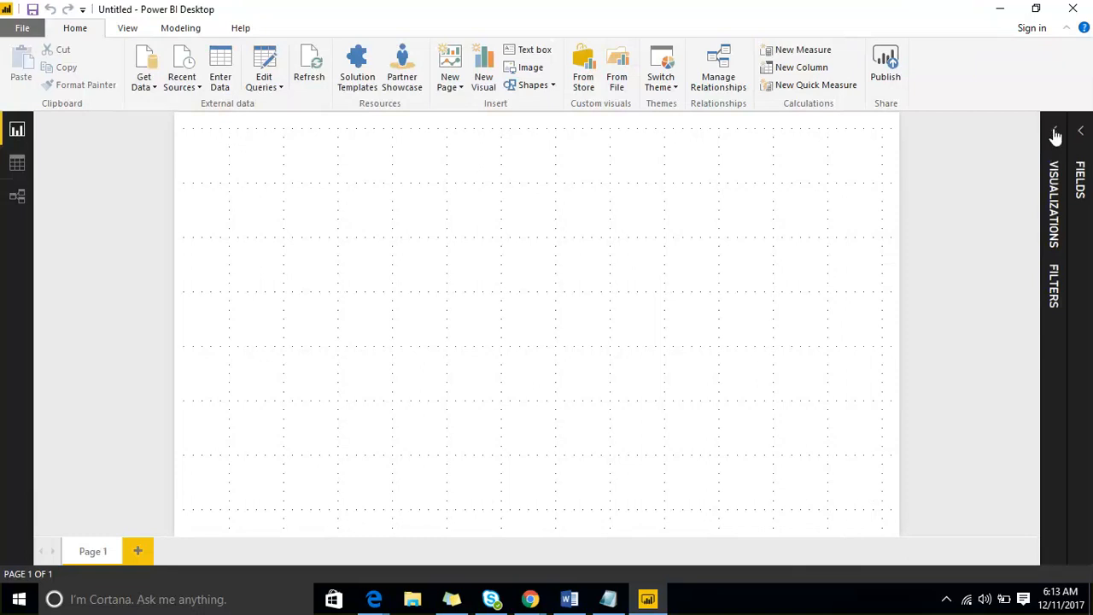
pyautogui.click(1056, 133)
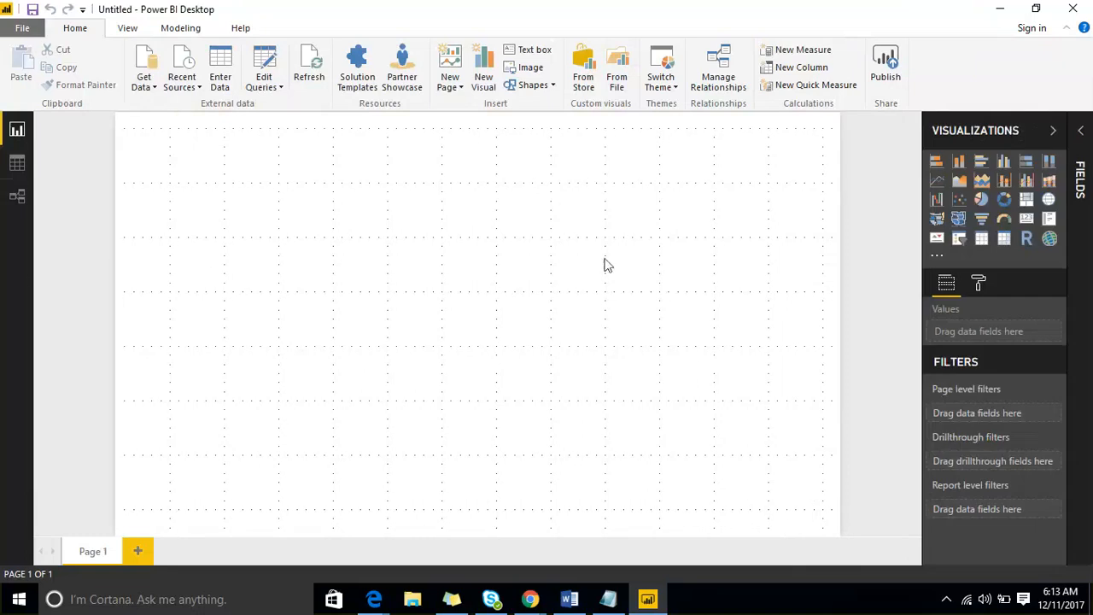
pyautogui.click(127, 28)
pyautogui.click(89, 49)
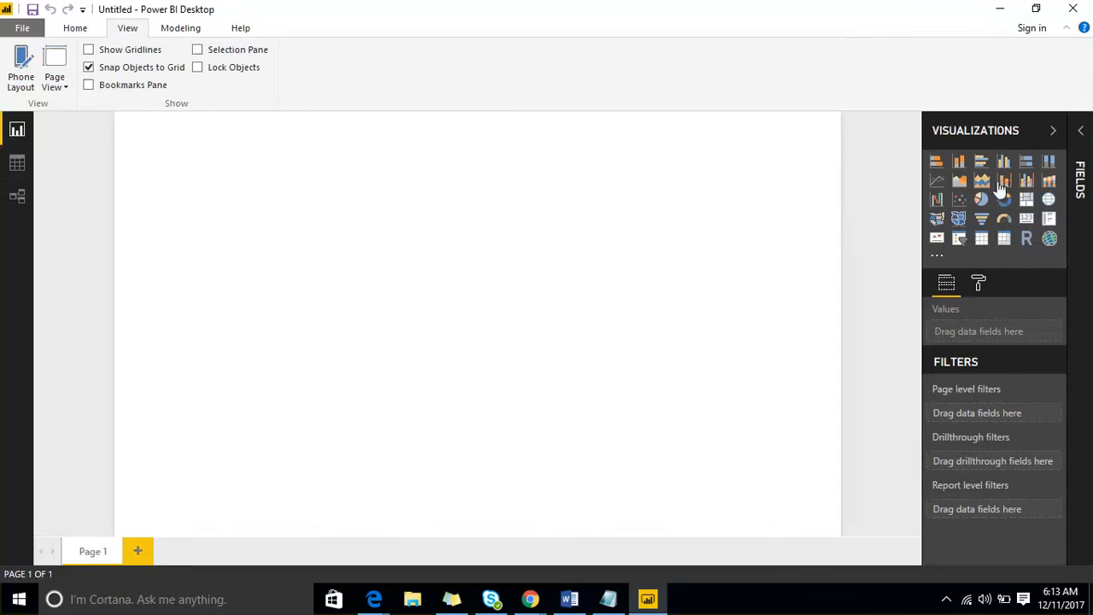
pyautogui.click(1080, 132)
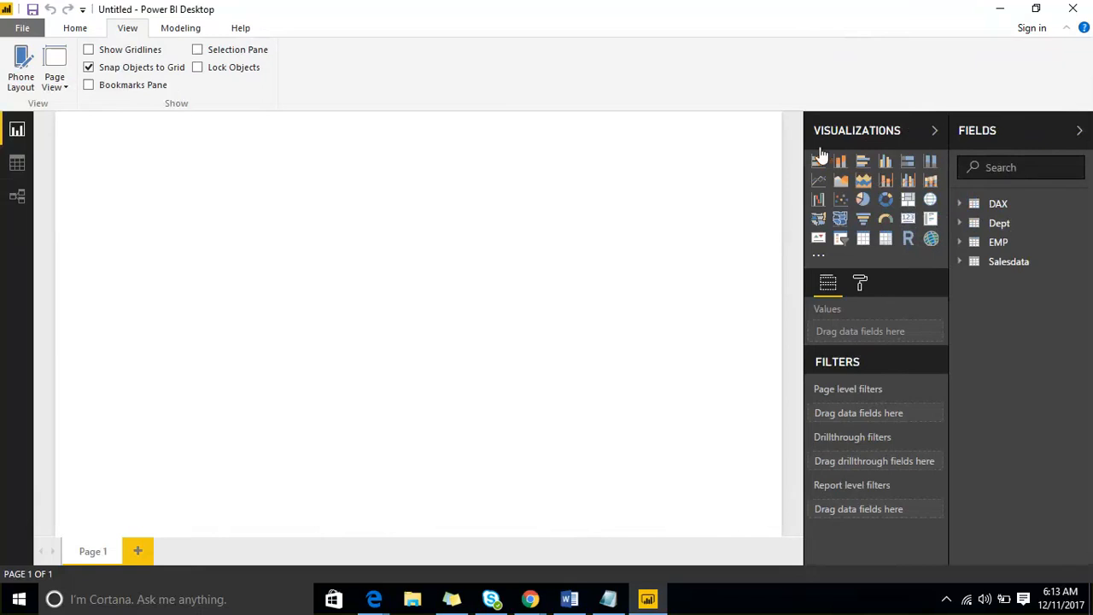
pyautogui.click(933, 132)
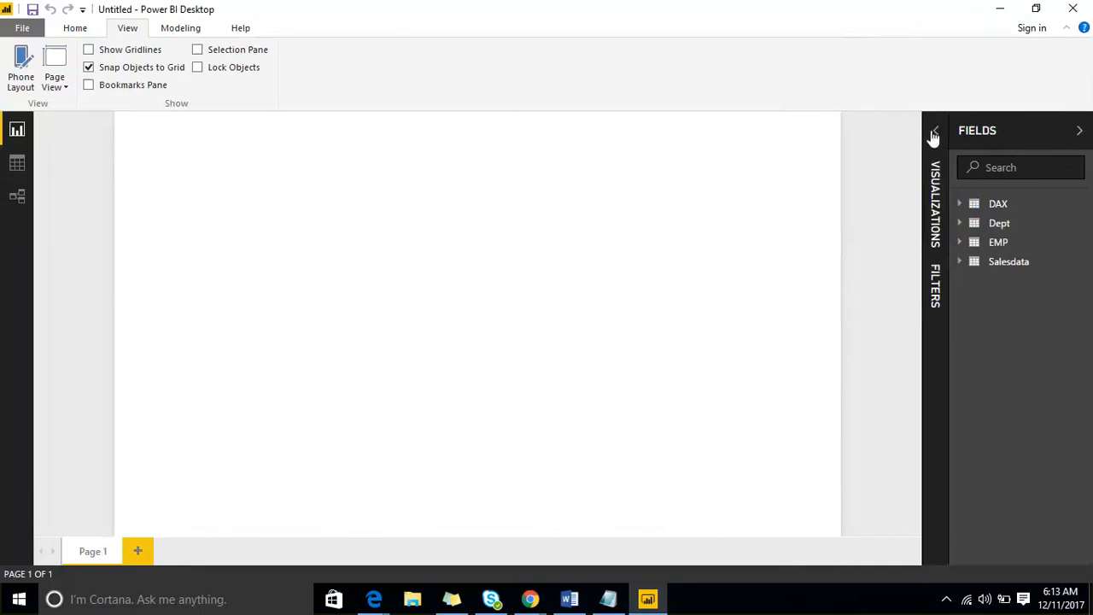
pyautogui.click(933, 134)
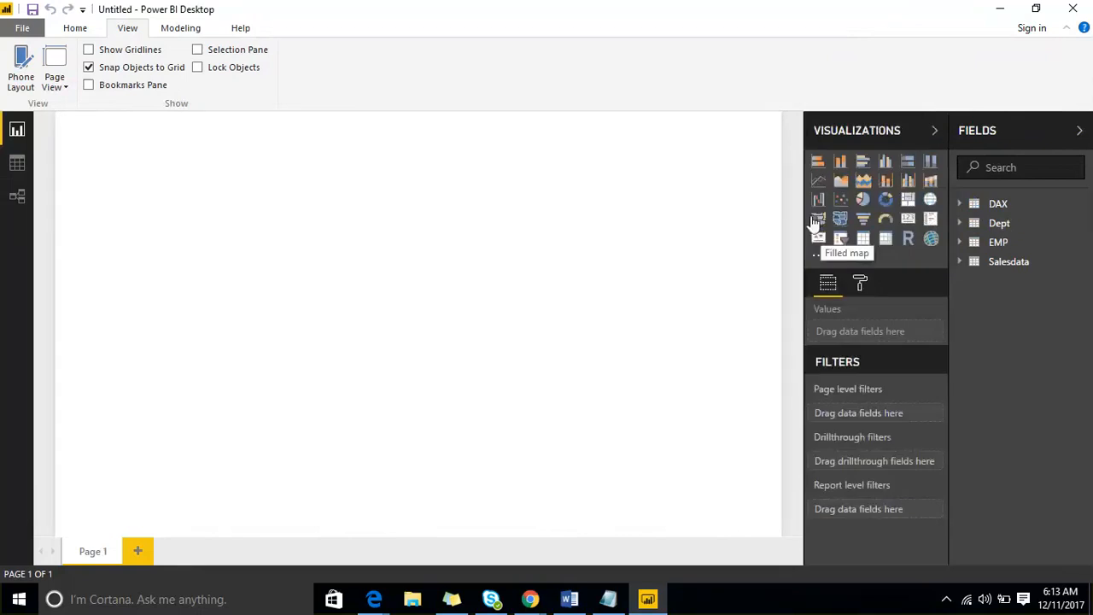
# - Insert a clustered bar chart with CityName on the axis and Amount Paid as values, and enlarge it
pyautogui.click(863, 165)
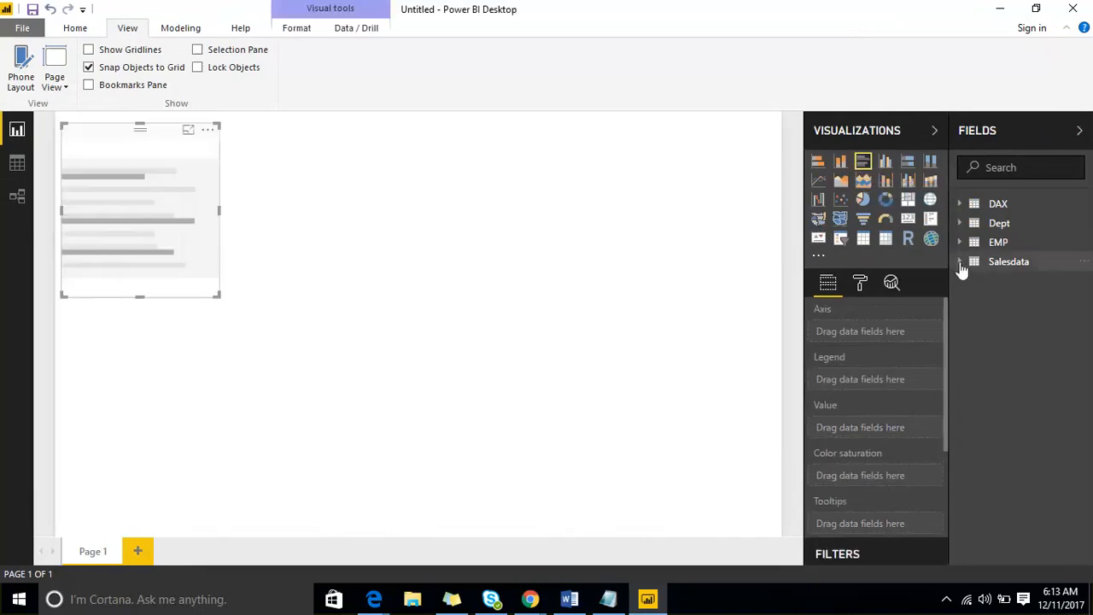
pyautogui.click(960, 263)
pyautogui.moveTo(1029, 335); pyautogui.dragTo(188, 222)
pyautogui.moveTo(1027, 300)
pyautogui.mouseDown()
pyautogui.moveTo(551, 307)
pyautogui.moveTo(205, 244)
pyautogui.moveTo(169, 220)
pyautogui.mouseUp()
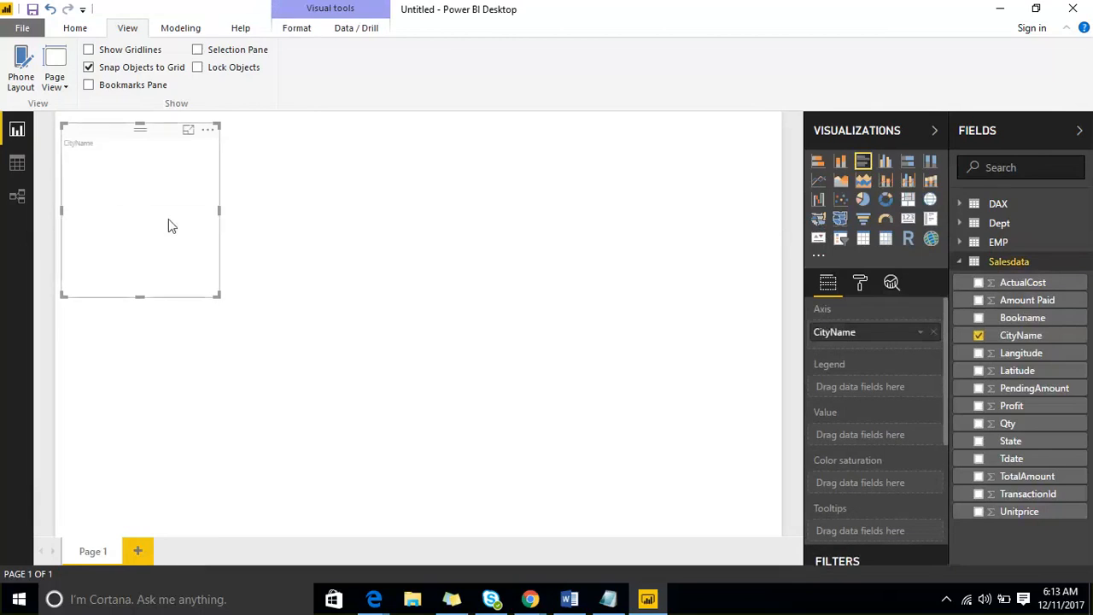
pyautogui.moveTo(218, 297); pyautogui.dragTo(324, 422)
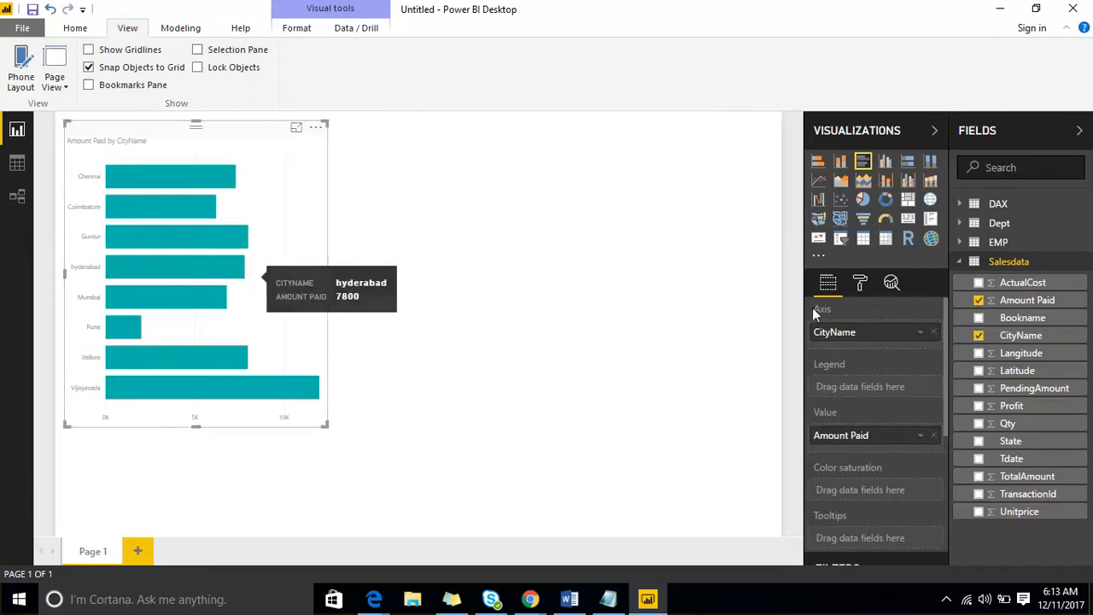
# - Turn on data labels for the bars and increase their text size
pyautogui.click(860, 285)
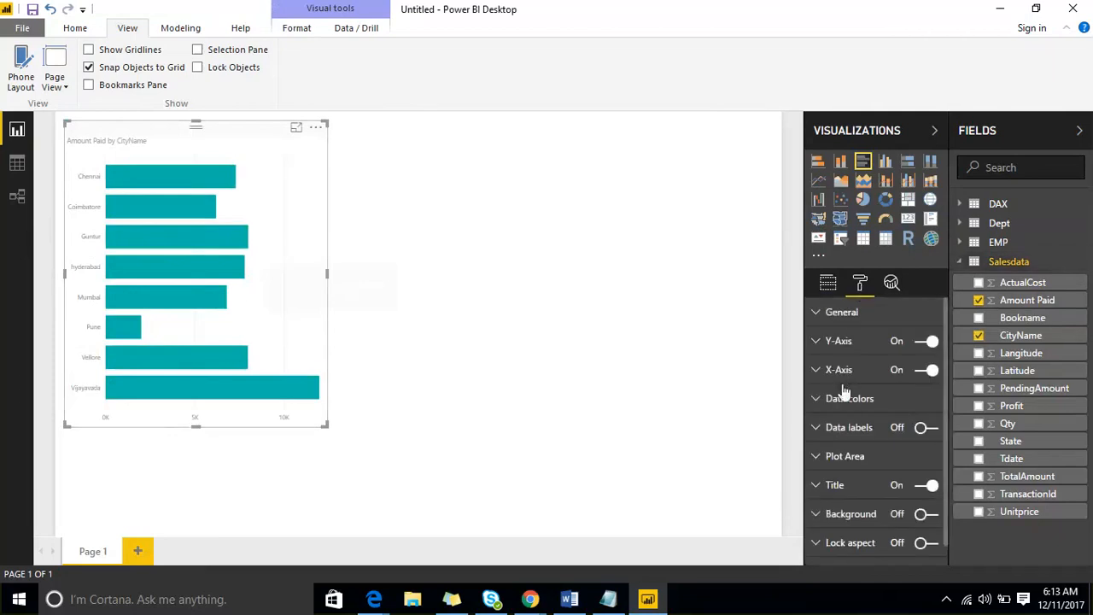
pyautogui.click(927, 427)
pyautogui.click(817, 429)
pyautogui.scroll(-3, 907, 423)
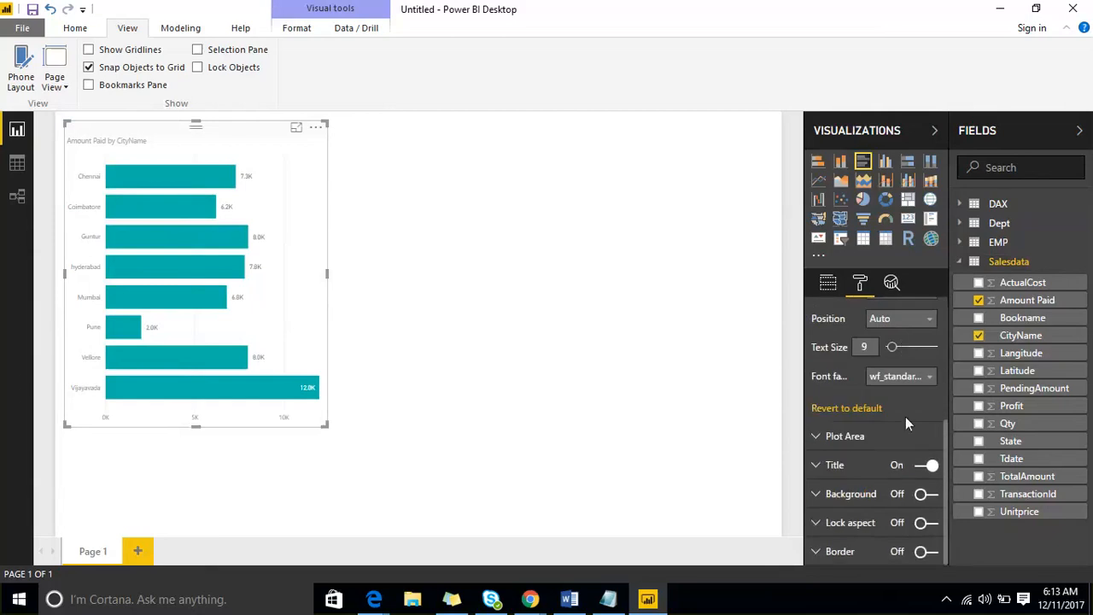
pyautogui.click(903, 346)
pyautogui.scroll(5, 847, 340)
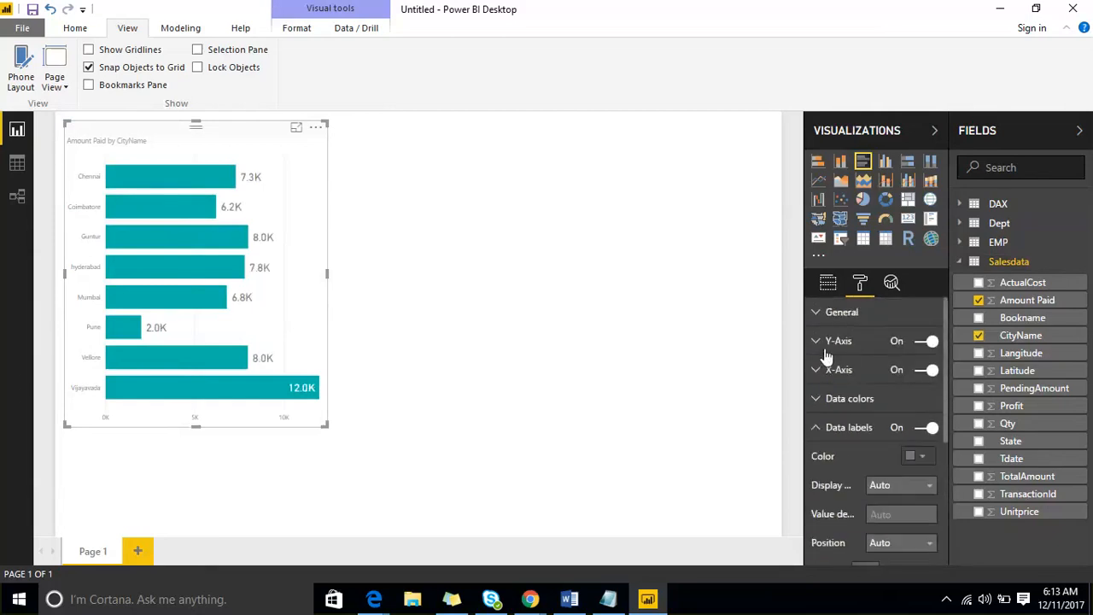
# - Enlarge the Y-axis city names and X-axis value labels, then widen the chart to show full names
pyautogui.click(821, 341)
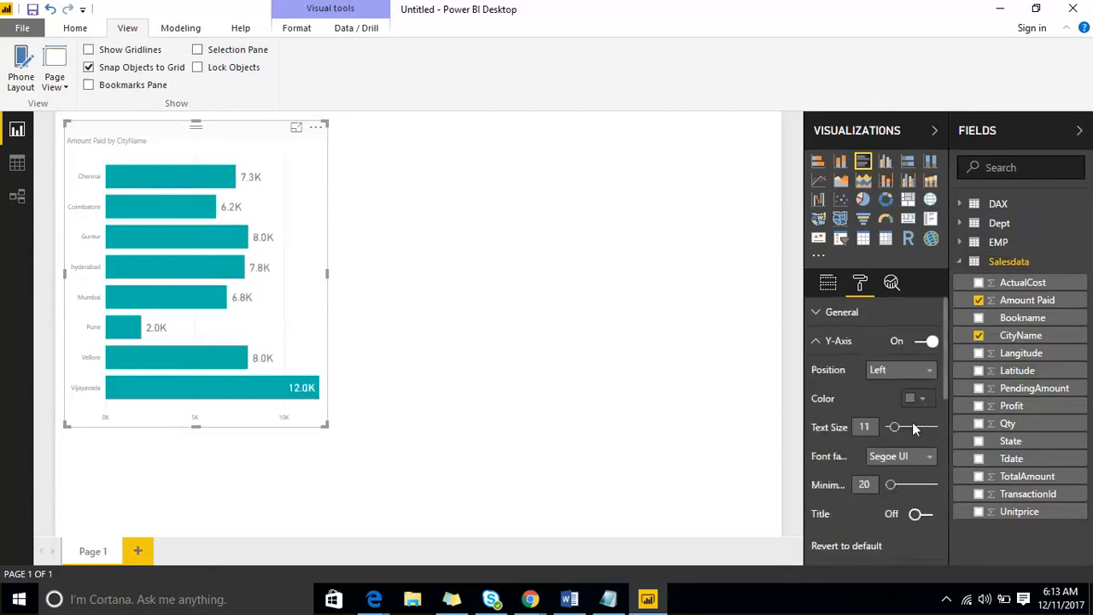
pyautogui.click(912, 424)
pyautogui.click(816, 349)
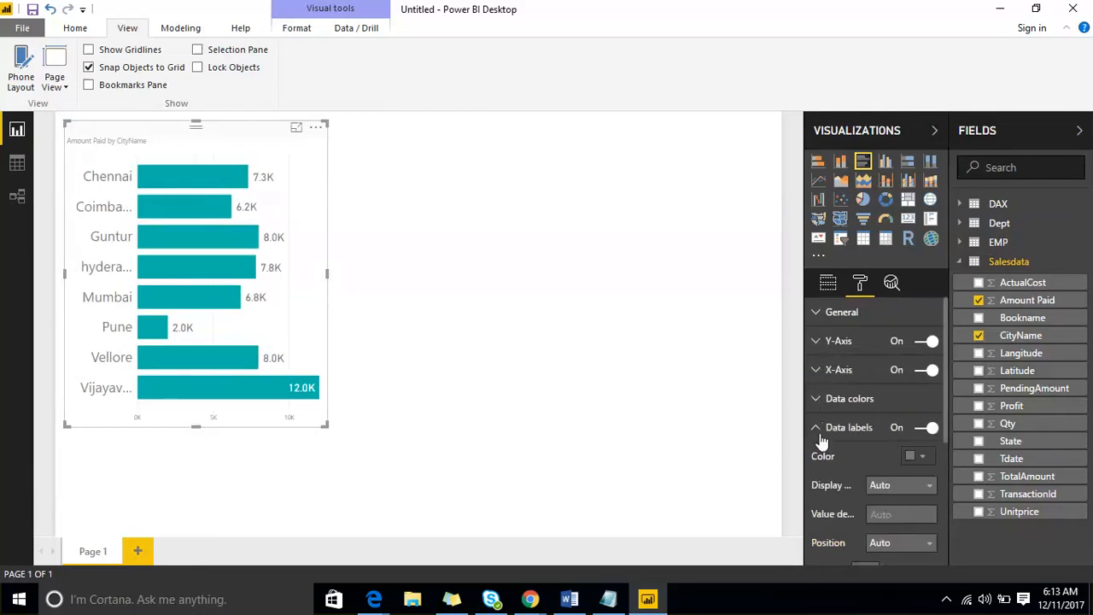
pyautogui.click(815, 369)
pyautogui.click(910, 513)
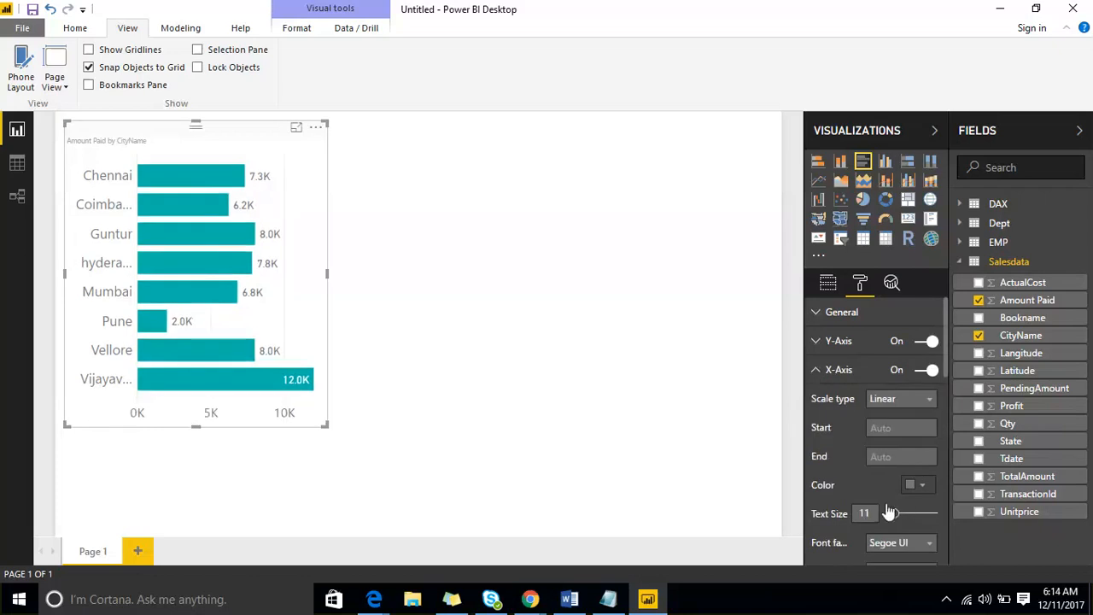
pyautogui.moveTo(326, 423); pyautogui.dragTo(420, 455)
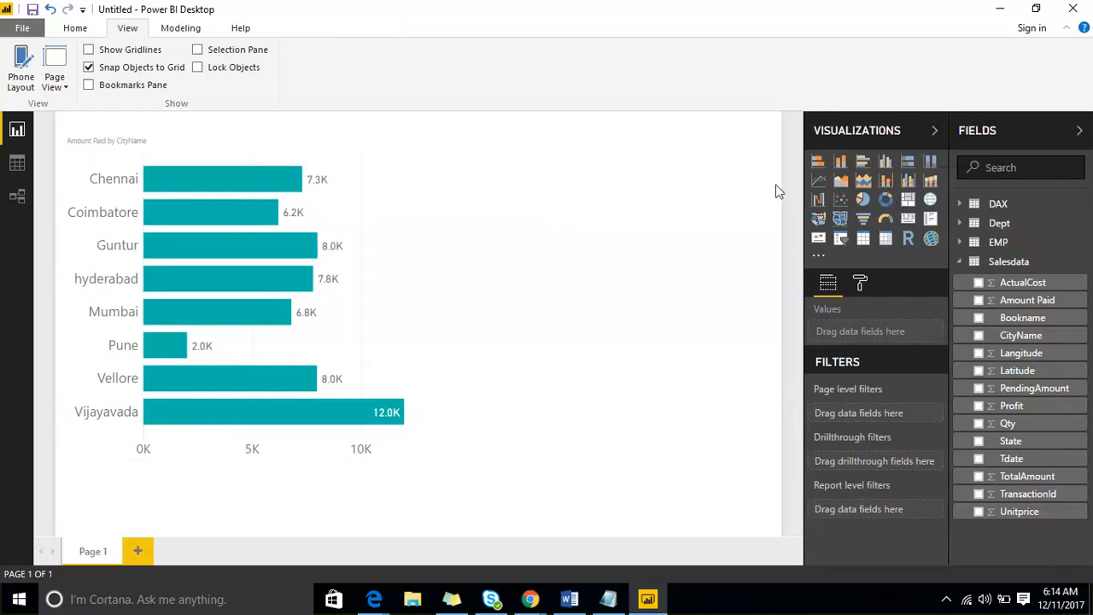
# - Insert a donut chart with Bookname as legend and Amount Paid as values
pyautogui.click(885, 200)
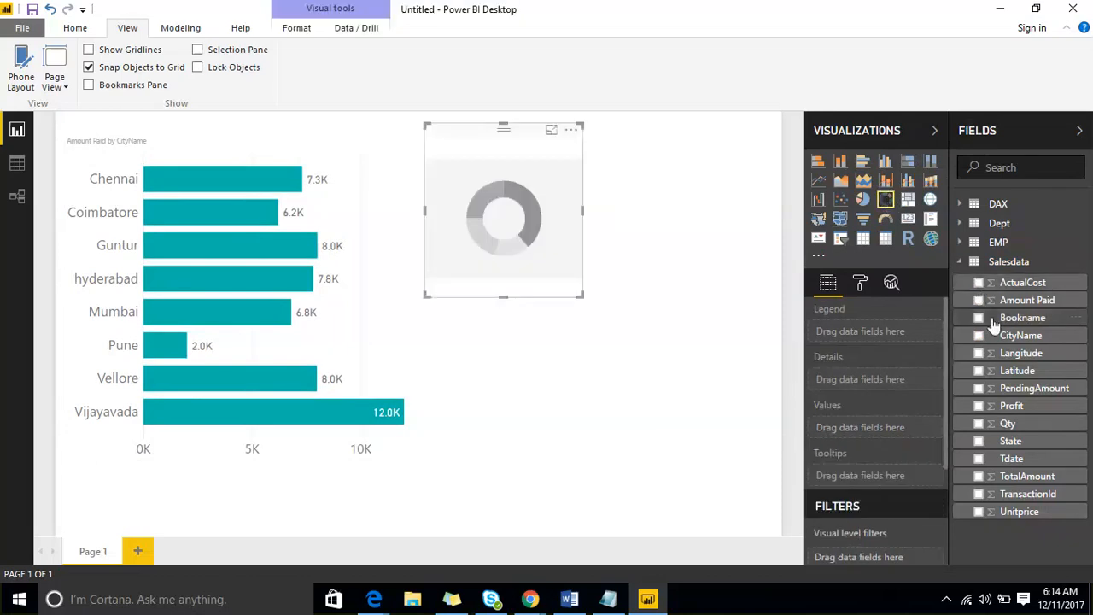
pyautogui.moveTo(993, 325); pyautogui.dragTo(497, 220)
pyautogui.moveTo(1027, 301); pyautogui.dragTo(536, 223)
# - Enlarge the donut chart and add a new blank Page 2
pyautogui.moveTo(582, 296); pyautogui.dragTo(643, 333)
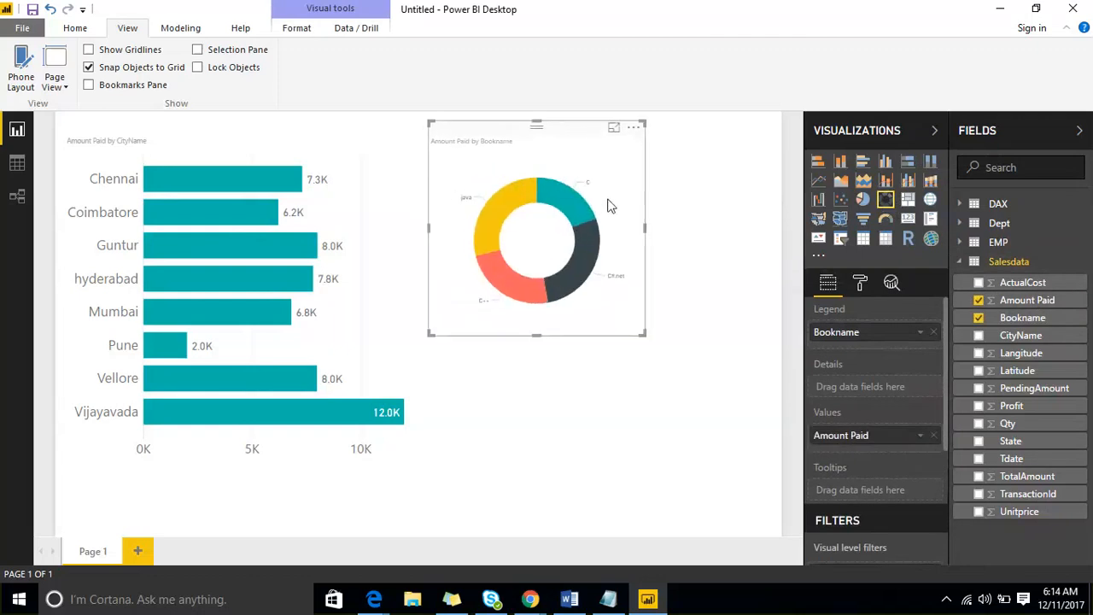
pyautogui.click(860, 286)
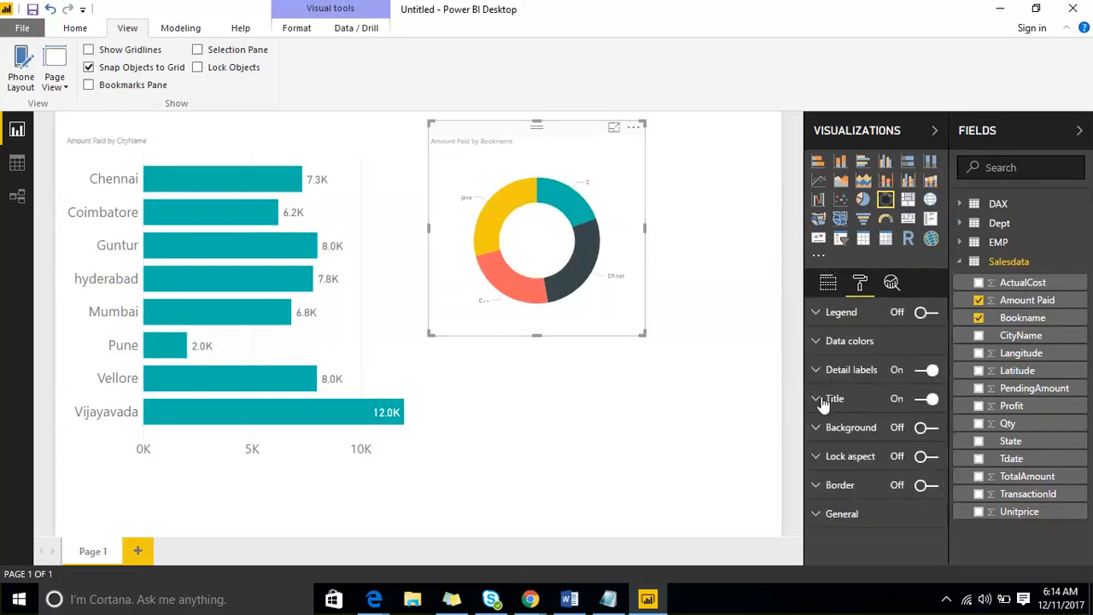
pyautogui.moveTo(640, 334); pyautogui.dragTo(688, 370)
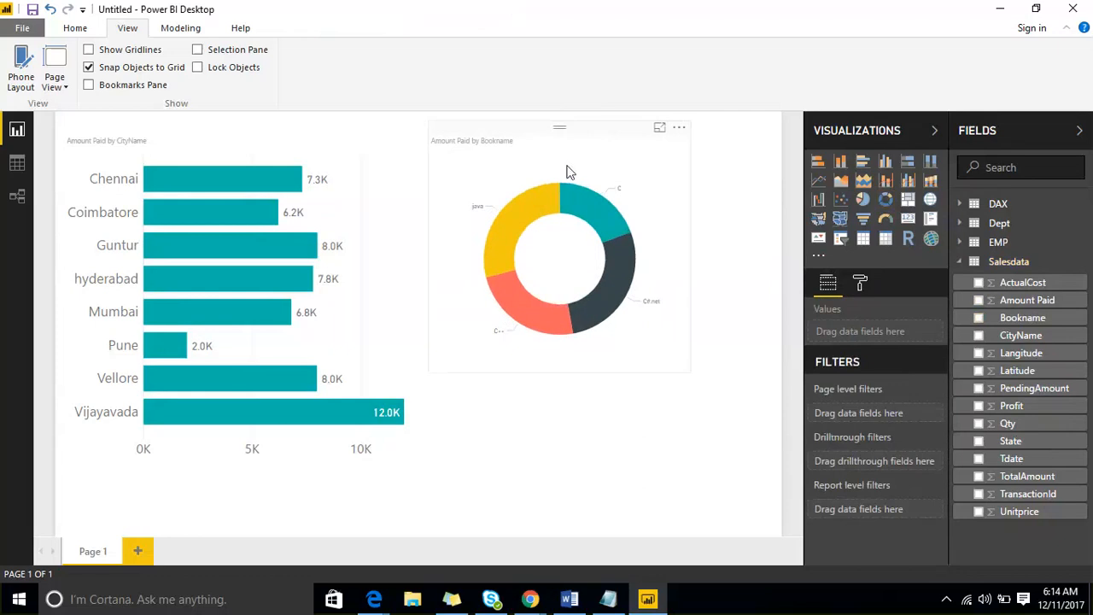
pyautogui.click(138, 551)
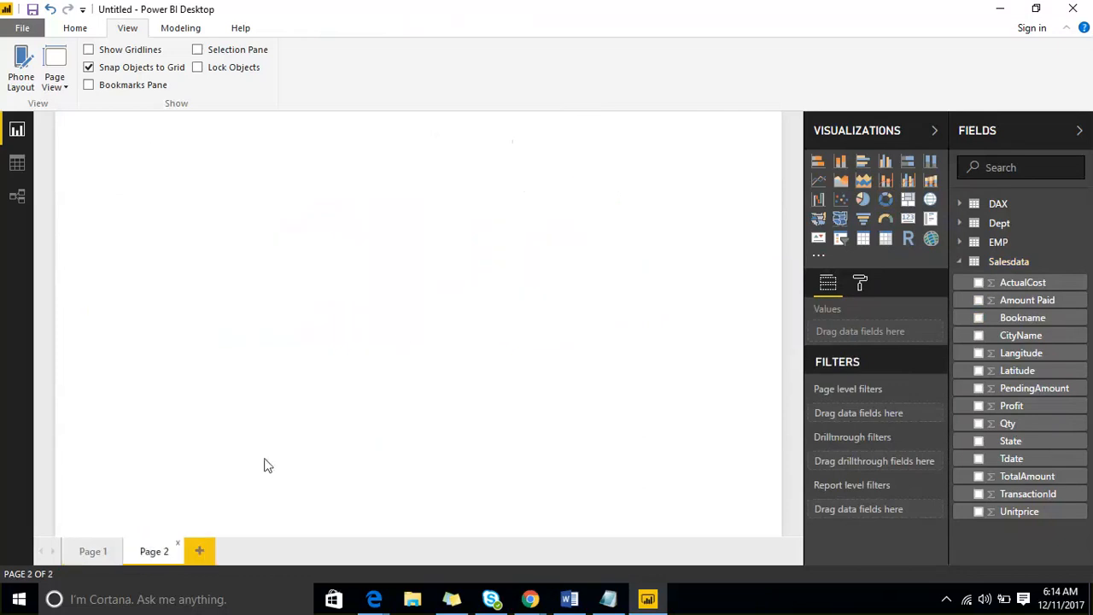
# - Add a pie chart of Amount Paid by Bookname on Page 2
pyautogui.click(865, 203)
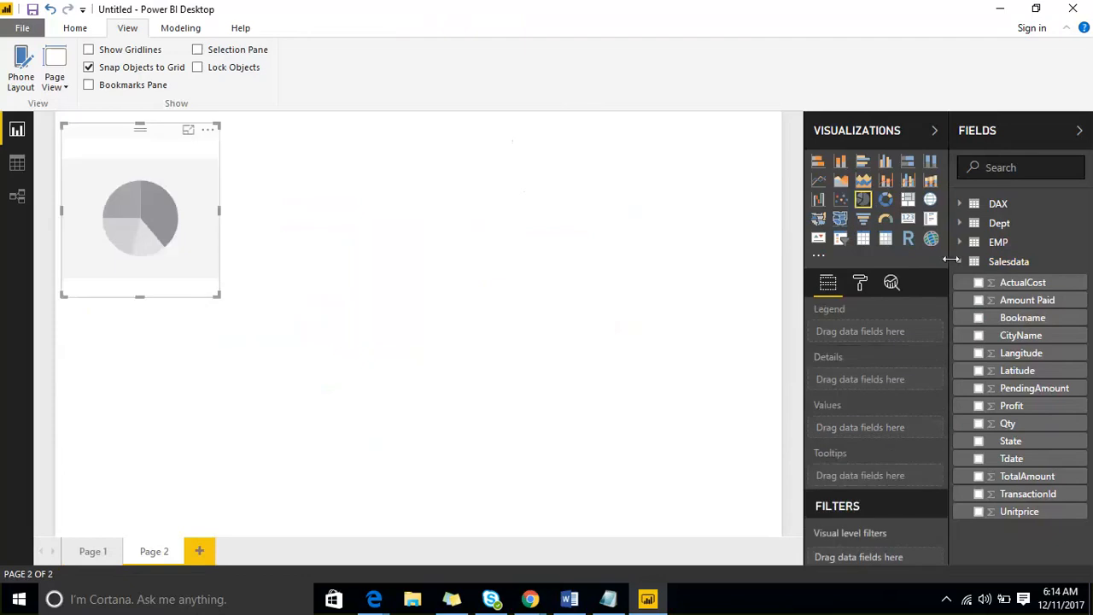
pyautogui.moveTo(1006, 319); pyautogui.dragTo(177, 215)
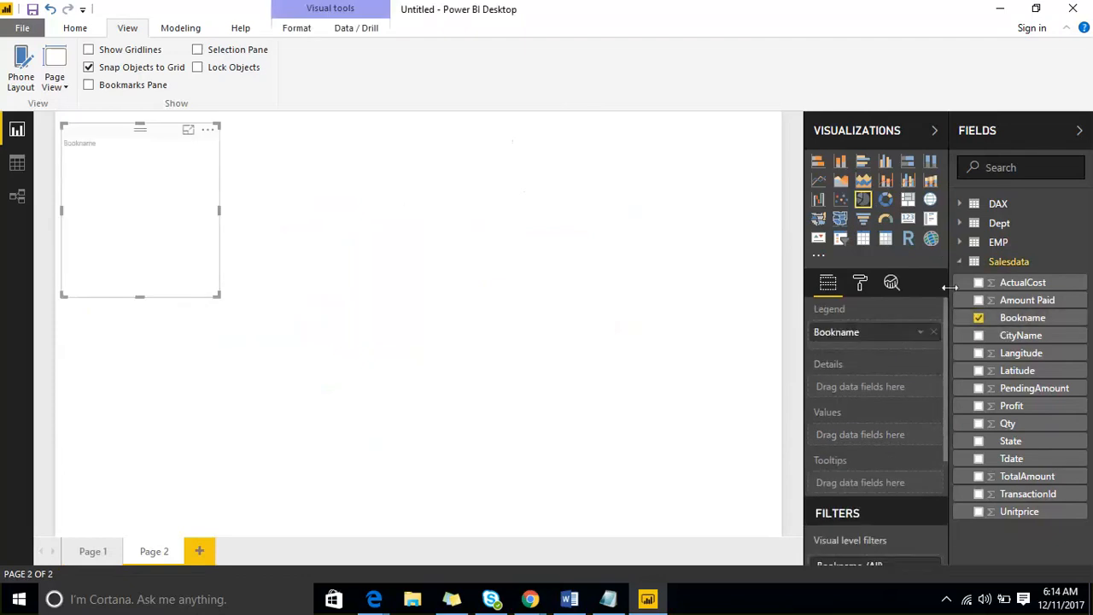
pyautogui.moveTo(1027, 299); pyautogui.dragTo(142, 241)
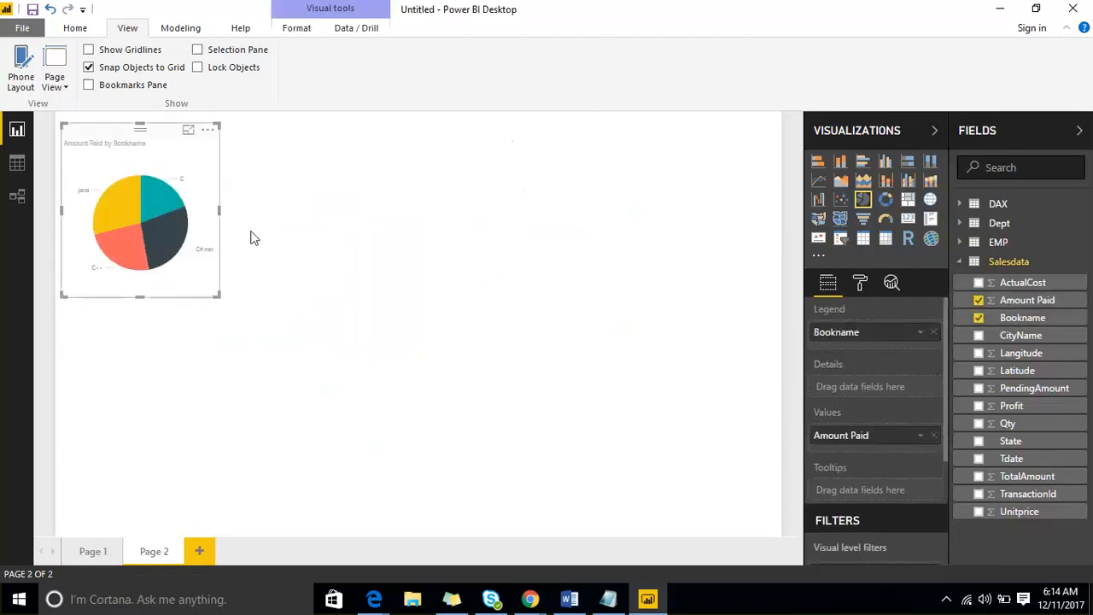
pyautogui.click(520, 234)
# - Add a donut of PendingAmount by State with Bookname details, moved to the upper middle and enlarged
pyautogui.click(885, 201)
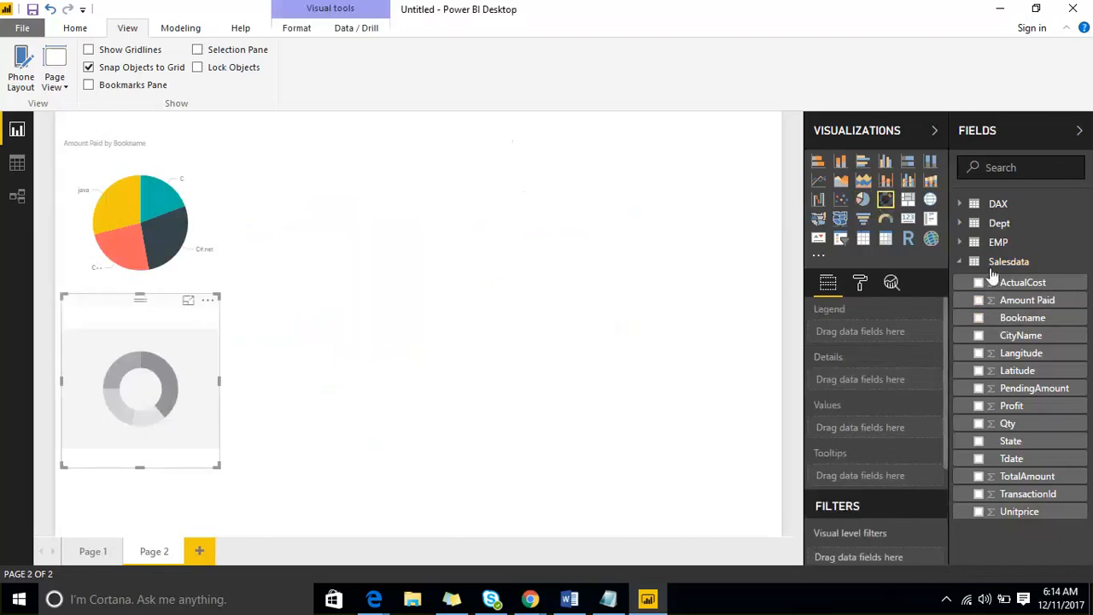
pyautogui.click(979, 441)
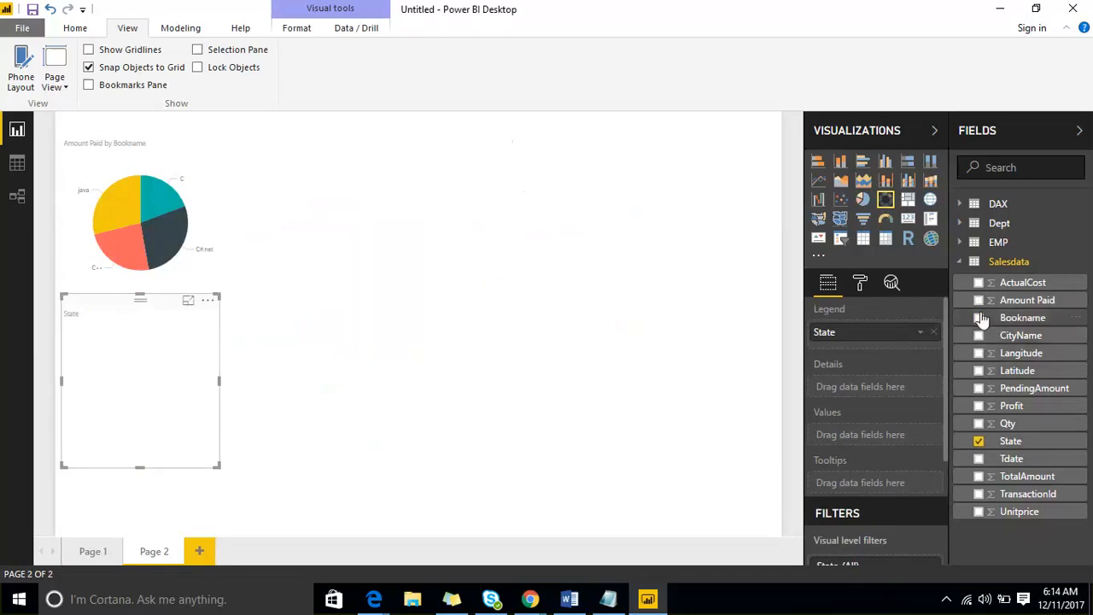
pyautogui.click(979, 388)
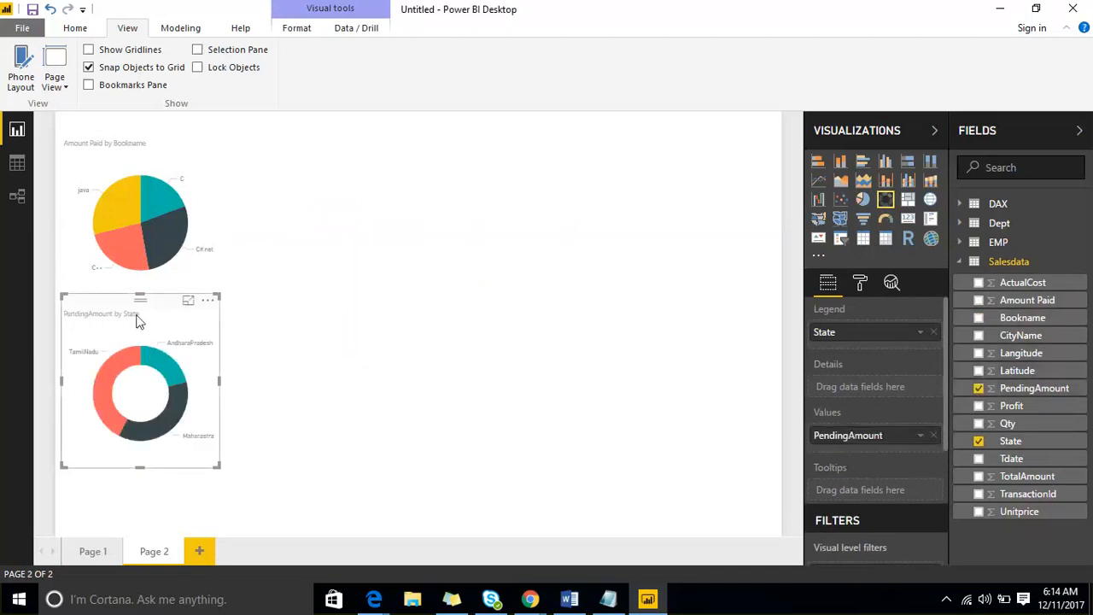
pyautogui.moveTo(137, 315); pyautogui.dragTo(572, 181)
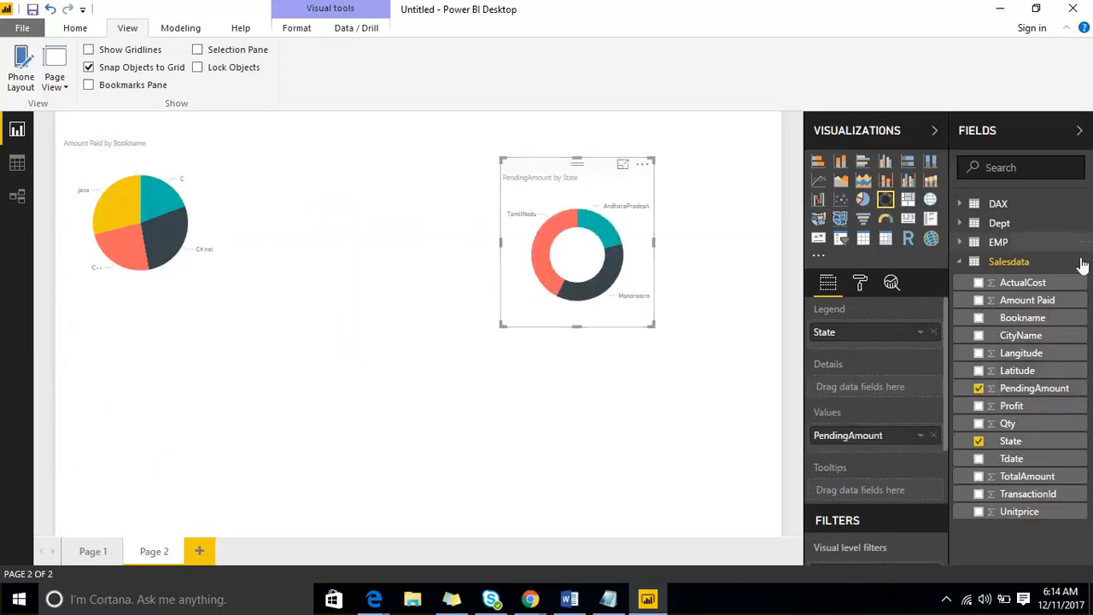
pyautogui.click(979, 320)
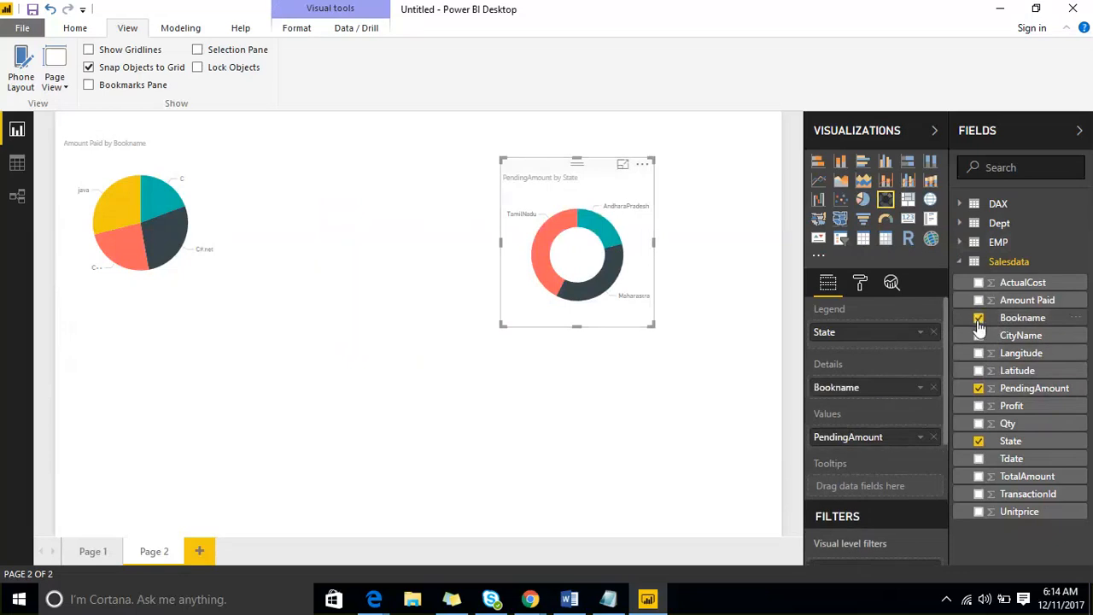
pyautogui.moveTo(649, 324); pyautogui.dragTo(725, 407)
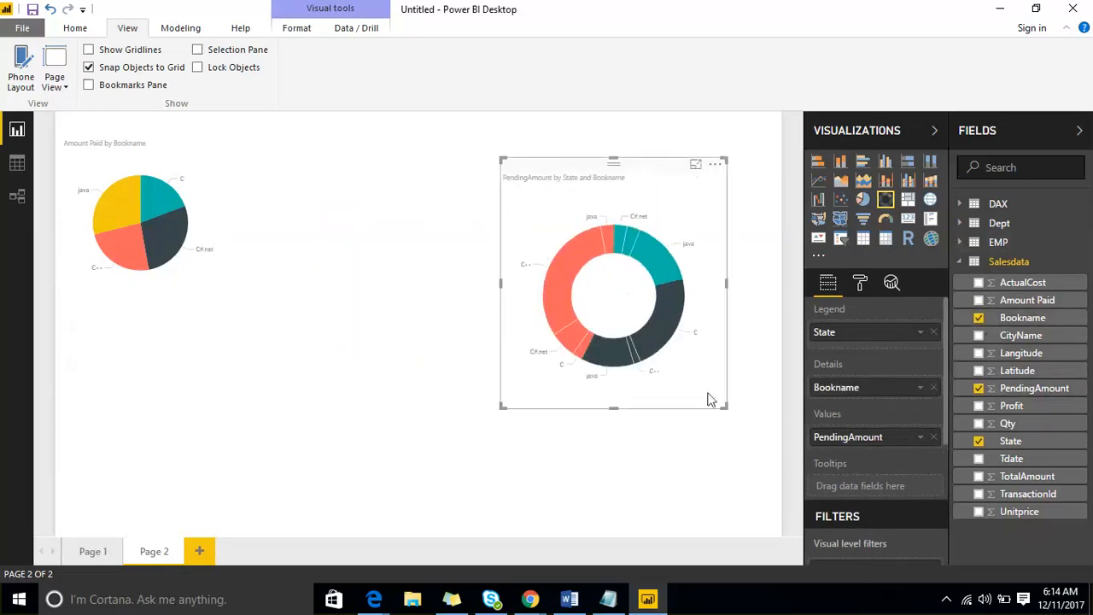
pyautogui.moveTo(657, 340)
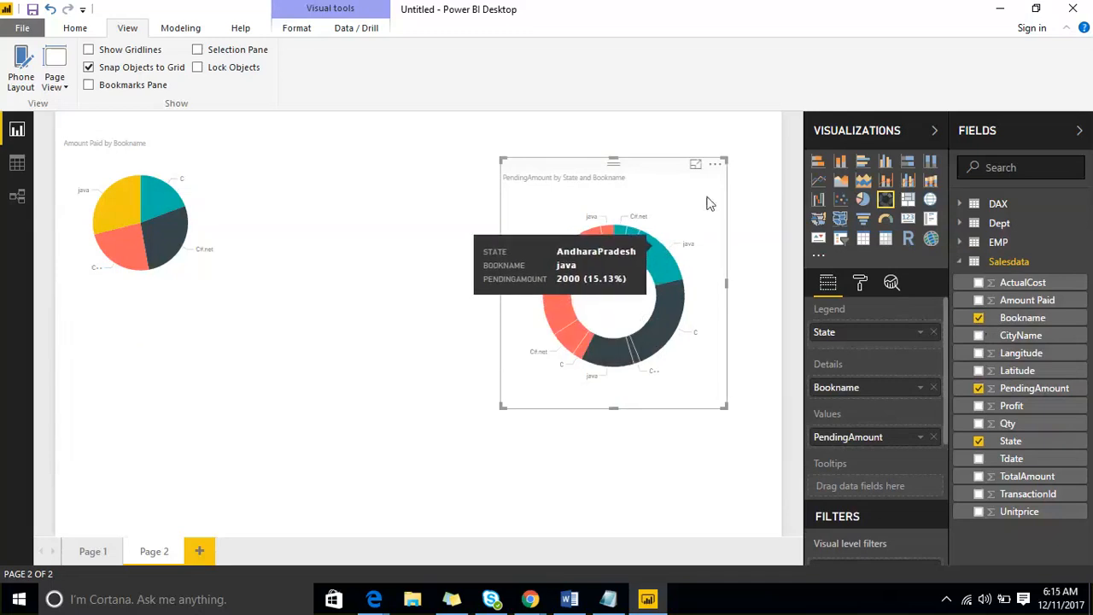
# - Toggle the Fields and Visualizations panes, then switch to Data view showing the DAX table's rows
pyautogui.click(859, 283)
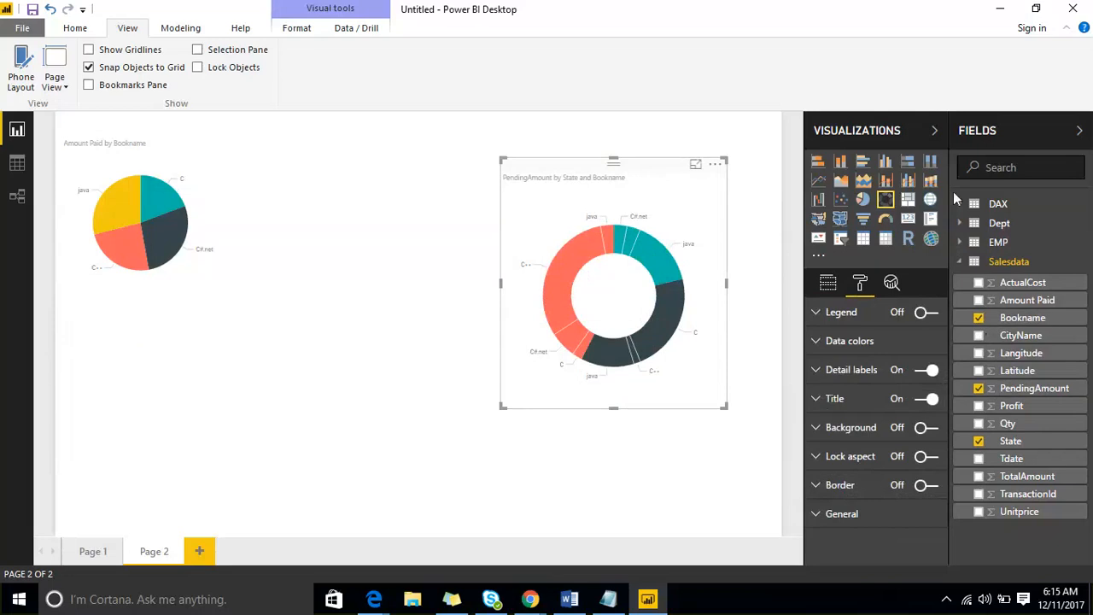
pyautogui.click(1029, 130)
pyautogui.click(1030, 130)
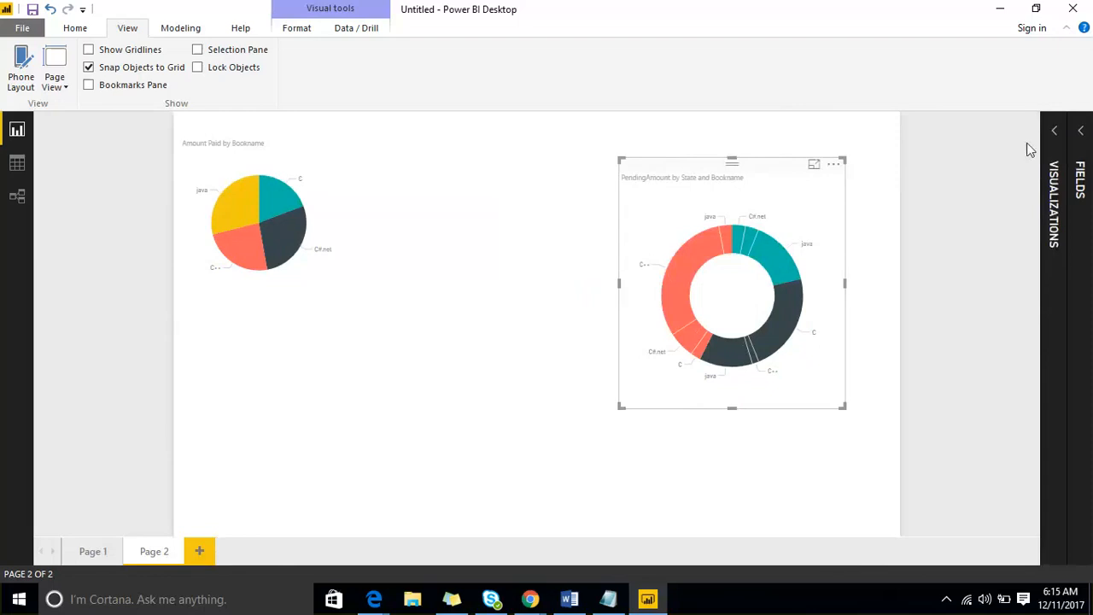
pyautogui.click(1055, 132)
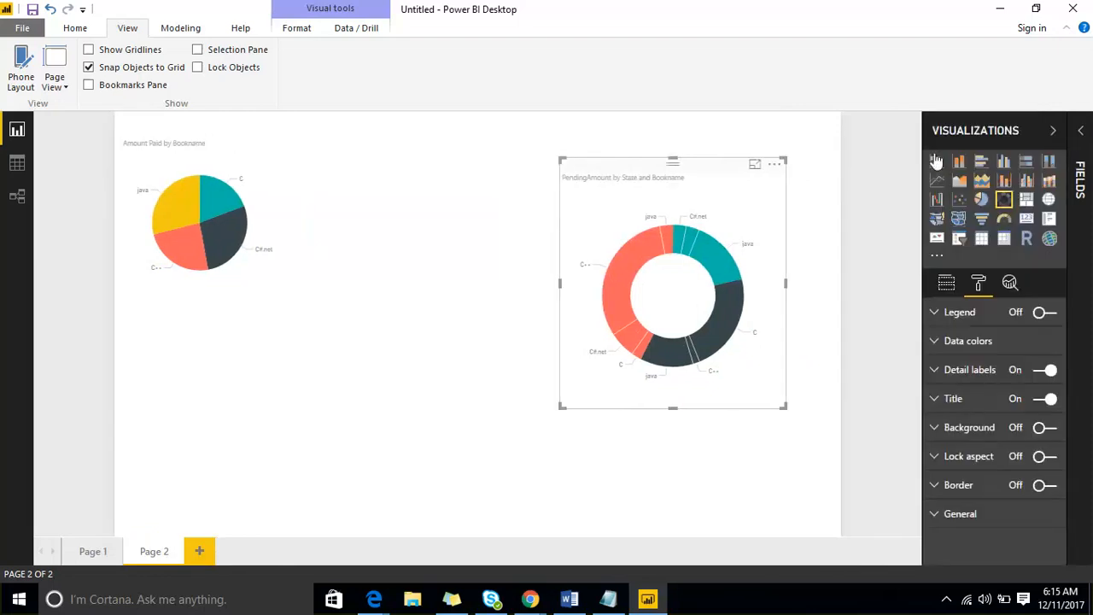
pyautogui.click(1050, 133)
pyautogui.click(1041, 135)
pyautogui.click(80, 195)
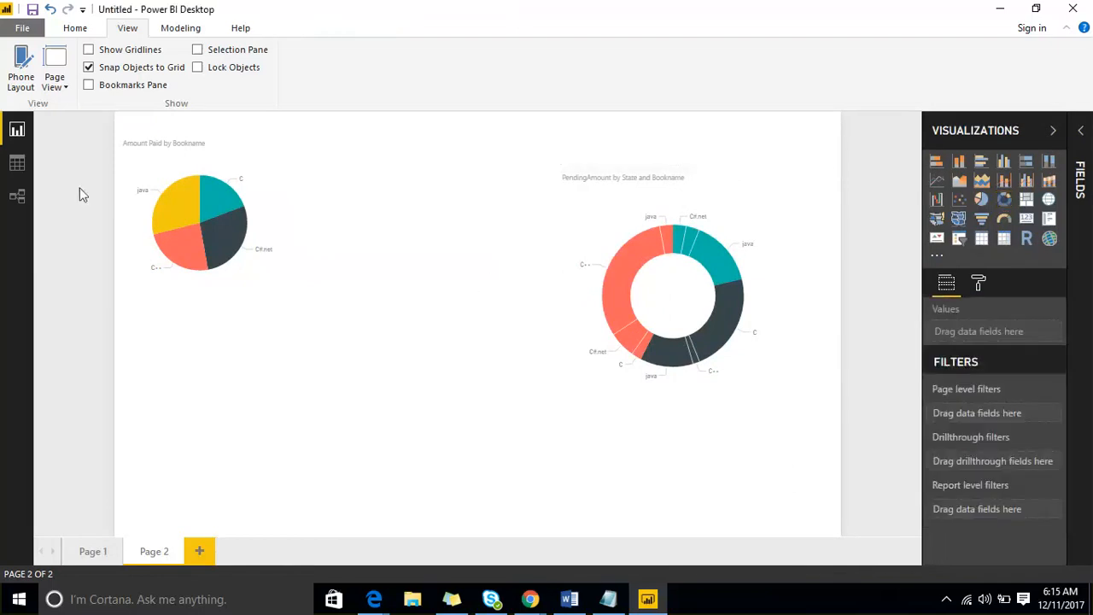
pyautogui.click(17, 164)
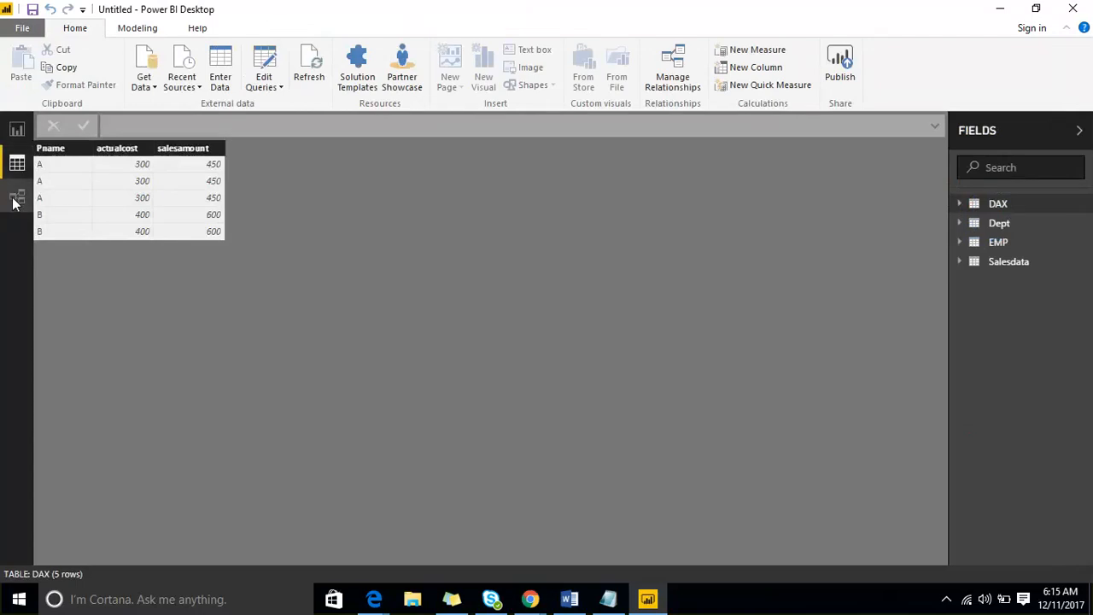
# - Look at the Relationships diagram, then return to Report view on Page 2
pyautogui.click(14, 200)
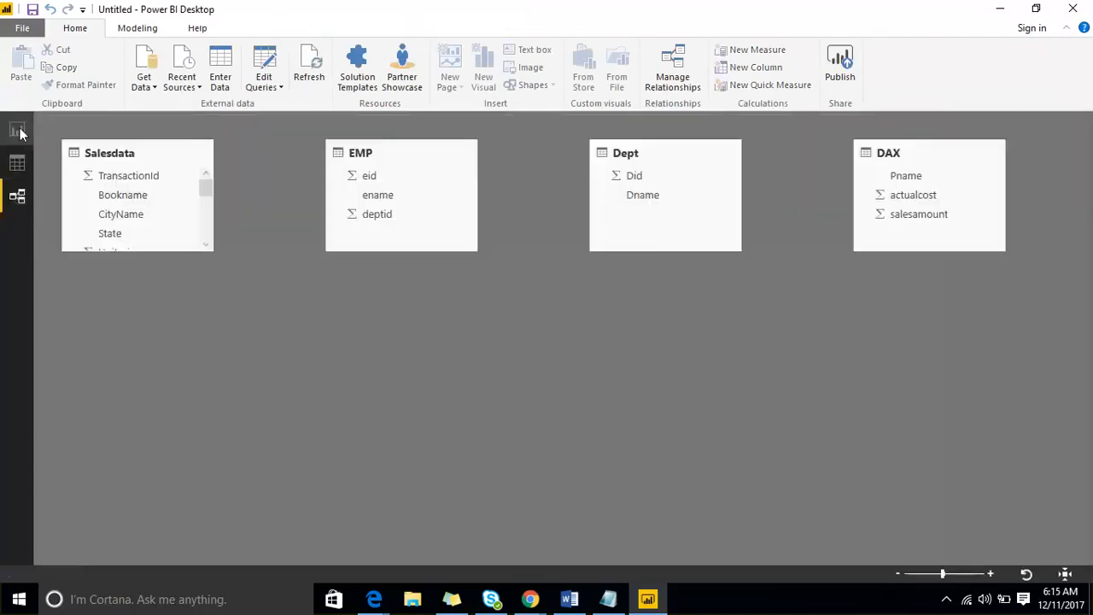
pyautogui.click(17, 131)
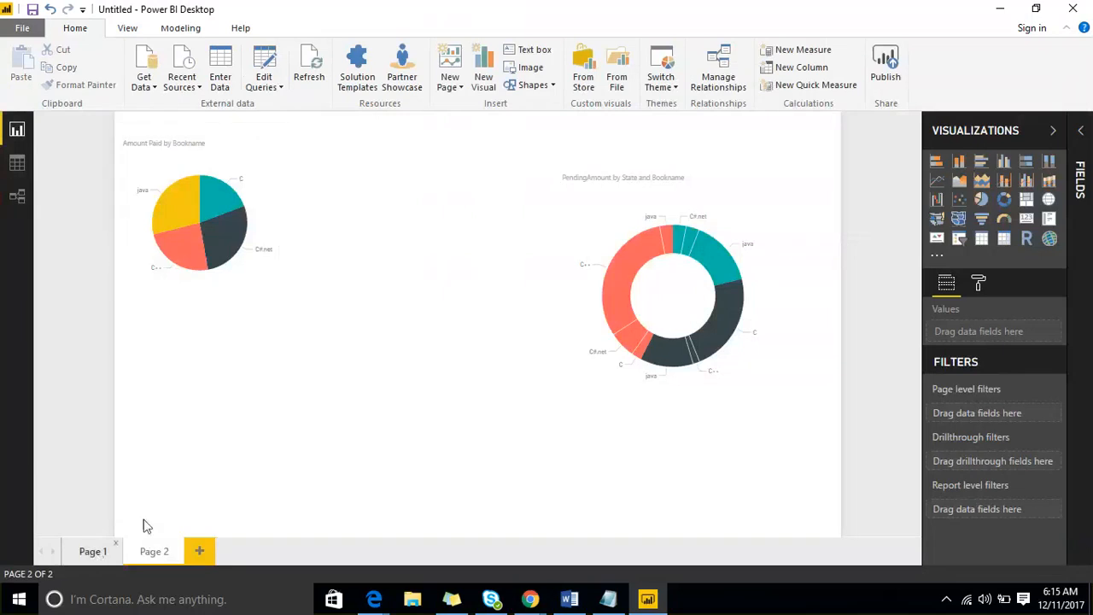
# - Add two blank report pages, Page 3 and Page 4
pyautogui.click(200, 551)
pyautogui.click(262, 551)
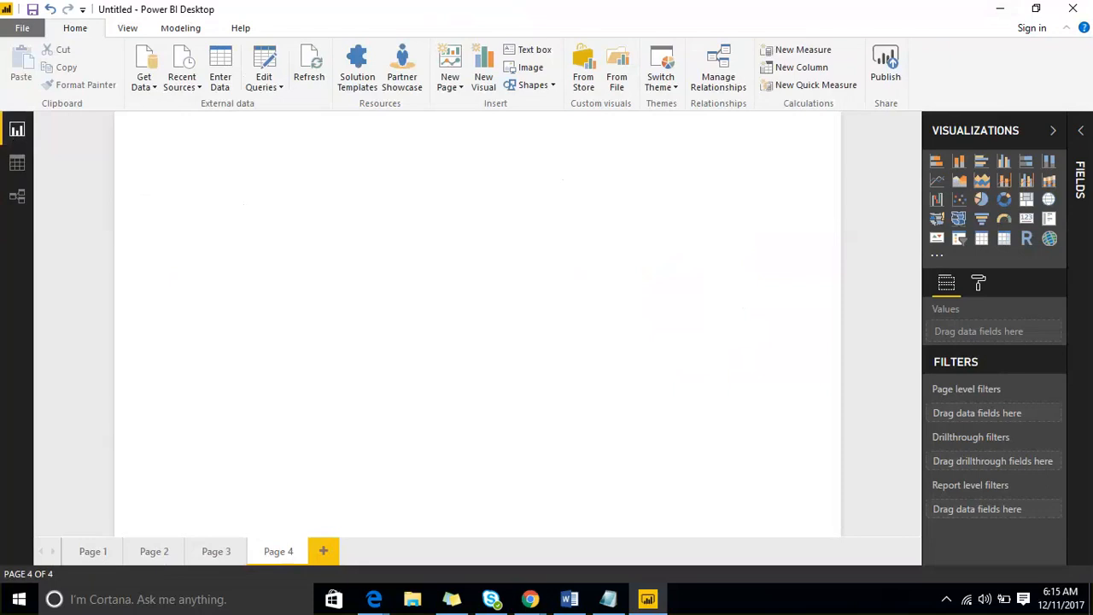
pyautogui.hotkey('ctrl', 'shift', 'd')
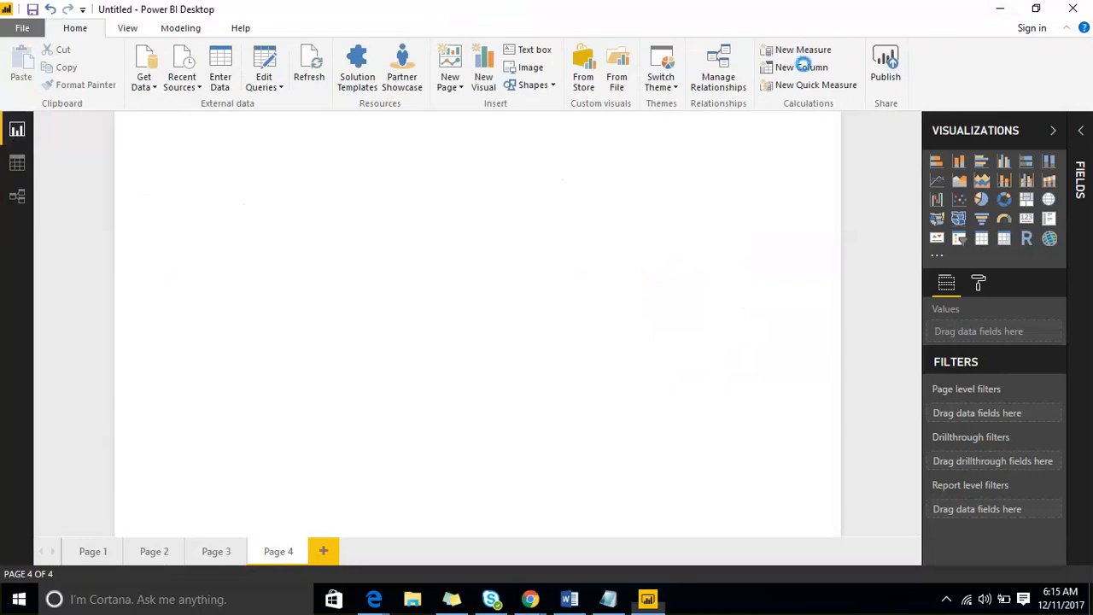
pyautogui.moveTo(11, 144)
pyautogui.mouseDown()
pyautogui.moveTo(40, 140)
pyautogui.moveTo(4, 112)
pyautogui.mouseUp()
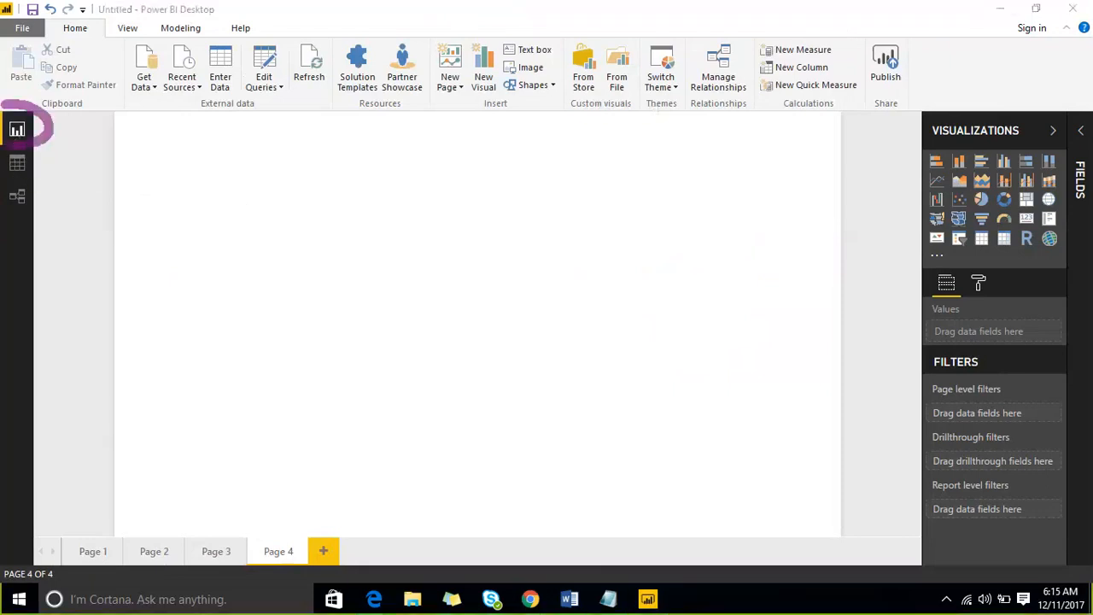
pyautogui.moveTo(70, 551)
pyautogui.mouseDown()
pyautogui.moveTo(127, 379)
pyautogui.moveTo(468, 31)
pyautogui.moveTo(986, 416)
pyautogui.moveTo(734, 563)
pyautogui.moveTo(72, 546)
pyautogui.moveTo(56, 534)
pyautogui.mouseUp()
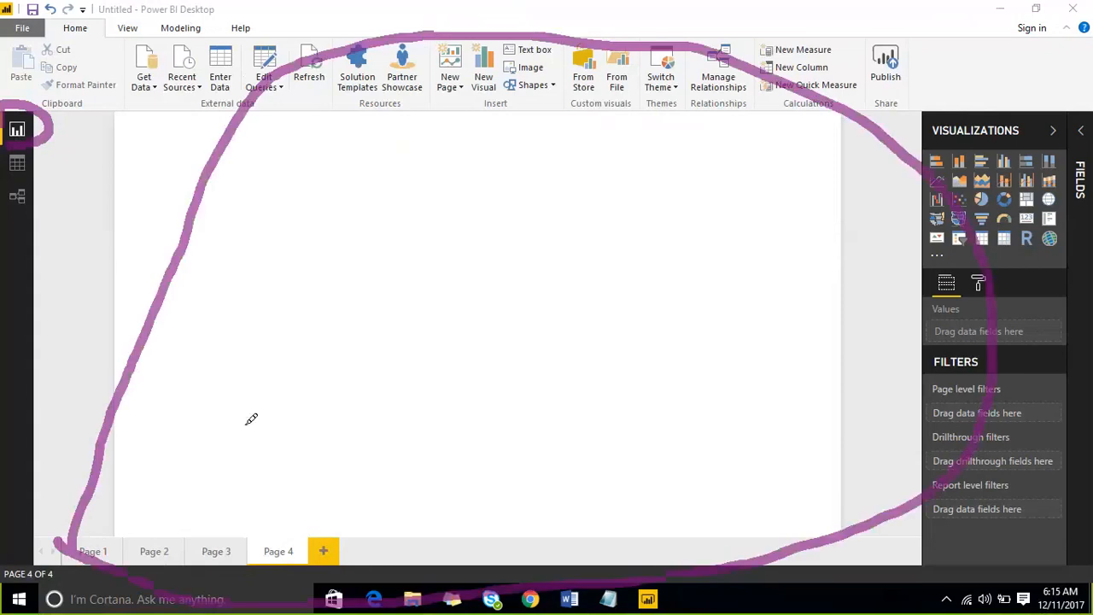
pyautogui.moveTo(886, 136)
pyautogui.mouseDown()
pyautogui.moveTo(1053, 72)
pyautogui.moveTo(1090, 162)
pyautogui.moveTo(1084, 517)
pyautogui.moveTo(1041, 559)
pyautogui.moveTo(912, 282)
pyautogui.moveTo(910, 109)
pyautogui.mouseUp()
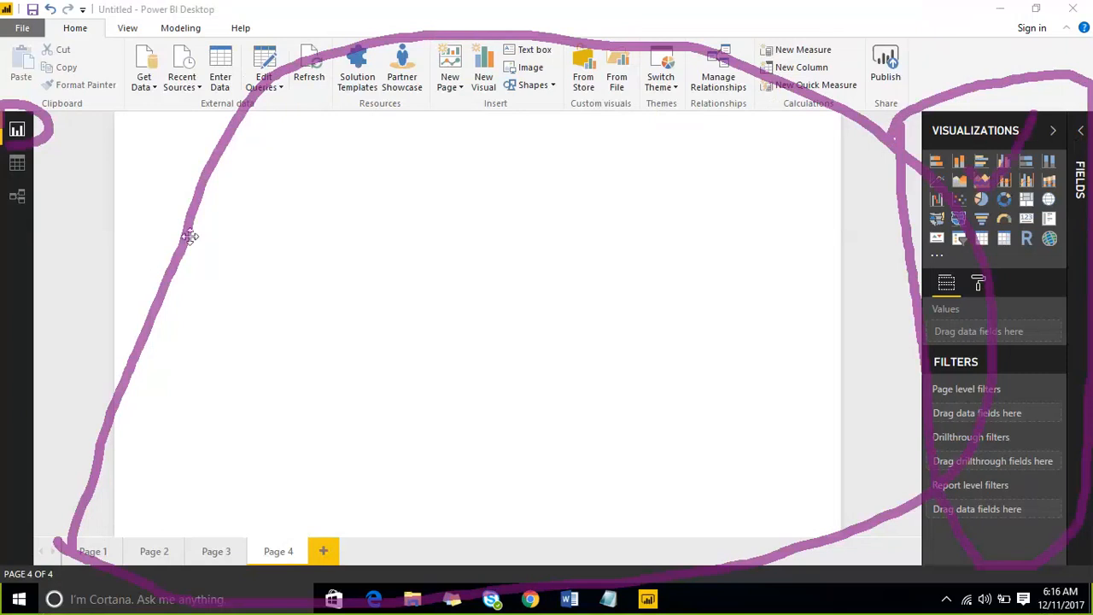
pyautogui.moveTo(271, 227); pyautogui.dragTo(396, 191)
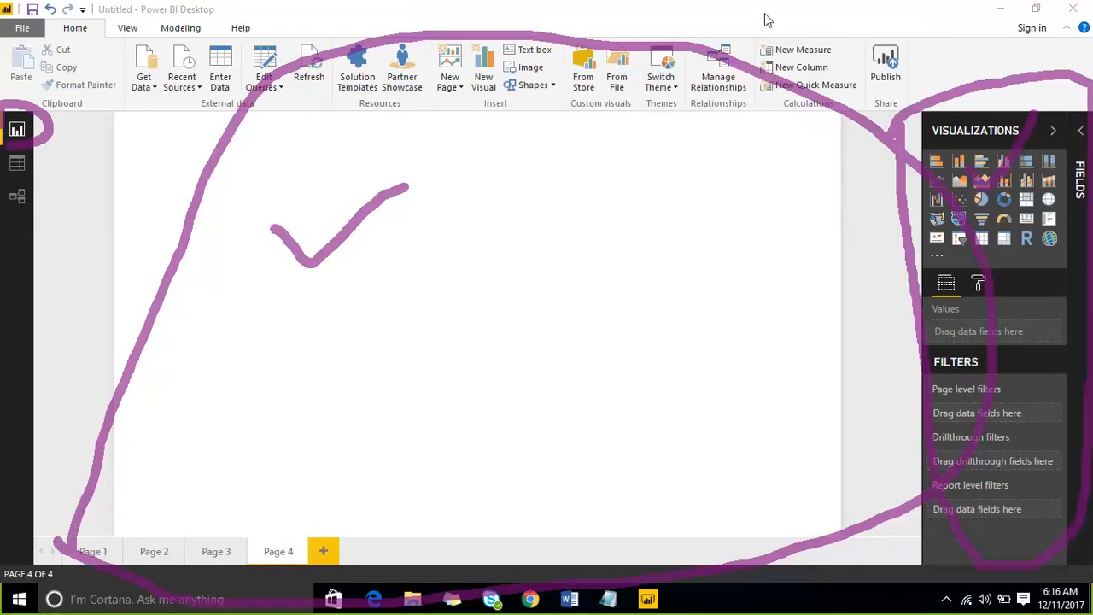
pyautogui.click(840, 18)
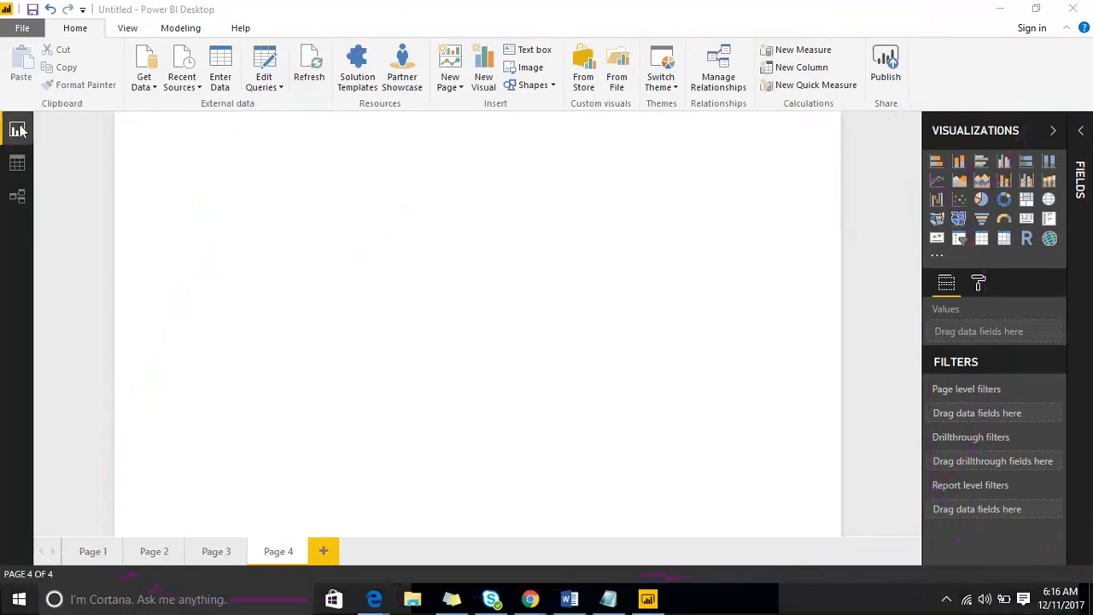
pyautogui.click(93, 551)
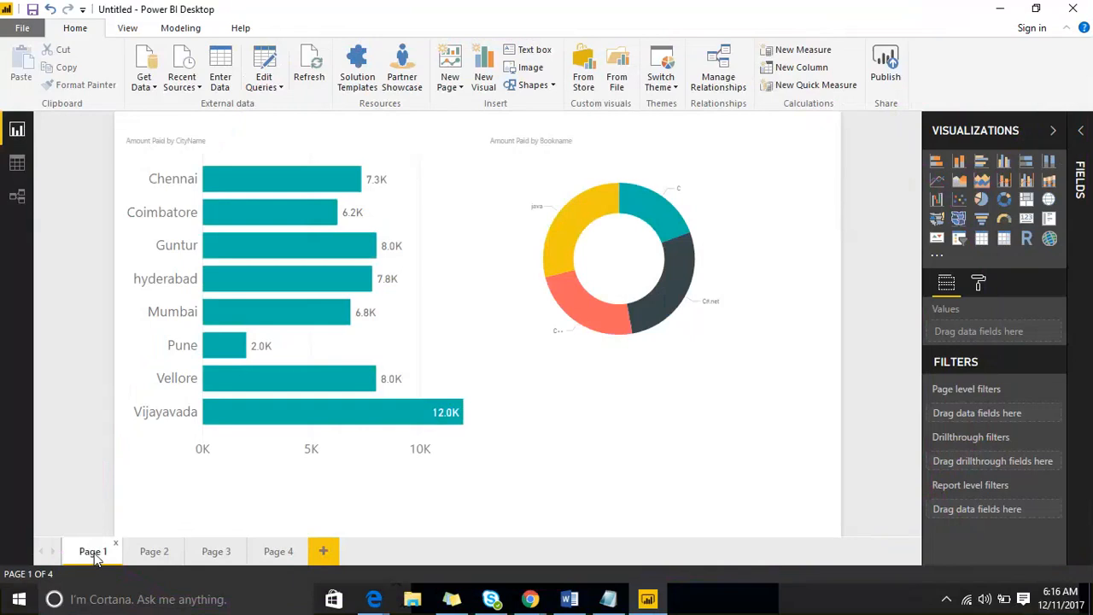
pyautogui.click(147, 551)
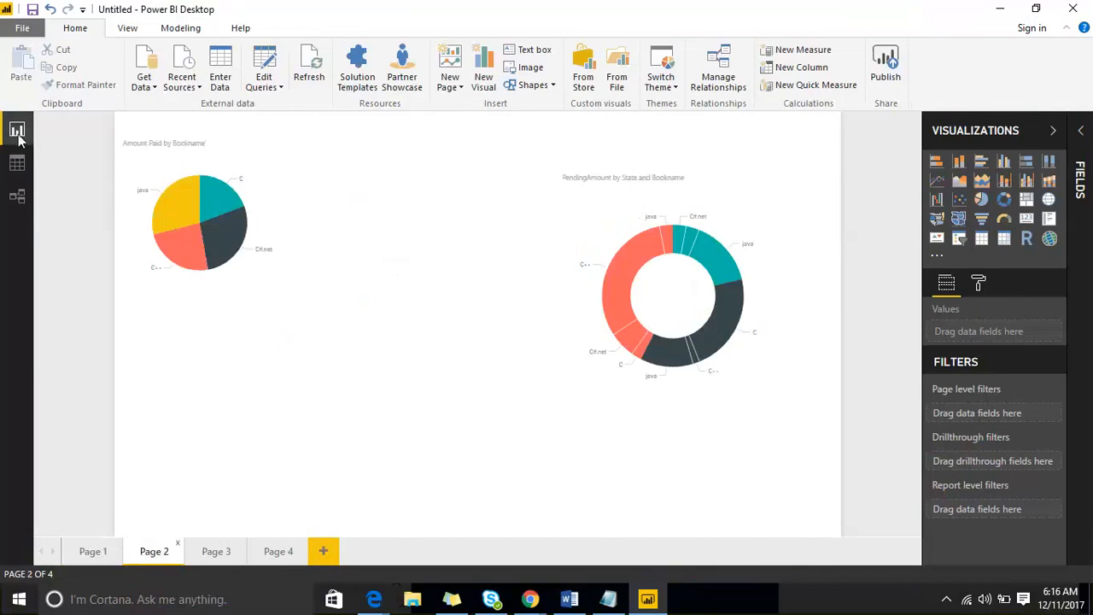
pyautogui.click(234, 553)
pyautogui.click(282, 552)
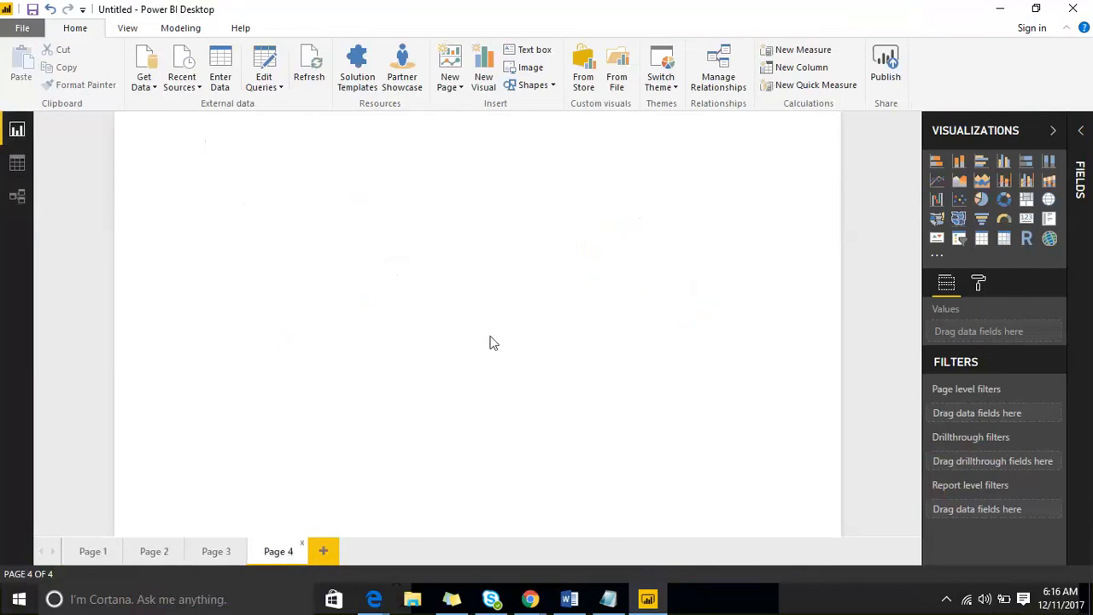
# - Glance at Data view, then return to the report and expand the Salesdata fields
pyautogui.click(16, 163)
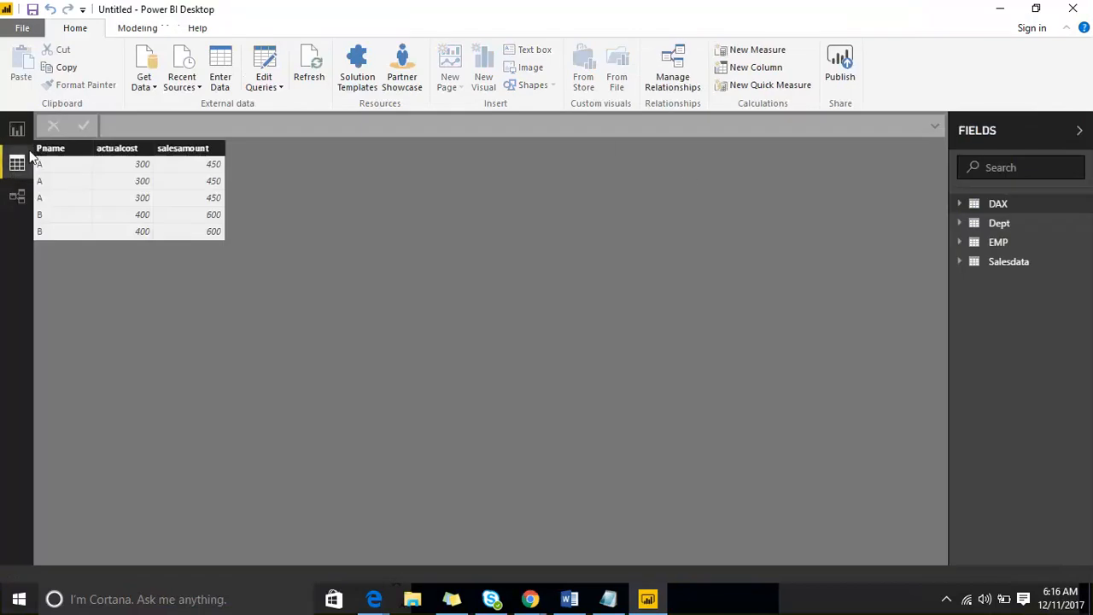
pyautogui.click(17, 130)
pyautogui.click(1082, 144)
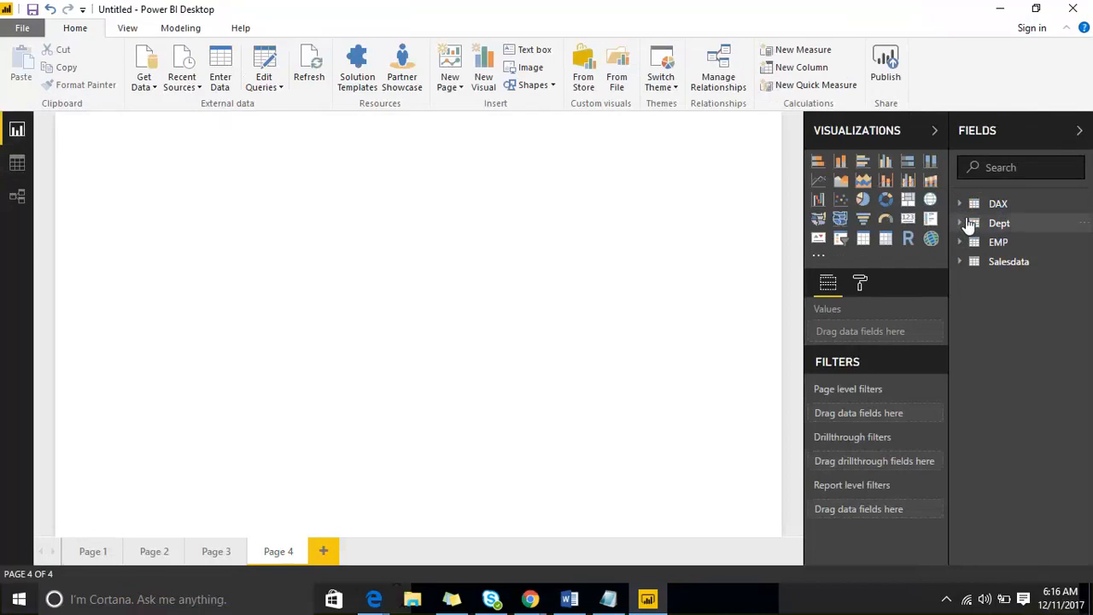
pyautogui.click(961, 266)
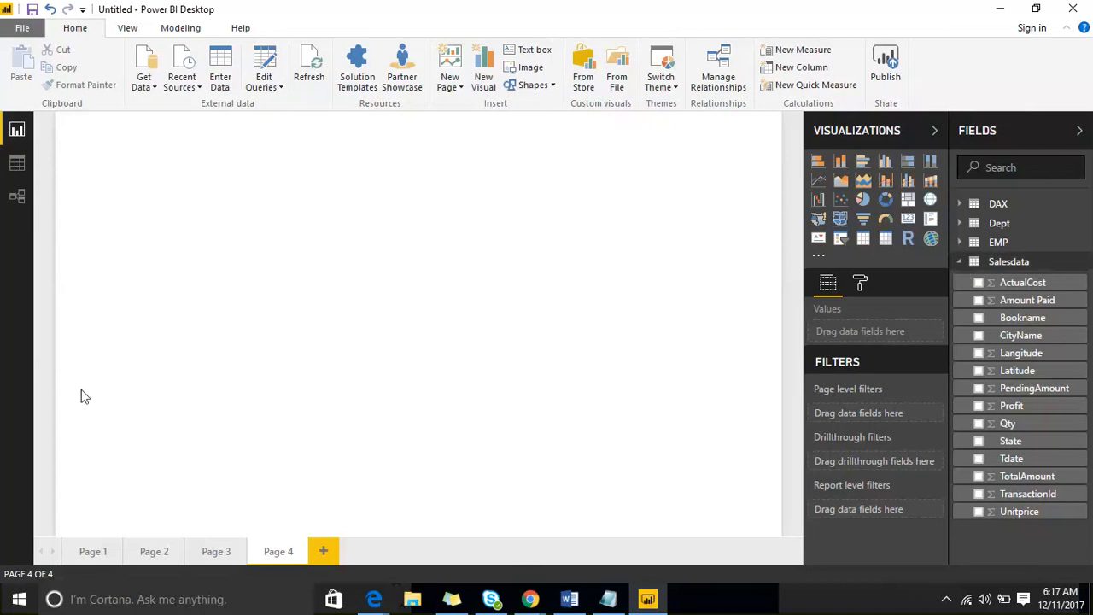
# - In Data view, view the Dept, EMP and Salesdata rows, scrolling through Salesdata's 132 rows
pyautogui.click(17, 164)
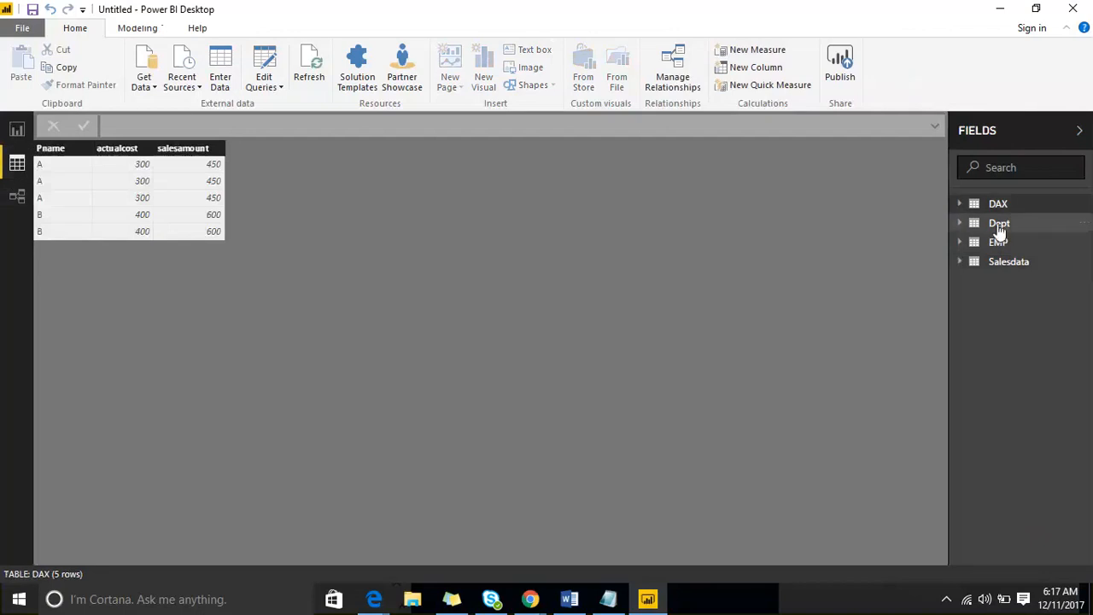
pyautogui.click(999, 229)
pyautogui.click(999, 284)
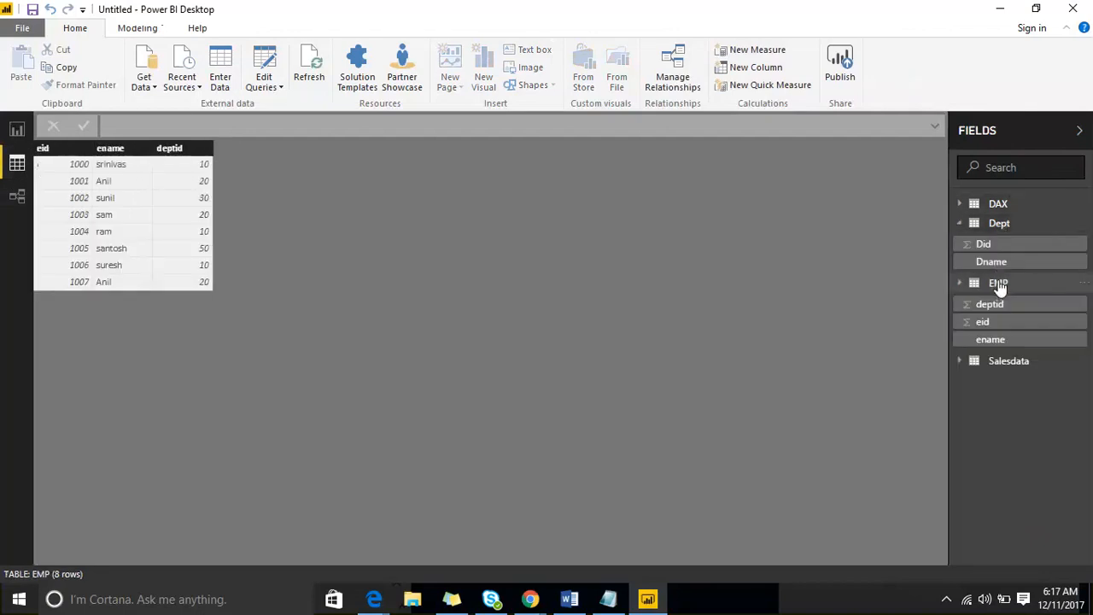
pyautogui.click(1008, 361)
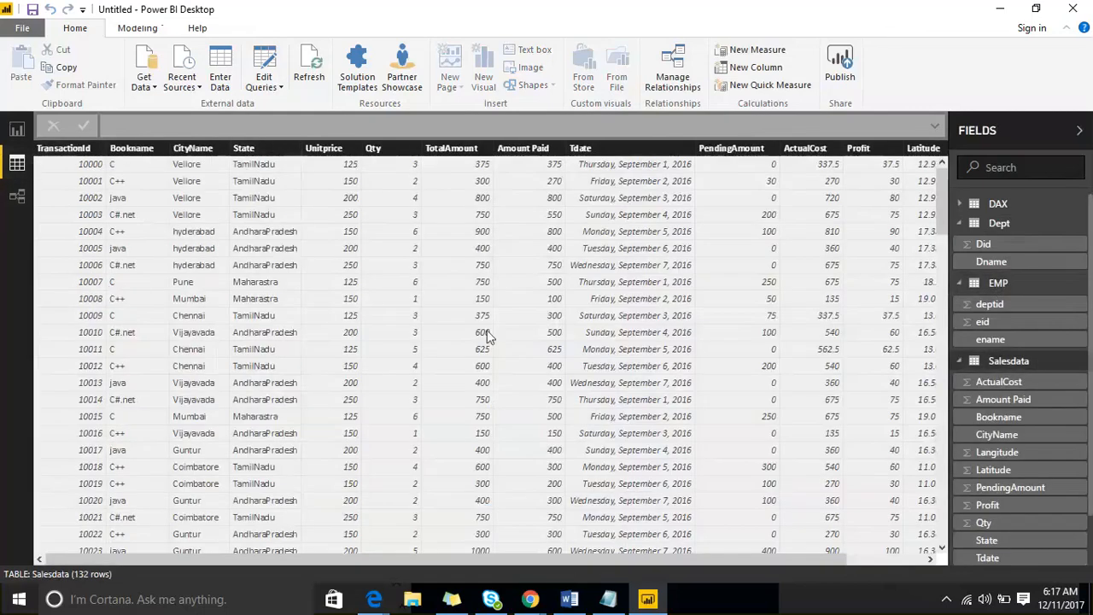
pyautogui.scroll(-8, 452, 328)
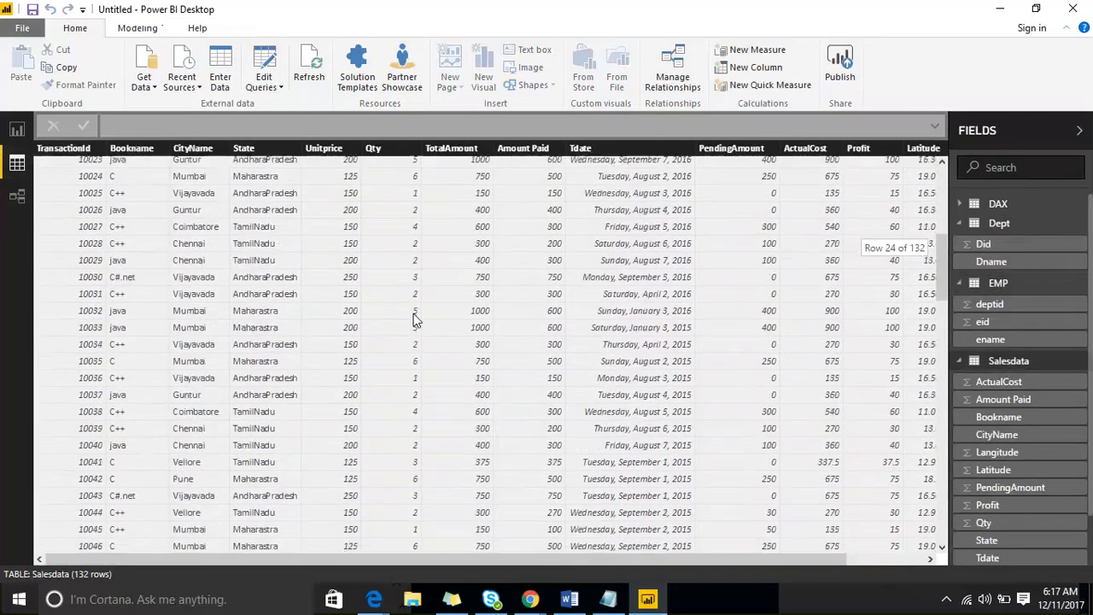
pyautogui.scroll(8, 414, 319)
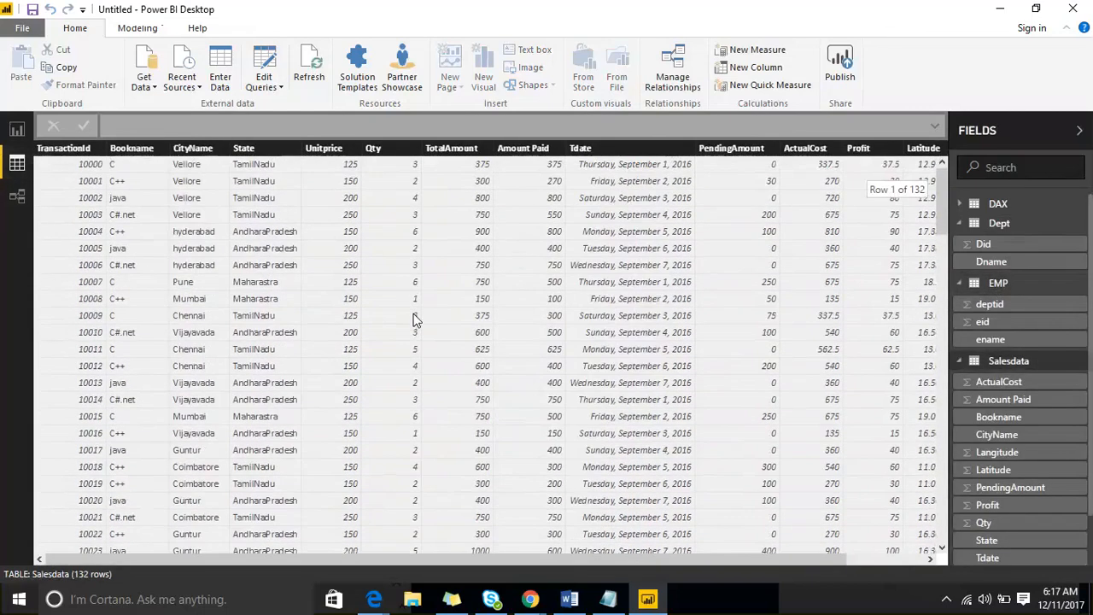
pyautogui.click(17, 130)
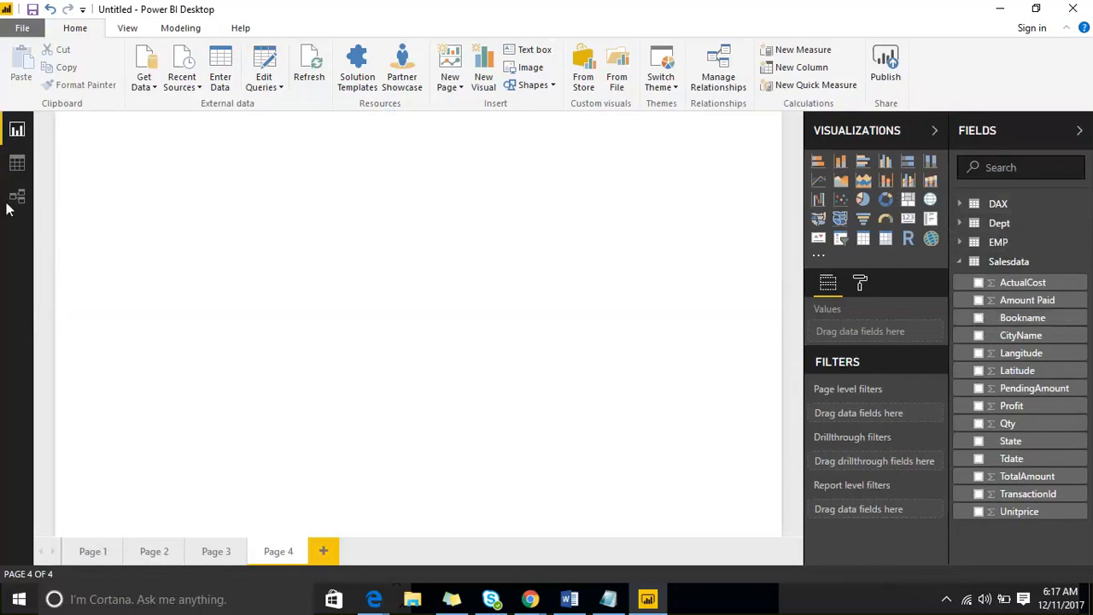
pyautogui.click(9, 164)
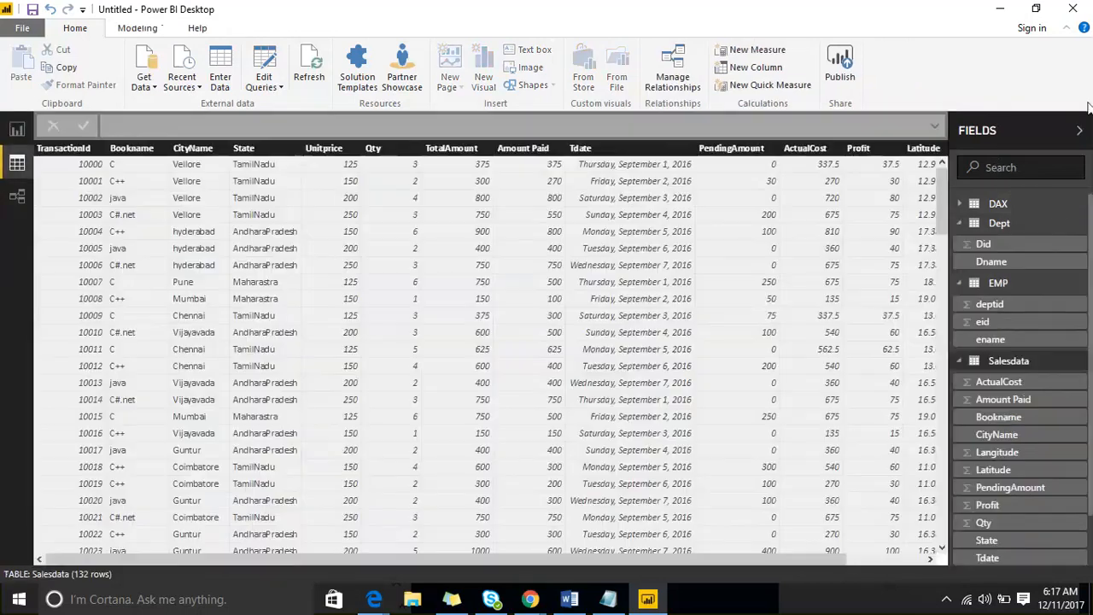
# - View the DAX table's rows, then inspect the Relationships diagram
pyautogui.click(1054, 207)
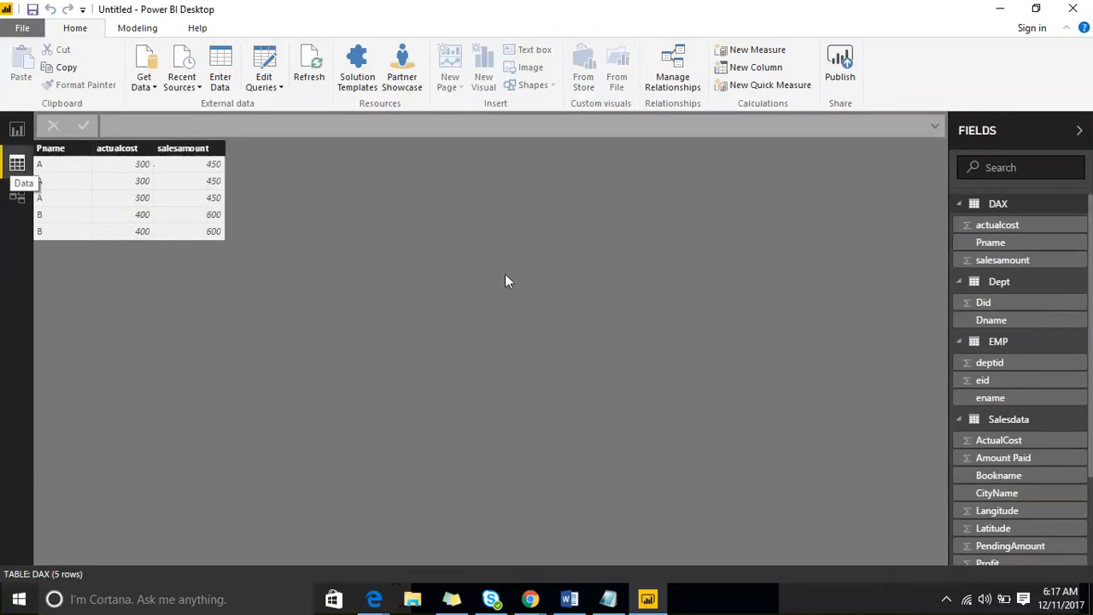
pyautogui.click(17, 197)
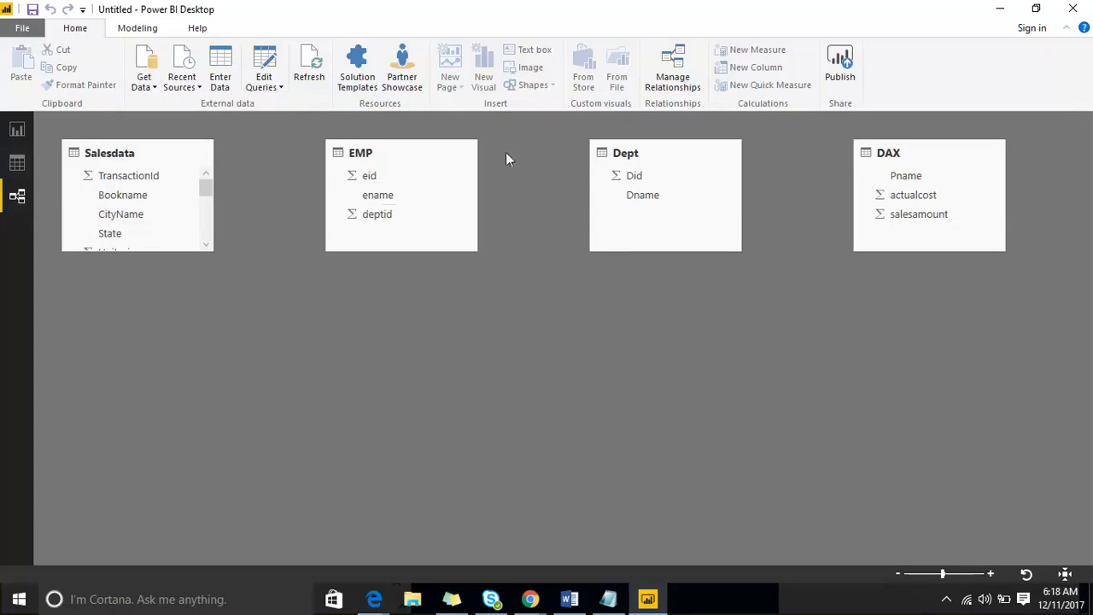
pyautogui.click(632, 176)
pyautogui.click(650, 152)
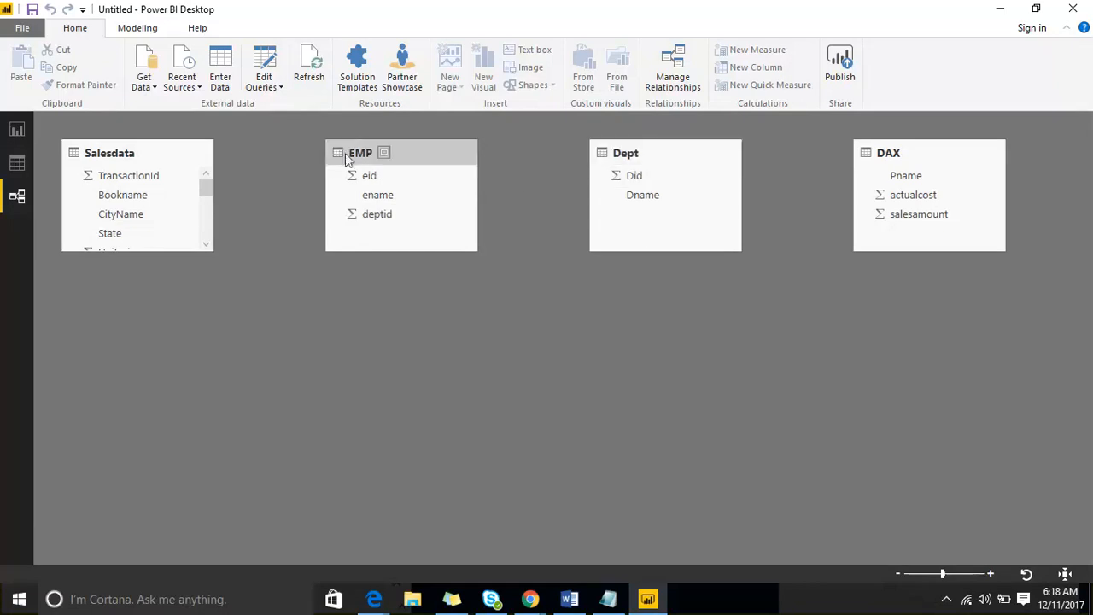
# - Browse the EMP and Dept rows in Data view, then return to blank Page 4
pyautogui.click(12, 164)
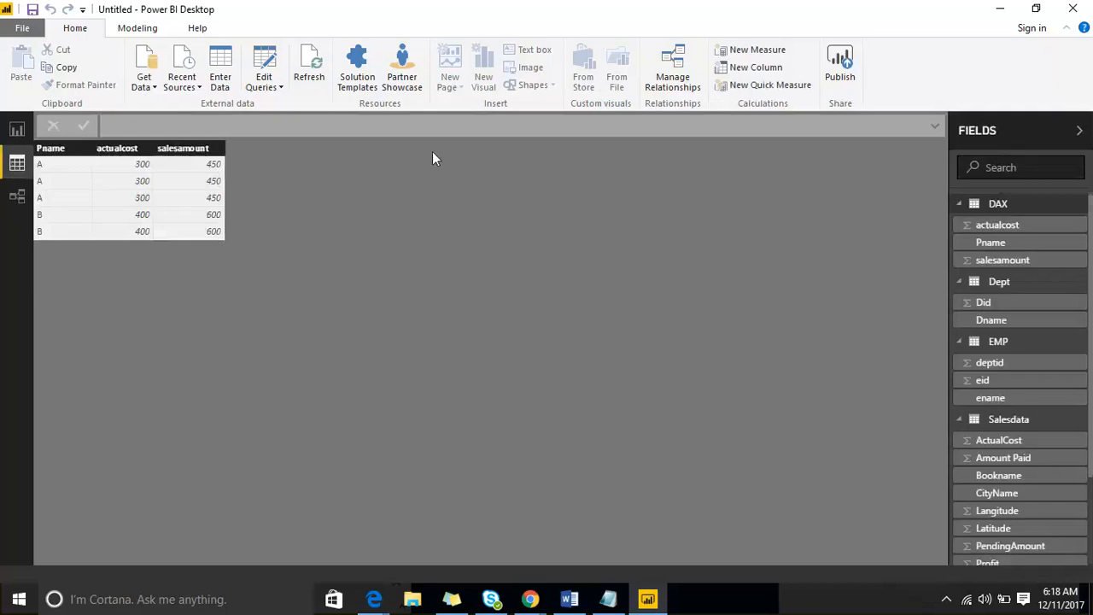
pyautogui.click(998, 342)
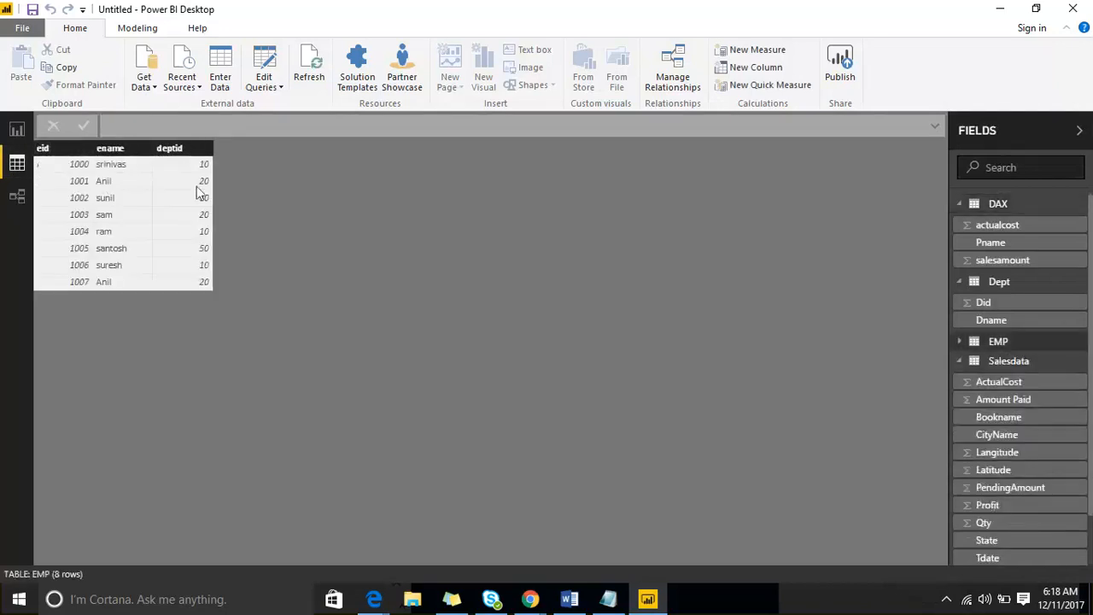
pyautogui.click(1063, 284)
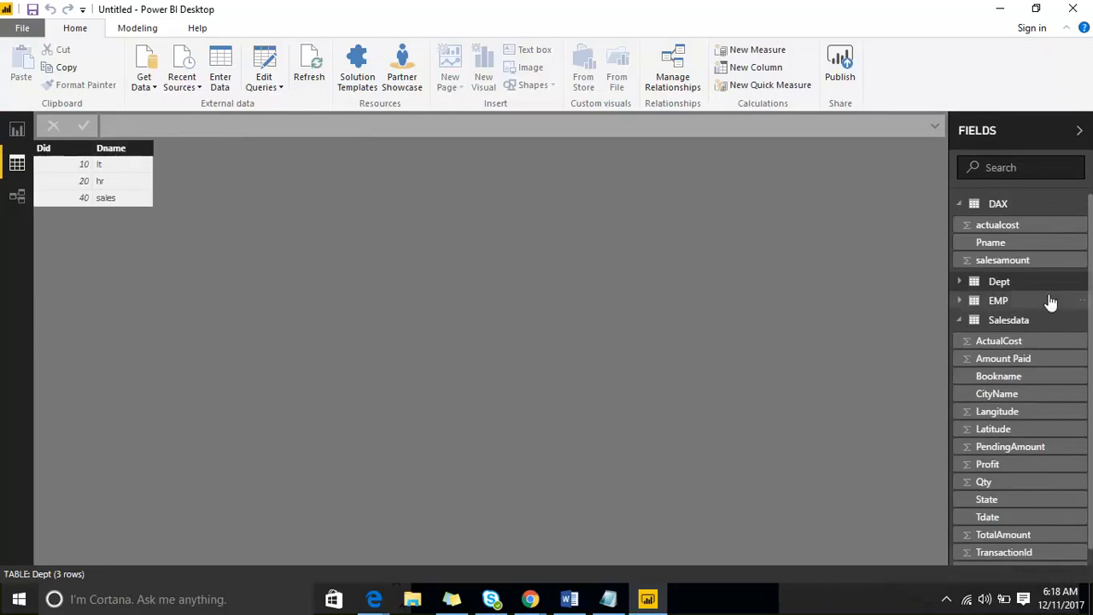
pyautogui.click(999, 301)
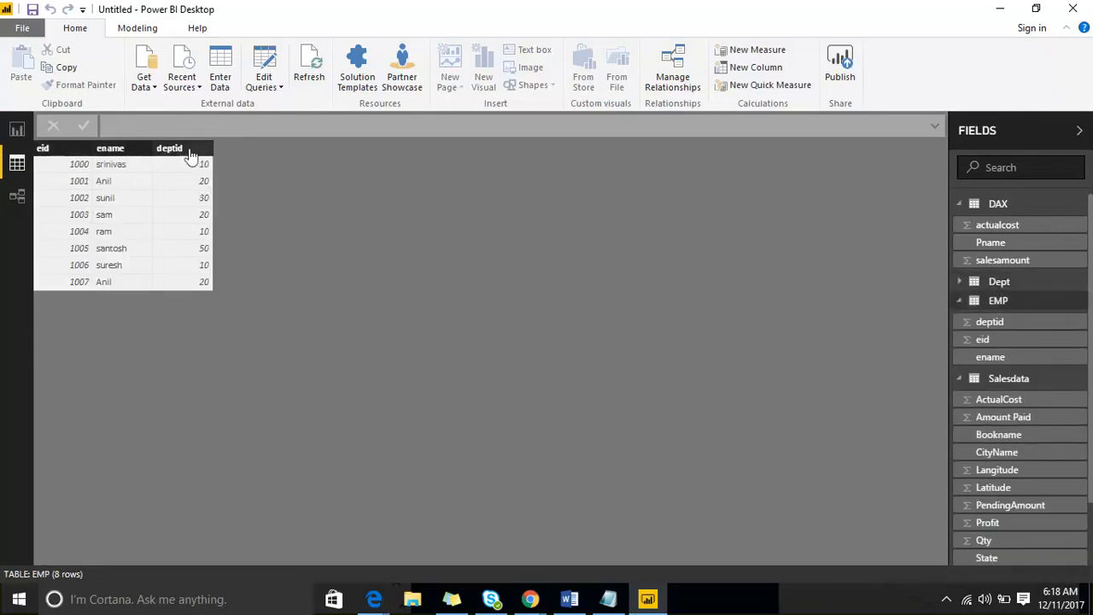
pyautogui.click(17, 130)
# - Insert a table visual on Page 4 with EMP's ename and Dept's Dname
pyautogui.click(863, 238)
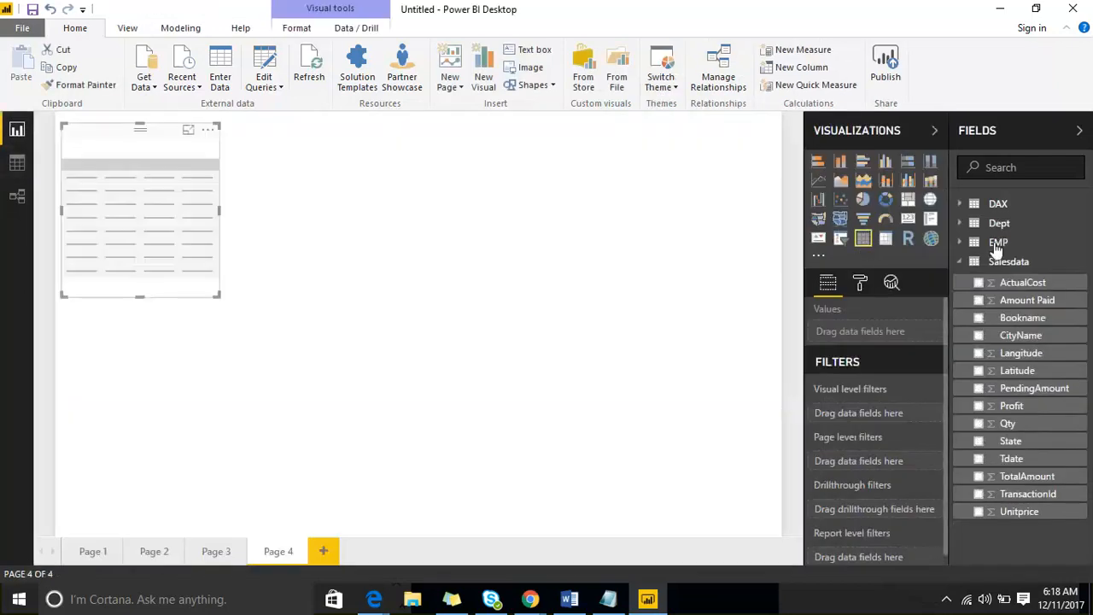
pyautogui.click(962, 244)
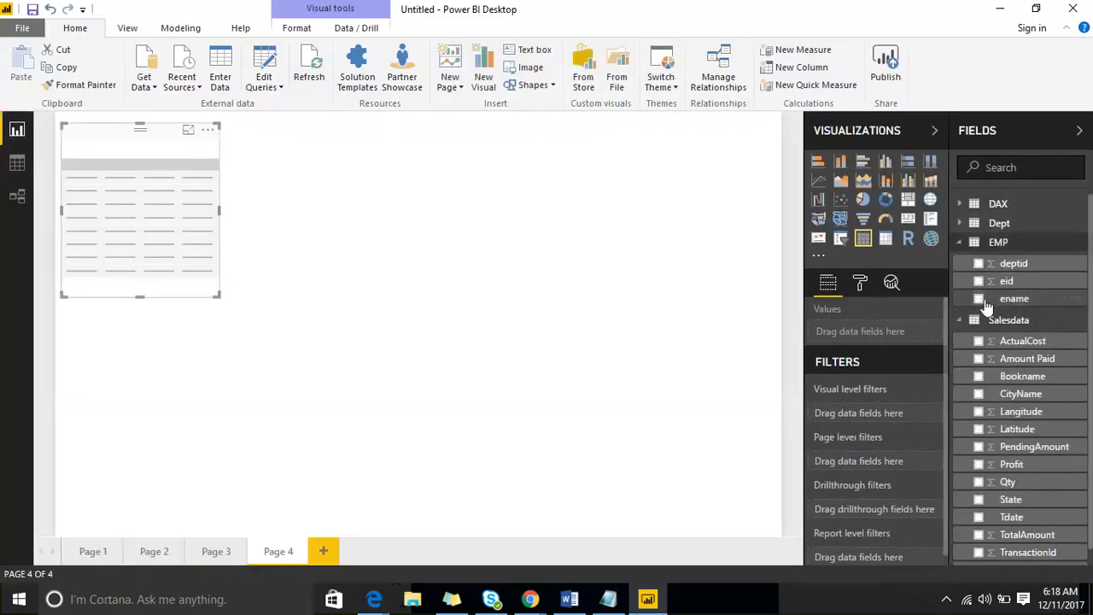
pyautogui.click(979, 299)
pyautogui.click(978, 224)
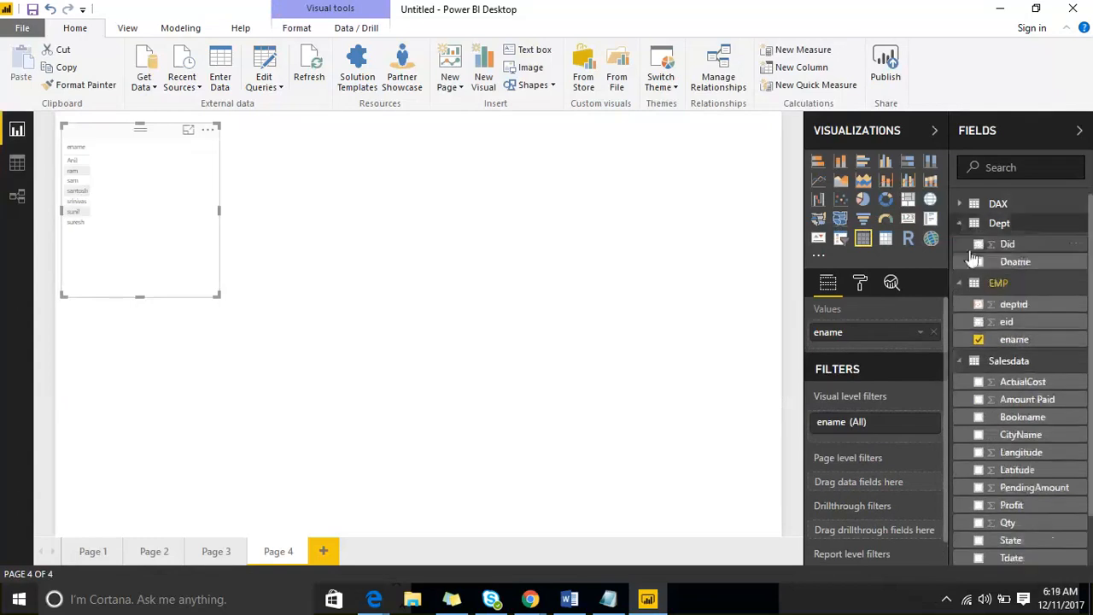
pyautogui.click(978, 262)
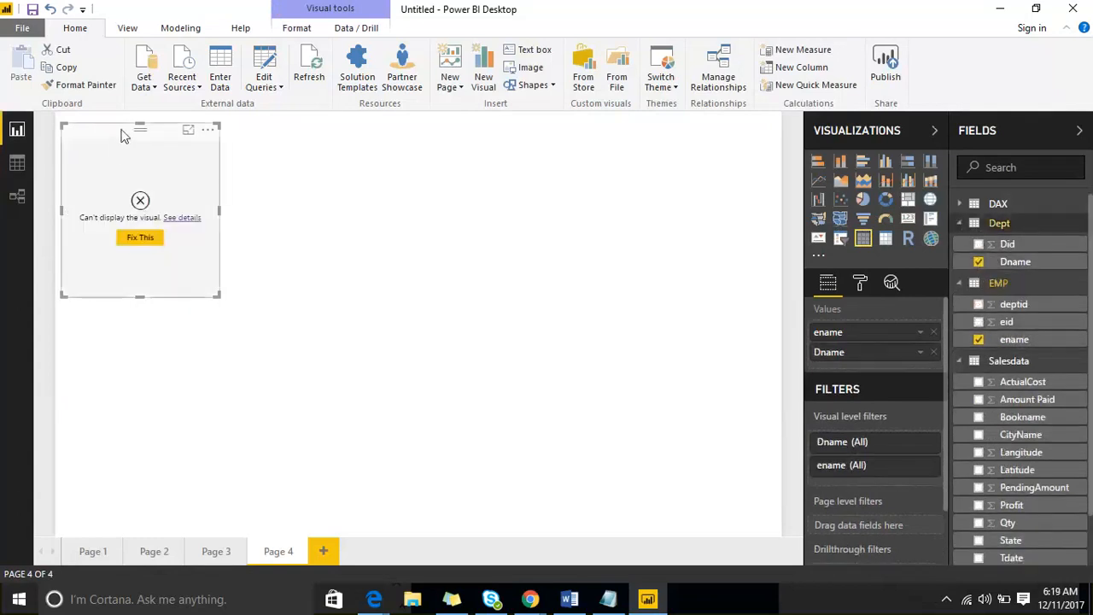
# - Centre and enlarge the table visual, then check it in Focus mode and return
pyautogui.moveTo(123, 134); pyautogui.dragTo(426, 151)
pyautogui.moveTo(525, 314); pyautogui.dragTo(645, 488)
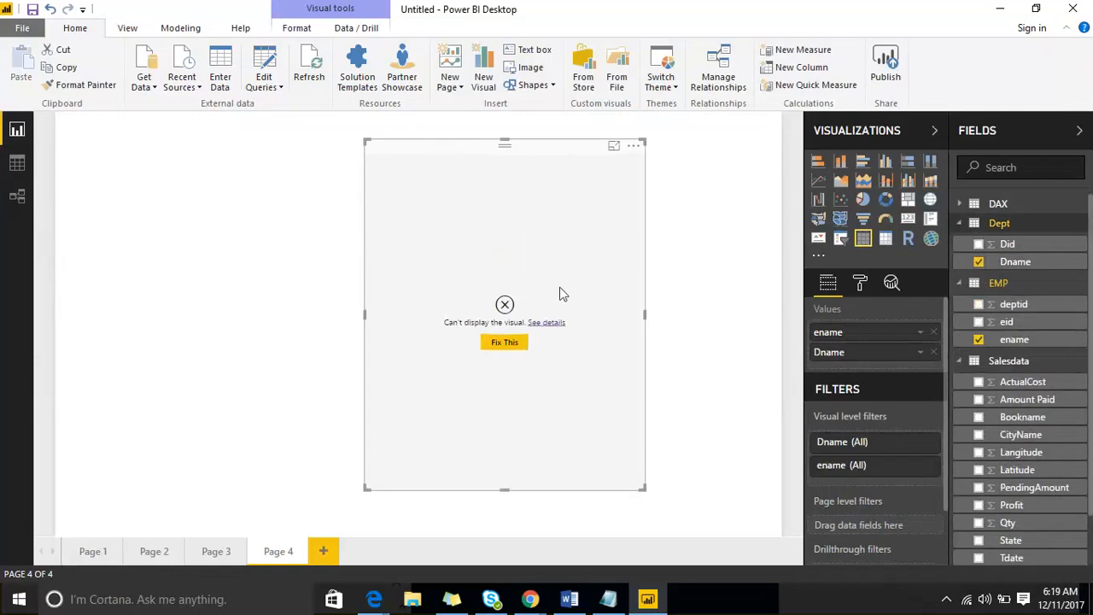
pyautogui.click(613, 145)
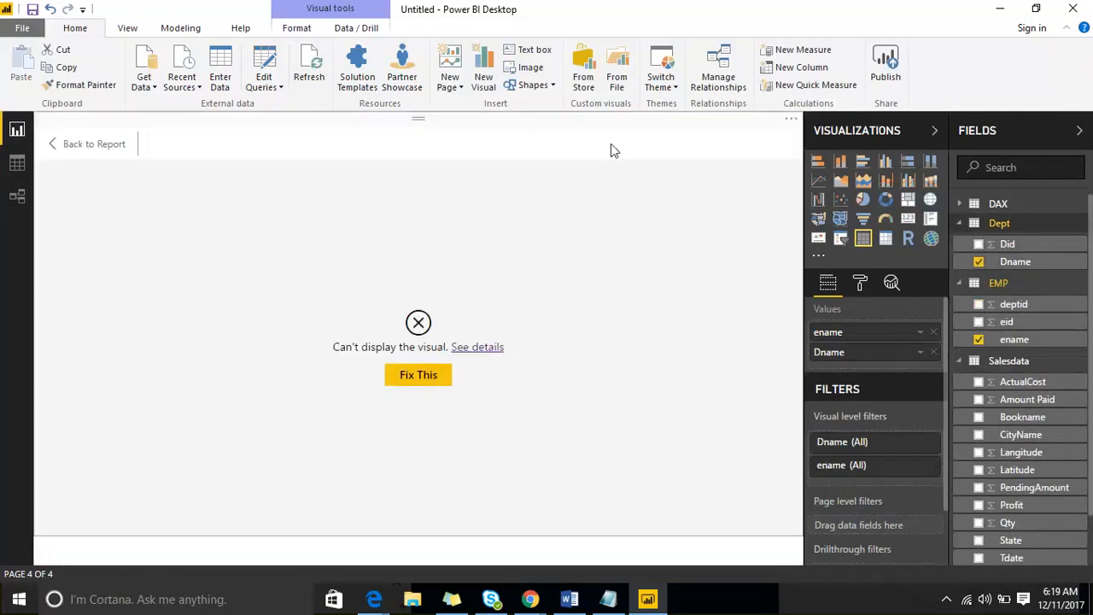
pyautogui.click(68, 157)
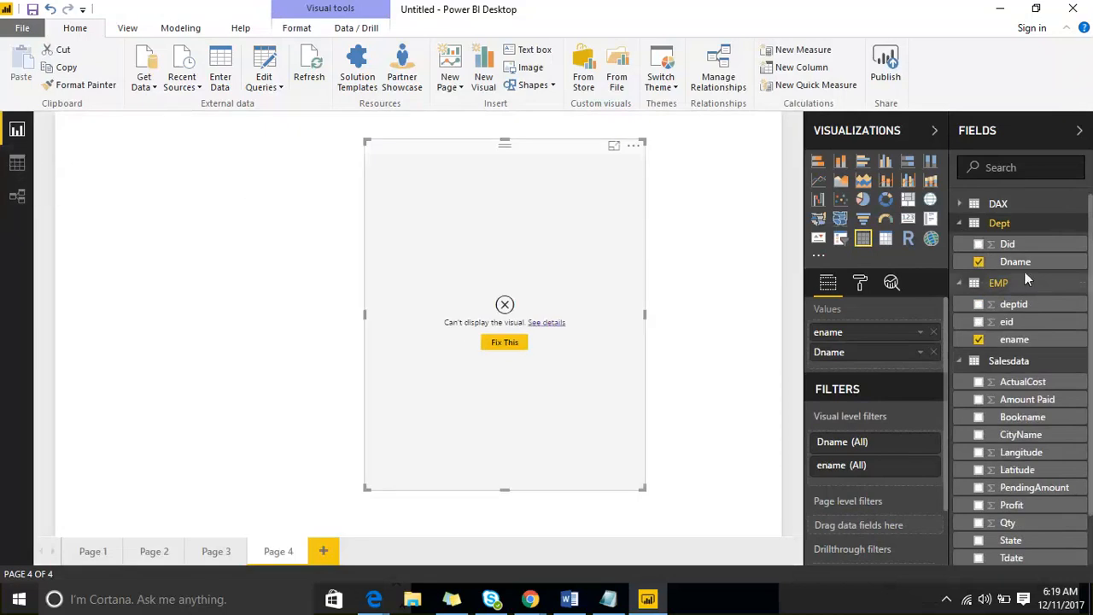
# - Create a relationship joining Dept's Did to EMP's deptid in the model diagram
pyautogui.click(19, 199)
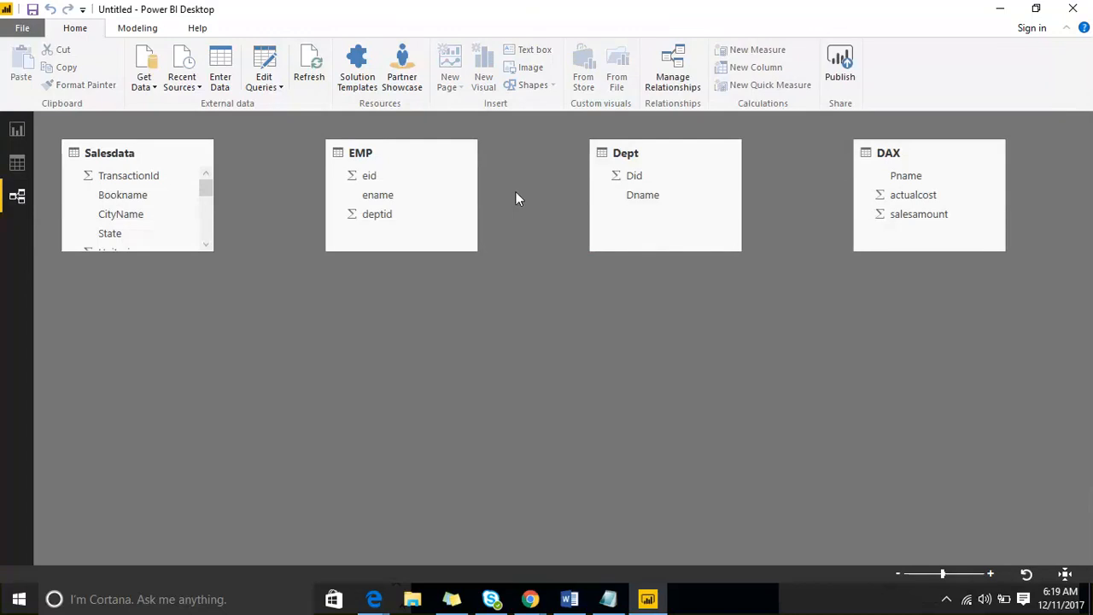
pyautogui.click(16, 130)
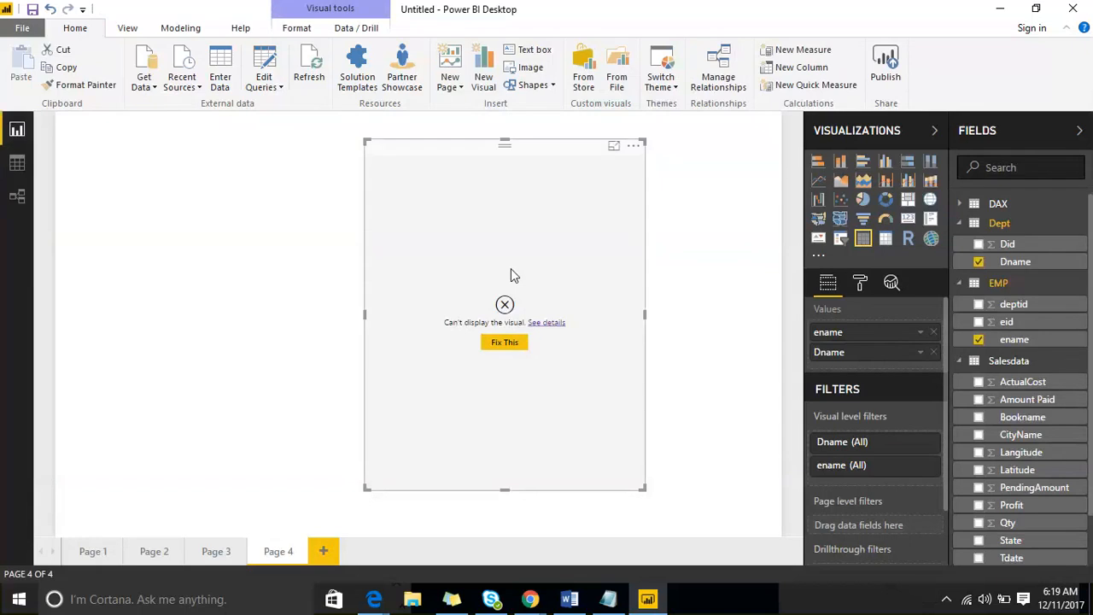
pyautogui.click(12, 192)
pyautogui.click(636, 176)
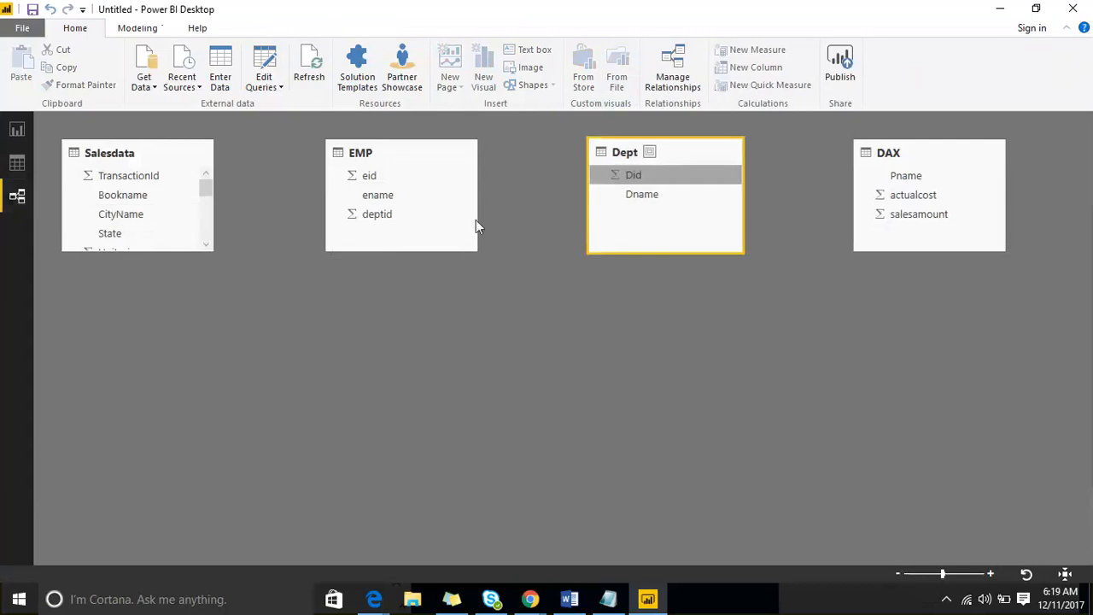
pyautogui.moveTo(476, 224); pyautogui.dragTo(384, 216)
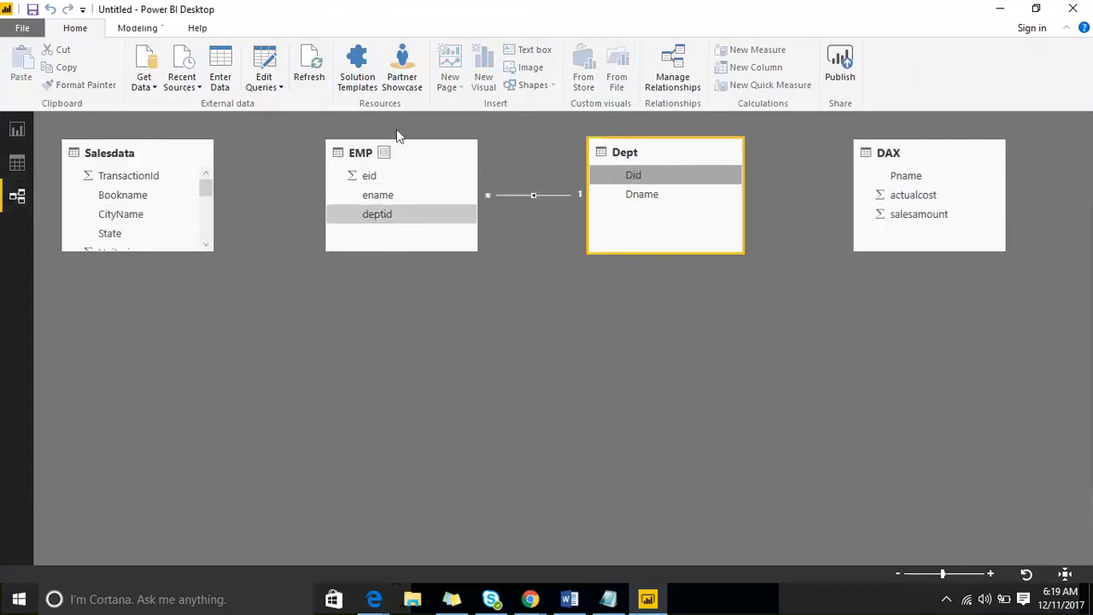
pyautogui.click(17, 130)
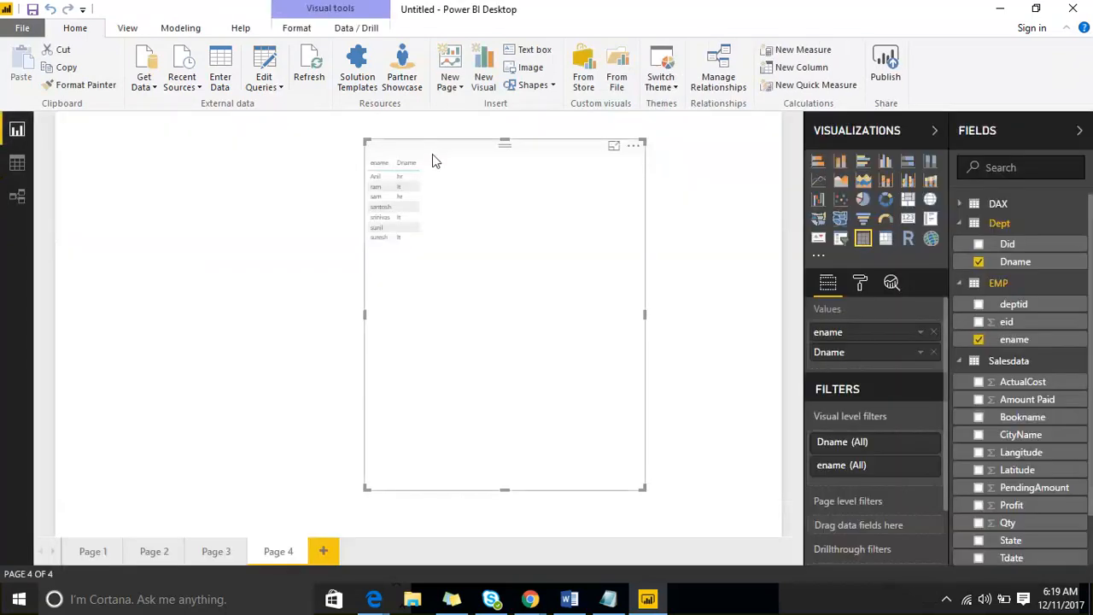
# - Move the ename–Dname table, raise its grid text size to 21, and resize it to fit
pyautogui.moveTo(432, 160); pyautogui.dragTo(342, 152)
pyautogui.click(860, 282)
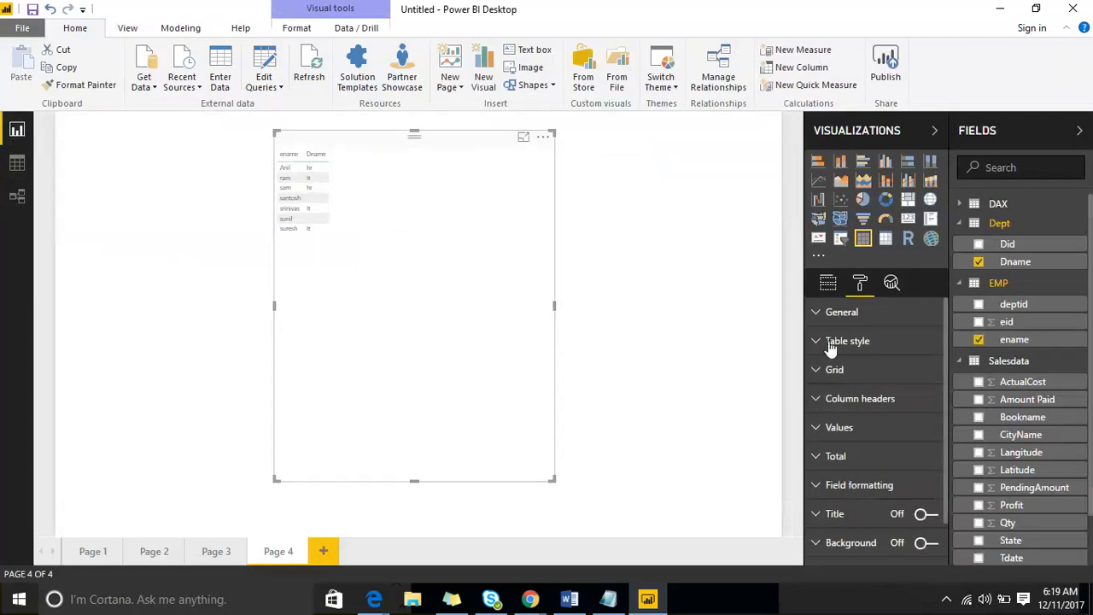
pyautogui.click(825, 373)
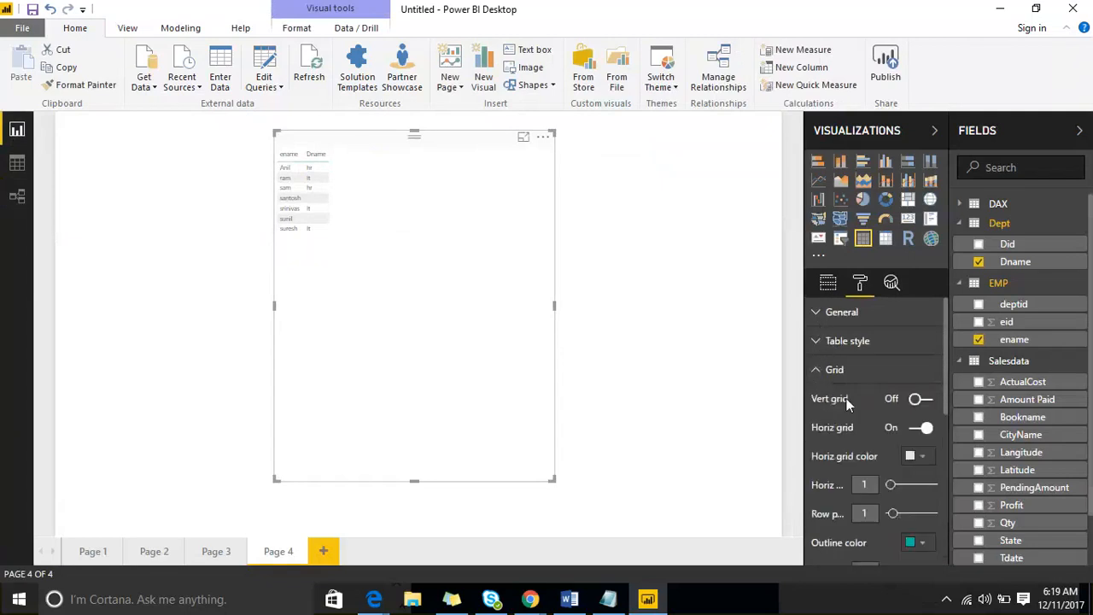
pyautogui.scroll(-3, 893, 482)
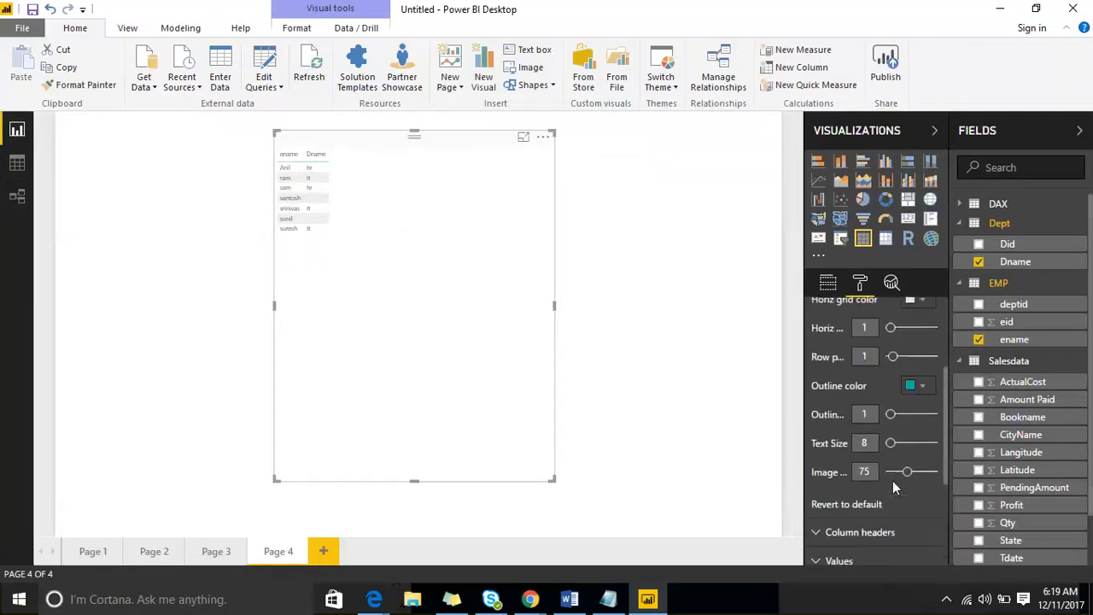
pyautogui.click(906, 439)
pyautogui.moveTo(555, 481); pyautogui.dragTo(591, 489)
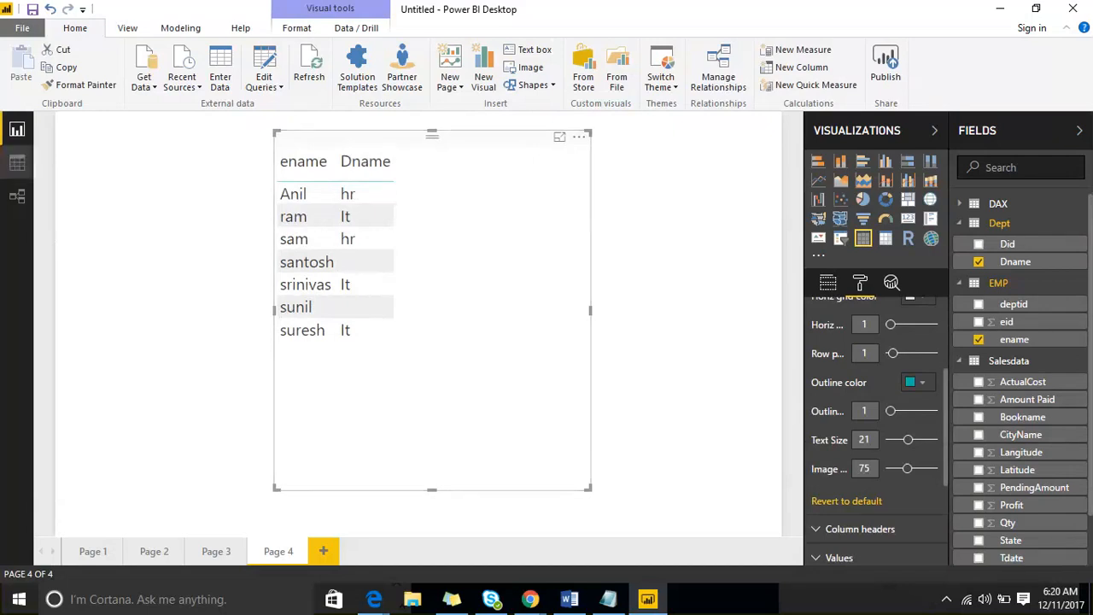
pyautogui.click(17, 196)
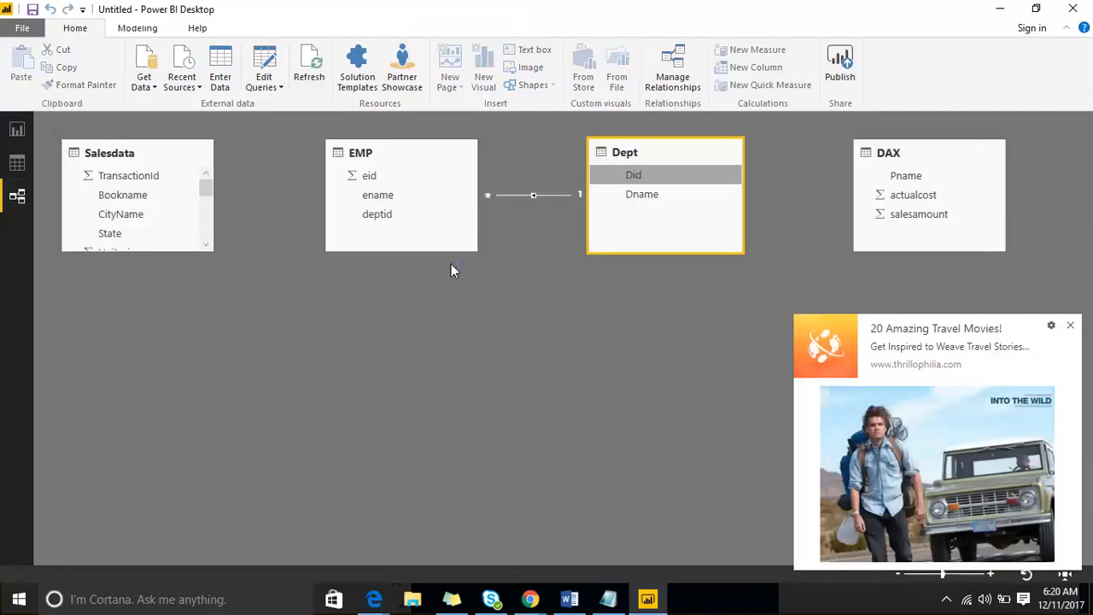
# - Delete the existing EMP–Dept relationship and redraw it from deptid to Did
pyautogui.click(1069, 327)
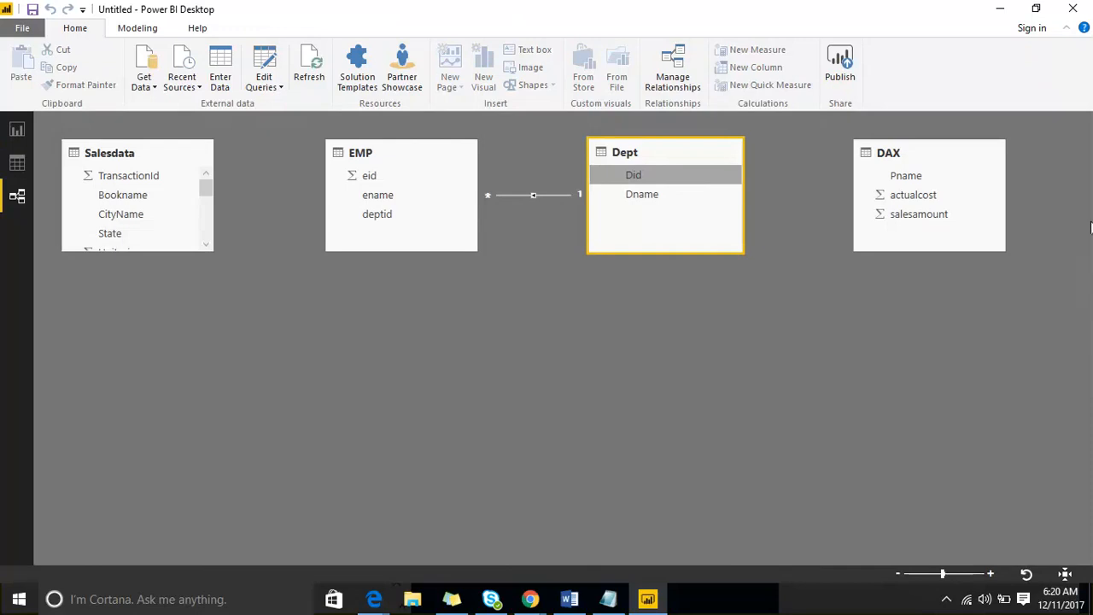
pyautogui.click(555, 197)
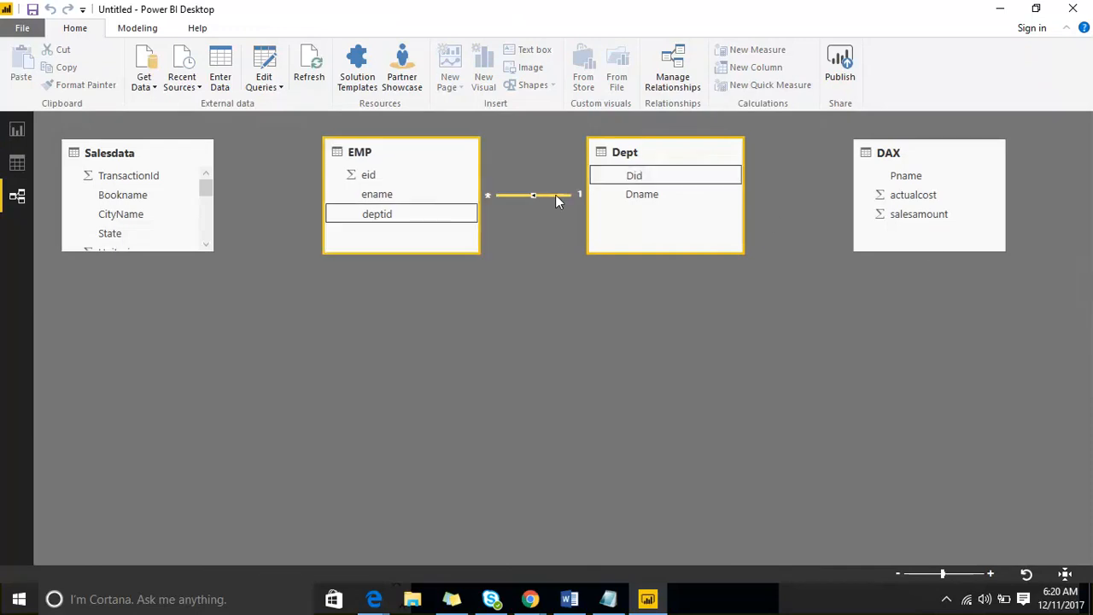
pyautogui.press('Delete')
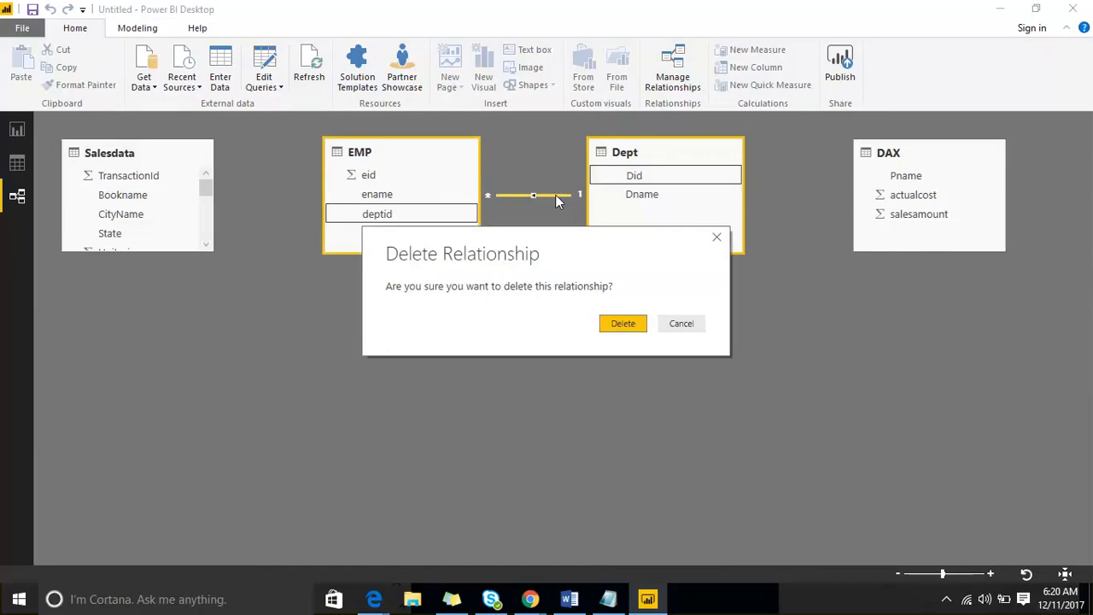
pyautogui.press('Return')
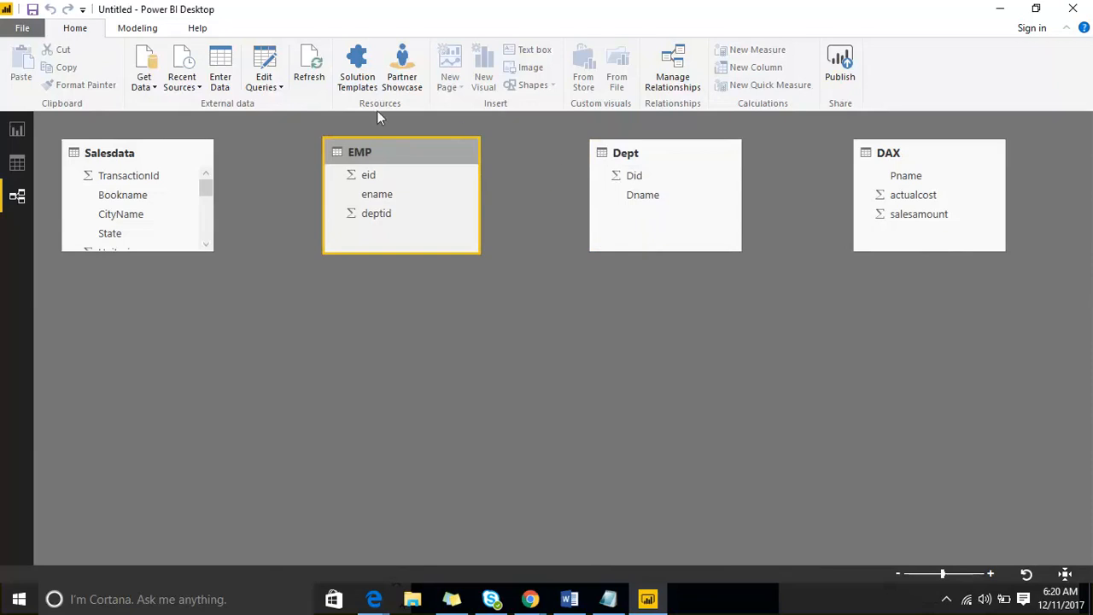
pyautogui.moveTo(381, 216); pyautogui.dragTo(633, 184)
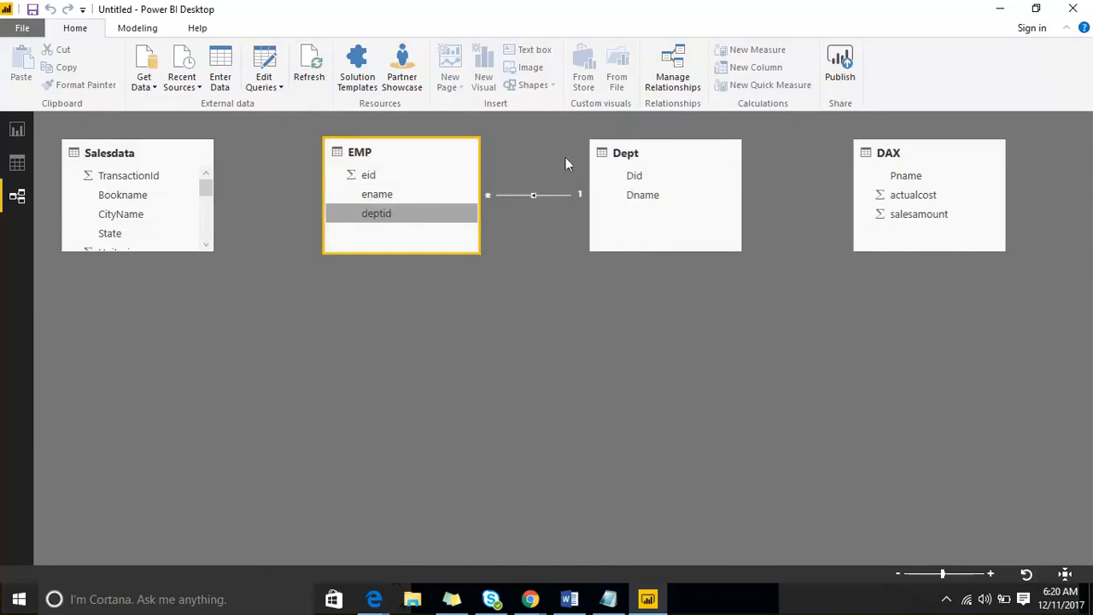
# - Rearrange the diagram with EMP below right and Dept at the left-centre
pyautogui.click(478, 203)
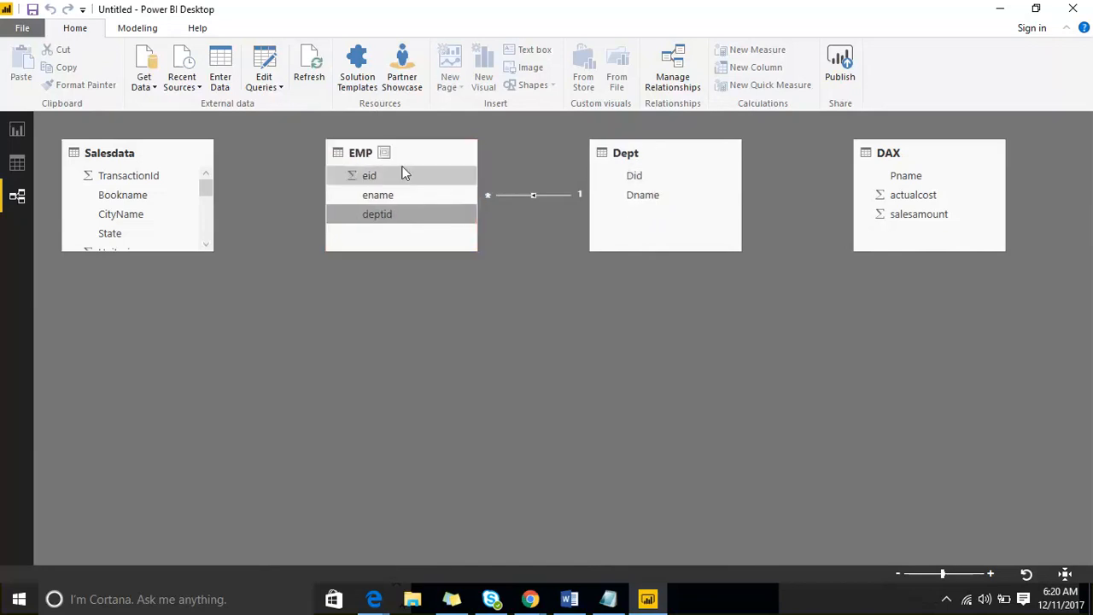
pyautogui.moveTo(410, 150); pyautogui.dragTo(780, 330)
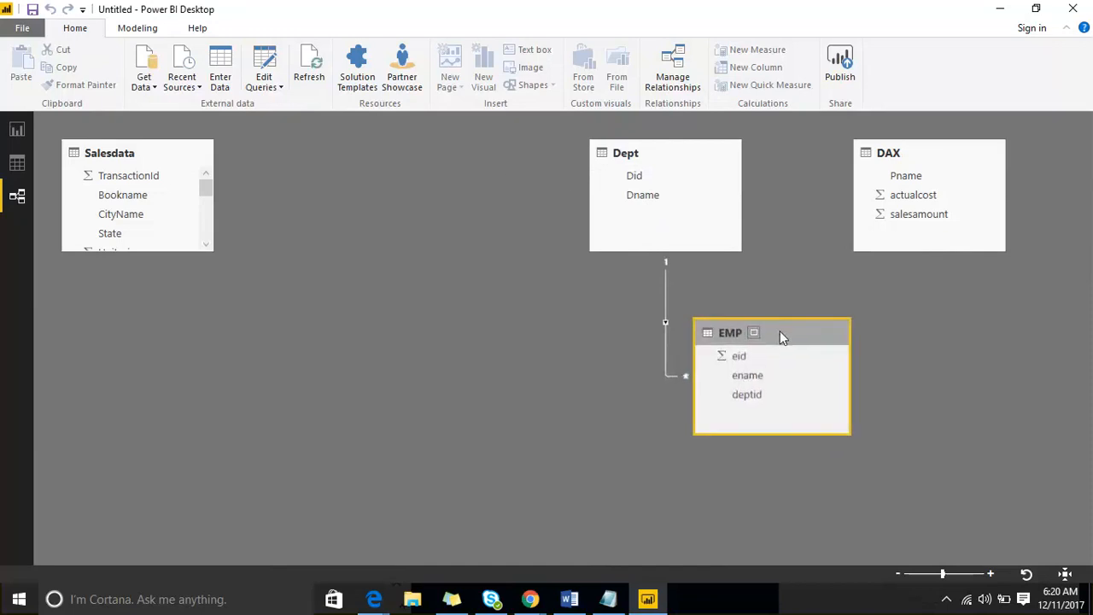
pyautogui.moveTo(675, 151); pyautogui.dragTo(493, 228)
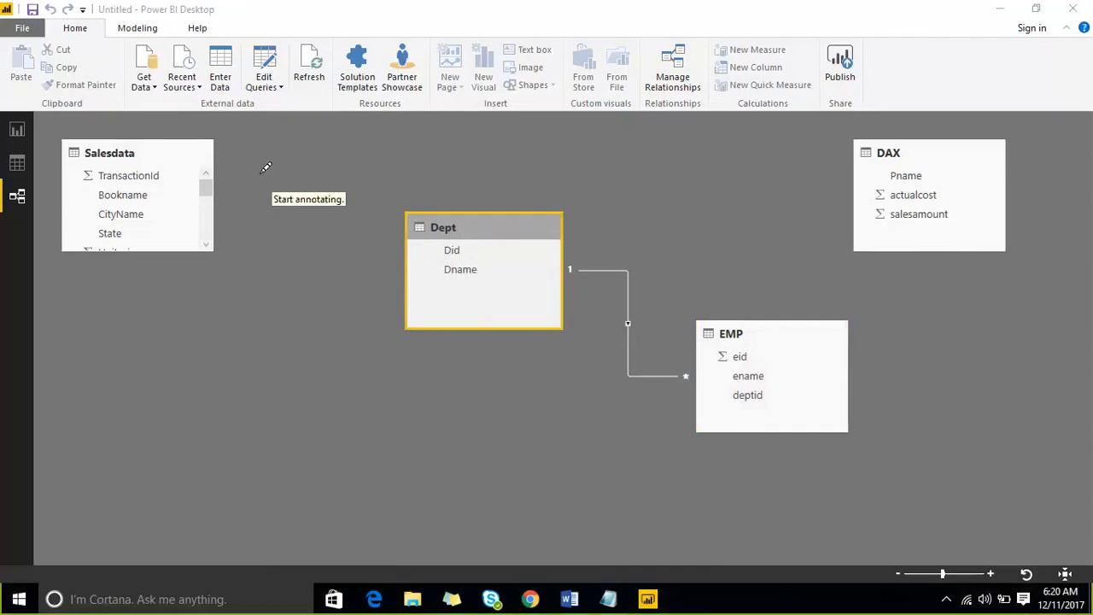
pyautogui.moveTo(259, 171); pyautogui.dragTo(270, 230)
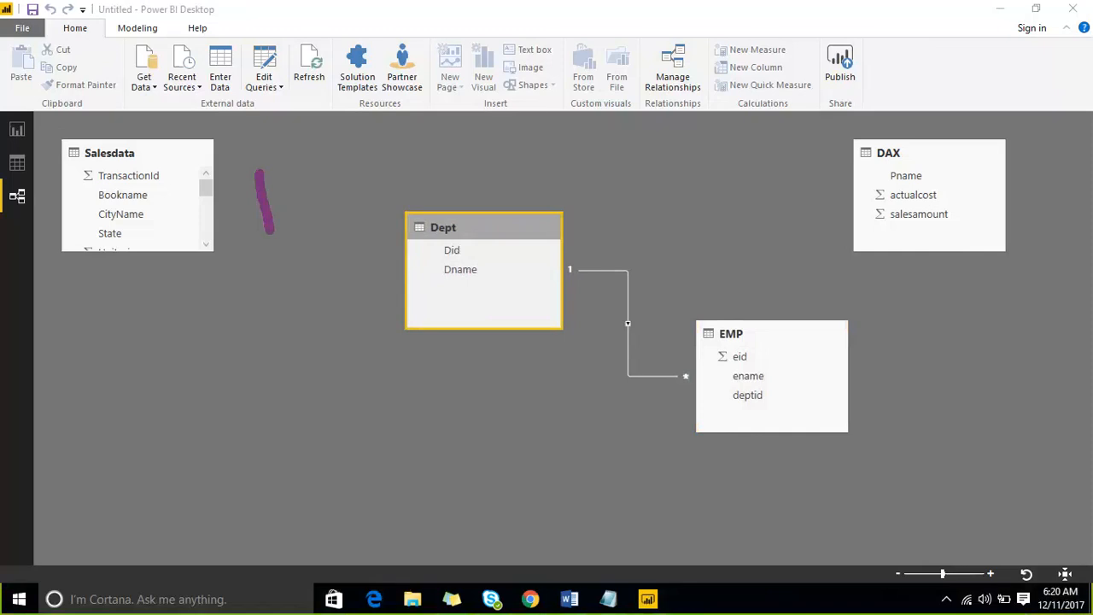
pyautogui.click(842, 12)
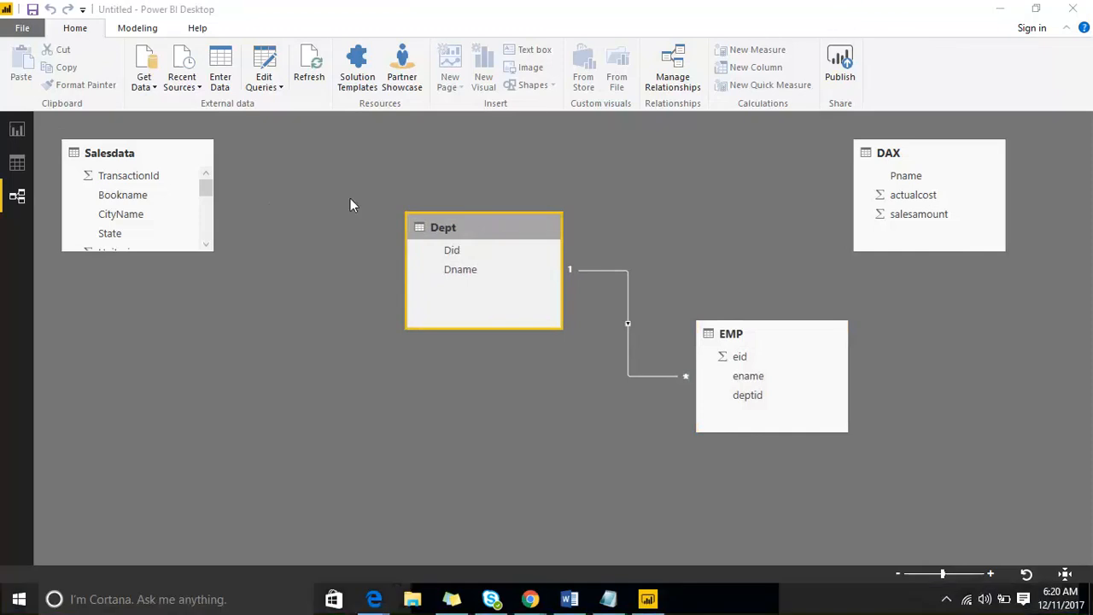
pyautogui.click(850, 14)
pyautogui.moveTo(286, 181); pyautogui.dragTo(306, 246)
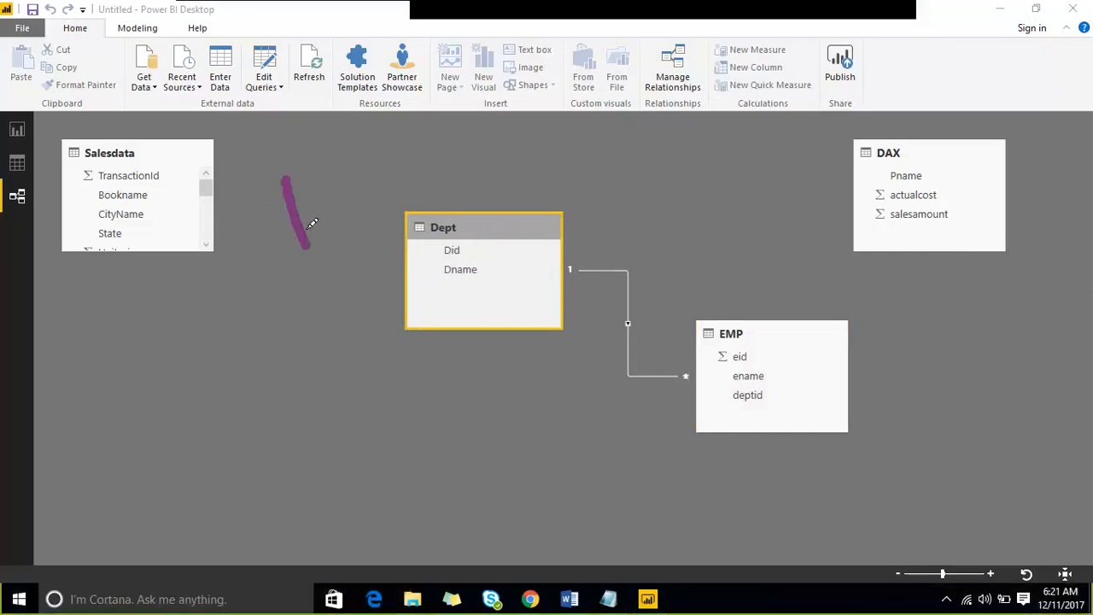
pyautogui.moveTo(350, 152); pyautogui.dragTo(378, 215)
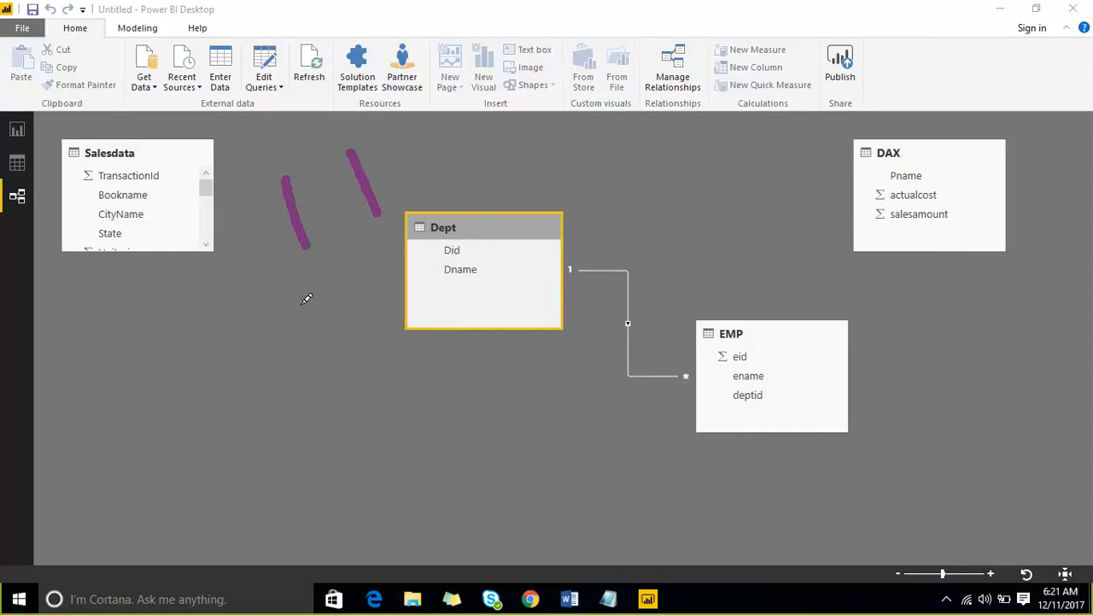
pyautogui.moveTo(320, 299); pyautogui.dragTo(342, 359)
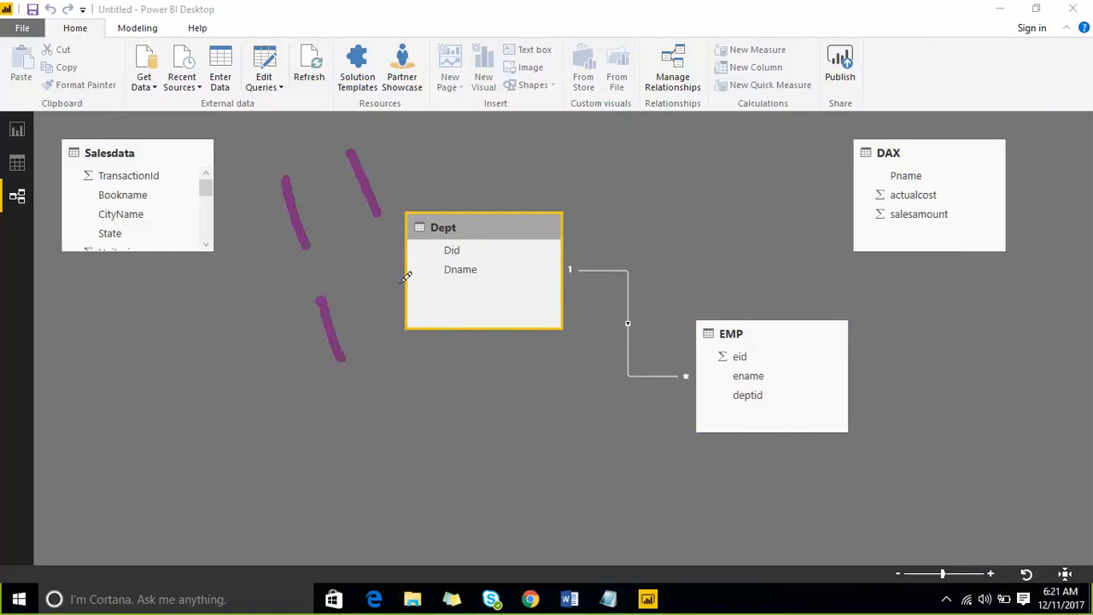
pyautogui.moveTo(401, 275)
pyautogui.mouseDown()
pyautogui.moveTo(430, 298)
pyautogui.moveTo(498, 271)
pyautogui.mouseUp()
pyautogui.moveTo(349, 421); pyautogui.dragTo(424, 420)
pyautogui.moveTo(501, 337); pyautogui.dragTo(515, 383)
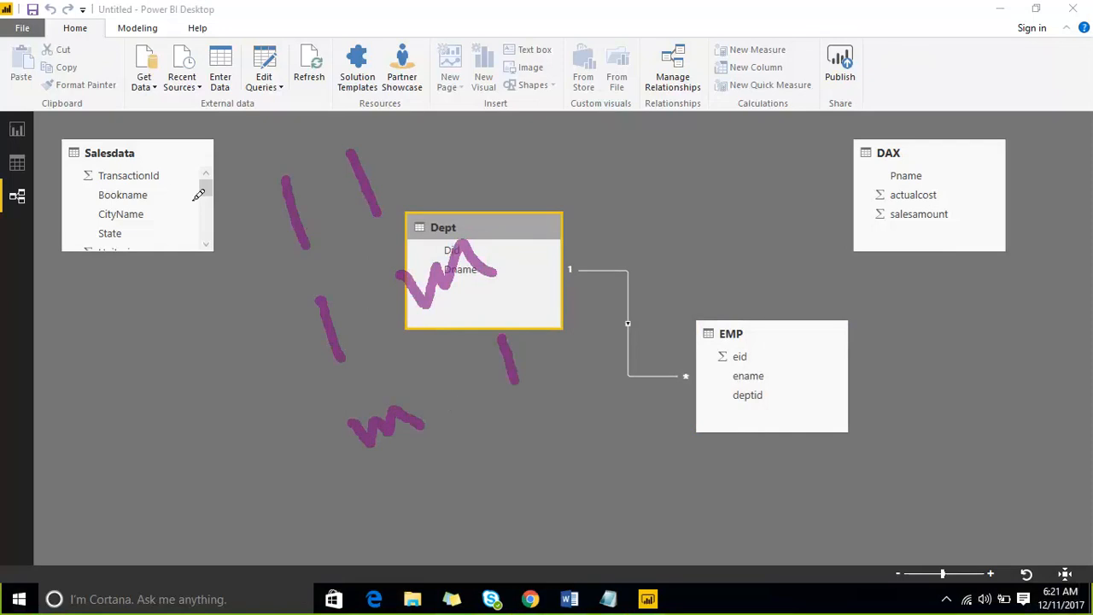
pyautogui.moveTo(182, 183)
pyautogui.mouseDown()
pyautogui.moveTo(299, 439)
pyautogui.moveTo(595, 373)
pyautogui.moveTo(472, 171)
pyautogui.moveTo(186, 171)
pyautogui.moveTo(175, 186)
pyautogui.mouseUp()
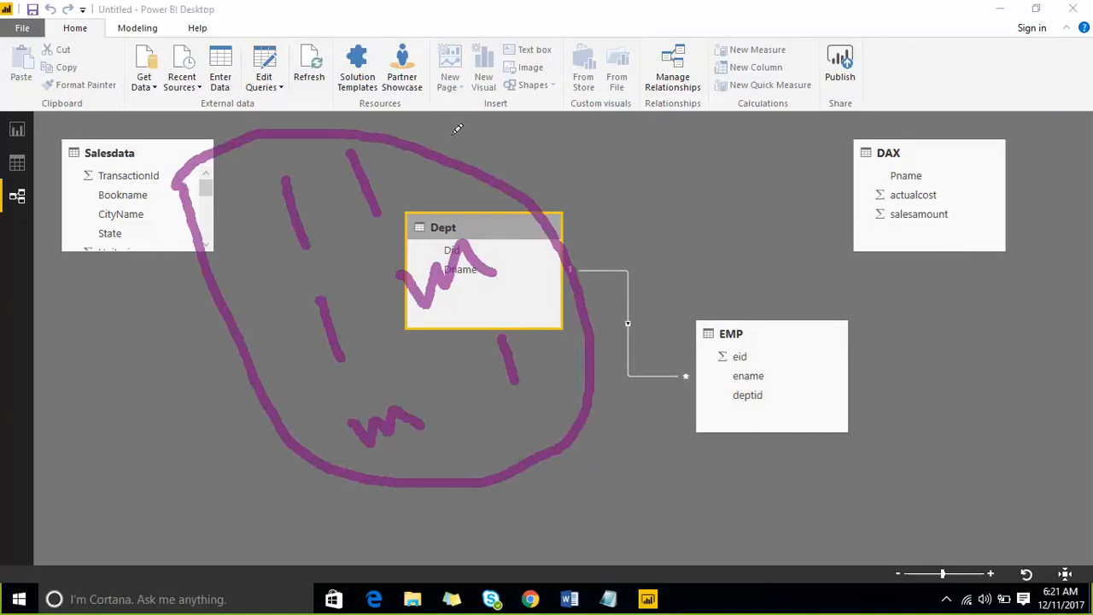
pyautogui.moveTo(638, 167)
pyautogui.mouseDown()
pyautogui.moveTo(671, 147)
pyautogui.moveTo(715, 152)
pyautogui.moveTo(776, 82)
pyautogui.moveTo(821, 82)
pyautogui.mouseUp()
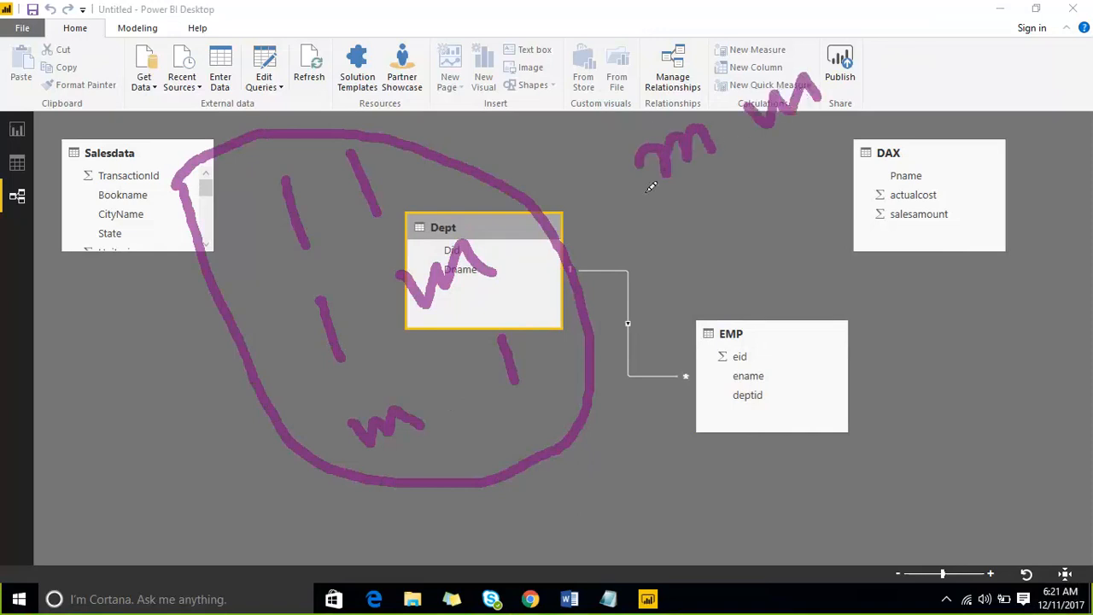
pyautogui.moveTo(696, 197); pyautogui.dragTo(569, 266)
pyautogui.moveTo(591, 219)
pyautogui.mouseDown()
pyautogui.moveTo(571, 261)
pyautogui.moveTo(621, 305)
pyautogui.mouseUp()
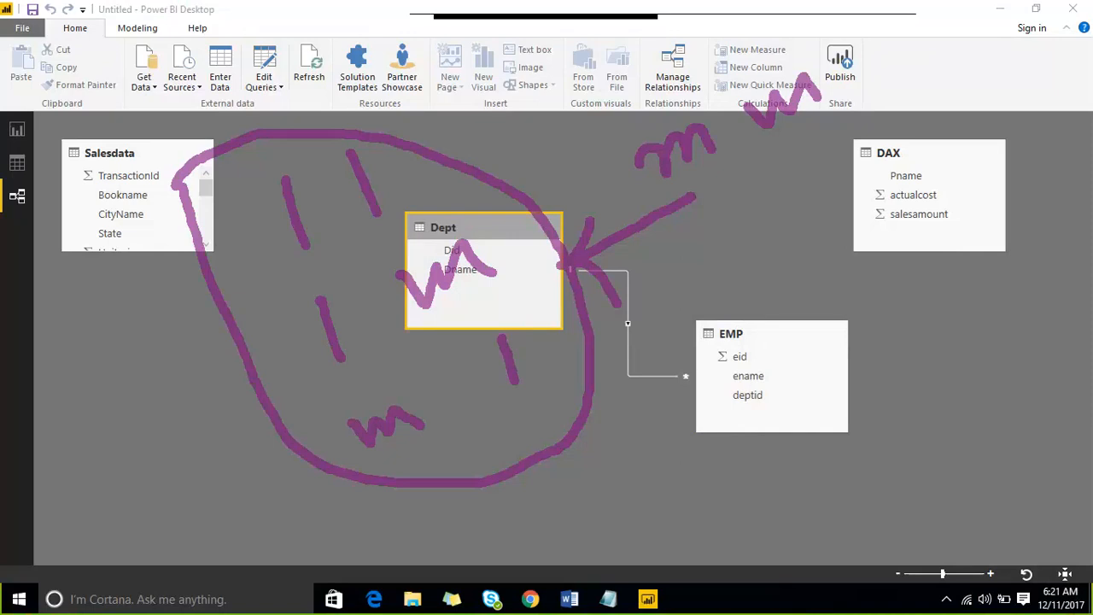
pyautogui.press('Escape')
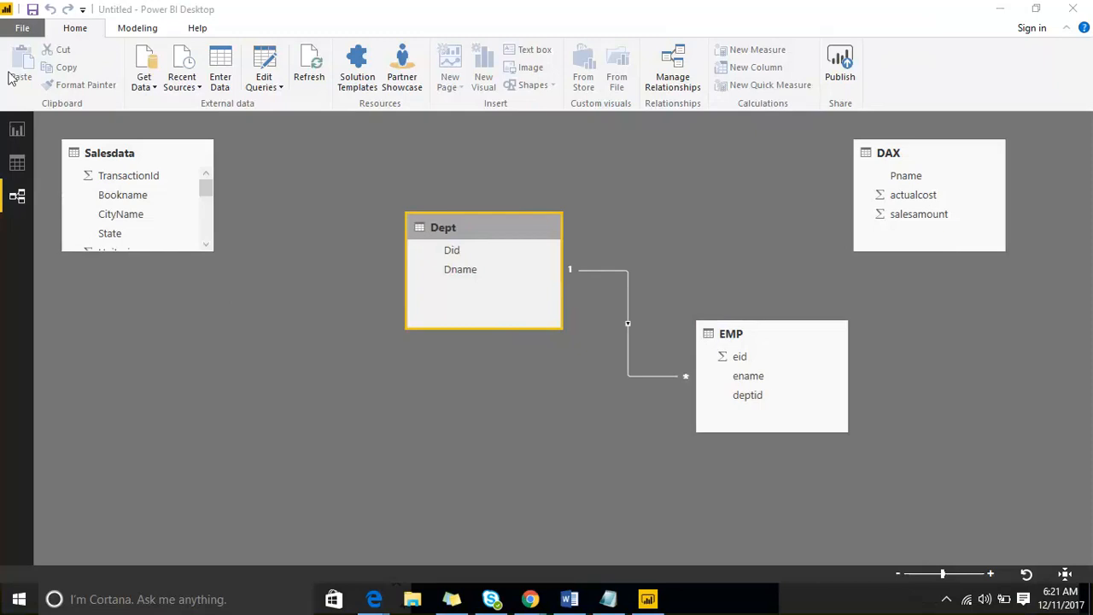
# - Shrink the ename–Dname table on Page 4 and mark the ticked Dname and ename fields
pyautogui.click(17, 132)
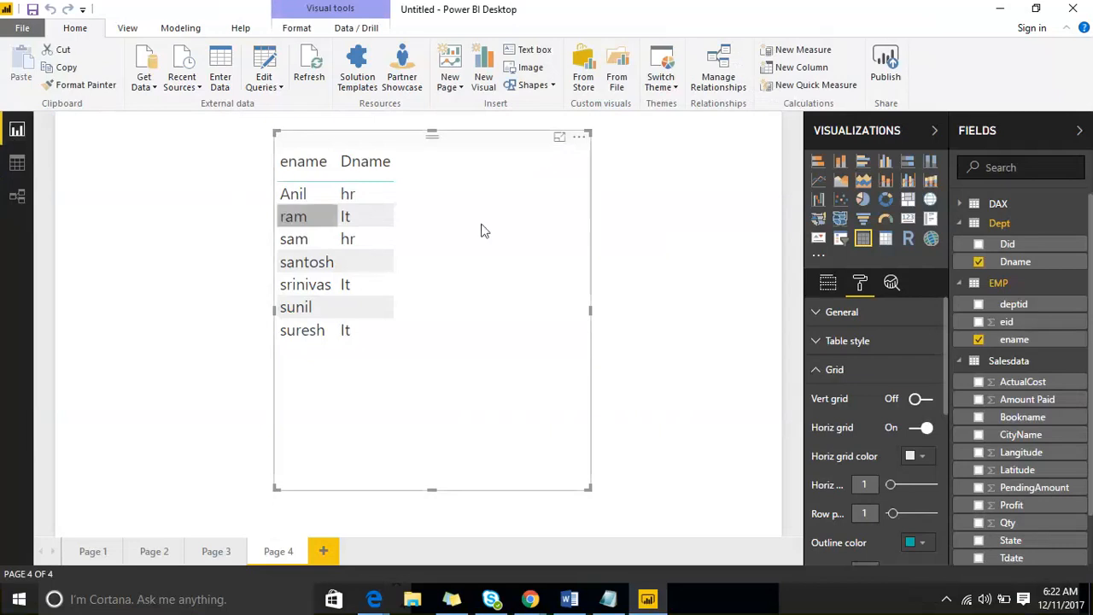
pyautogui.moveTo(588, 488); pyautogui.dragTo(480, 372)
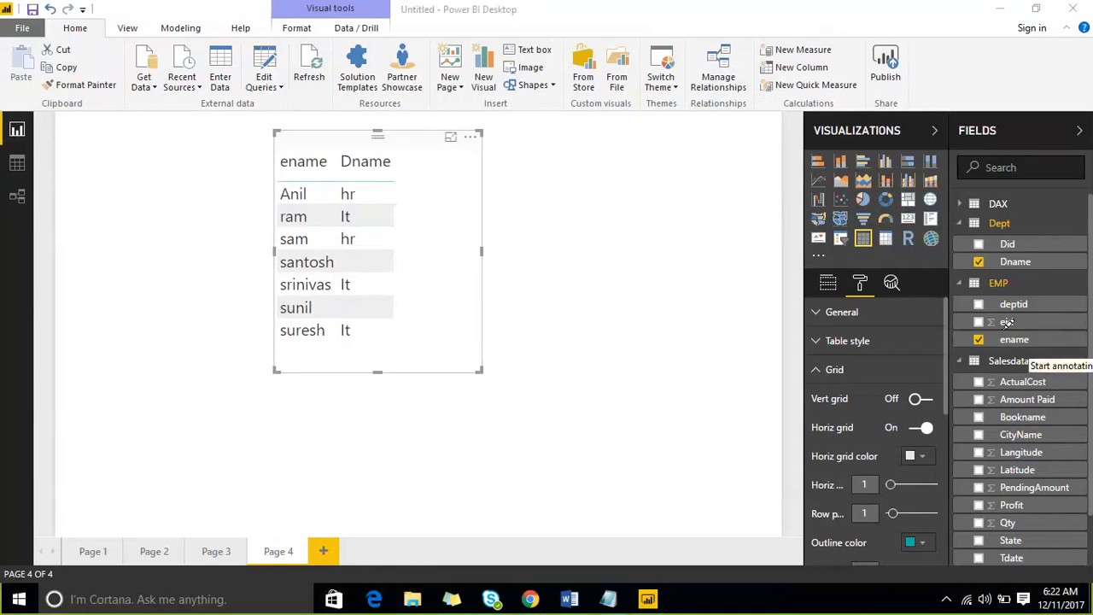
pyautogui.moveTo(1025, 304); pyautogui.dragTo(1064, 252)
pyautogui.moveTo(850, 335); pyautogui.dragTo(1058, 211)
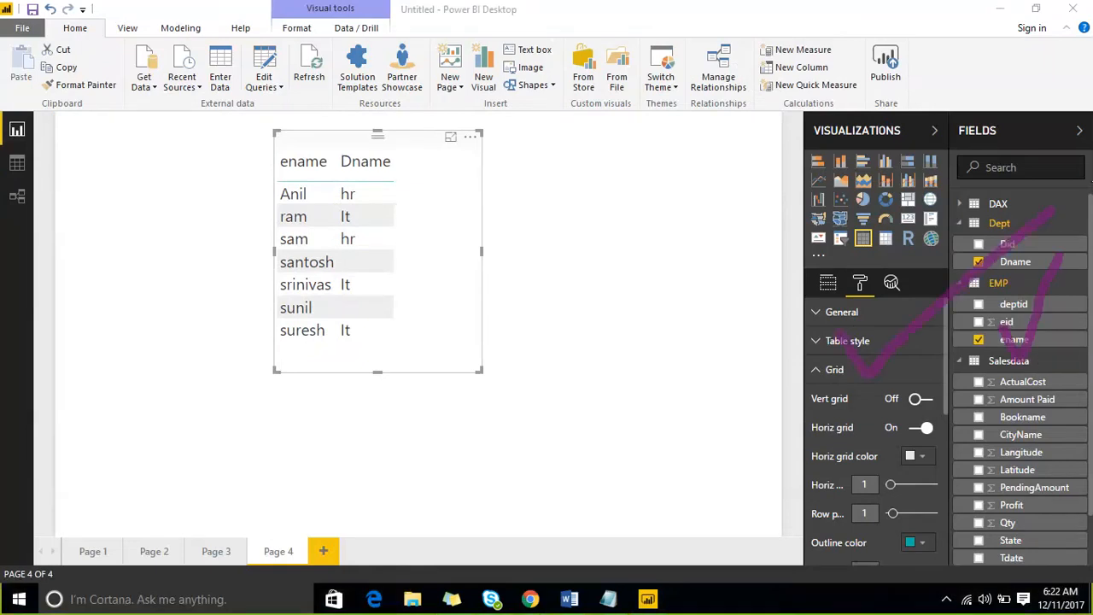
# - Annotate the Get Data option and view icons, clear the drawings, and move the table down-left
pyautogui.moveTo(13, 130); pyautogui.dragTo(89, 81)
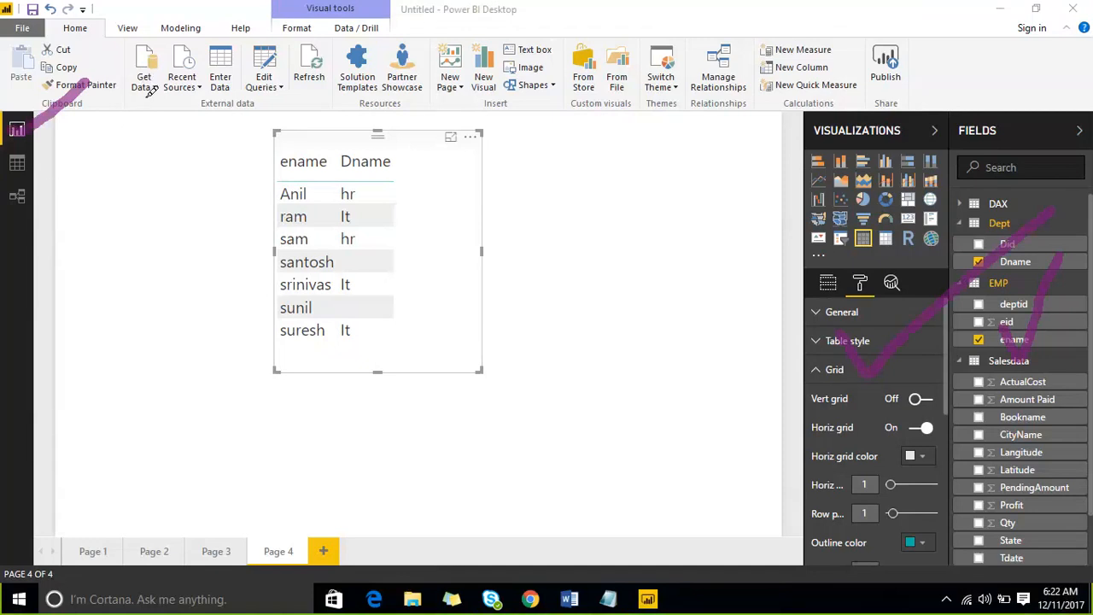
pyautogui.moveTo(132, 99)
pyautogui.mouseDown()
pyautogui.moveTo(169, 20)
pyautogui.moveTo(115, 30)
pyautogui.moveTo(124, 99)
pyautogui.mouseUp()
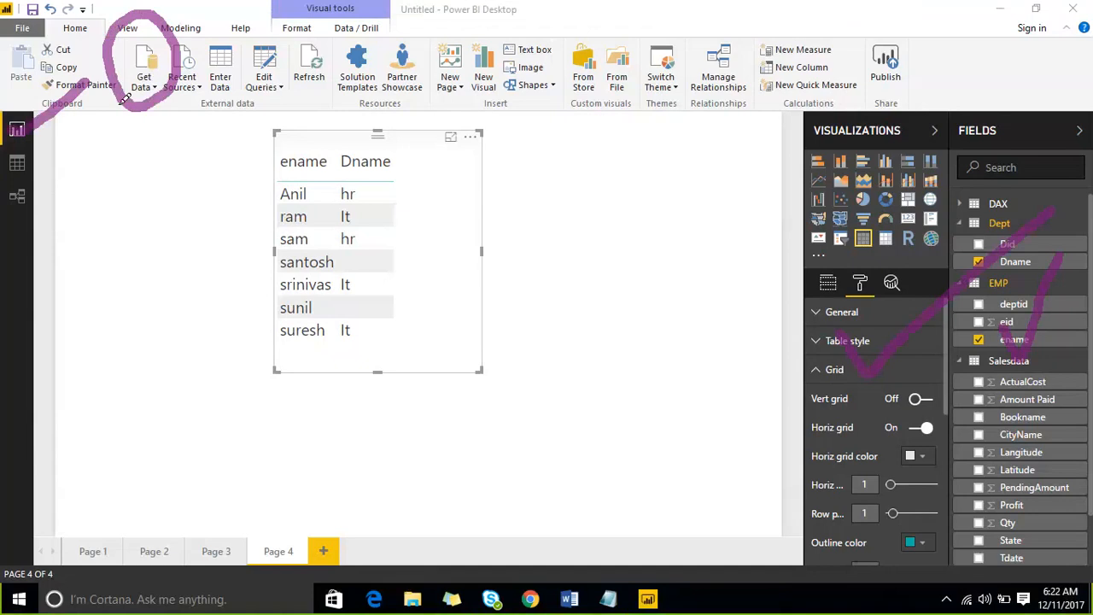
pyautogui.moveTo(98, 143); pyautogui.dragTo(12, 179)
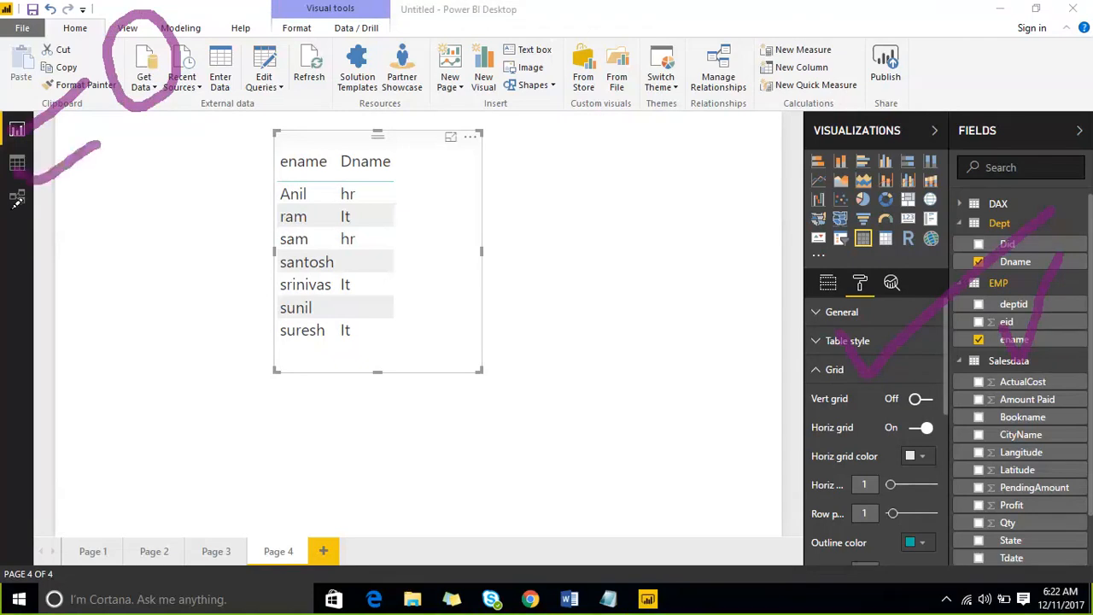
pyautogui.moveTo(12, 220); pyautogui.dragTo(123, 171)
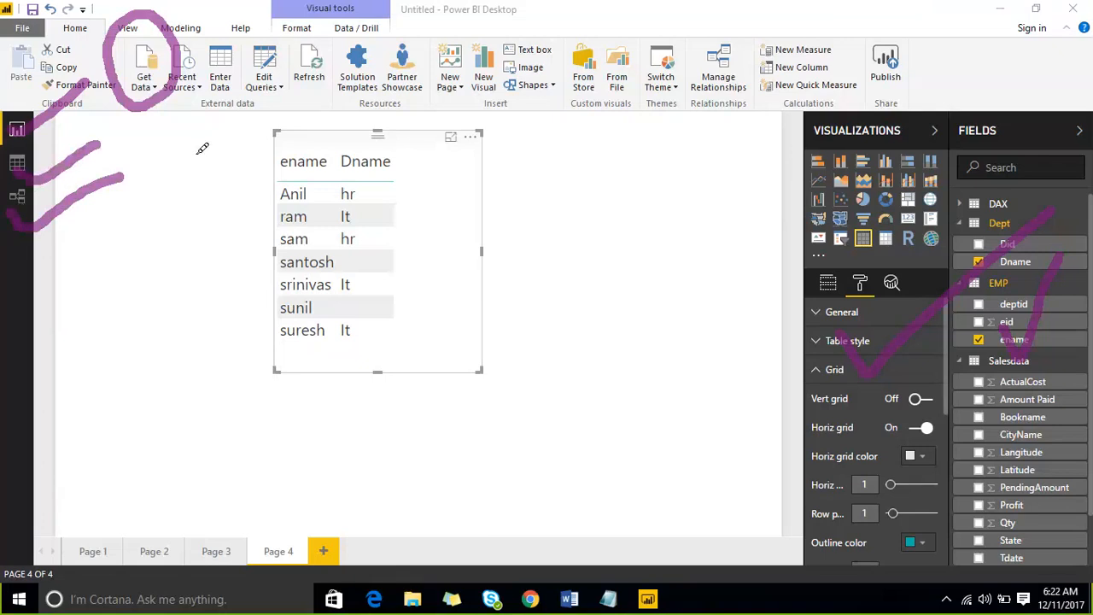
pyautogui.click(845, 31)
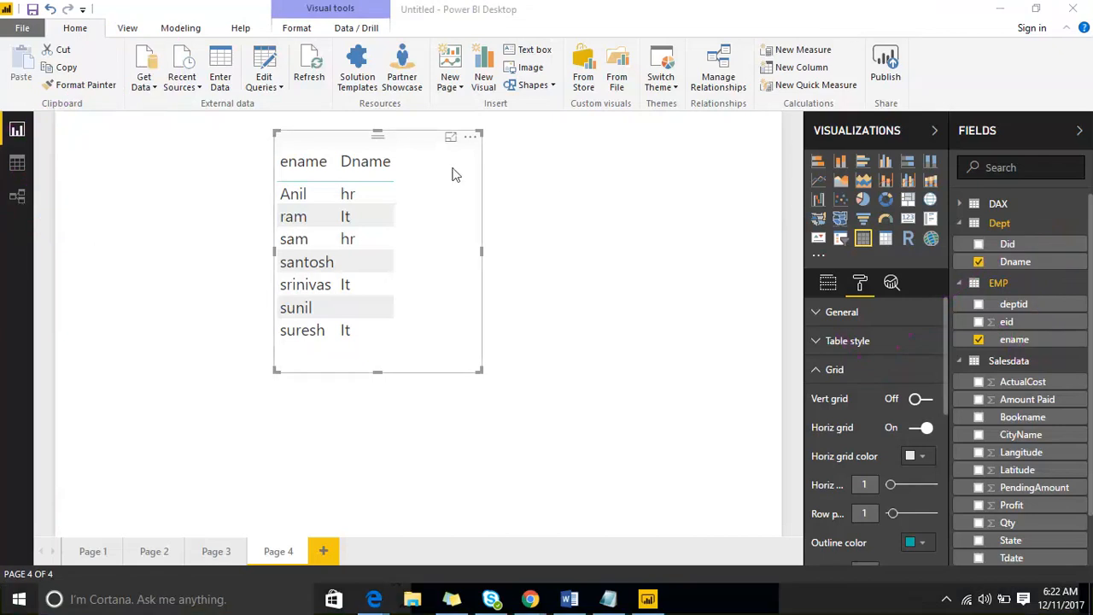
pyautogui.moveTo(434, 134); pyautogui.dragTo(370, 177)
# - Deselect the ename–Dname table after placing it lower and further left
pyautogui.click(666, 208)
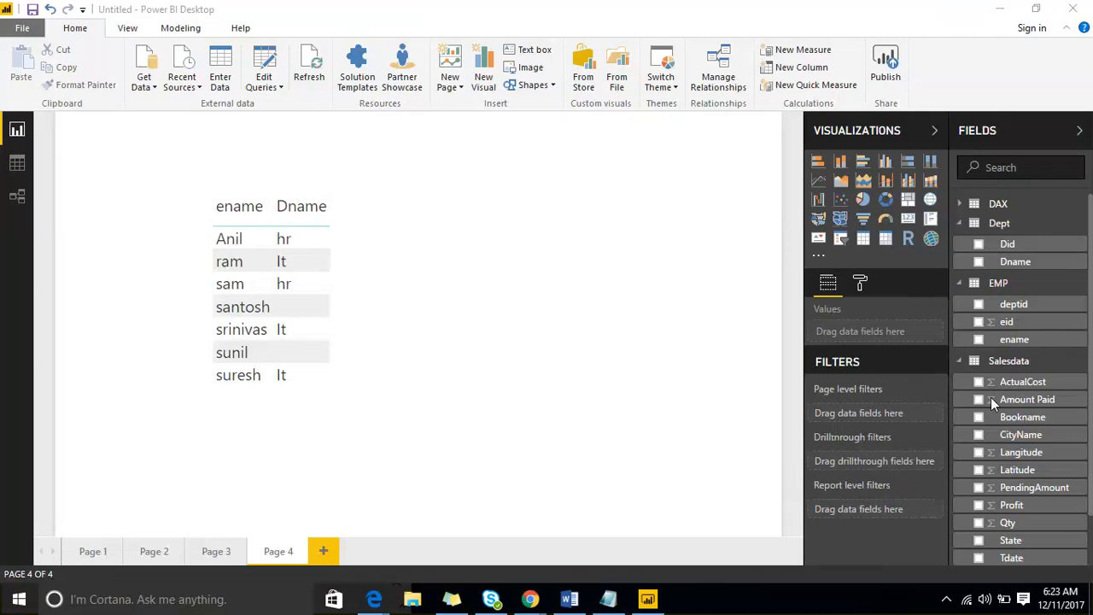
pyautogui.click(151, 89)
pyautogui.click(151, 90)
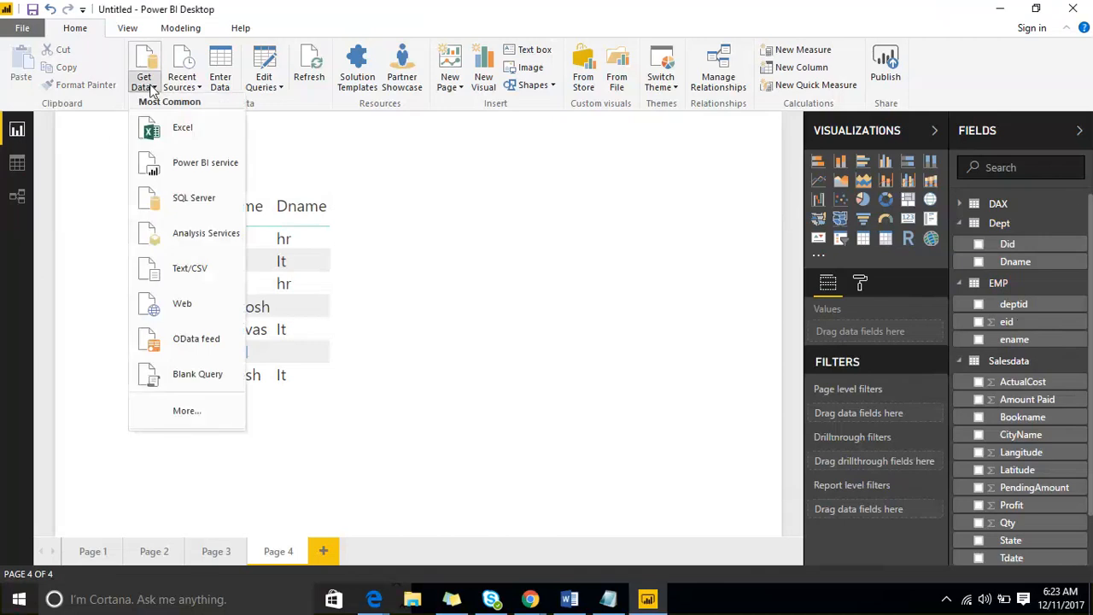
pyautogui.click(192, 199)
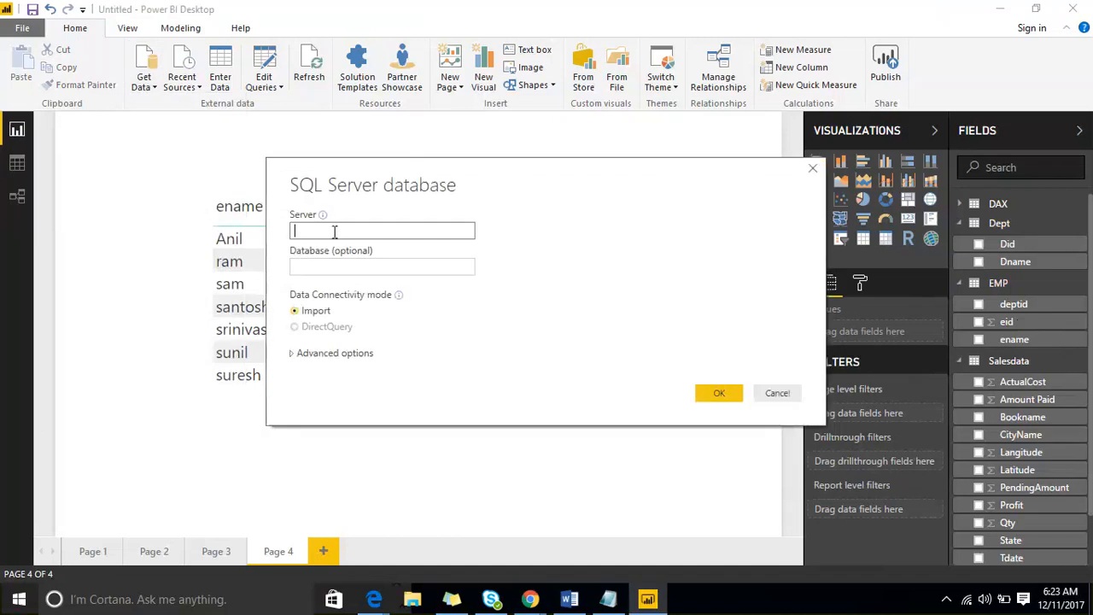
pyautogui.click(328, 267)
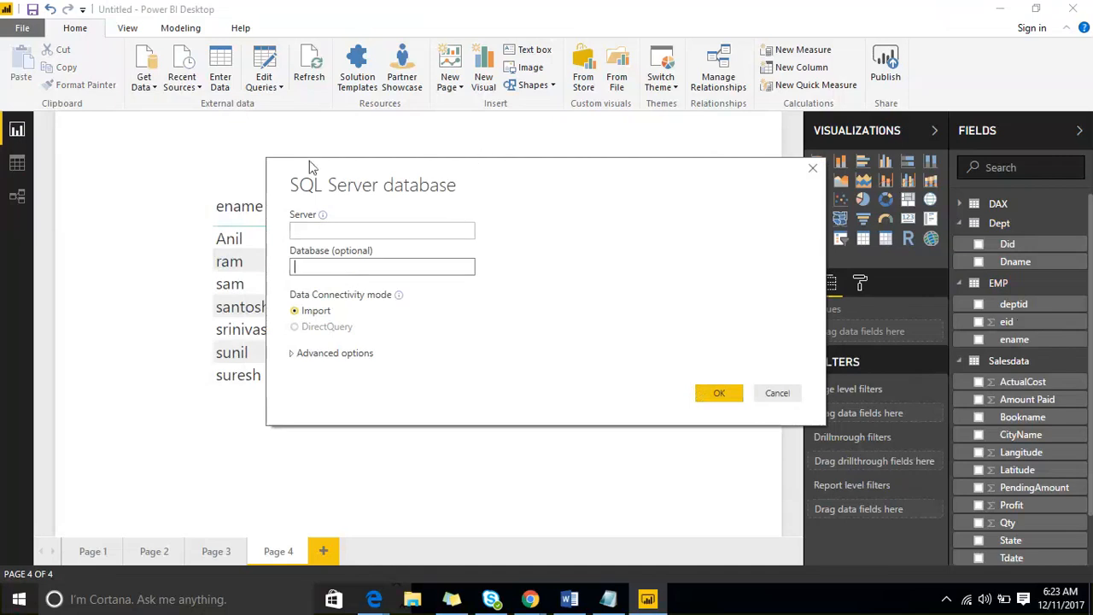
pyautogui.moveTo(311, 166); pyautogui.dragTo(143, 148)
pyautogui.click(589, 376)
pyautogui.click(155, 89)
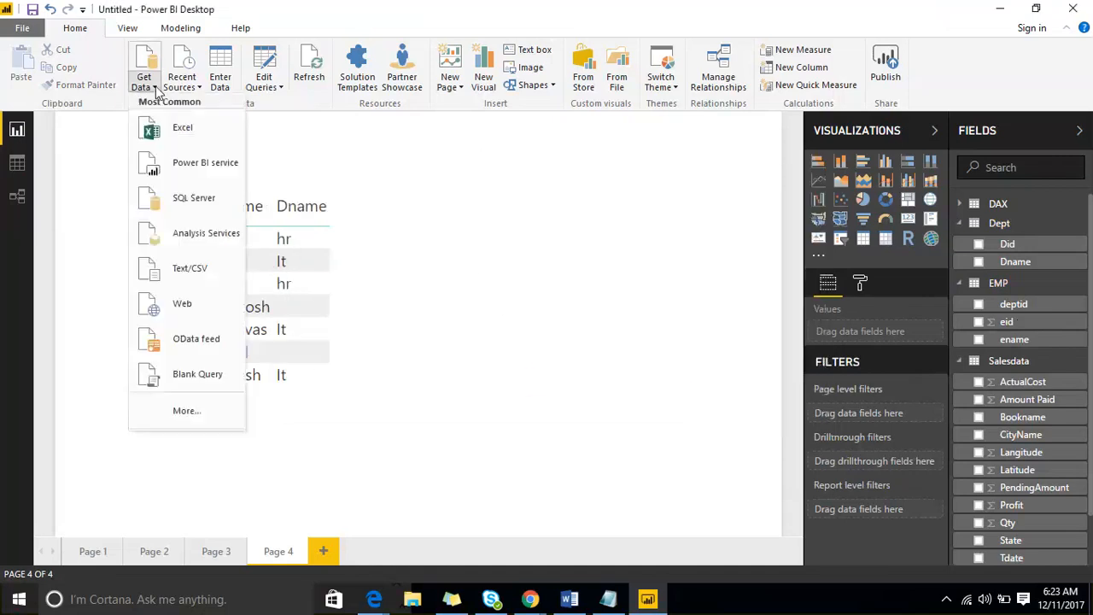
pyautogui.click(209, 412)
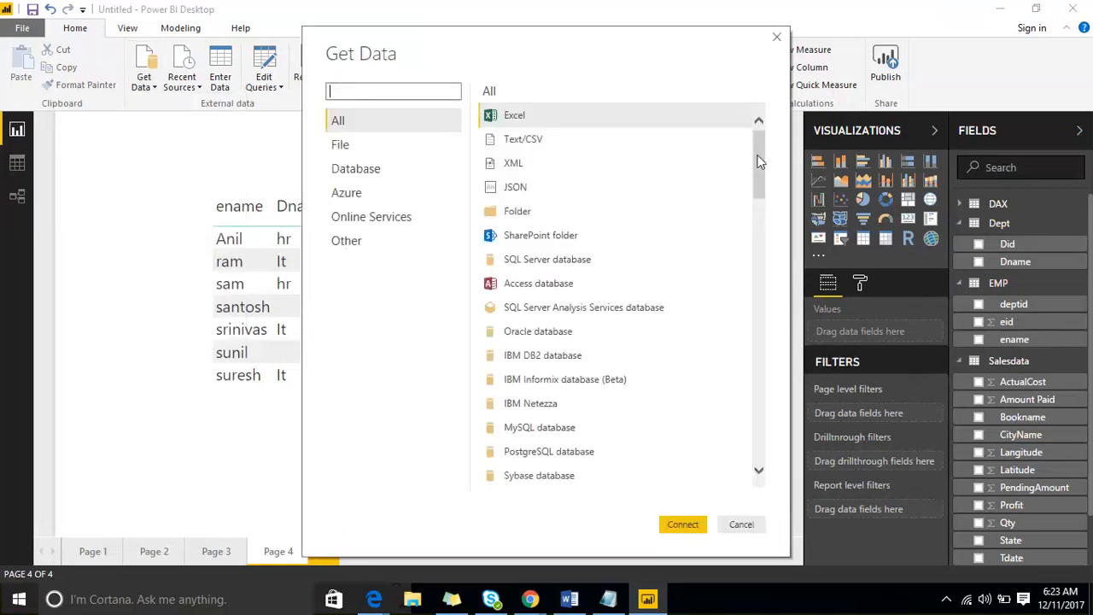
pyautogui.moveTo(759, 162); pyautogui.dragTo(730, 155)
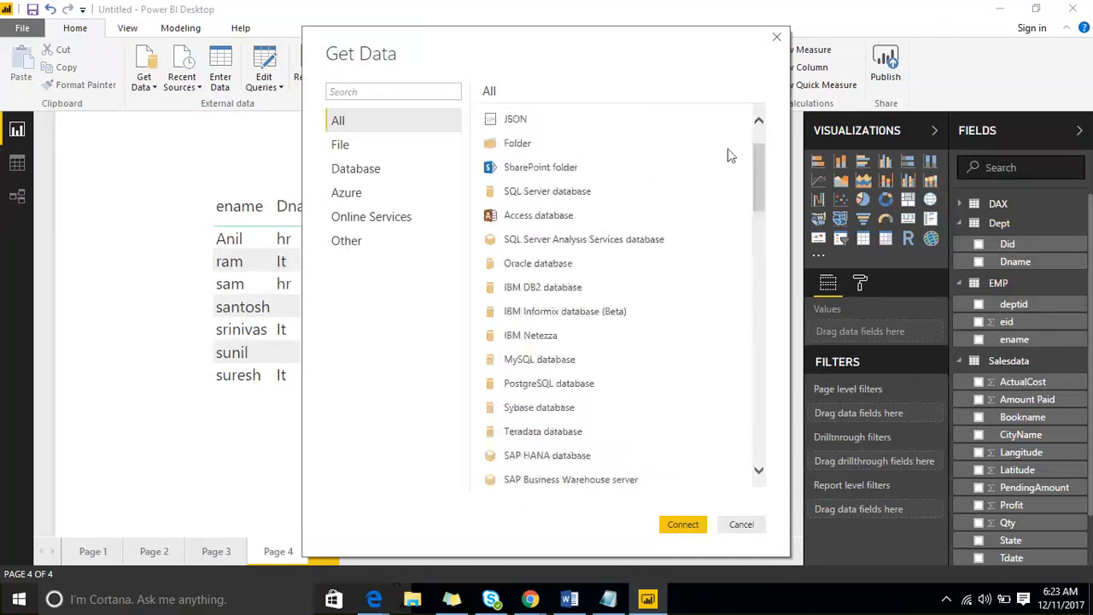
pyautogui.click(340, 146)
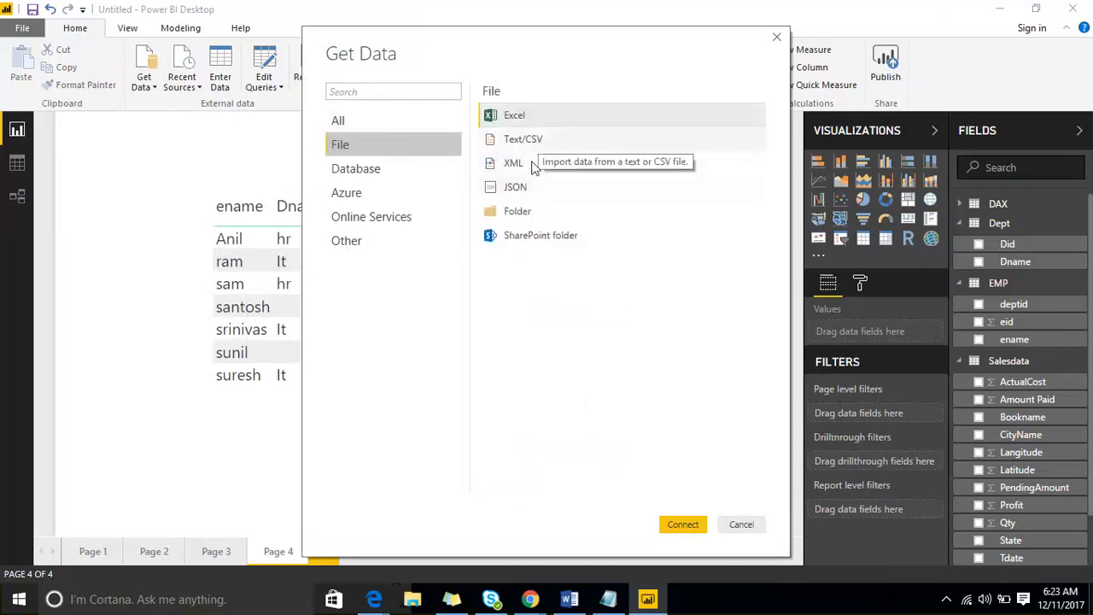
pyautogui.click(394, 174)
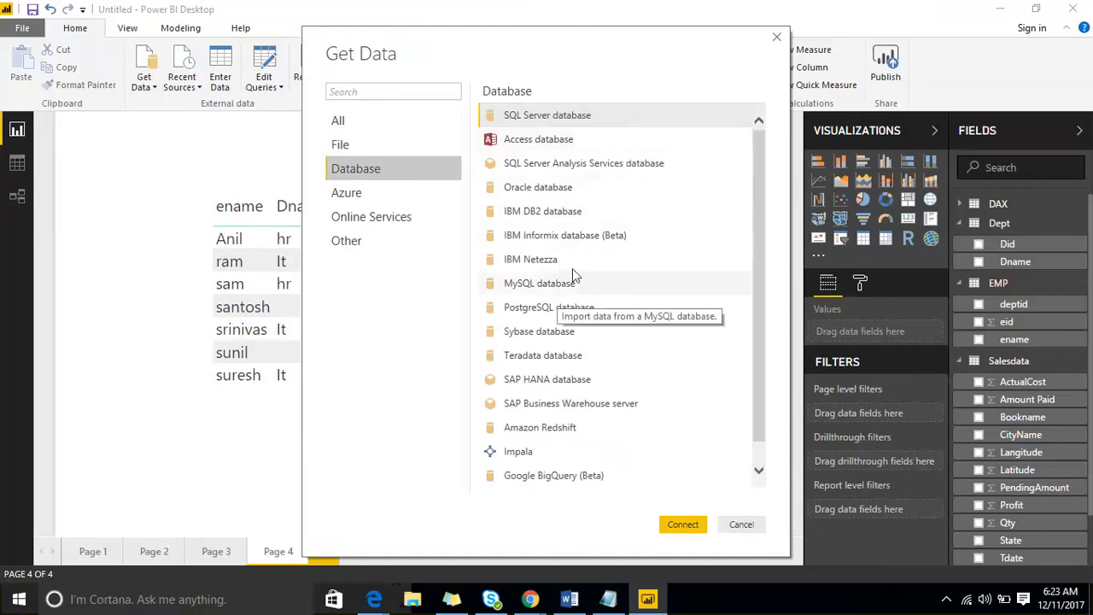
pyautogui.scroll(-1, 595, 256)
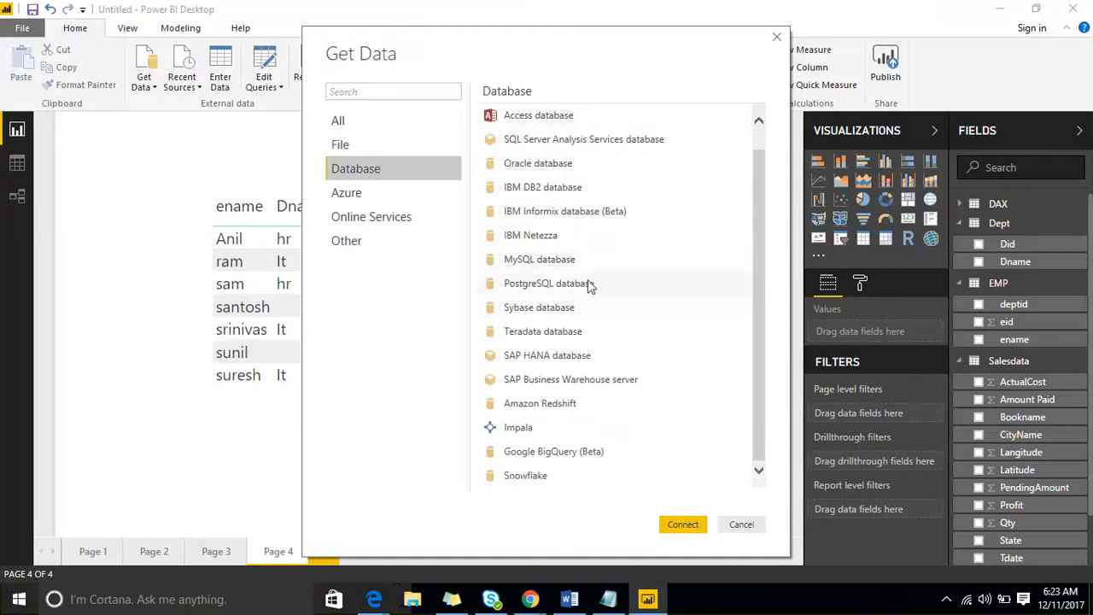
pyautogui.click(358, 199)
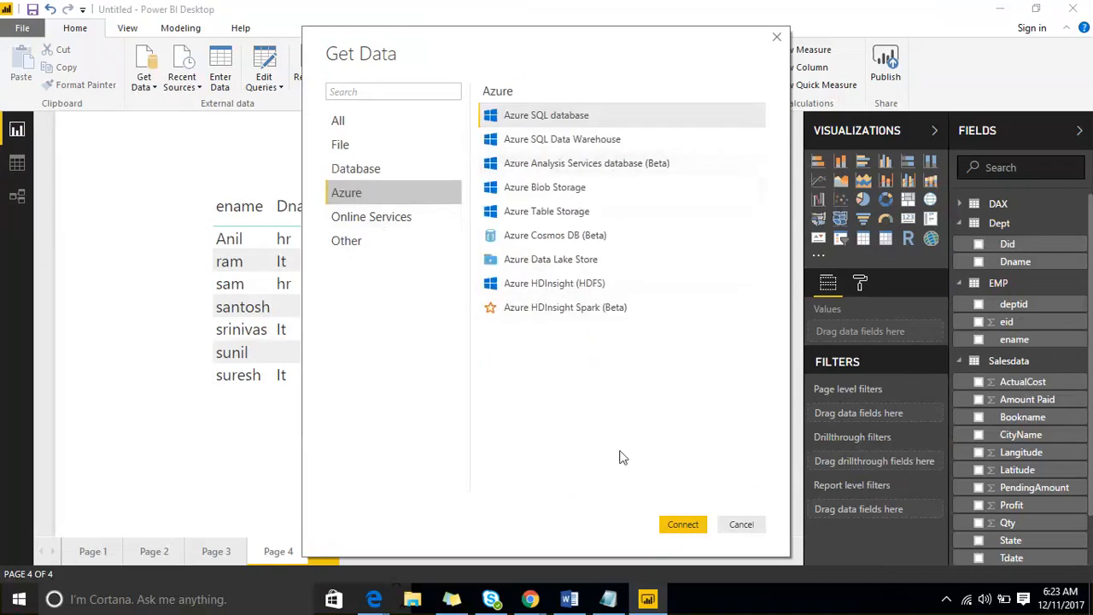
pyautogui.click(736, 526)
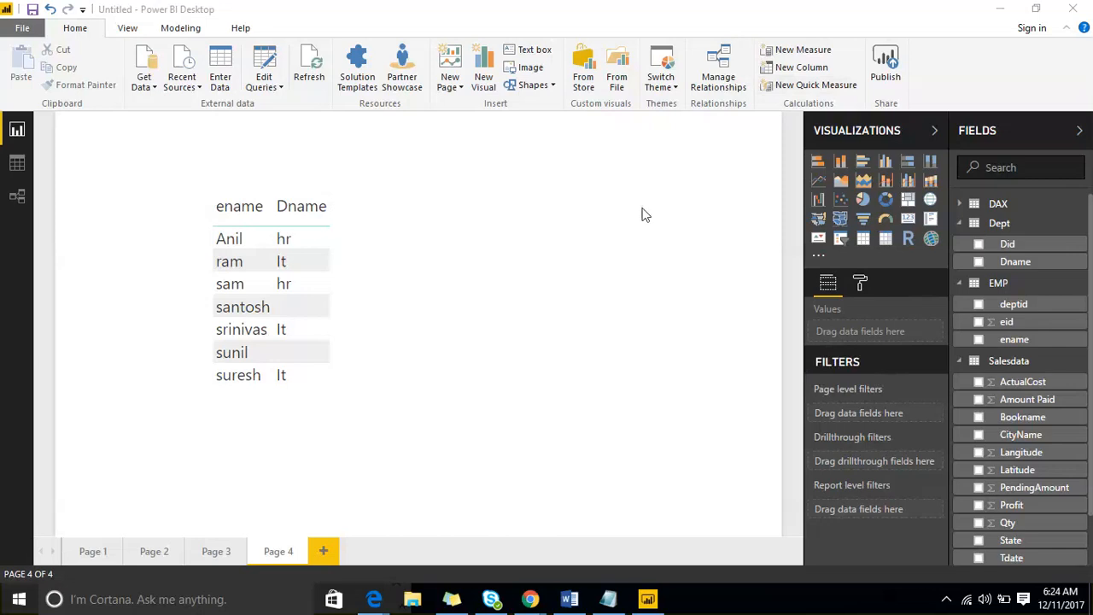
# - Collapse the Visualizations pane, leaving only the Fields list expanded
pyautogui.click(905, 138)
pyautogui.click(1016, 135)
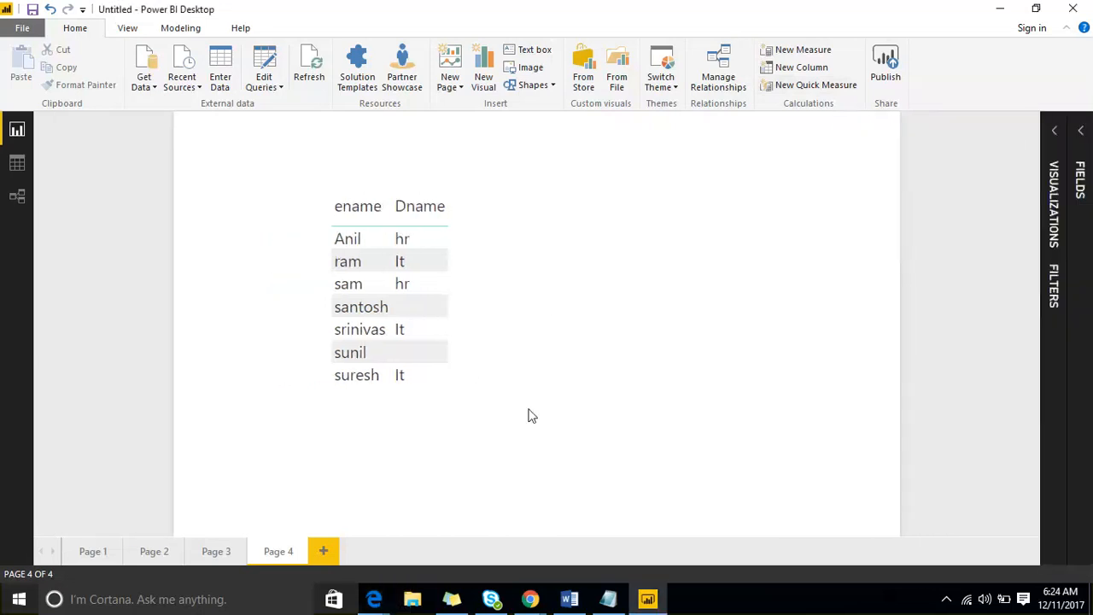
pyautogui.click(1077, 141)
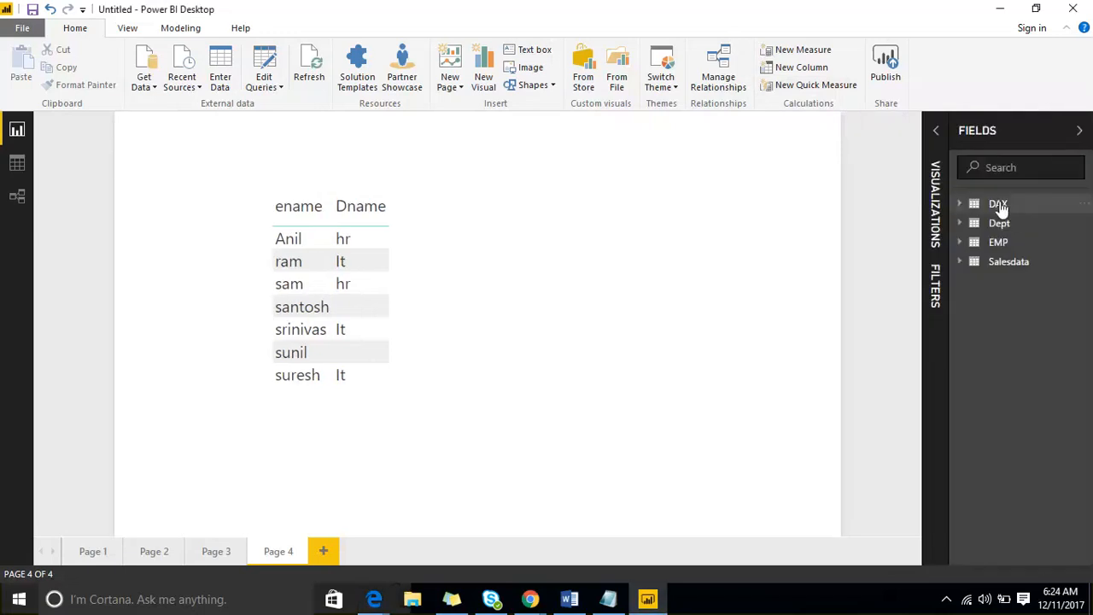
# - Search the field list for 'Amount', clear the search, and bring up Dept's options
pyautogui.click(1003, 168)
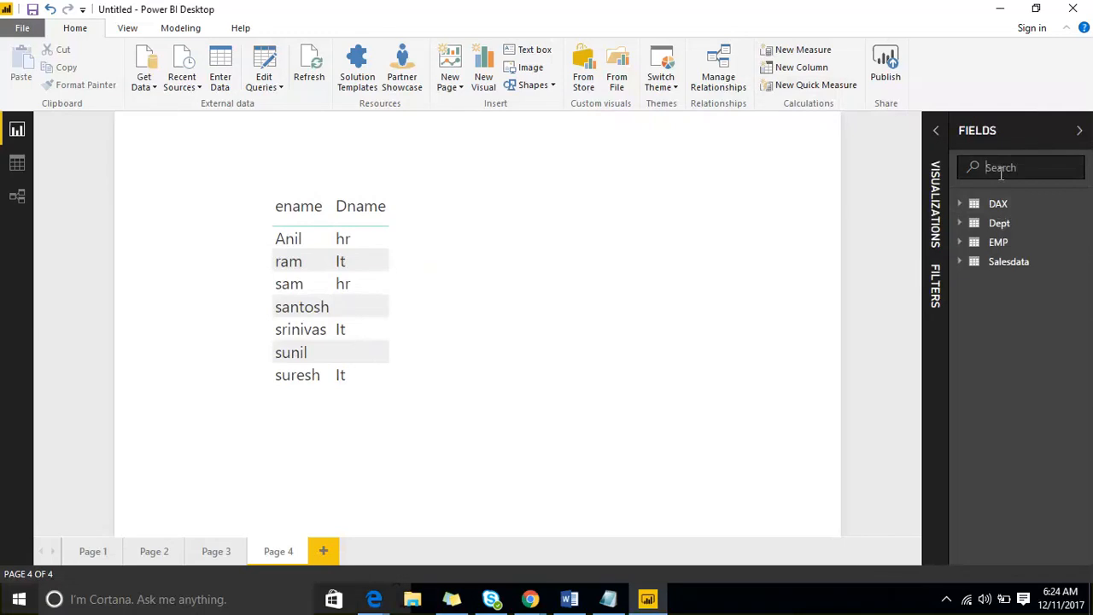
pyautogui.write('Amount')
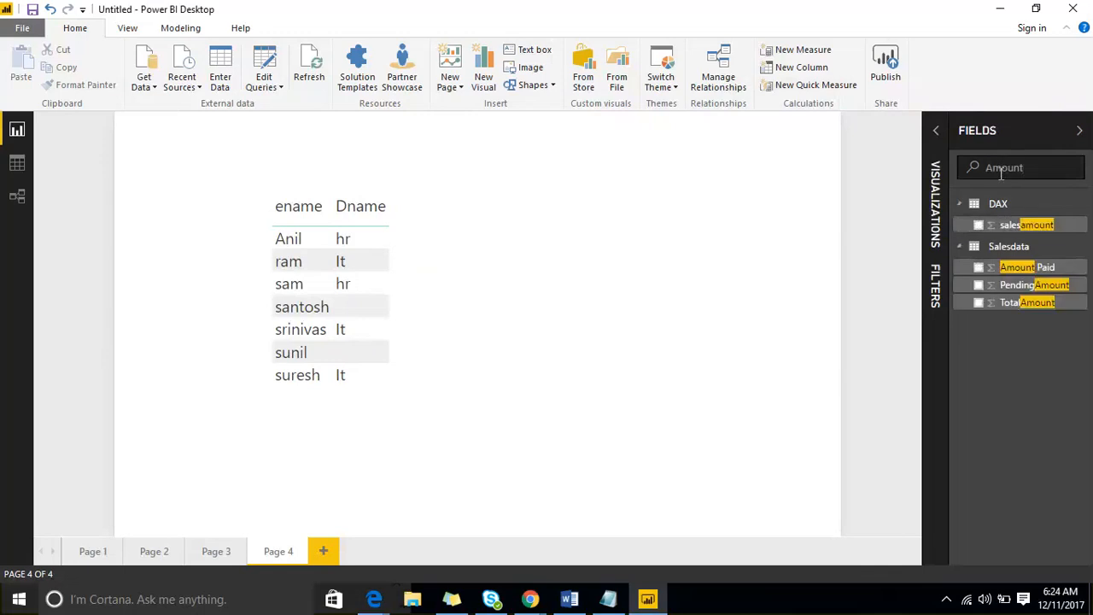
pyautogui.doubleClick(1001, 171)
pyautogui.press('BackSpace')
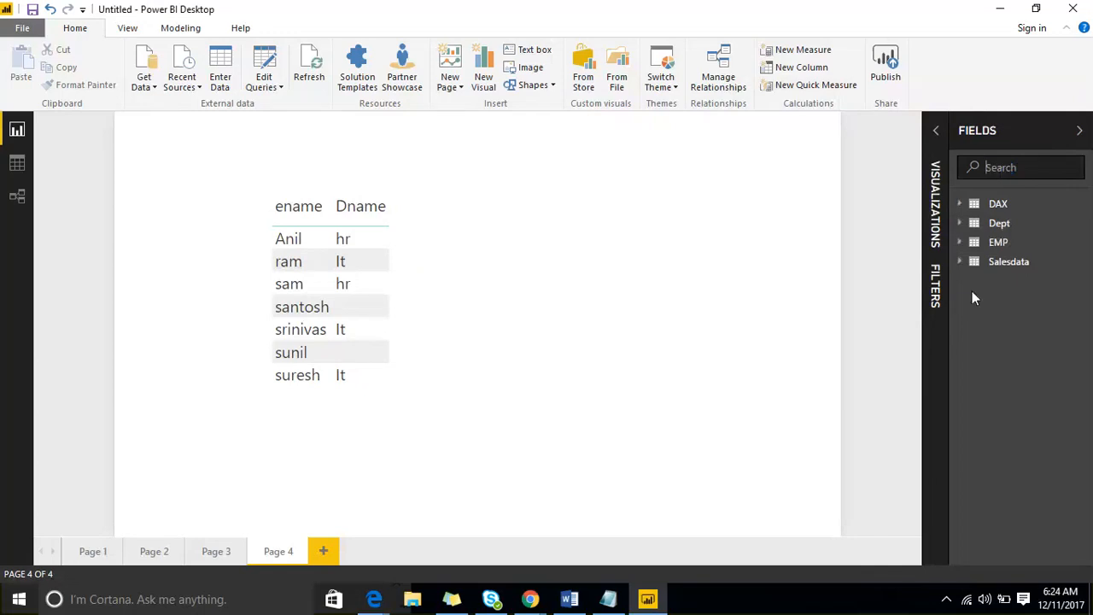
pyautogui.click(1082, 230)
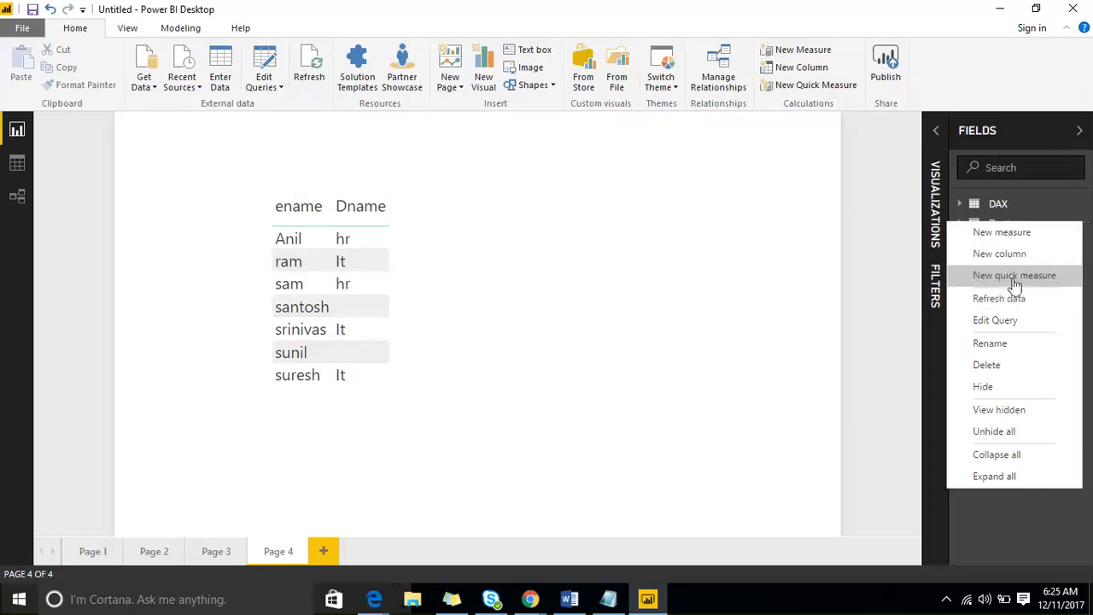
# - Dismiss the Dept options and refresh all of the report's data
pyautogui.click(640, 202)
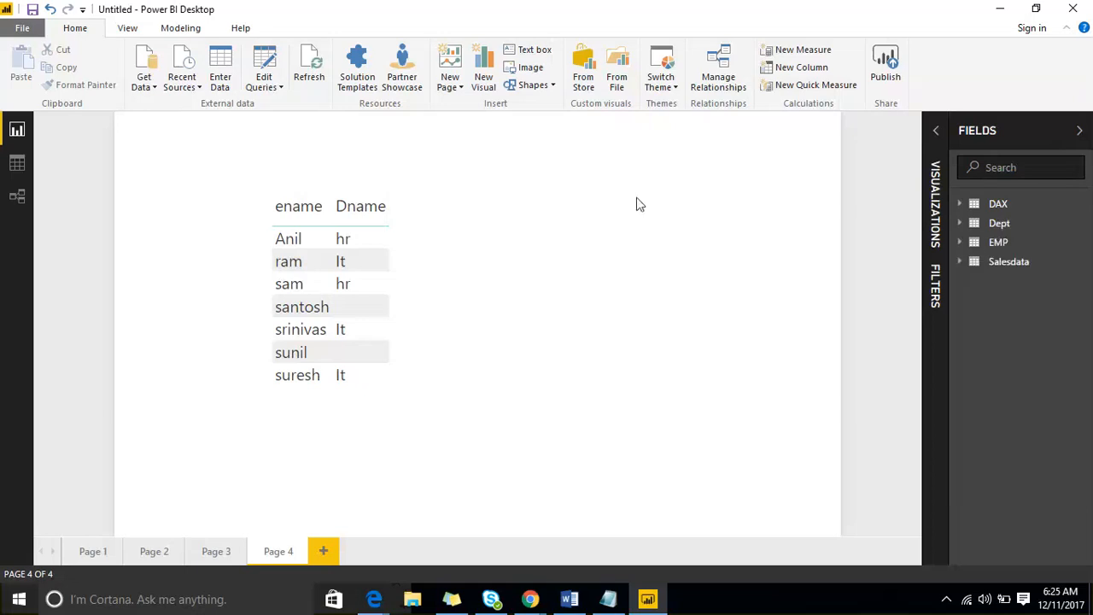
pyautogui.click(312, 79)
pyautogui.click(313, 80)
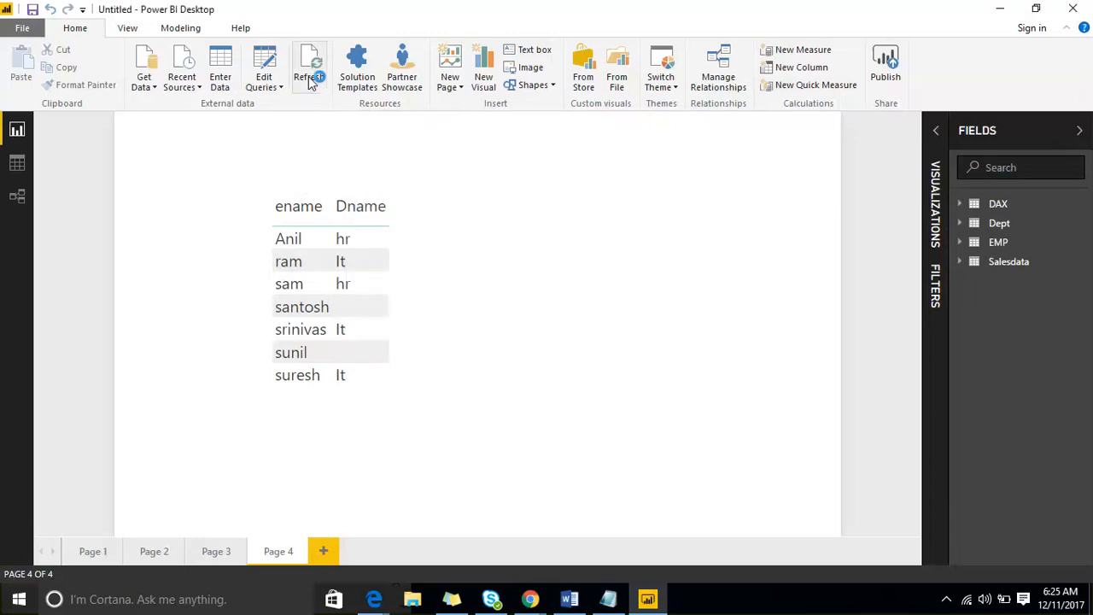
pyautogui.click(310, 79)
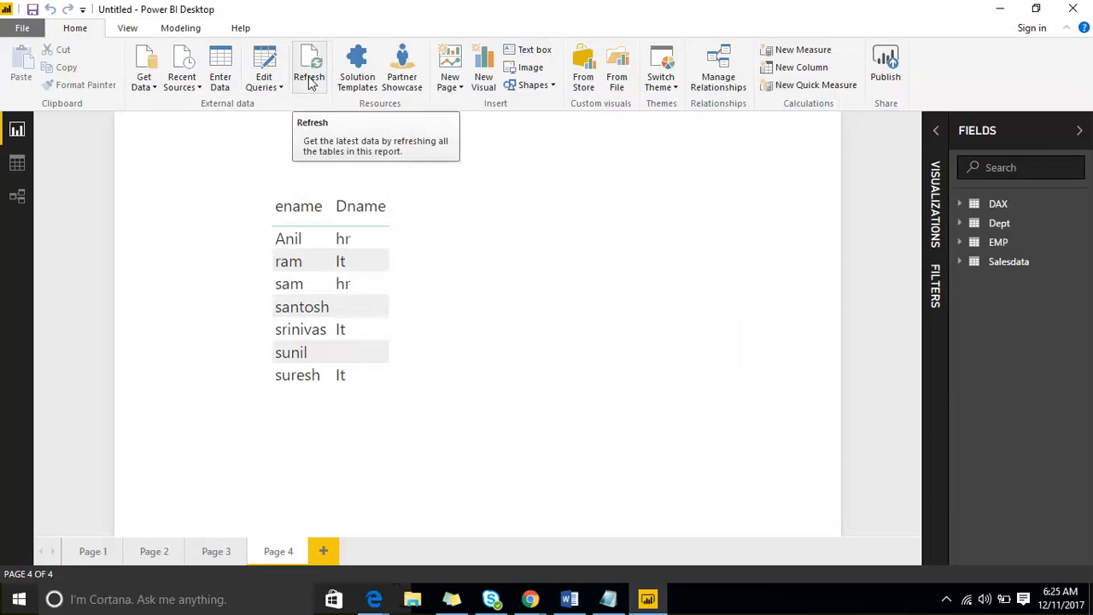
# - Refresh the Salesdata table from its options menu and reopen those options
pyautogui.click(1087, 265)
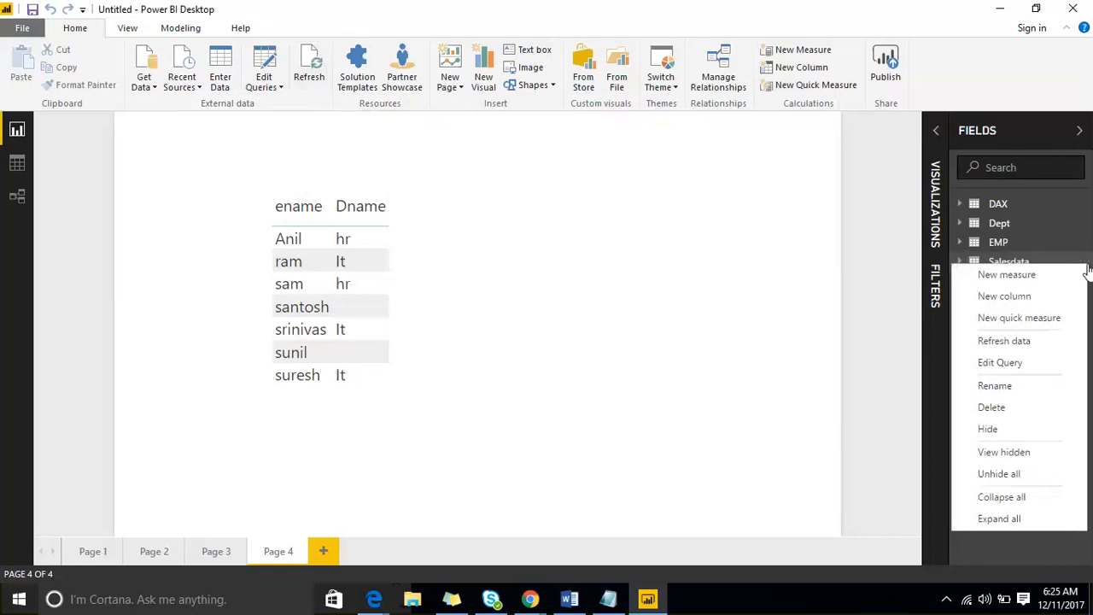
pyautogui.click(1042, 341)
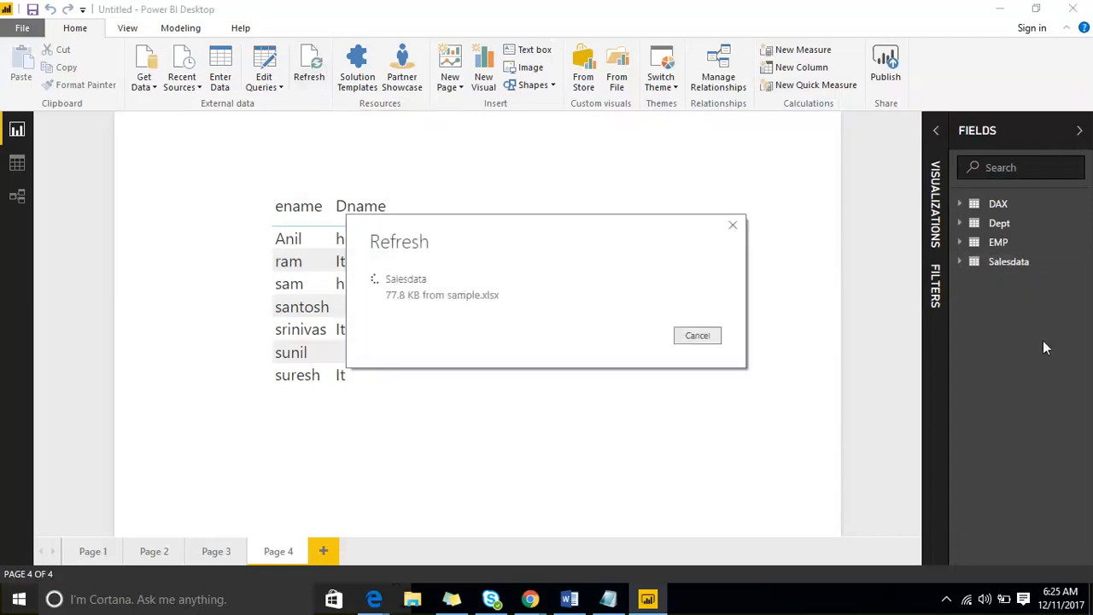
pyautogui.click(1081, 262)
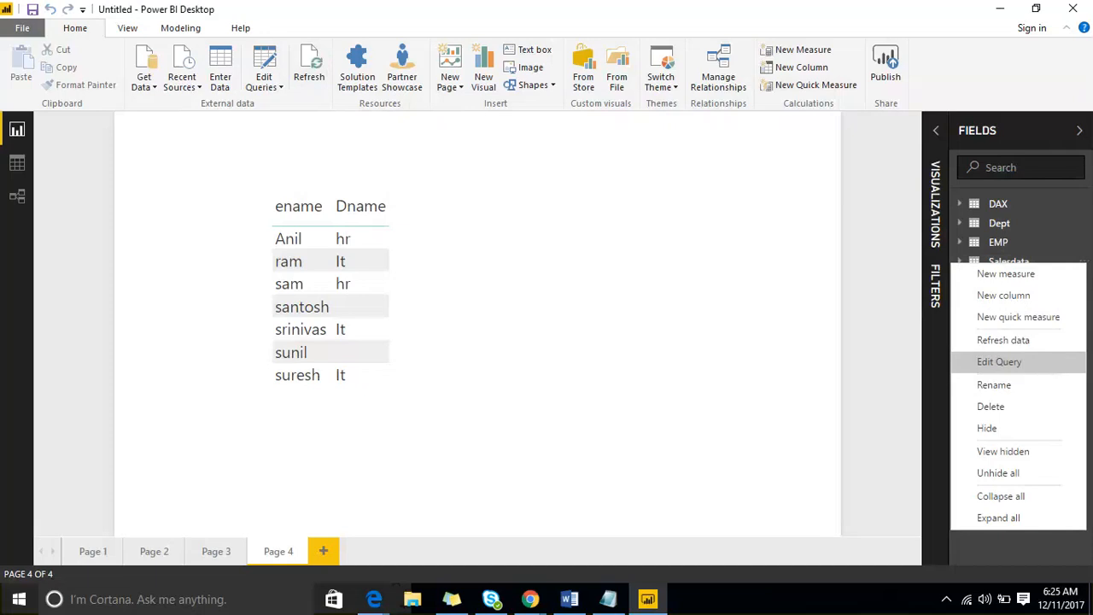
pyautogui.click(19, 169)
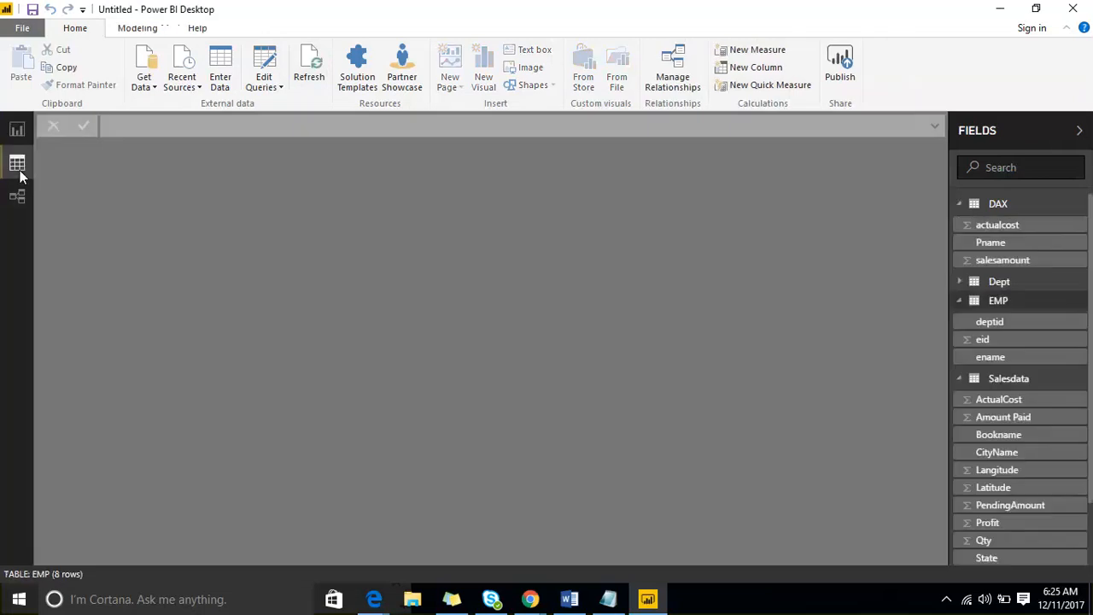
pyautogui.click(1034, 382)
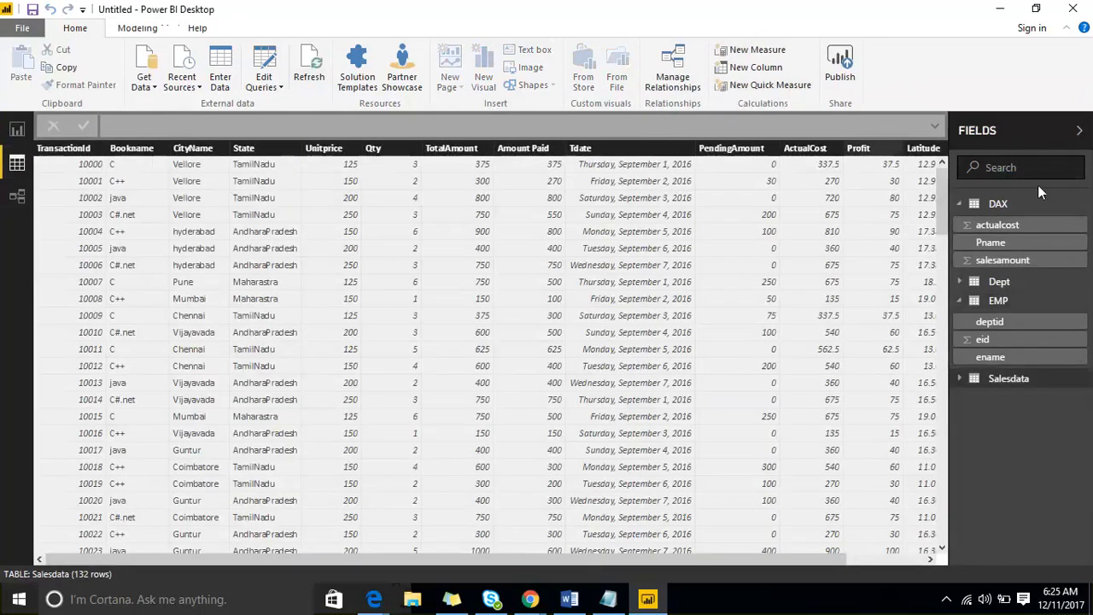
pyautogui.click(14, 134)
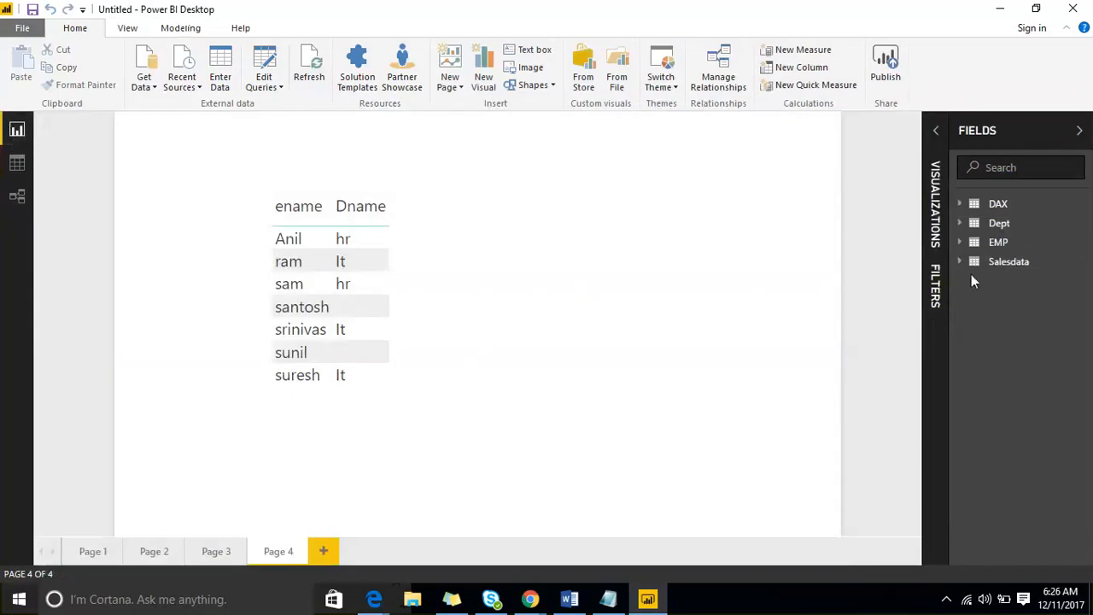
pyautogui.click(1080, 261)
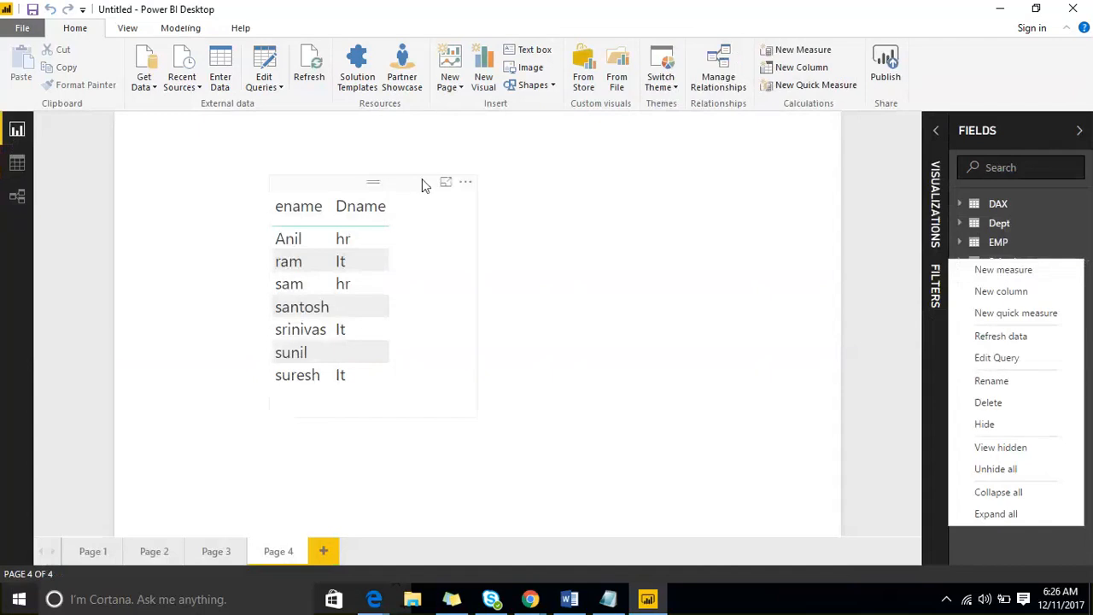
pyautogui.click(273, 89)
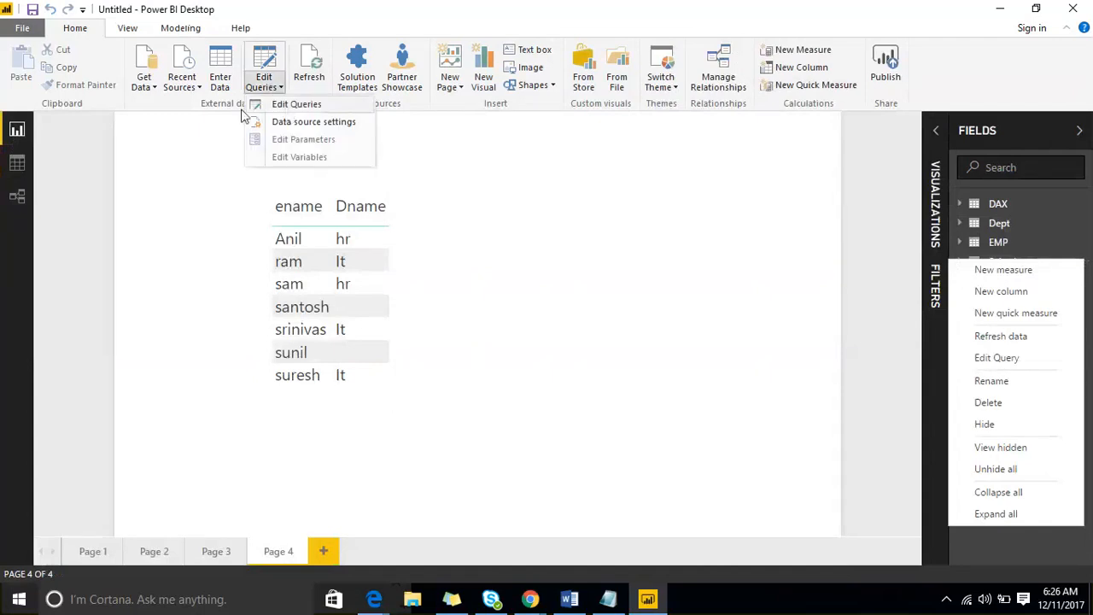
pyautogui.click(163, 165)
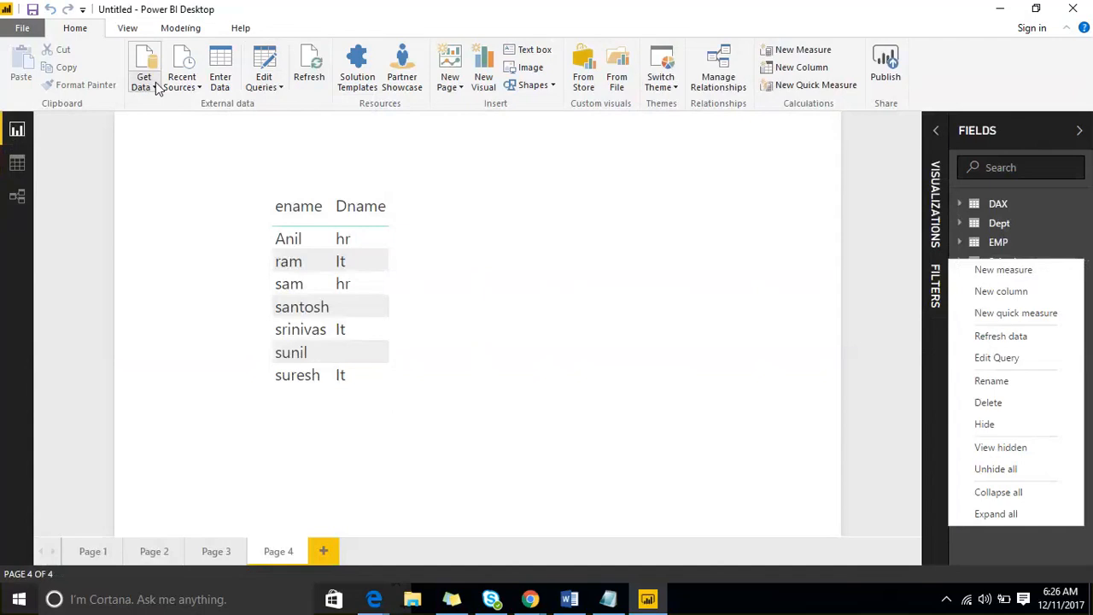
pyautogui.click(182, 81)
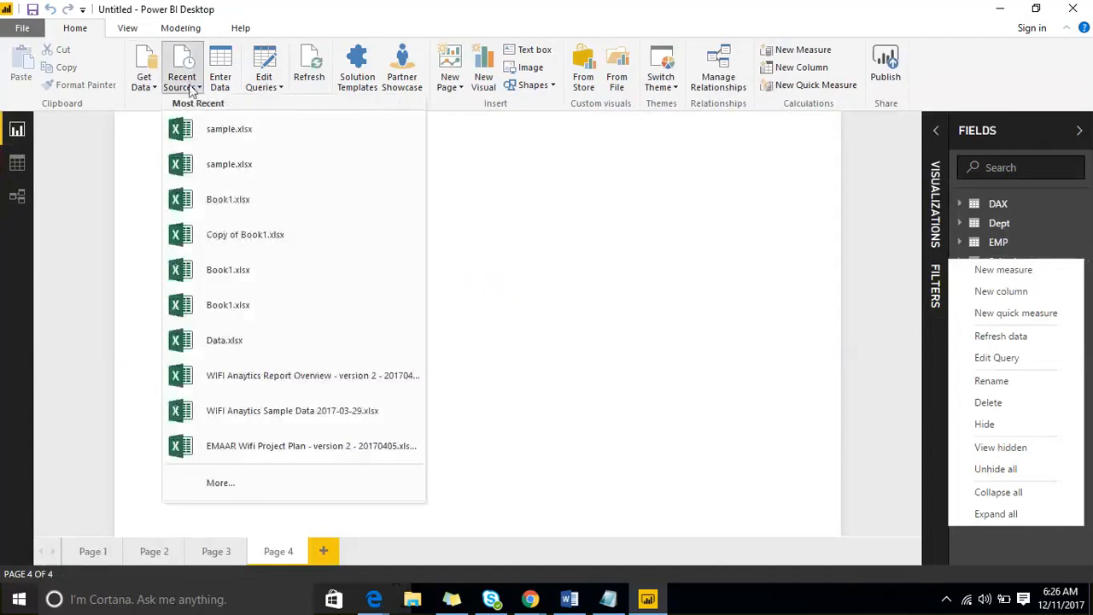
pyautogui.click(215, 133)
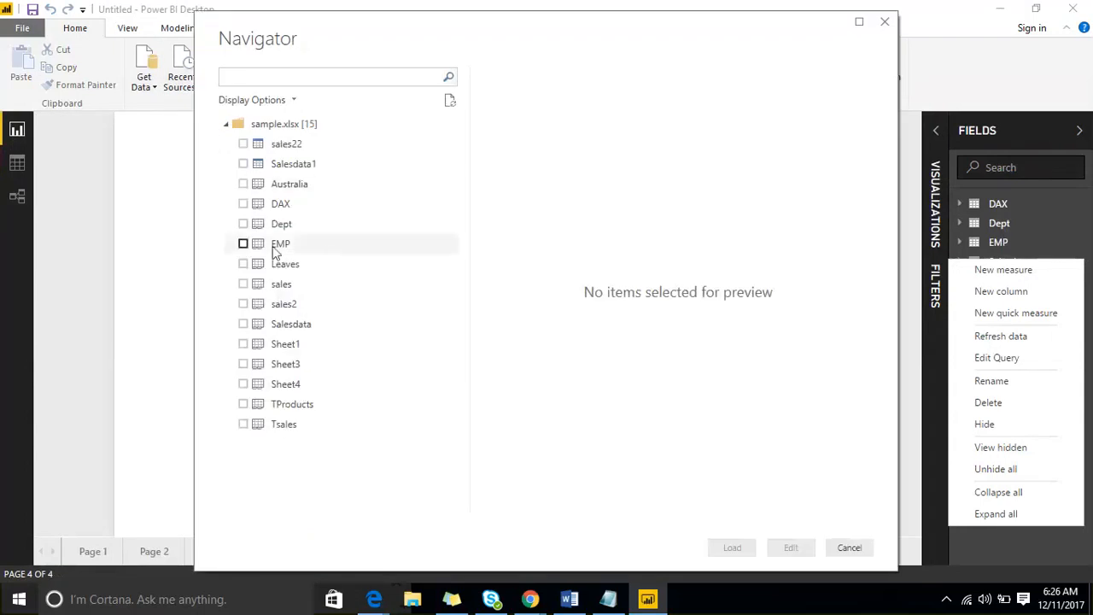
pyautogui.click(244, 185)
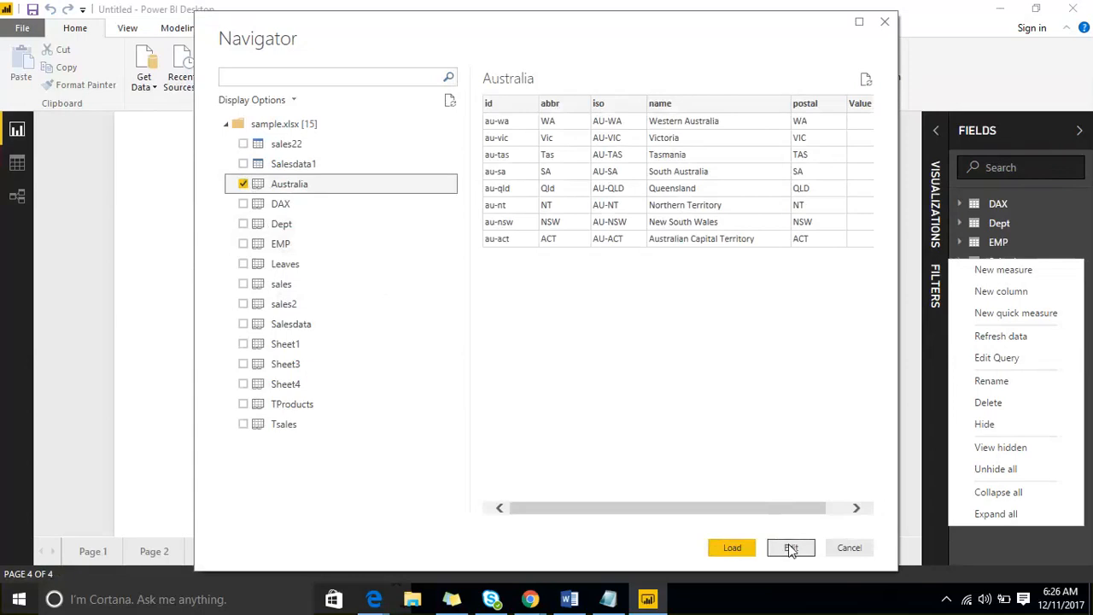
pyautogui.click(847, 548)
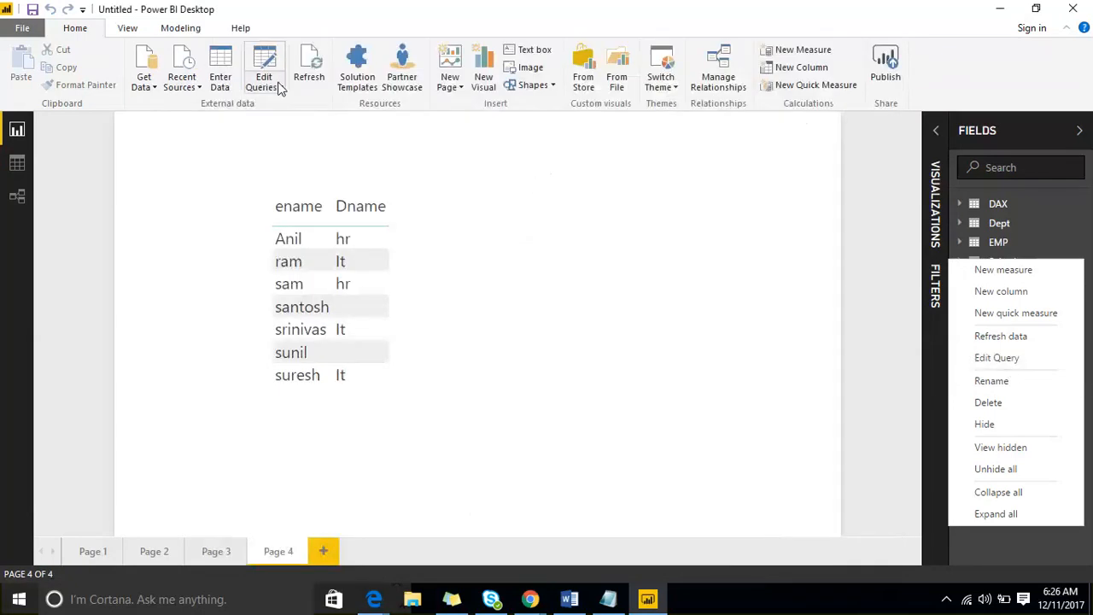
# - In a maximized Query Editor, keep only Salesdata's Bookname, CityName, State and Amount Paid columns
pyautogui.click(987, 358)
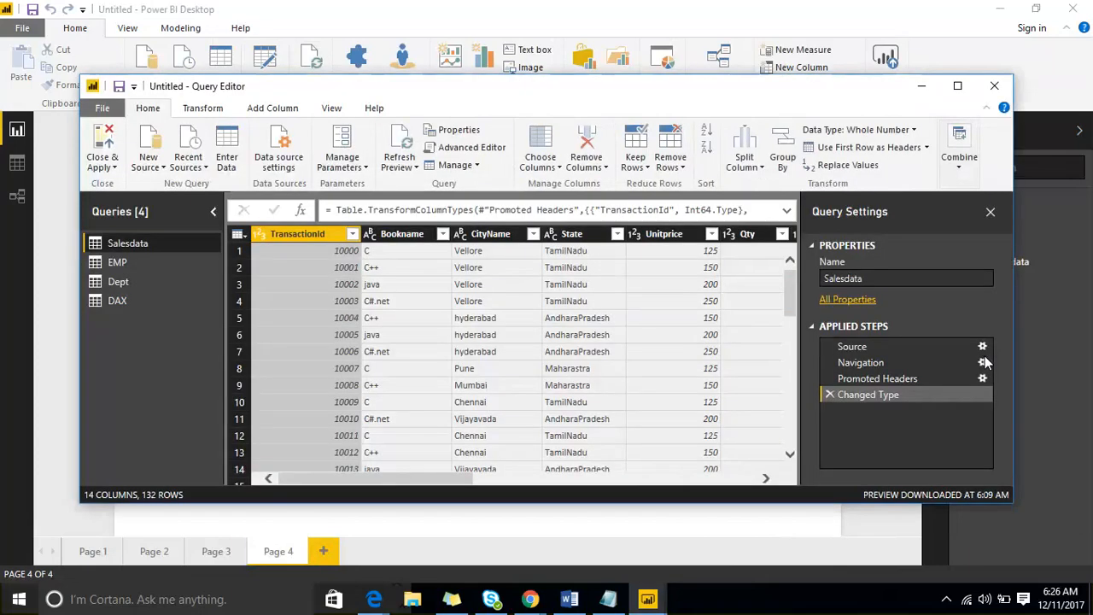
pyautogui.click(957, 87)
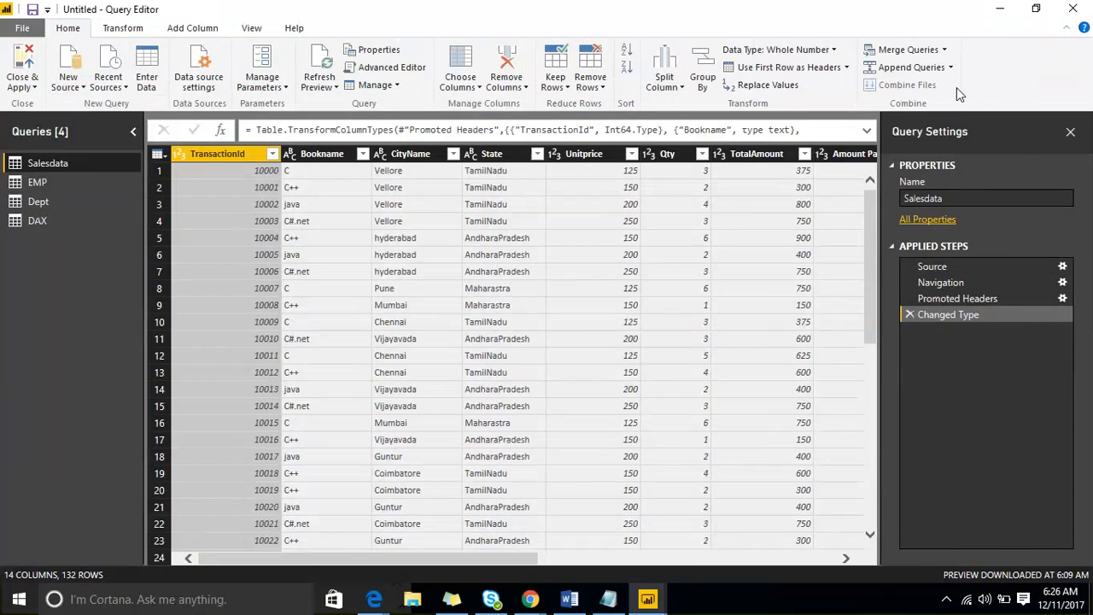
pyautogui.click(159, 154)
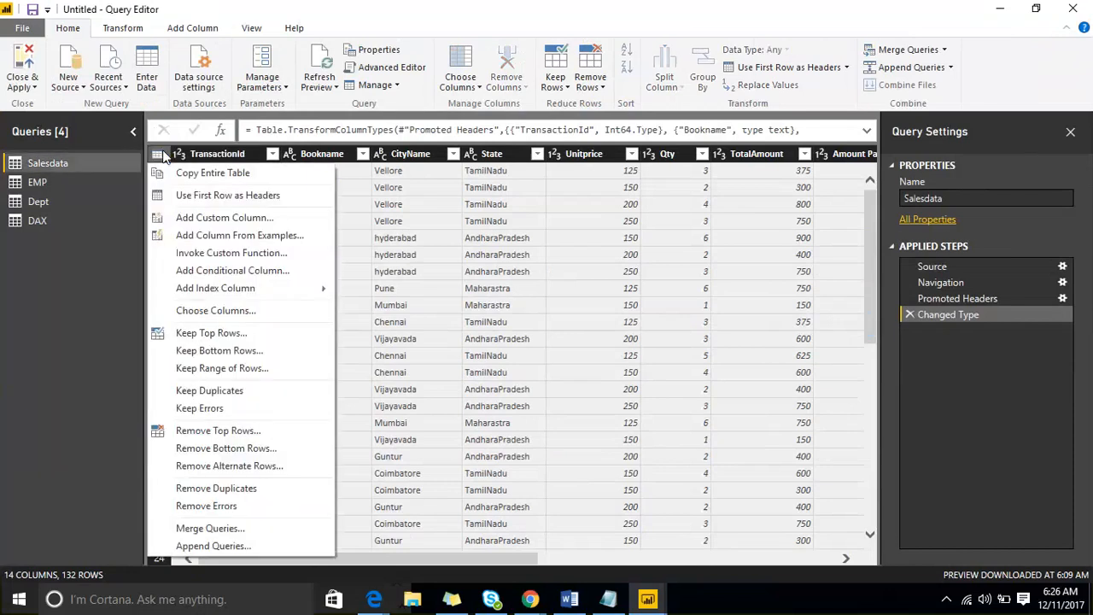
pyautogui.click(259, 314)
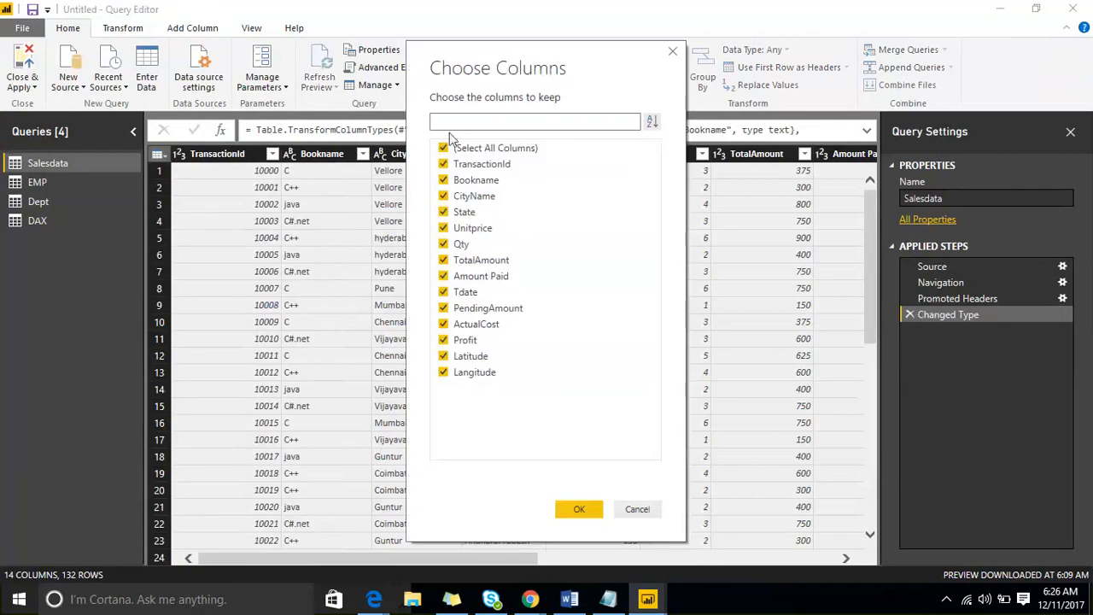
pyautogui.click(443, 148)
pyautogui.click(443, 179)
pyautogui.click(443, 196)
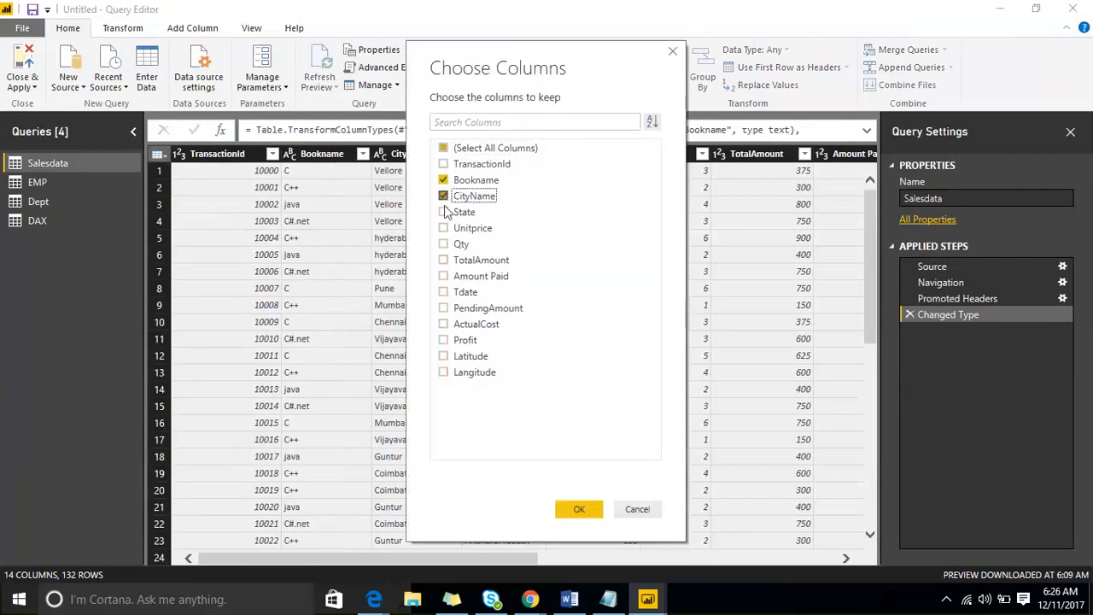
pyautogui.click(443, 211)
pyautogui.click(443, 276)
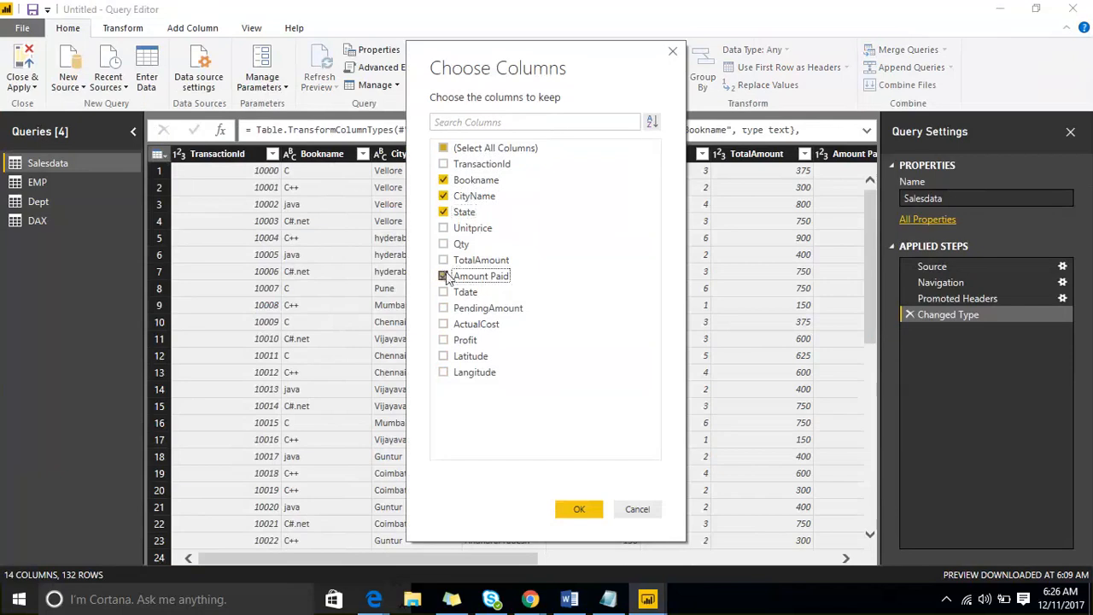
pyautogui.click(565, 508)
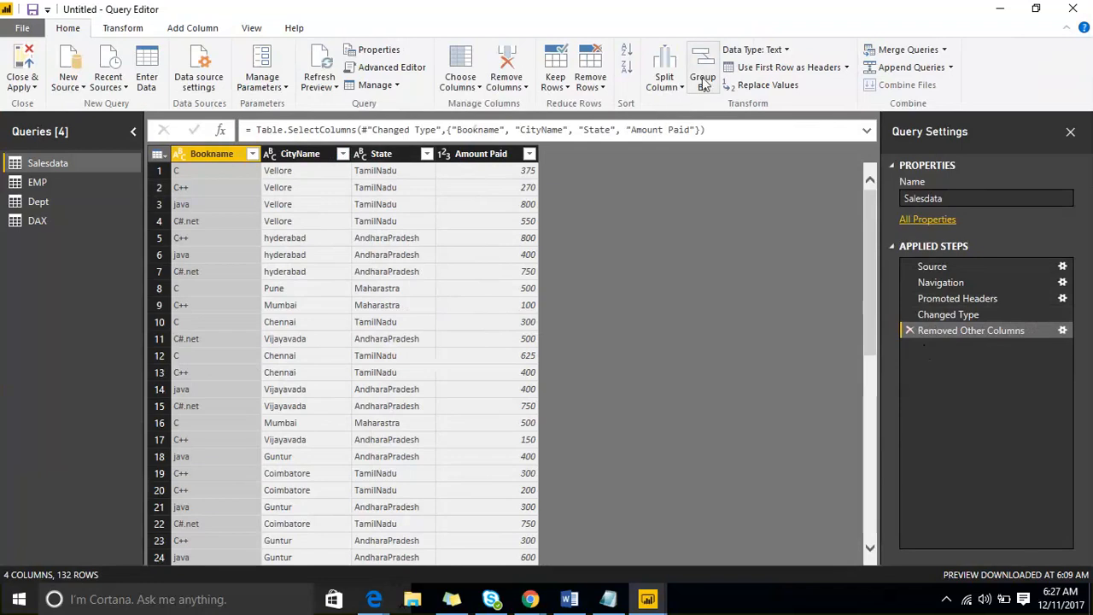
# - Close the Query Editor and apply the column changes to the report
pyautogui.click(111, 28)
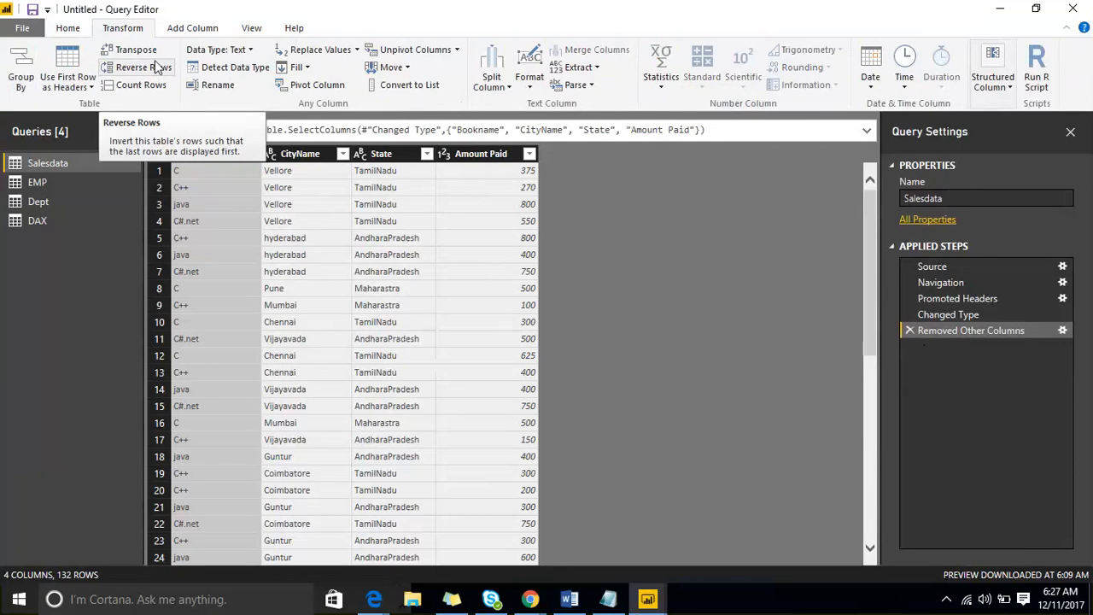
pyautogui.click(67, 27)
pyautogui.click(34, 88)
pyautogui.click(43, 104)
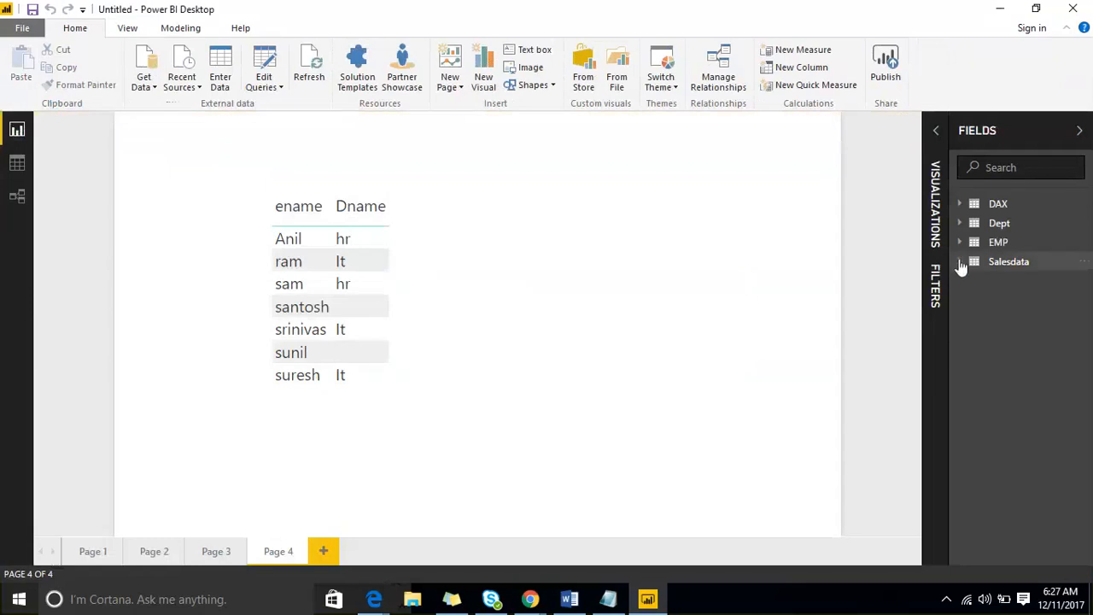
# - Expand Salesdata to show its four fields and reopen its query for editing
pyautogui.click(960, 263)
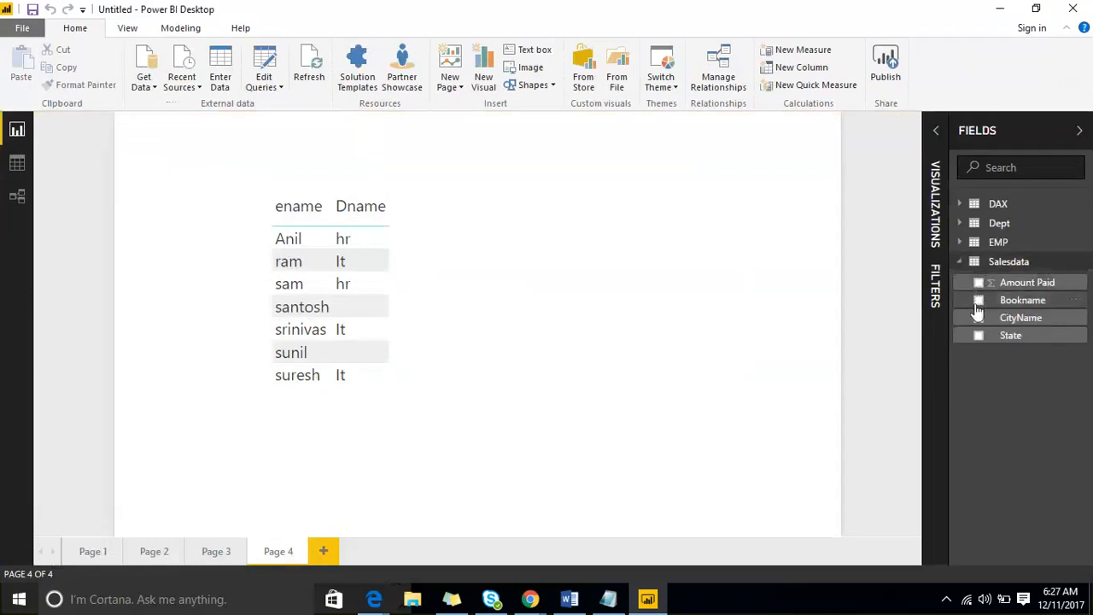
pyautogui.click(1080, 263)
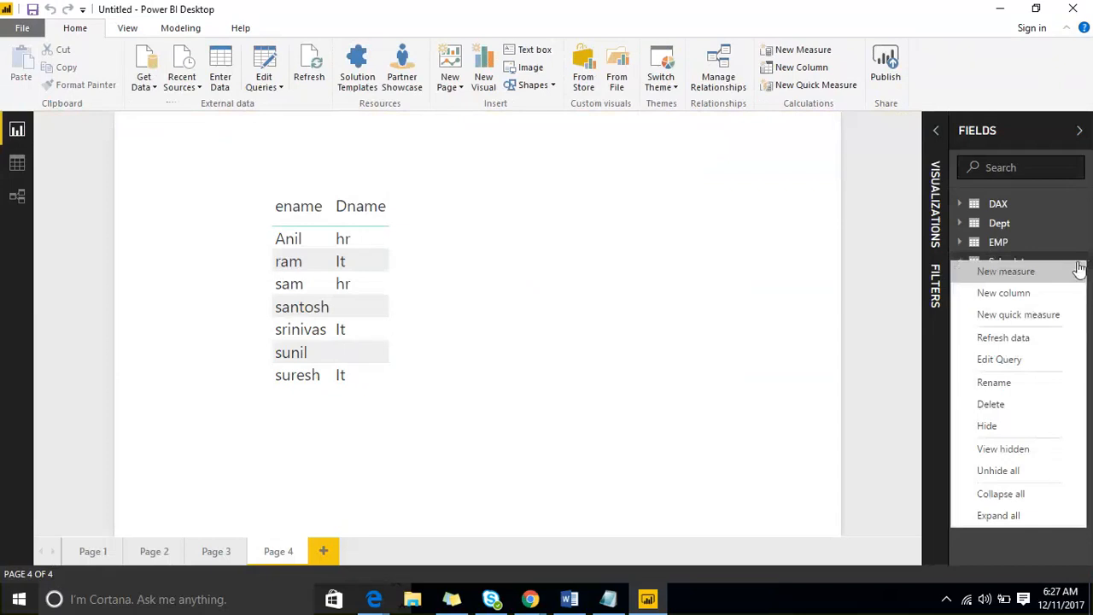
pyautogui.click(1028, 365)
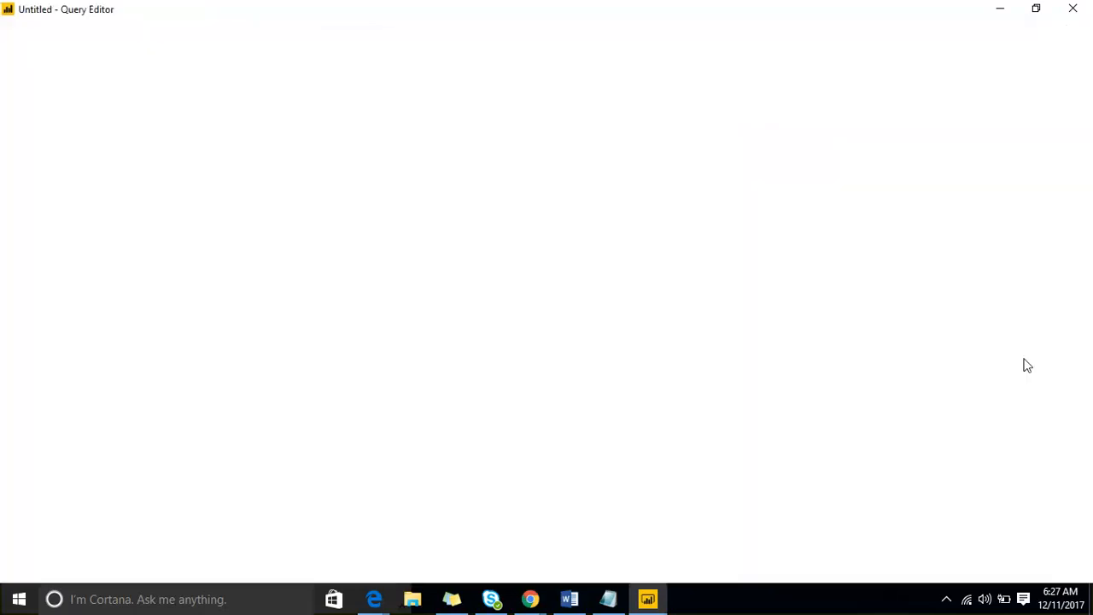
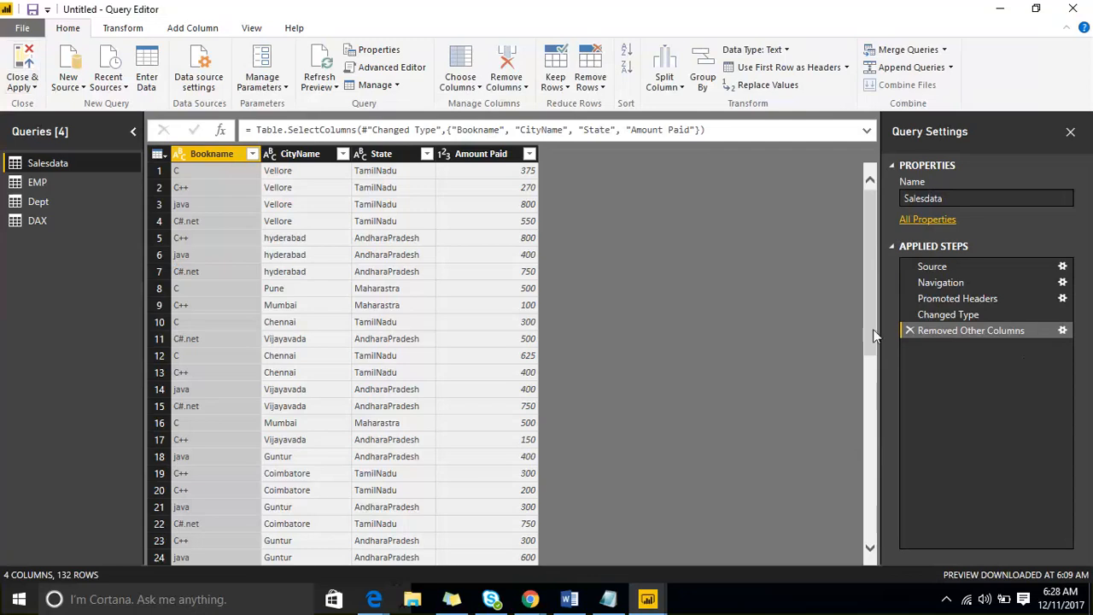
# - Drop the 'Removed Other Columns' step and Close & Apply to reload all 14 Salesdata columns
pyautogui.click(909, 330)
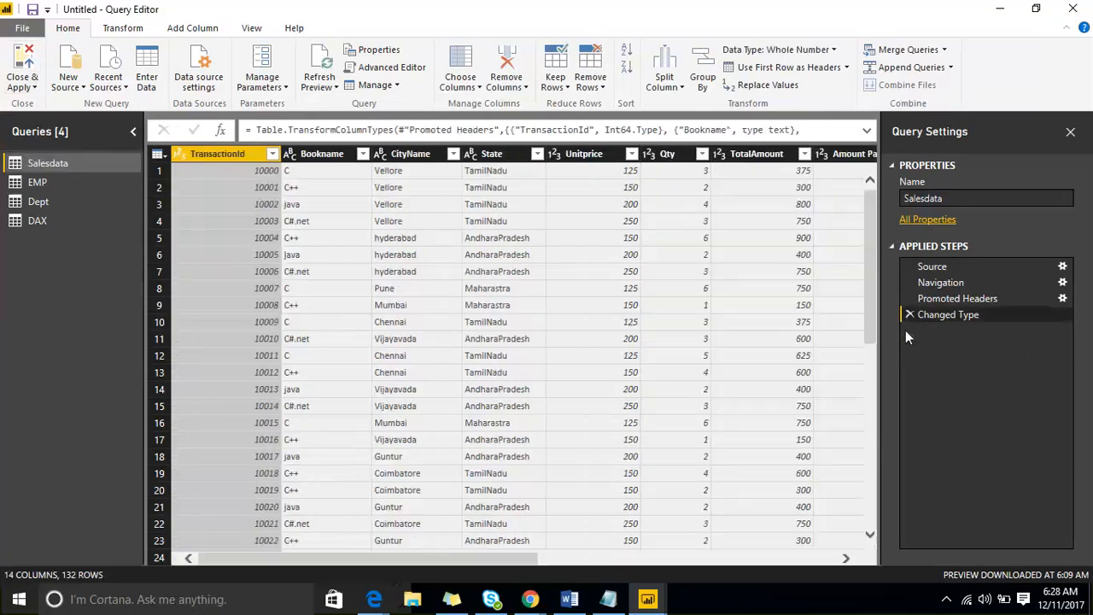
pyautogui.click(33, 87)
pyautogui.click(46, 105)
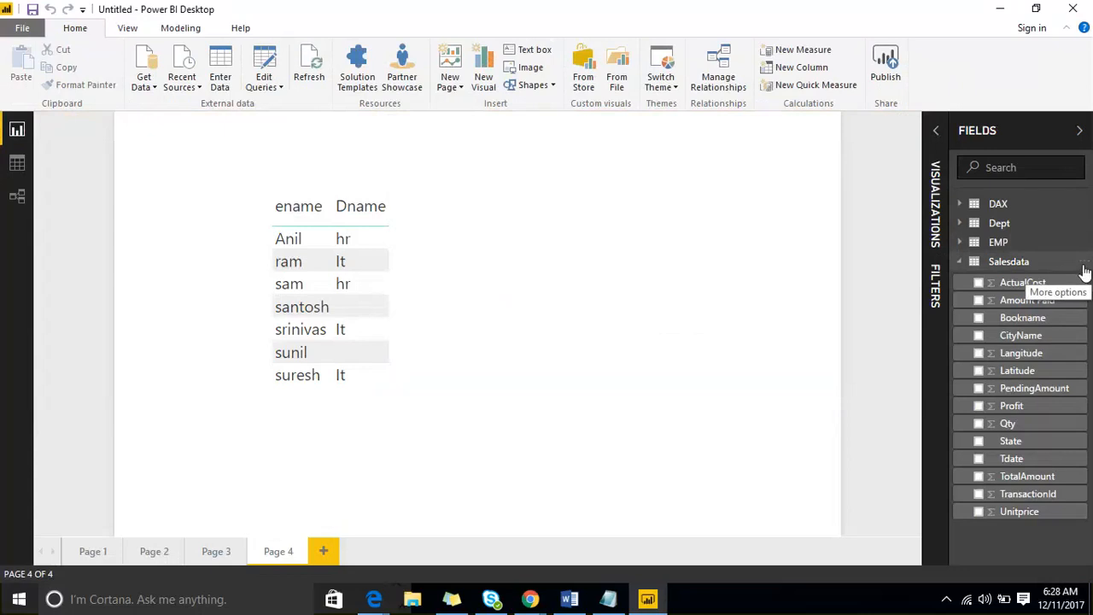
pyautogui.click(1084, 266)
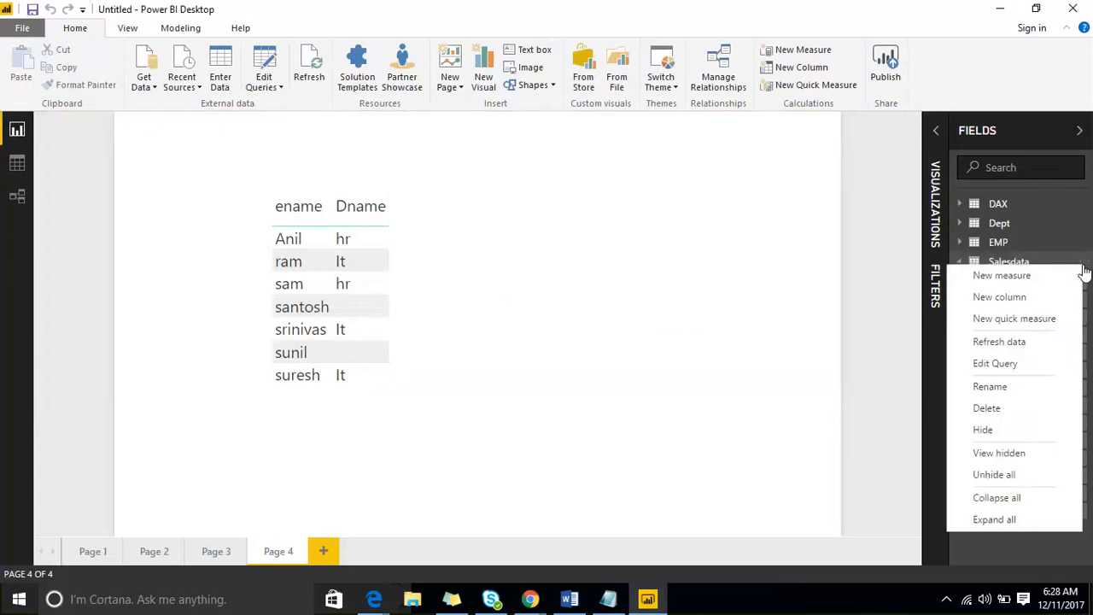
pyautogui.click(1045, 365)
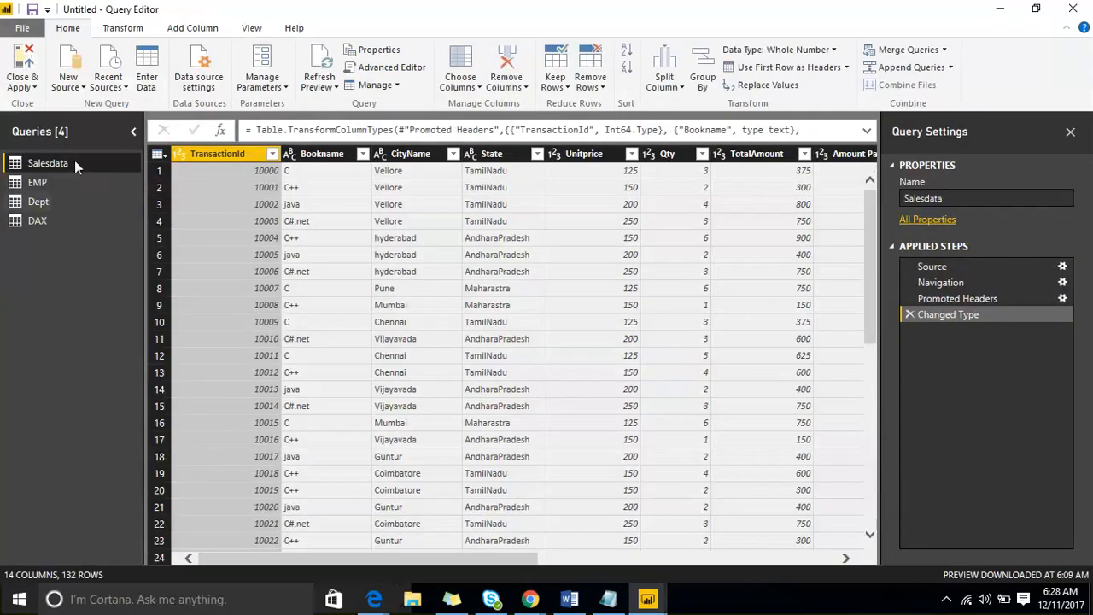
pyautogui.rightClick(75, 160)
pyautogui.rightClick(331, 159)
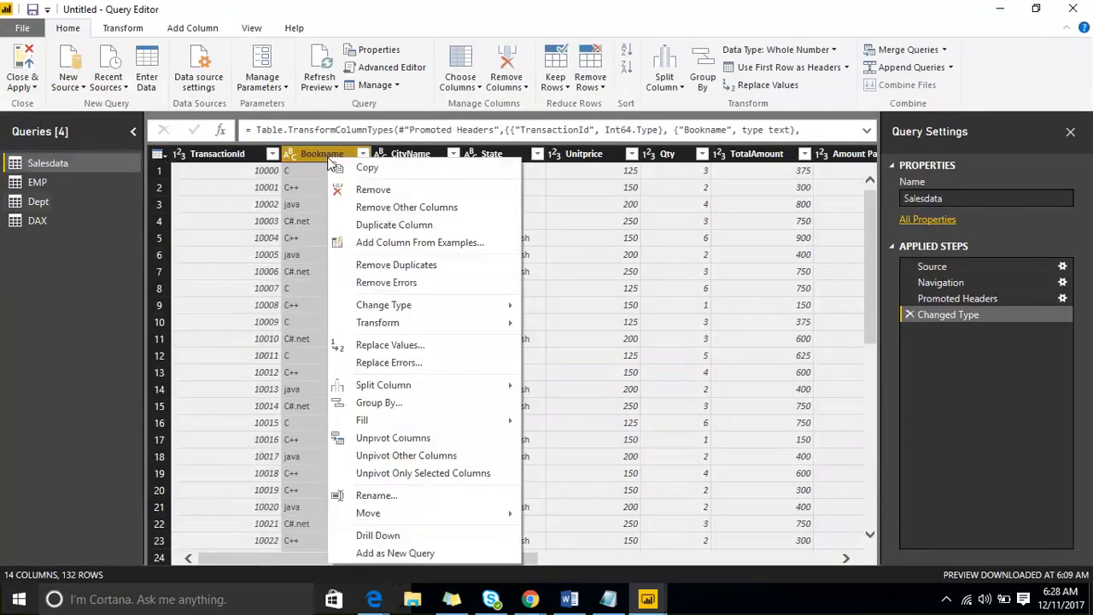
pyautogui.click(160, 168)
pyautogui.click(157, 155)
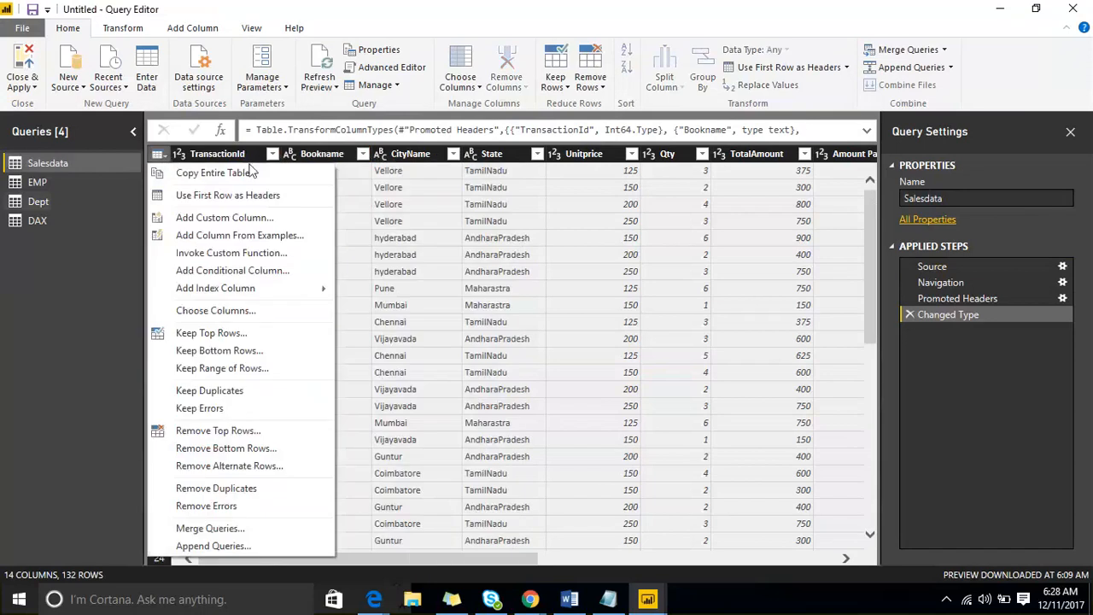
pyautogui.click(272, 154)
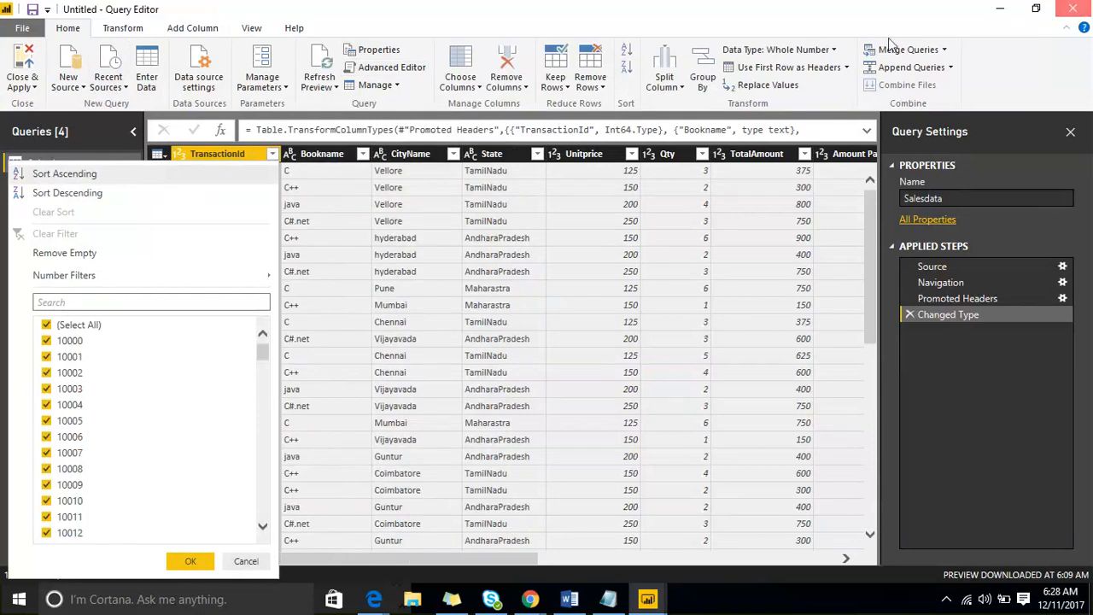
pyautogui.click(1073, 8)
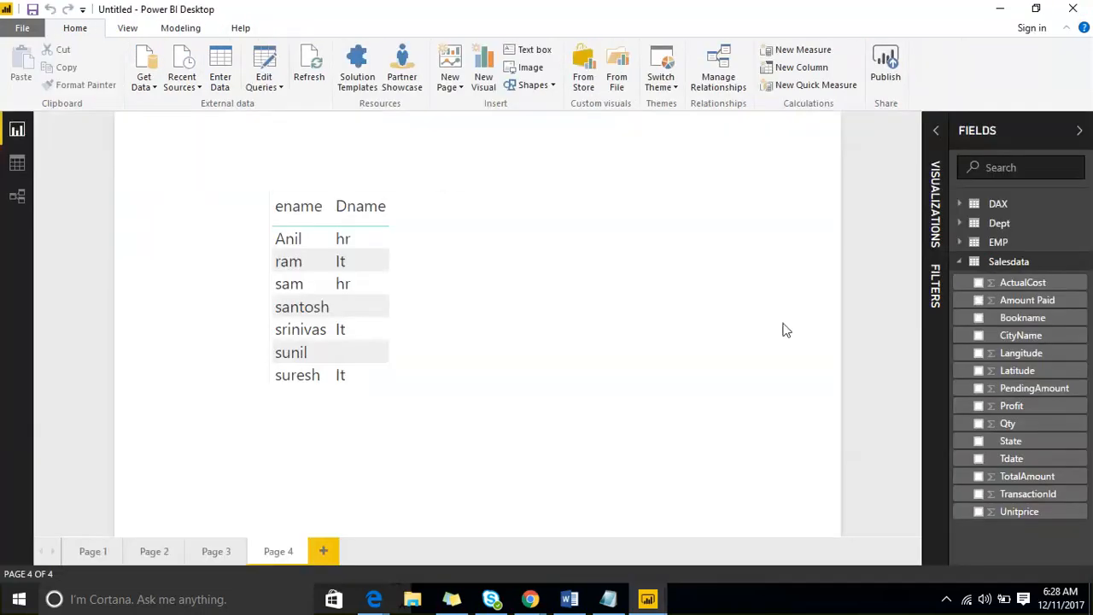
# - Hide Salesdata from its options menu so the field list shows only DAX, Dept and EMP
pyautogui.click(1085, 263)
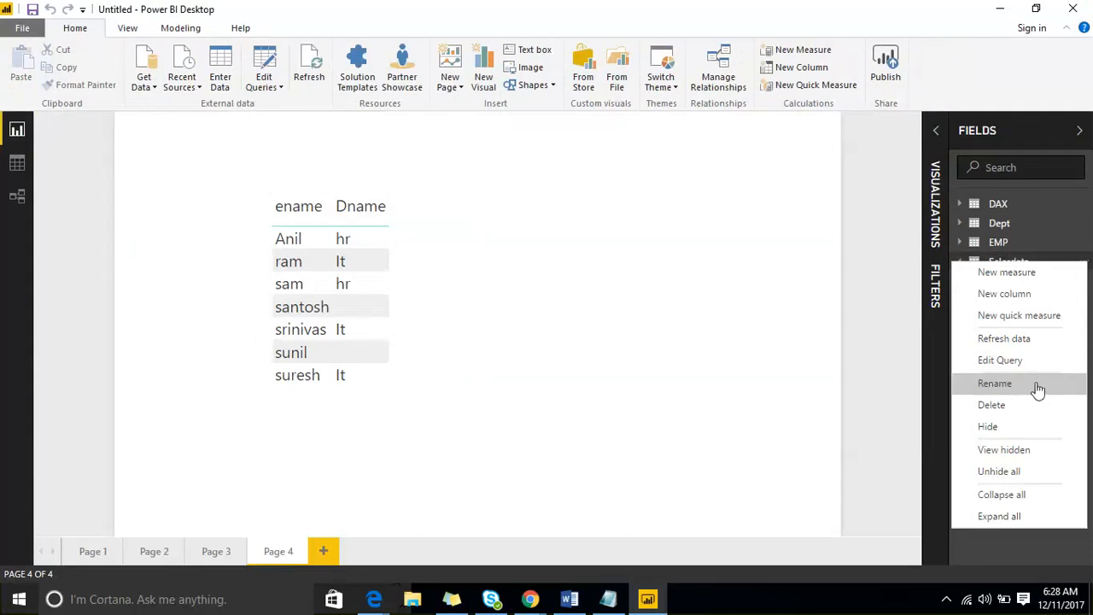
pyautogui.click(995, 383)
pyautogui.click(1085, 265)
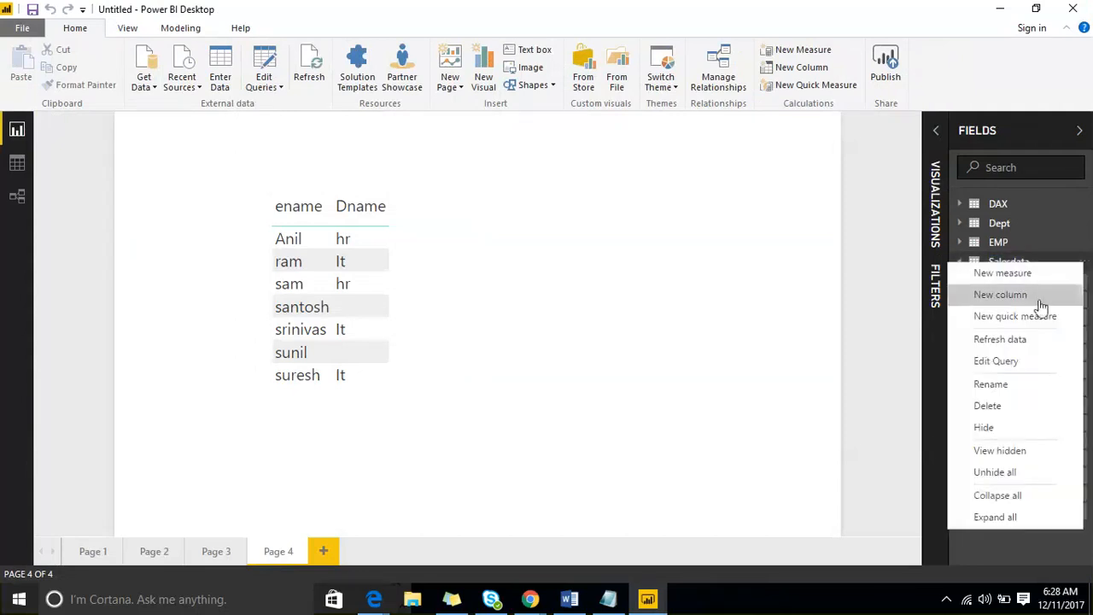
pyautogui.click(1029, 427)
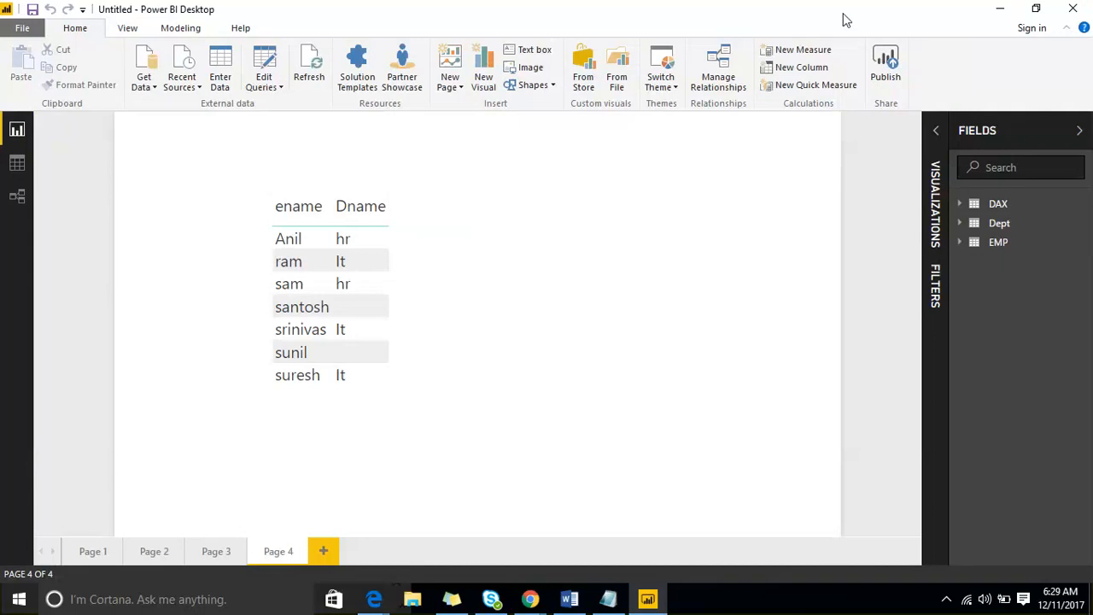
pyautogui.moveTo(418, 219); pyautogui.dragTo(489, 242)
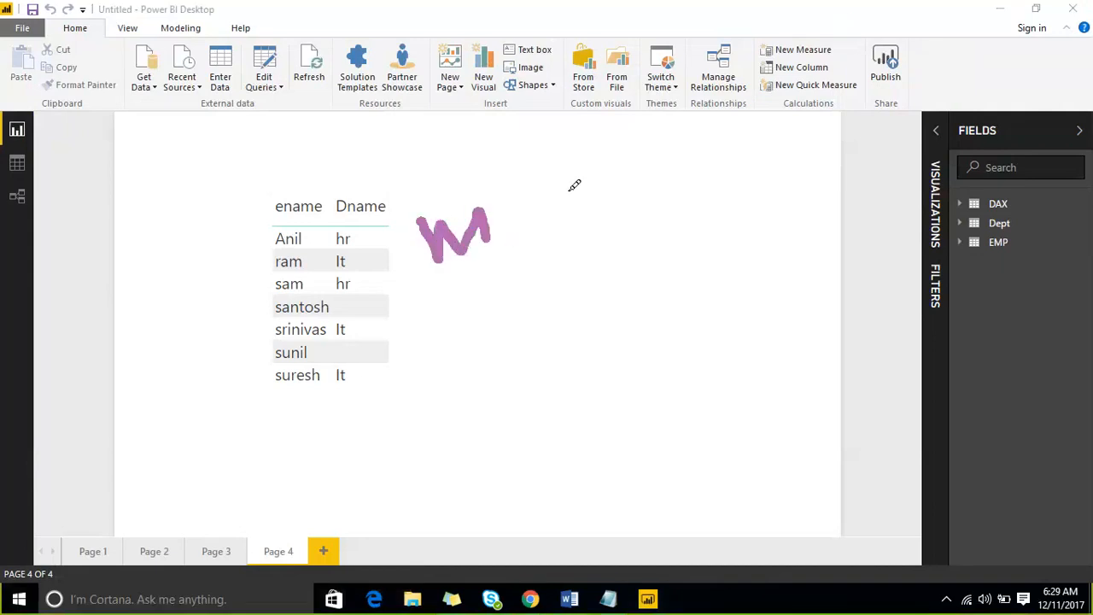
pyautogui.moveTo(563, 188); pyautogui.dragTo(640, 179)
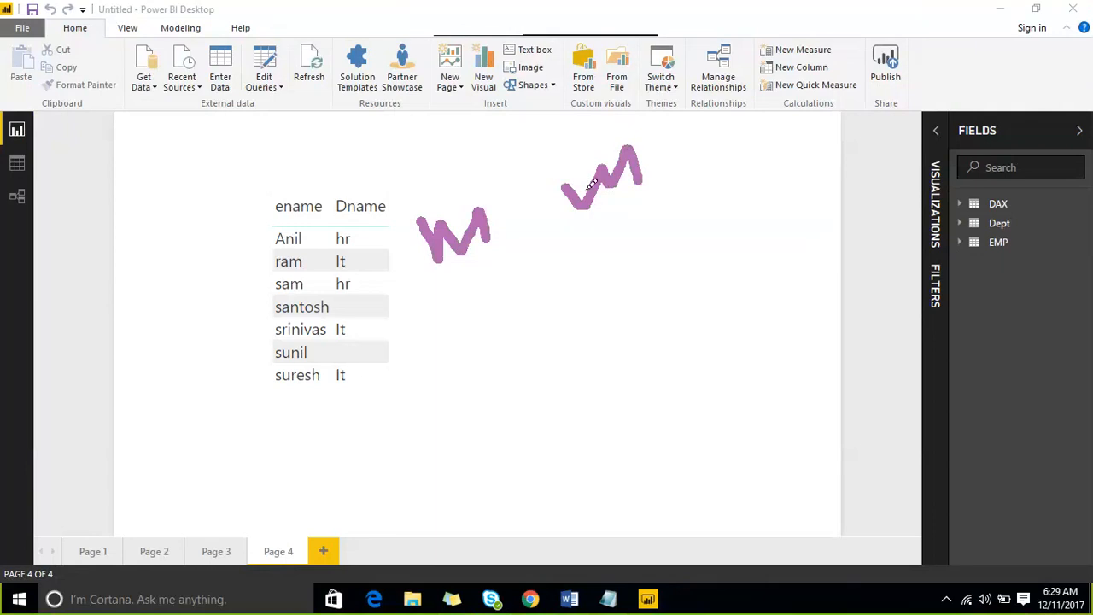
pyautogui.click(843, 25)
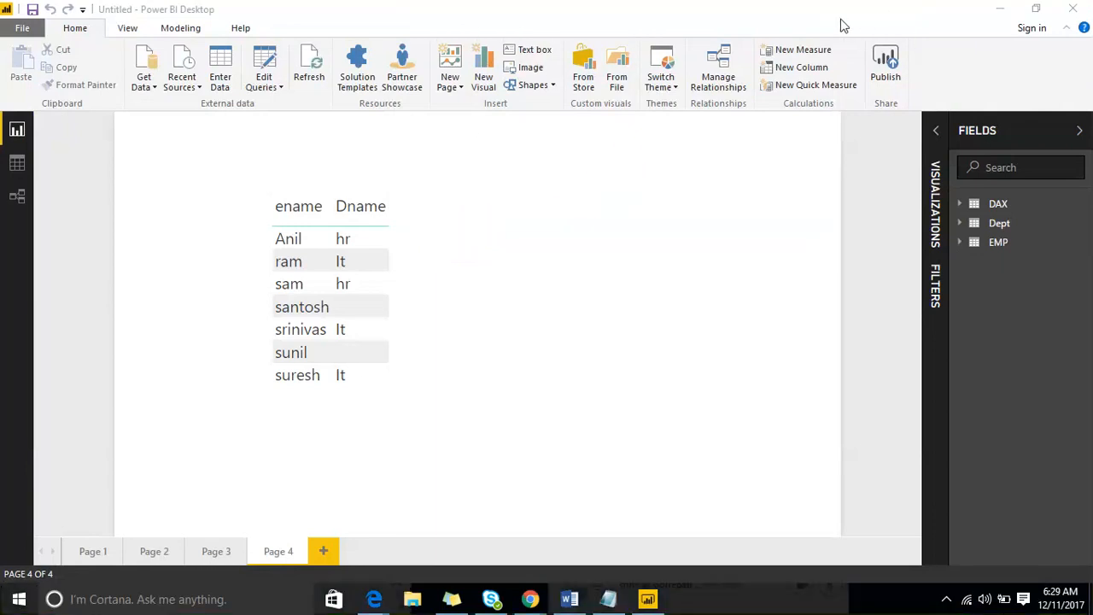
pyautogui.click(841, 20)
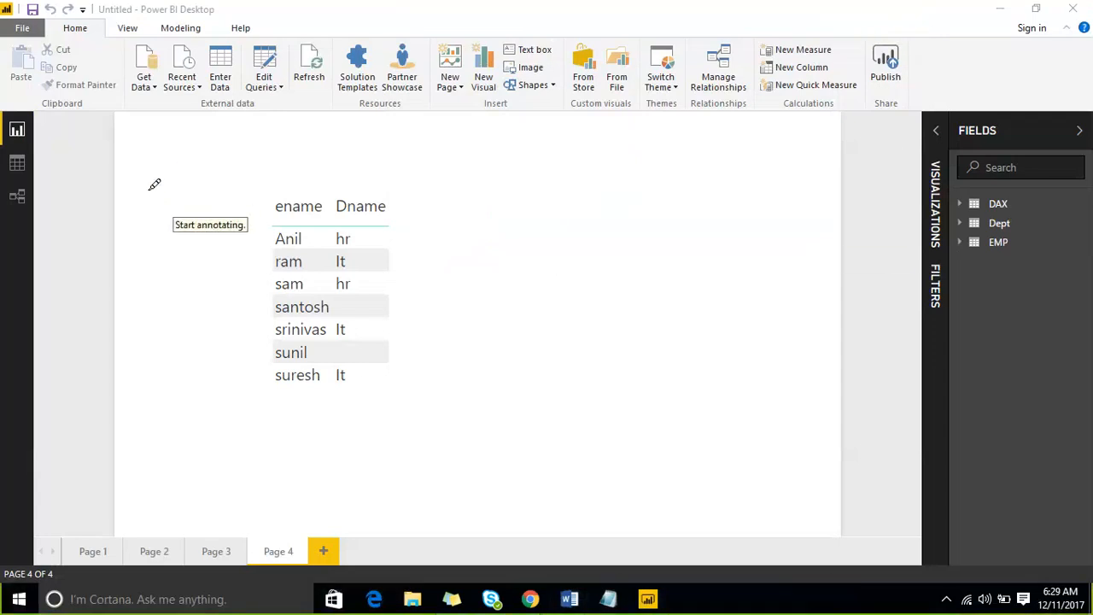
pyautogui.moveTo(147, 186)
pyautogui.mouseDown()
pyautogui.moveTo(197, 376)
pyautogui.moveTo(503, 248)
pyautogui.mouseUp()
pyautogui.moveTo(216, 175); pyautogui.dragTo(177, 186)
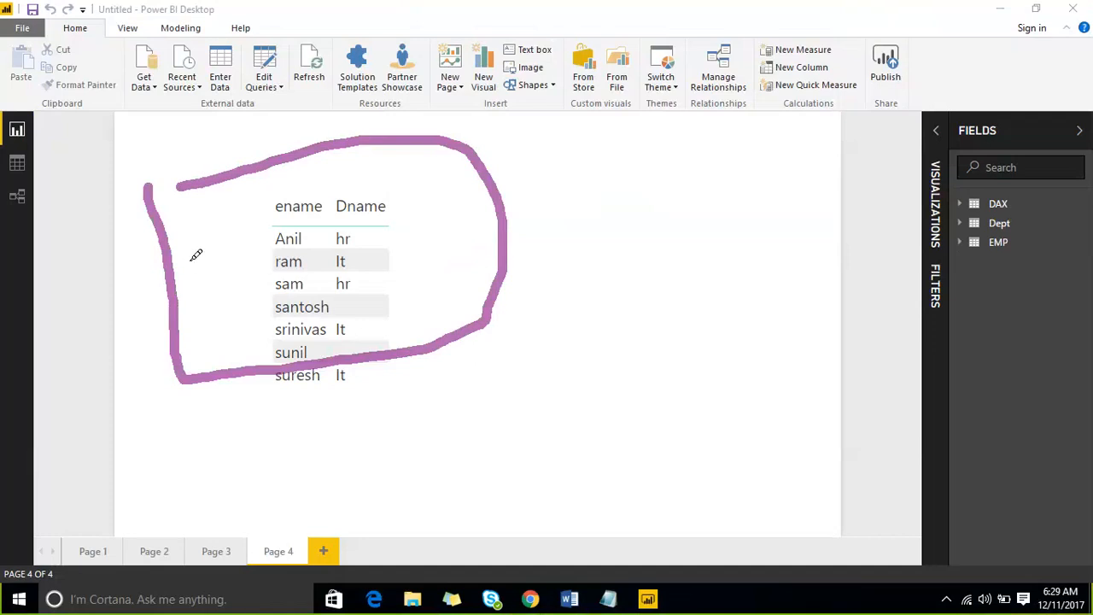
pyautogui.moveTo(237, 251); pyautogui.dragTo(315, 234)
pyautogui.moveTo(364, 198)
pyautogui.mouseDown()
pyautogui.moveTo(364, 275)
pyautogui.moveTo(437, 224)
pyautogui.moveTo(491, 209)
pyautogui.mouseUp()
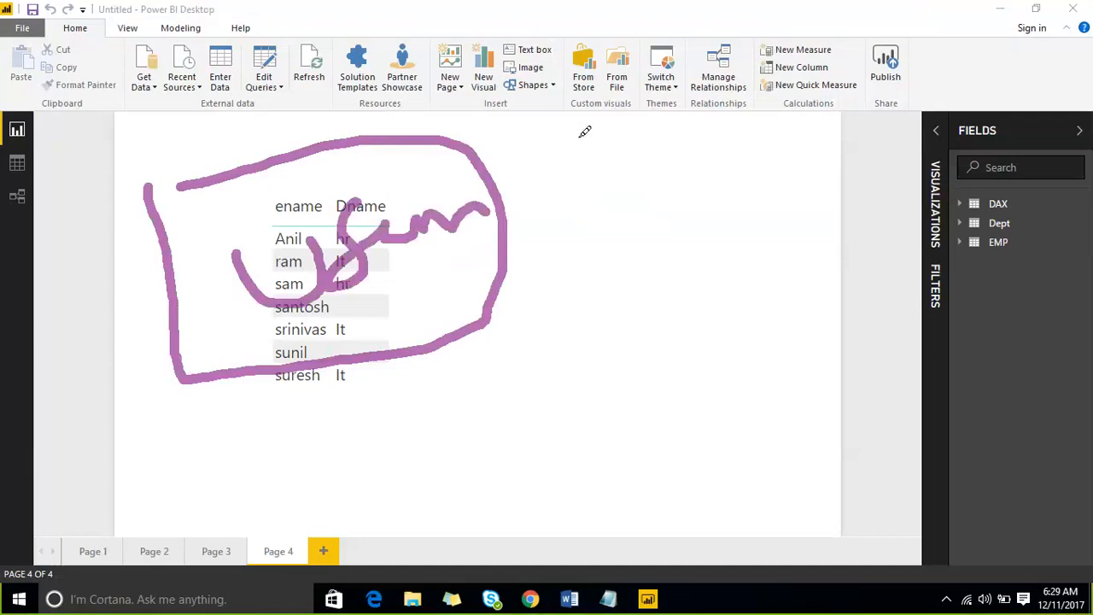
pyautogui.moveTo(512, 193); pyautogui.dragTo(683, 117)
pyautogui.moveTo(546, 147)
pyautogui.mouseDown()
pyautogui.moveTo(488, 193)
pyautogui.moveTo(534, 224)
pyautogui.mouseUp()
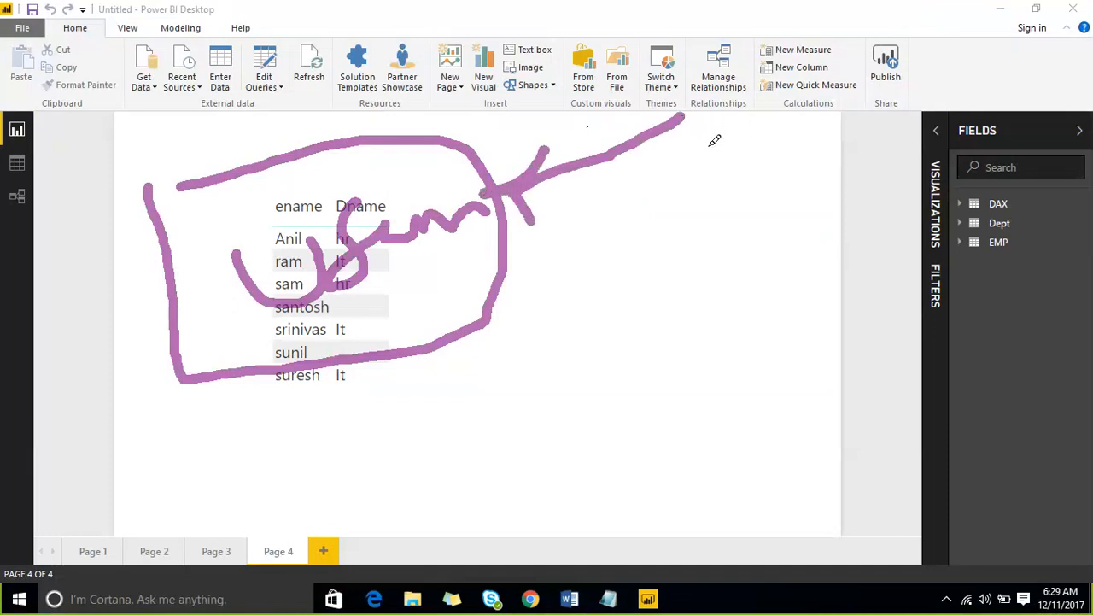
pyautogui.moveTo(707, 146)
pyautogui.mouseDown()
pyautogui.moveTo(817, 126)
pyautogui.moveTo(750, 254)
pyautogui.moveTo(483, 372)
pyautogui.moveTo(446, 372)
pyautogui.moveTo(476, 393)
pyautogui.mouseUp()
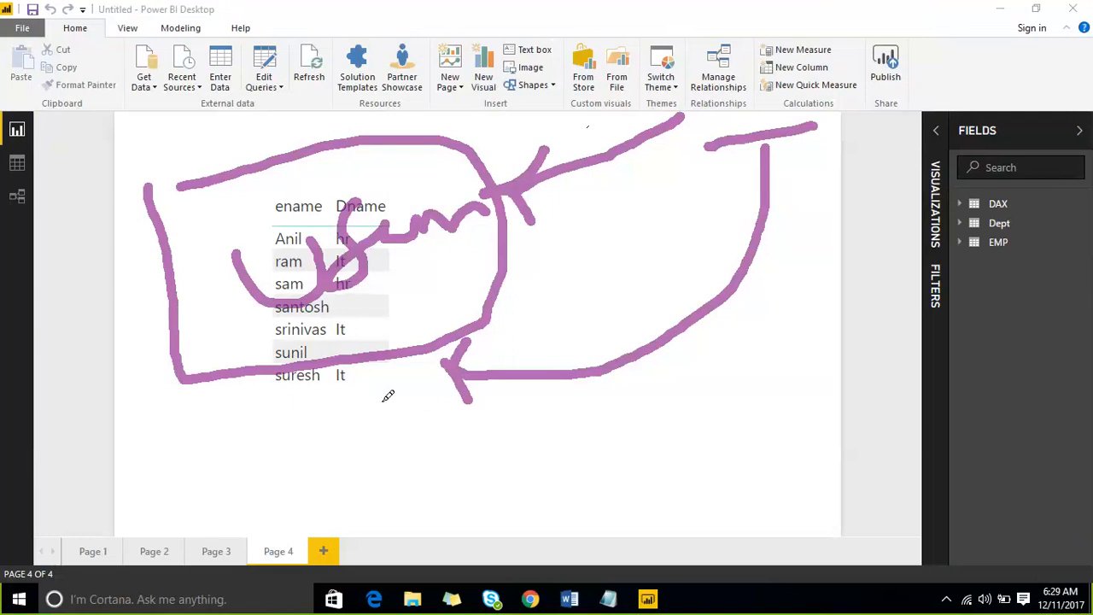
pyautogui.moveTo(373, 385); pyautogui.dragTo(408, 536)
pyautogui.moveTo(376, 378); pyautogui.dragTo(405, 402)
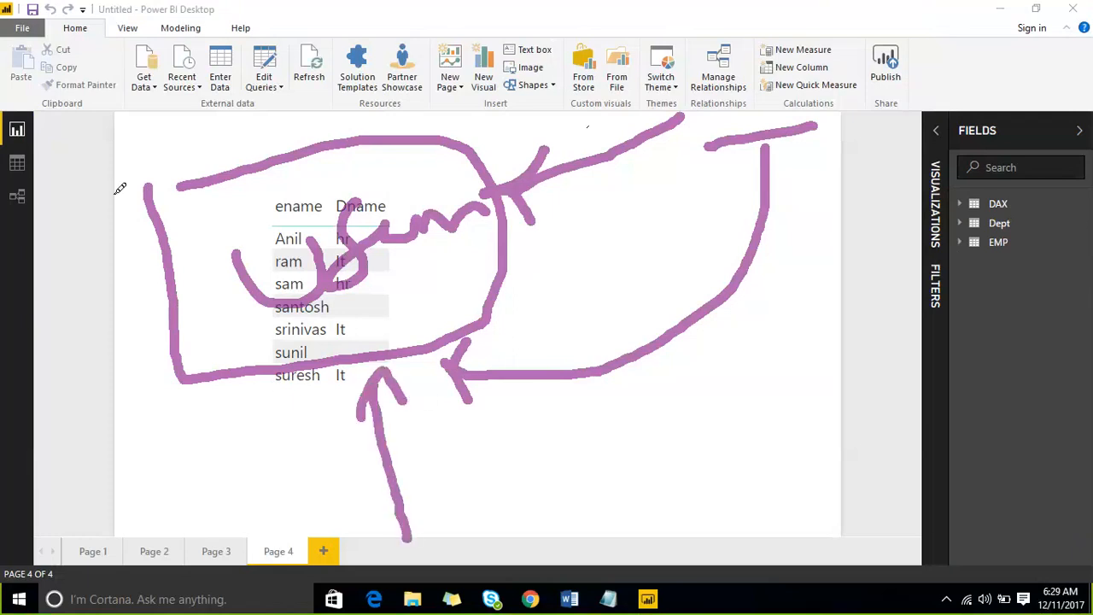
pyautogui.moveTo(124, 175)
pyautogui.mouseDown()
pyautogui.moveTo(316, 75)
pyautogui.moveTo(516, 210)
pyautogui.moveTo(247, 410)
pyautogui.moveTo(154, 256)
pyautogui.moveTo(133, 136)
pyautogui.mouseUp()
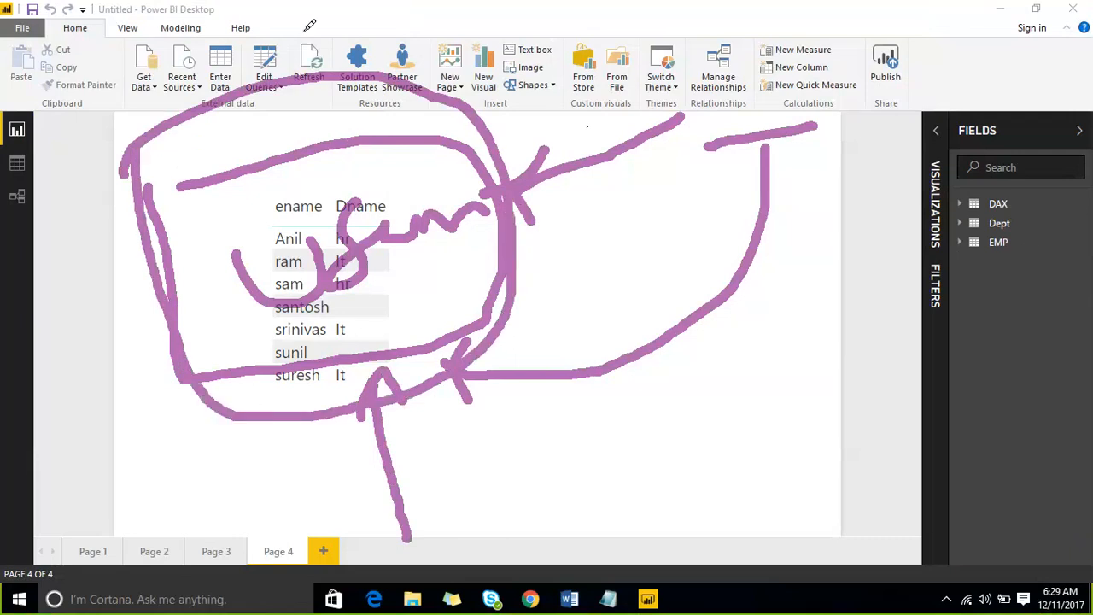
pyautogui.click(841, 17)
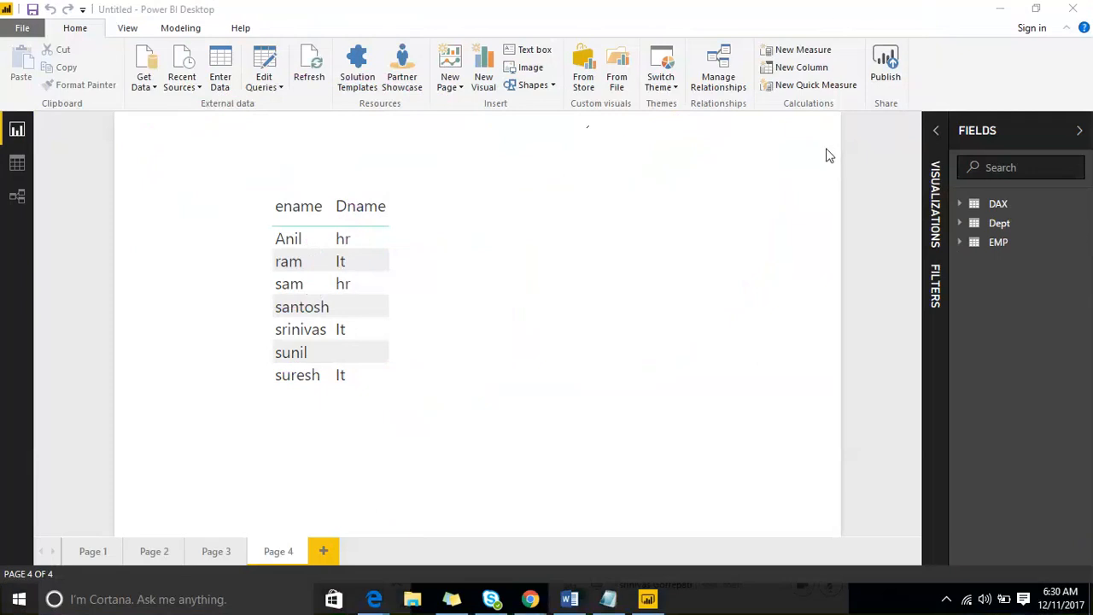
# - Show hidden tables and unhide all, bringing Salesdata back into the field list
pyautogui.click(1085, 248)
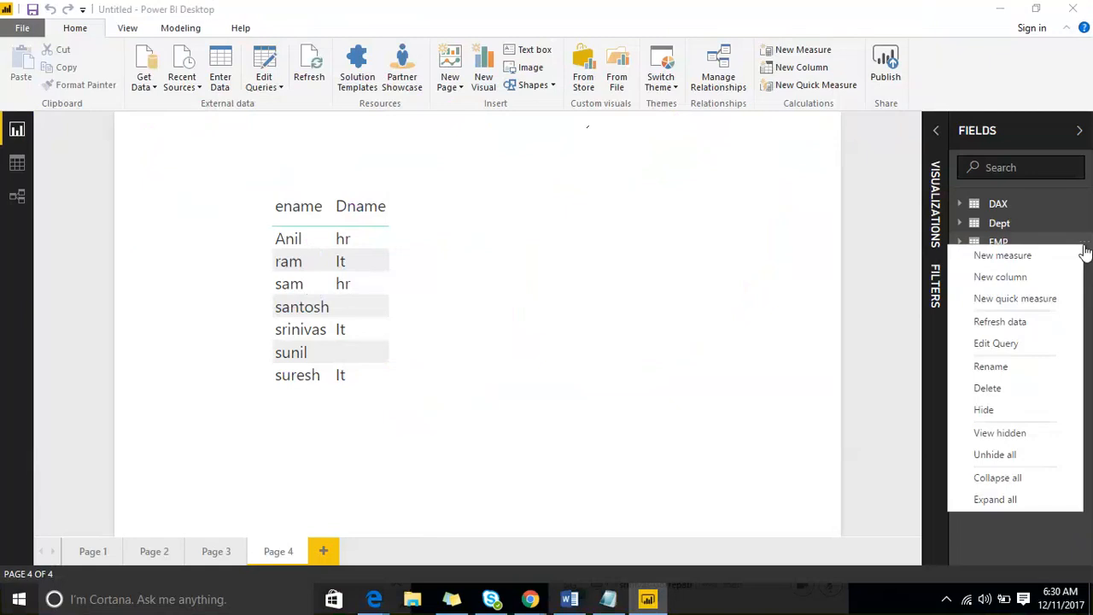
pyautogui.click(1019, 435)
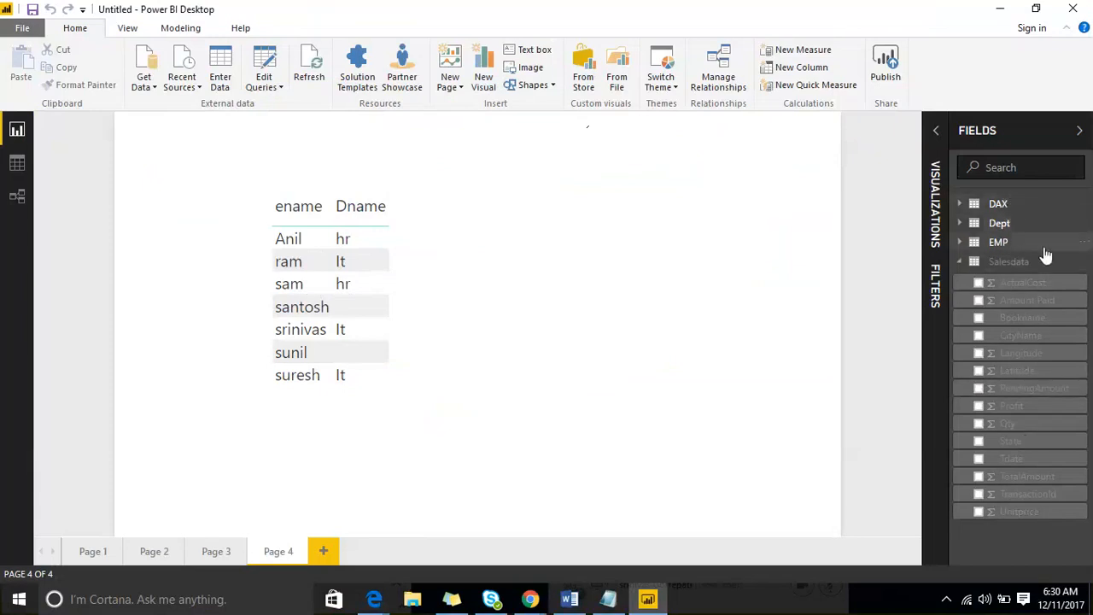
pyautogui.rightClick(1082, 267)
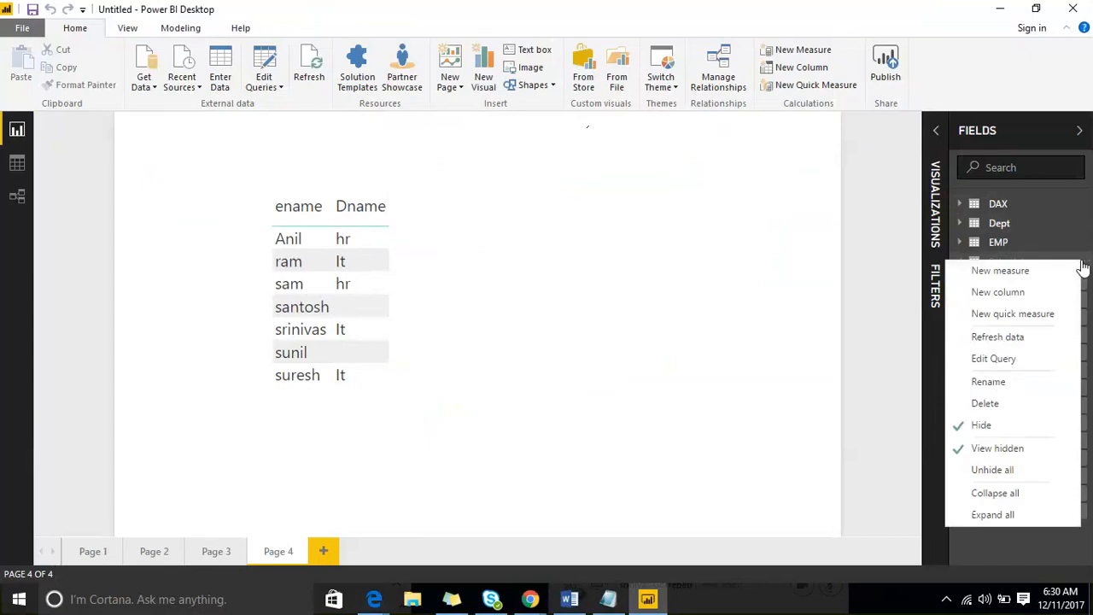
pyautogui.click(998, 471)
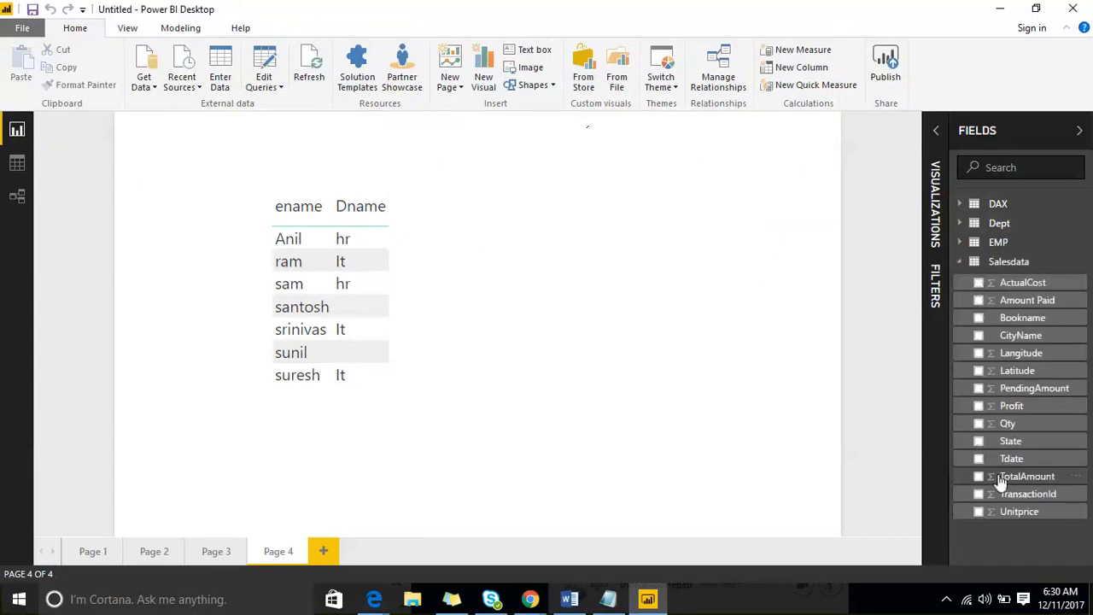
# - Collapse and expand all tables in the field list from the Salesdata and DAX menus
pyautogui.rightClick(1083, 267)
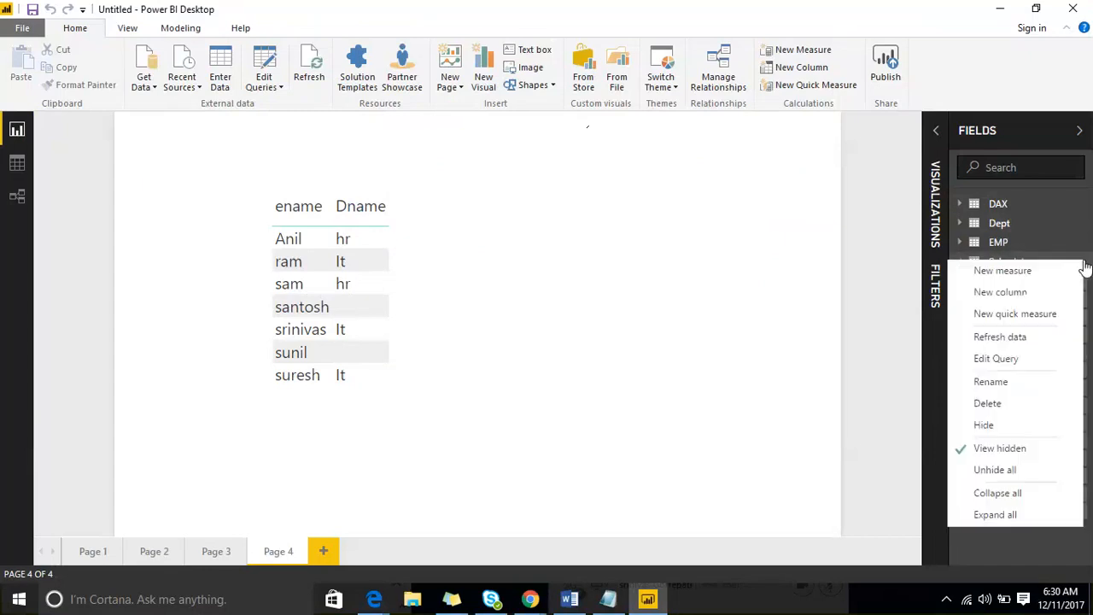
pyautogui.click(998, 494)
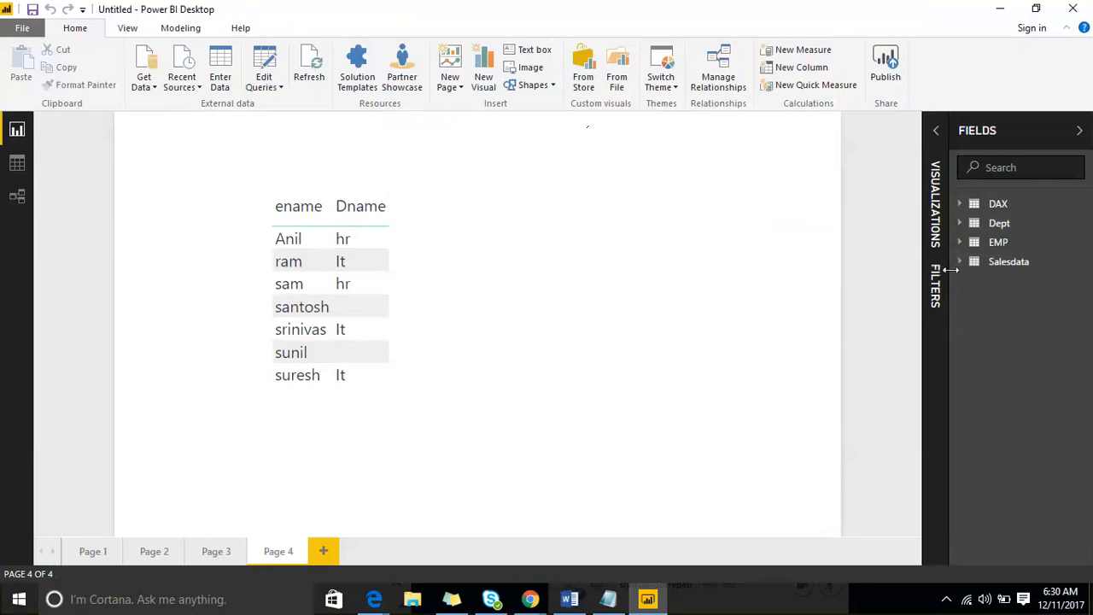
pyautogui.rightClick(1086, 267)
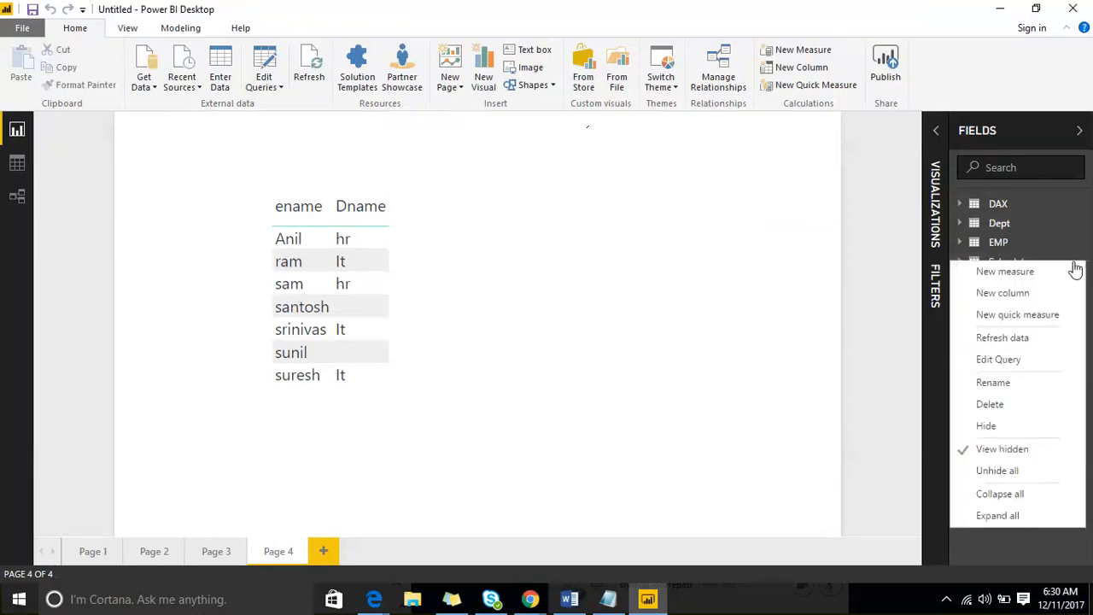
pyautogui.click(1017, 520)
pyautogui.scroll(-3, 1005, 427)
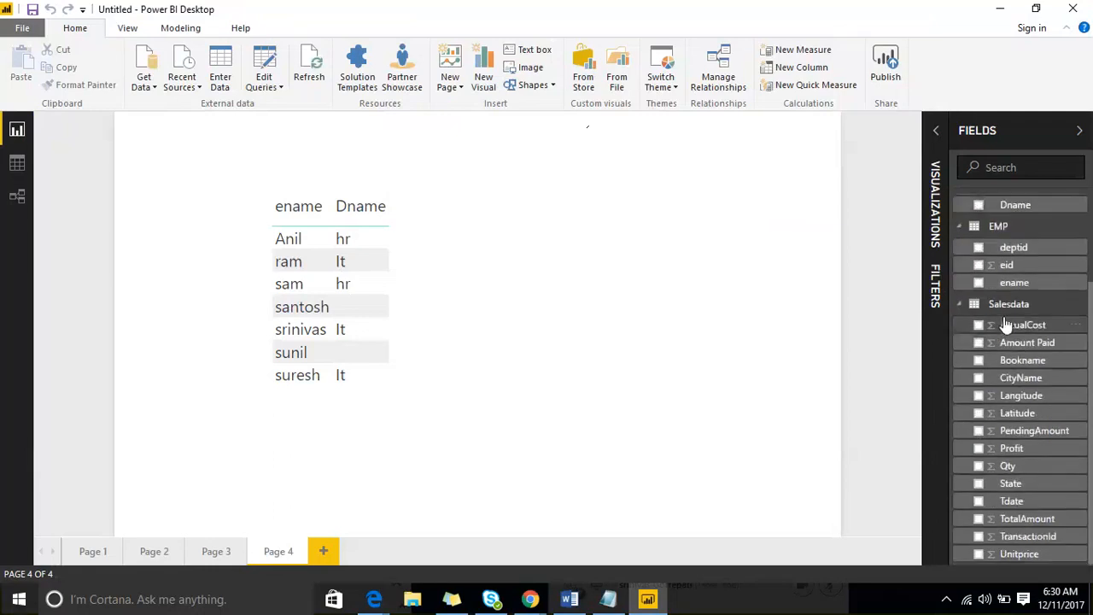
pyautogui.scroll(3, 1007, 333)
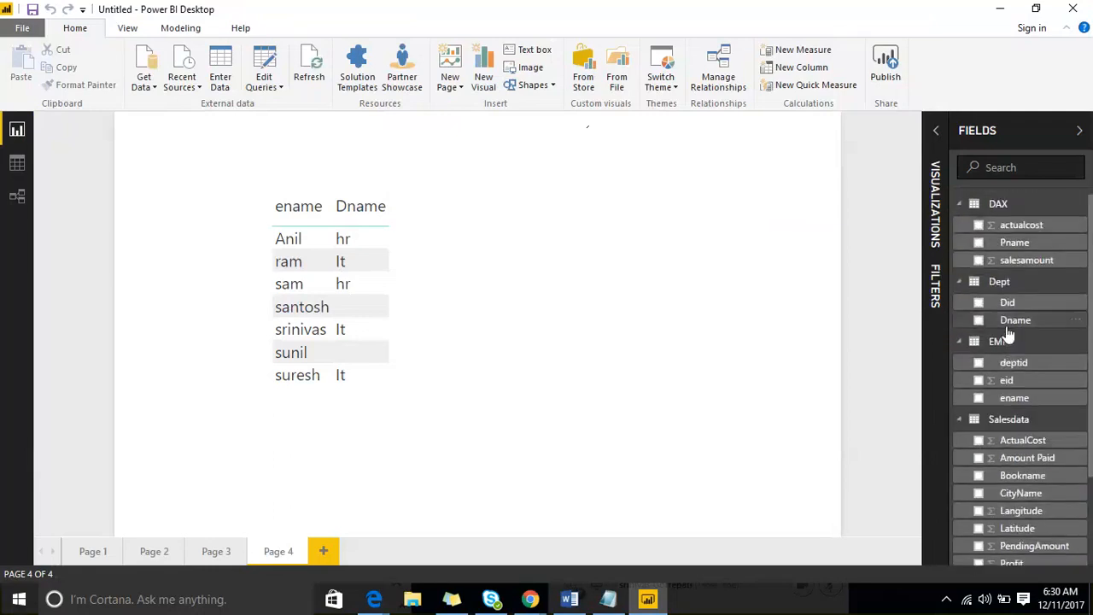
pyautogui.rightClick(1081, 212)
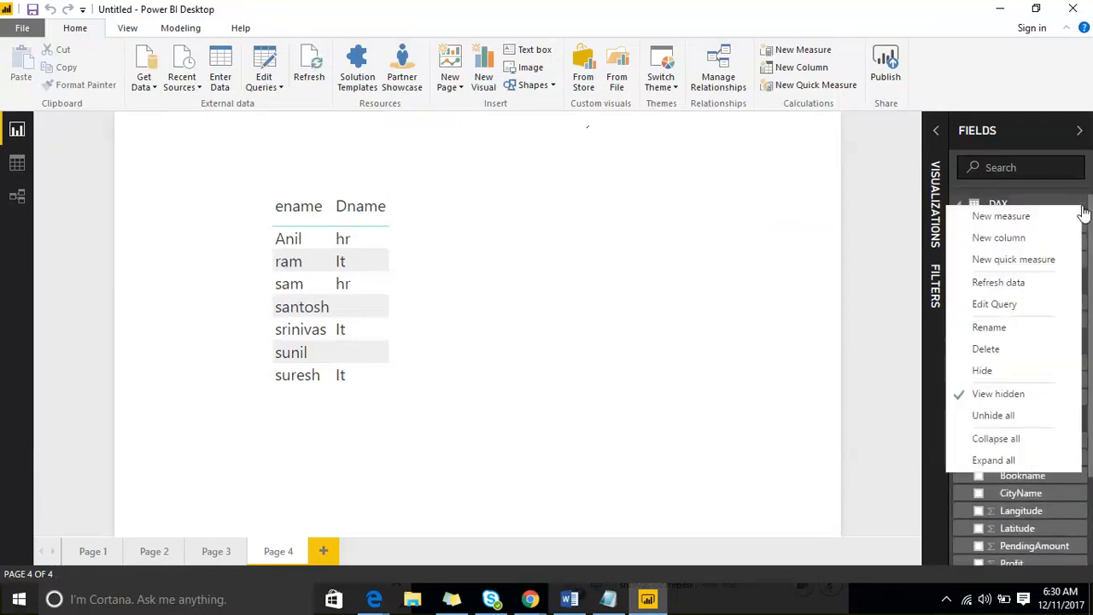
pyautogui.click(1034, 438)
pyautogui.rightClick(1078, 213)
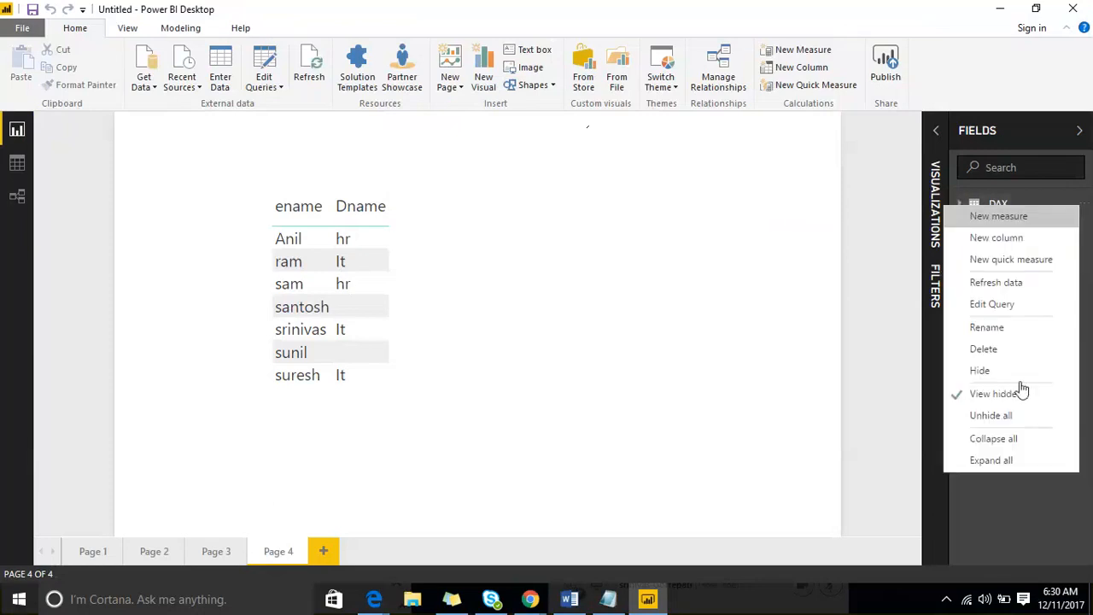
pyautogui.click(1011, 459)
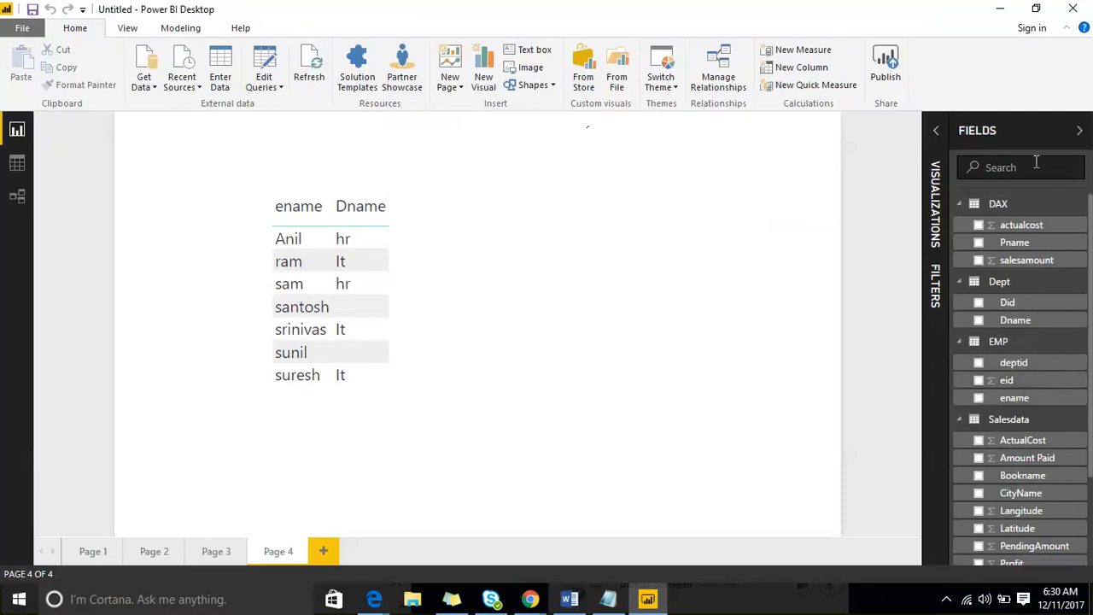
pyautogui.click(1082, 211)
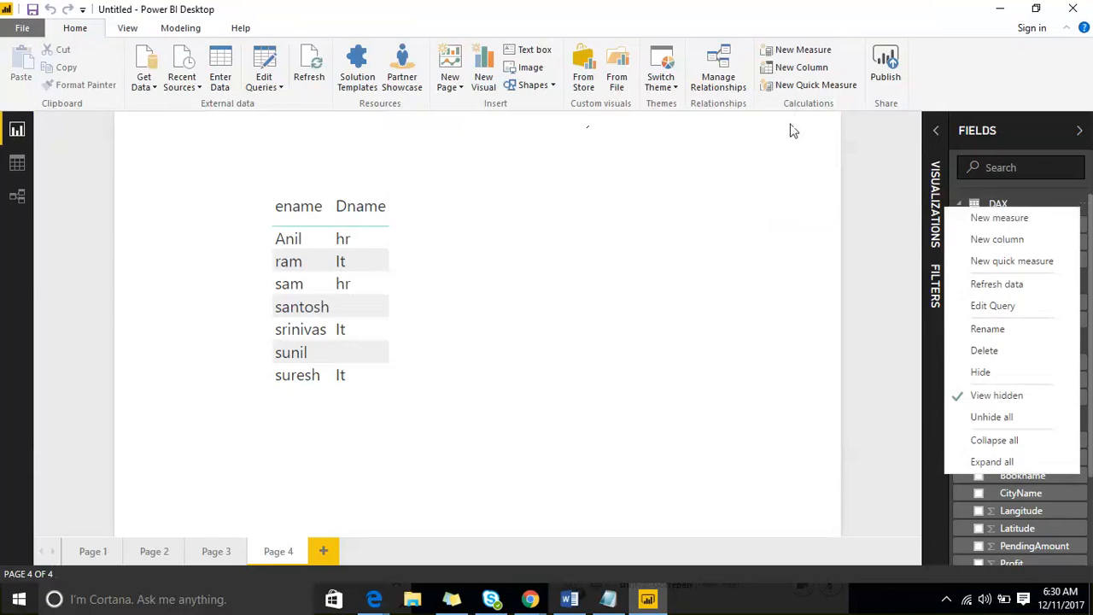
# - Nudge the ename/Dname table visual and add a new blank Page 5
pyautogui.click(1040, 139)
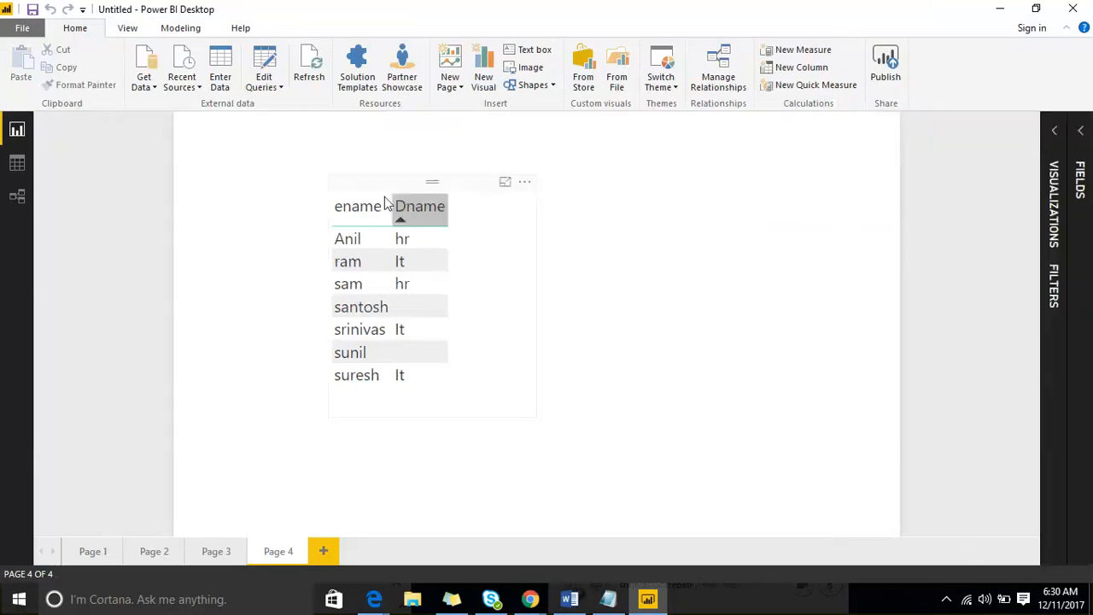
pyautogui.moveTo(384, 195)
pyautogui.mouseDown()
pyautogui.moveTo(652, 208)
pyautogui.moveTo(381, 208)
pyautogui.mouseUp()
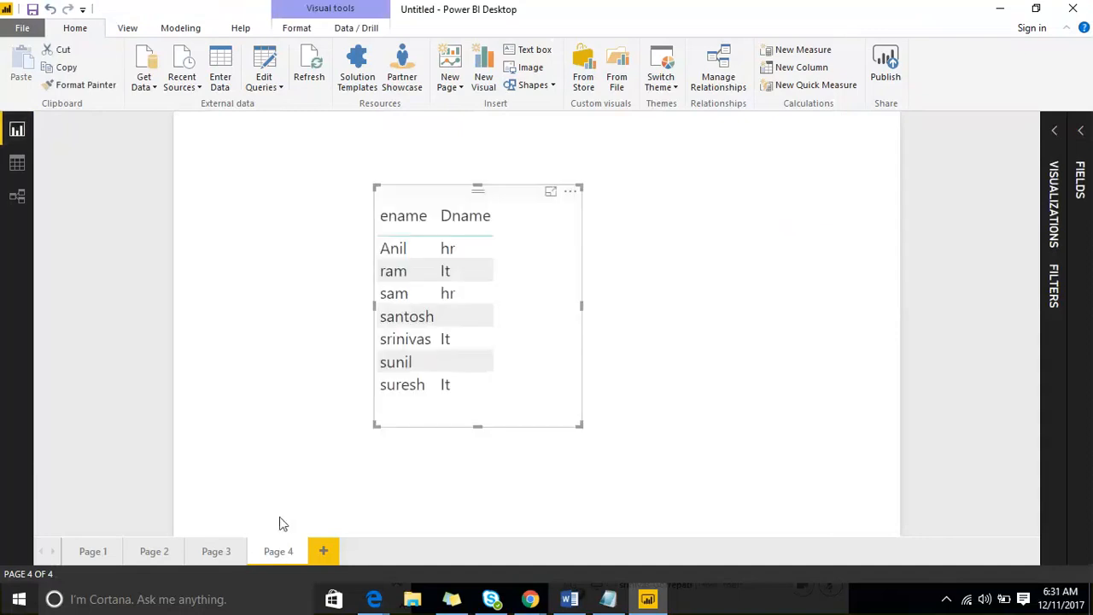
pyautogui.click(323, 551)
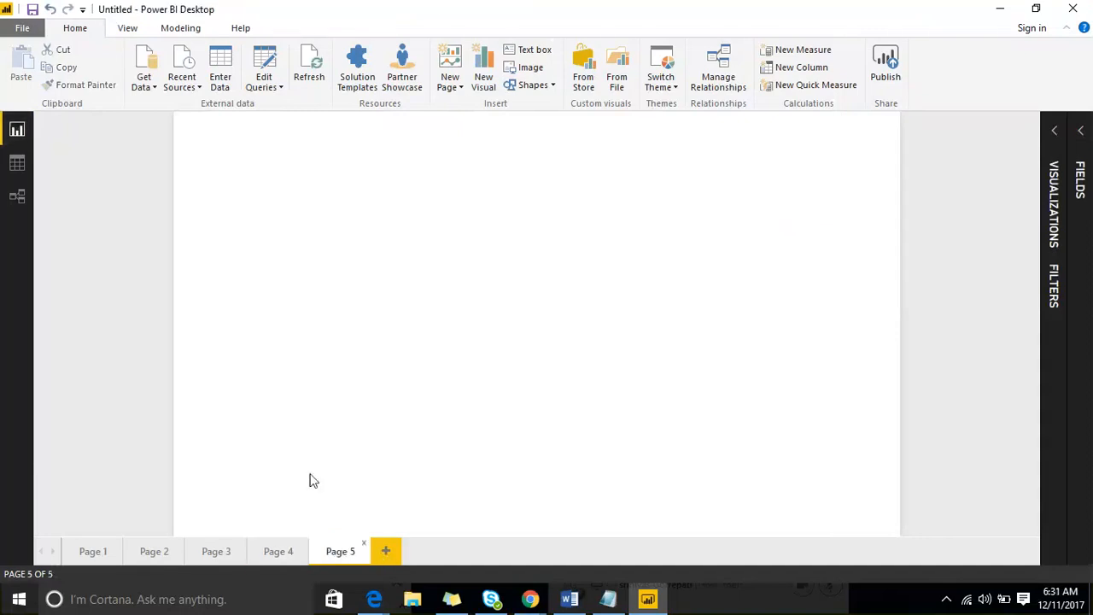
# - With the screen pen, draw a large purple box and a green box to its left
pyautogui.click(839, 22)
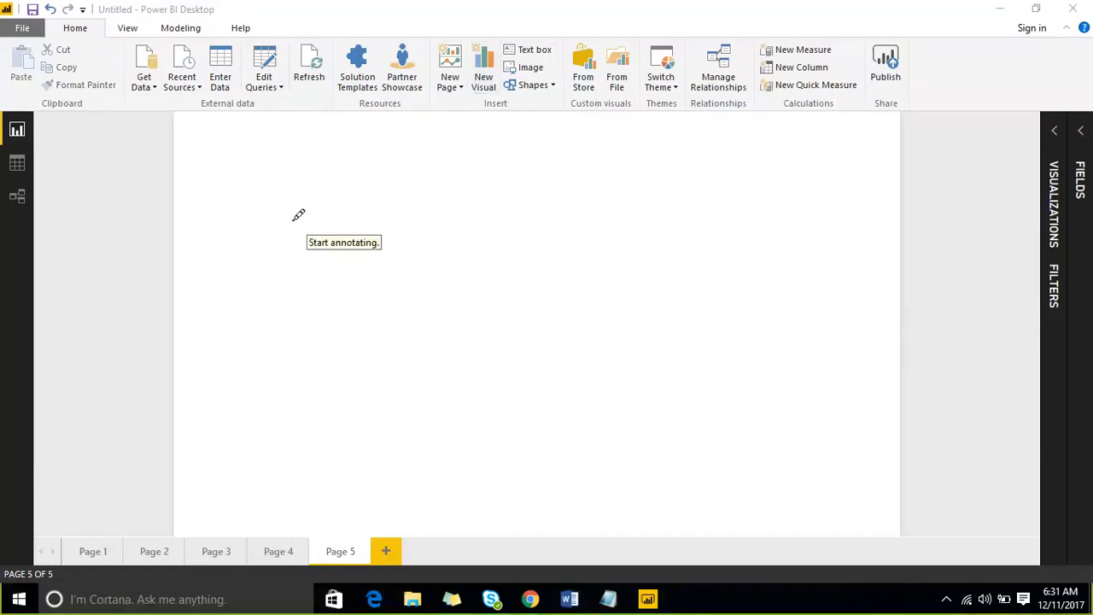
pyautogui.moveTo(293, 220)
pyautogui.mouseDown()
pyautogui.moveTo(350, 495)
pyautogui.moveTo(953, 374)
pyautogui.mouseUp()
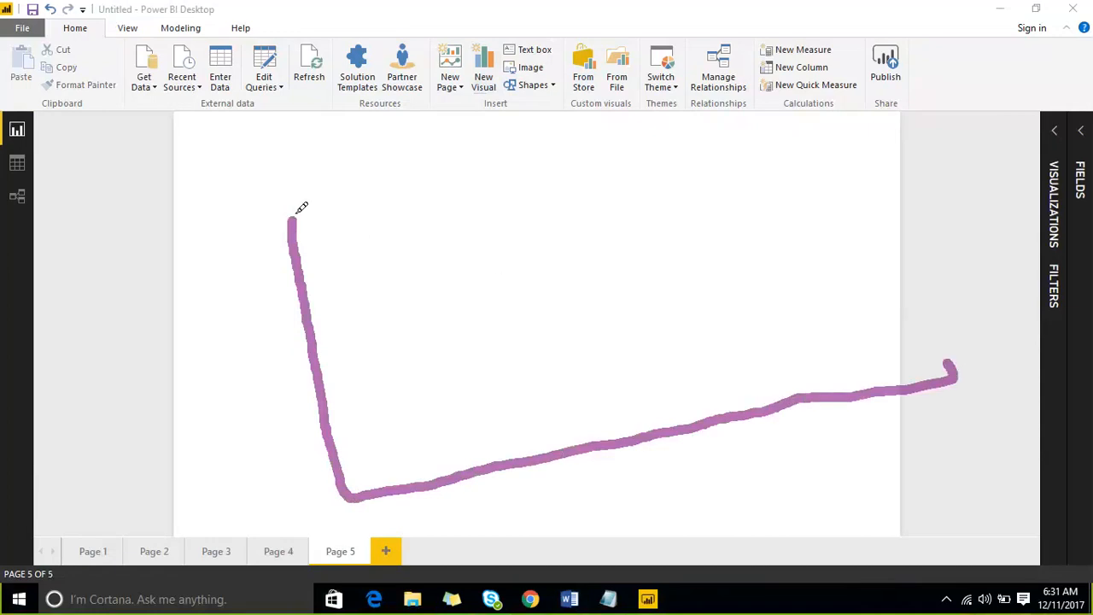
pyautogui.moveTo(296, 213)
pyautogui.mouseDown()
pyautogui.moveTo(886, 129)
pyautogui.moveTo(928, 239)
pyautogui.moveTo(947, 362)
pyautogui.mouseUp()
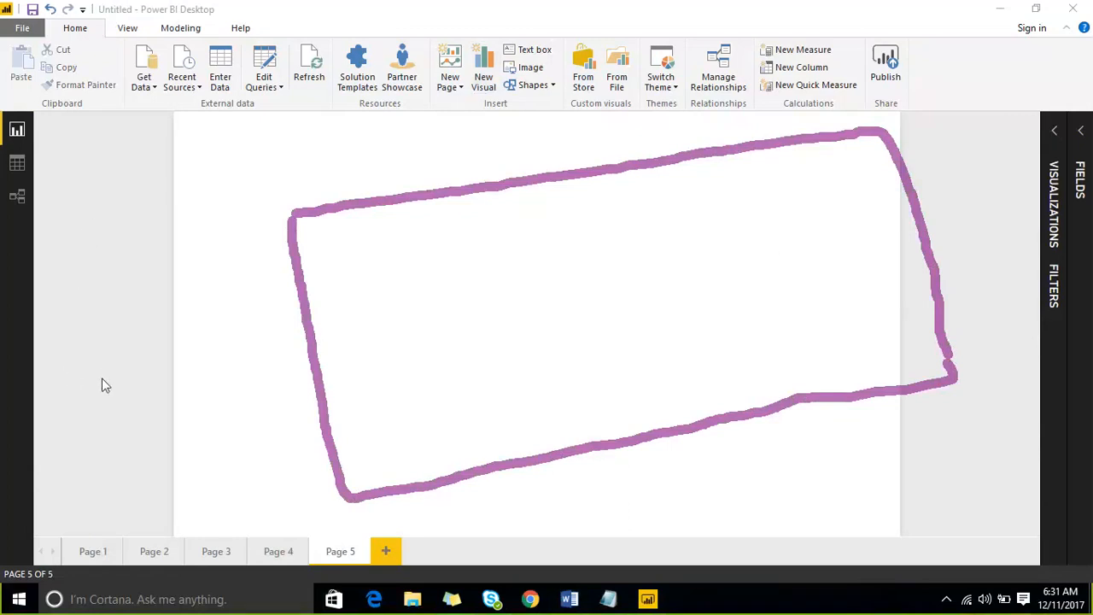
pyautogui.moveTo(94, 243)
pyautogui.mouseDown()
pyautogui.moveTo(273, 224)
pyautogui.moveTo(240, 229)
pyautogui.mouseUp()
pyautogui.moveTo(90, 246)
pyautogui.mouseDown()
pyautogui.moveTo(151, 486)
pyautogui.moveTo(244, 520)
pyautogui.moveTo(341, 493)
pyautogui.mouseUp()
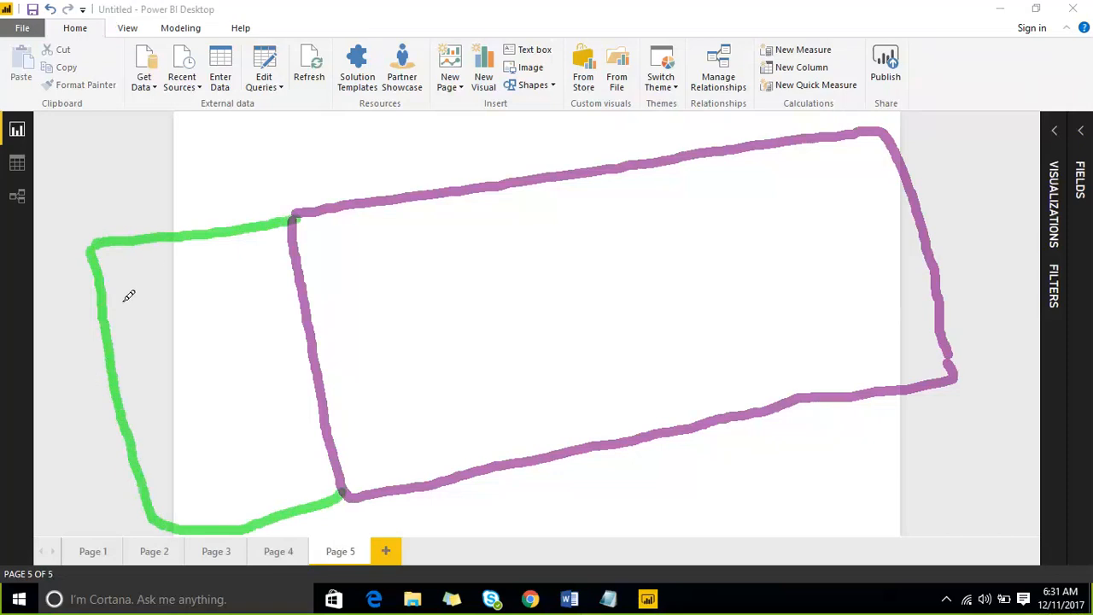
# - Fill the green box with red shapes joined by red connecting strokes
pyautogui.moveTo(125, 299)
pyautogui.mouseDown()
pyautogui.moveTo(154, 335)
pyautogui.moveTo(168, 284)
pyautogui.moveTo(122, 295)
pyautogui.mouseUp()
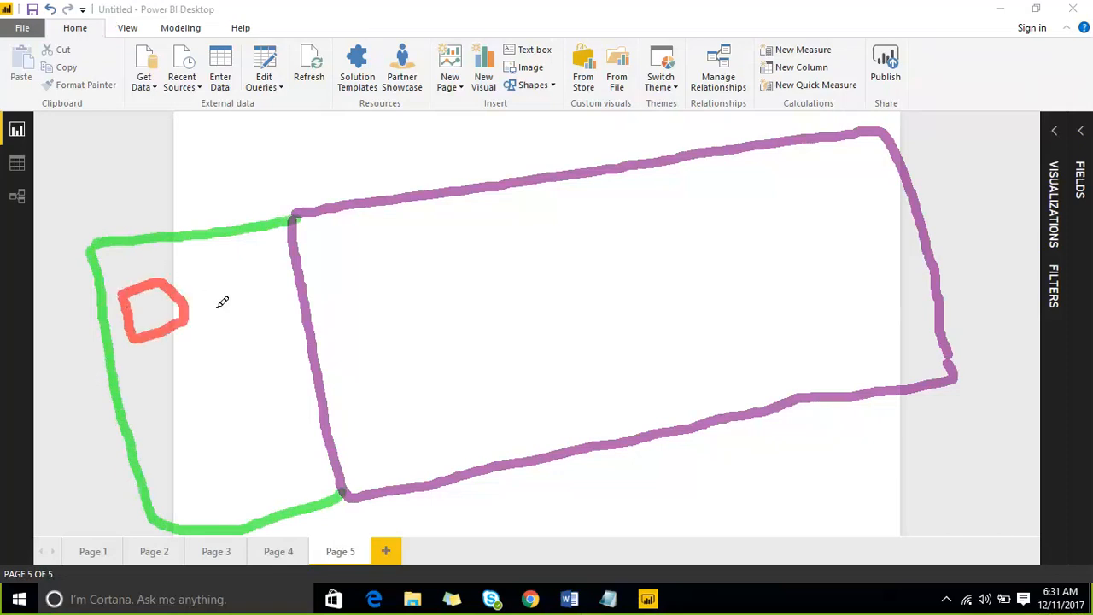
pyautogui.moveTo(216, 275)
pyautogui.mouseDown()
pyautogui.moveTo(262, 270)
pyautogui.moveTo(218, 271)
pyautogui.mouseUp()
pyautogui.moveTo(147, 382)
pyautogui.mouseDown()
pyautogui.moveTo(162, 440)
pyautogui.moveTo(205, 422)
pyautogui.moveTo(188, 433)
pyautogui.mouseUp()
pyautogui.moveTo(239, 364)
pyautogui.mouseDown()
pyautogui.moveTo(254, 417)
pyautogui.moveTo(286, 408)
pyautogui.mouseUp()
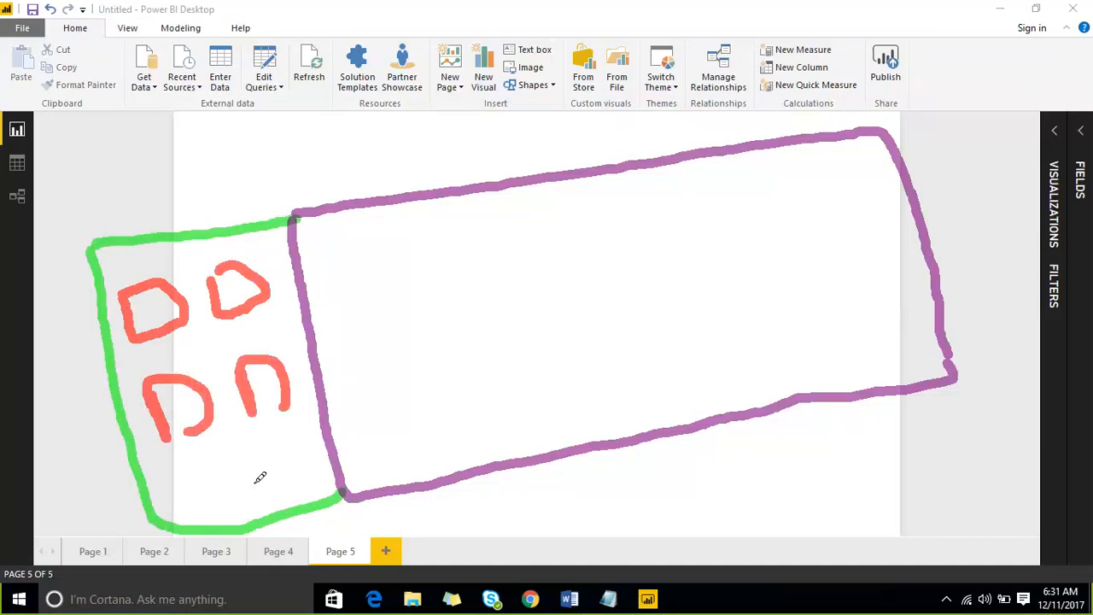
pyautogui.moveTo(255, 486)
pyautogui.mouseDown()
pyautogui.moveTo(266, 437)
pyautogui.moveTo(269, 480)
pyautogui.mouseUp()
pyautogui.moveTo(214, 346)
pyautogui.mouseDown()
pyautogui.moveTo(220, 372)
pyautogui.moveTo(190, 339)
pyautogui.moveTo(223, 350)
pyautogui.mouseUp()
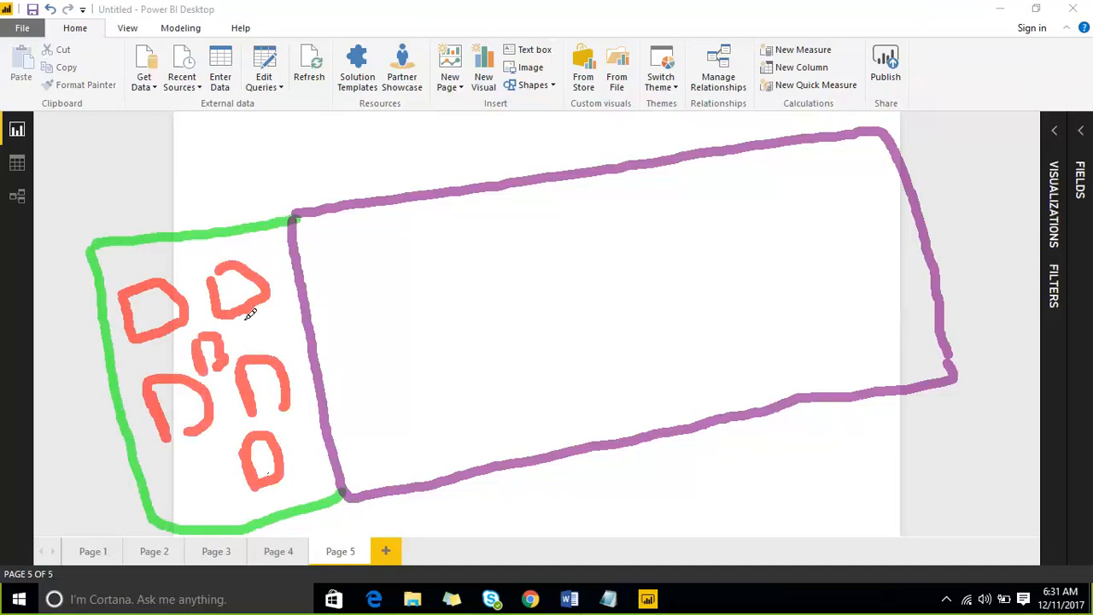
pyautogui.moveTo(253, 311)
pyautogui.mouseDown()
pyautogui.moveTo(225, 350)
pyautogui.moveTo(263, 348)
pyautogui.mouseUp()
pyautogui.moveTo(193, 352); pyautogui.dragTo(176, 376)
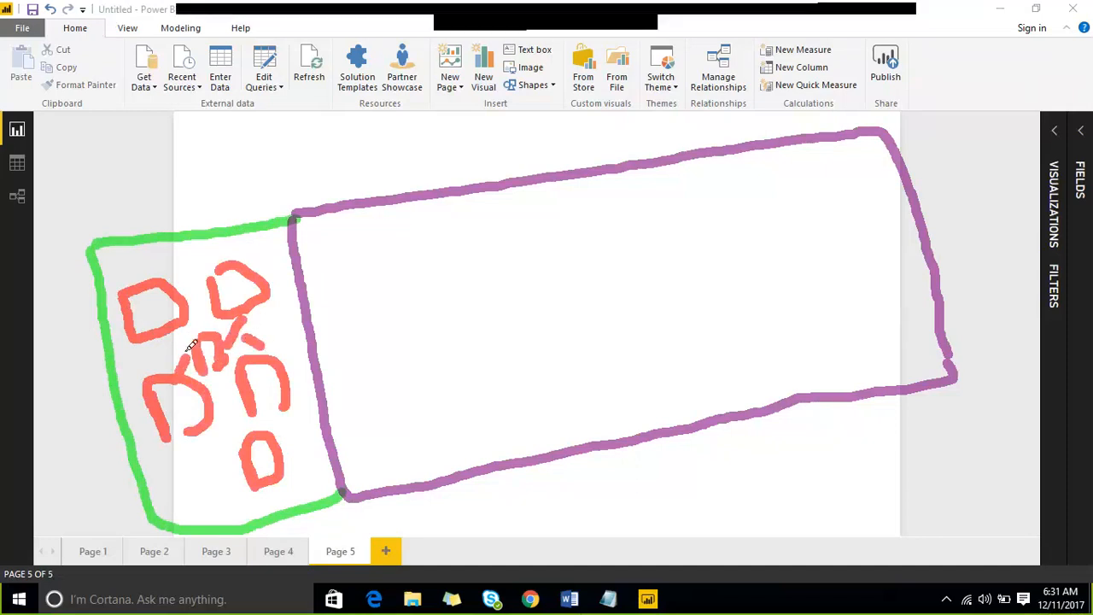
pyautogui.moveTo(203, 325); pyautogui.dragTo(176, 350)
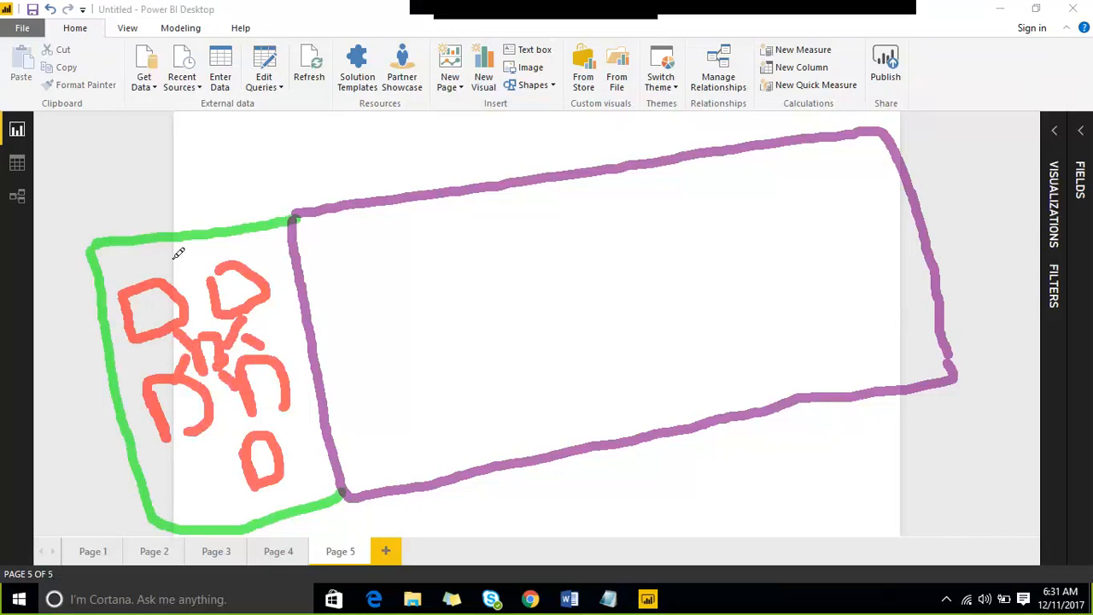
# - Sketch two red source shapes above, link them down to the boxes, and add a blue check
pyautogui.moveTo(96, 107)
pyautogui.mouseDown()
pyautogui.moveTo(150, 112)
pyautogui.moveTo(141, 89)
pyautogui.moveTo(258, 80)
pyautogui.moveTo(214, 119)
pyautogui.moveTo(271, 106)
pyautogui.moveTo(256, 49)
pyautogui.mouseUp()
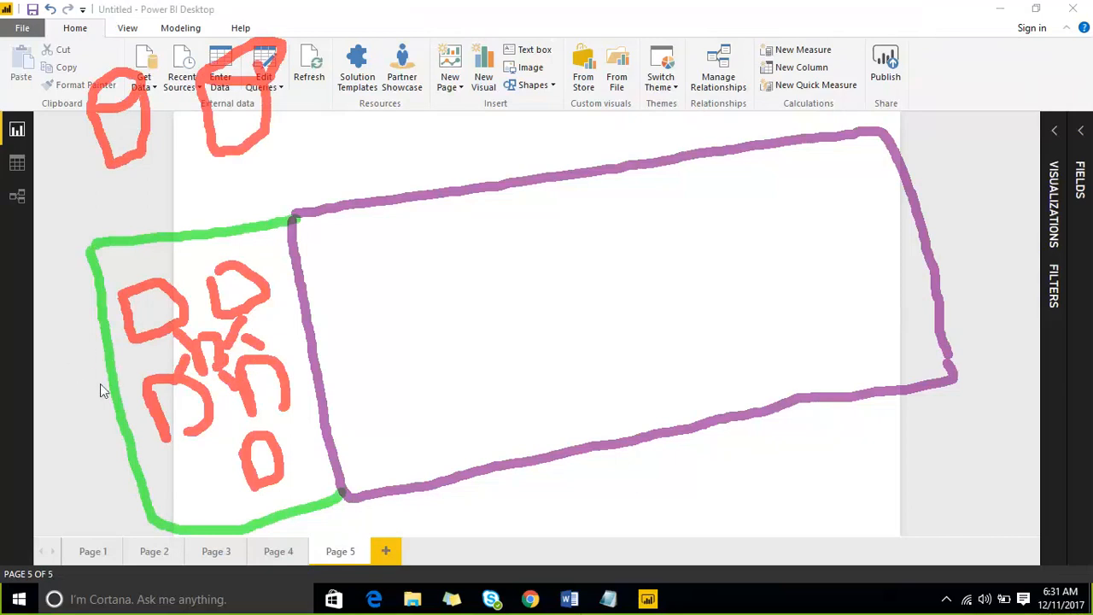
pyautogui.moveTo(128, 166); pyautogui.dragTo(139, 226)
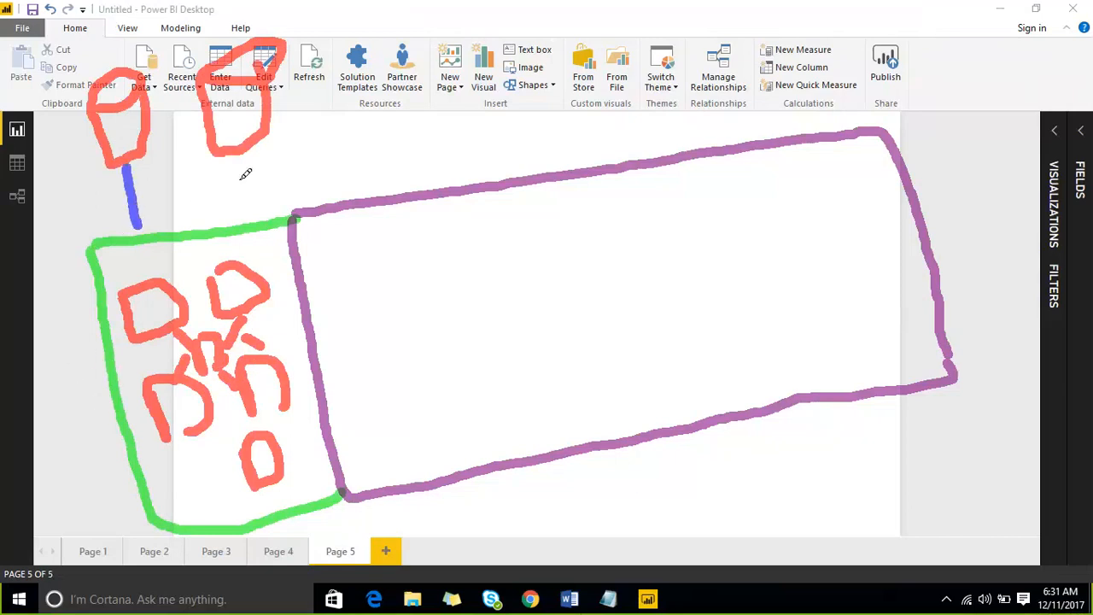
pyautogui.moveTo(238, 167); pyautogui.dragTo(224, 212)
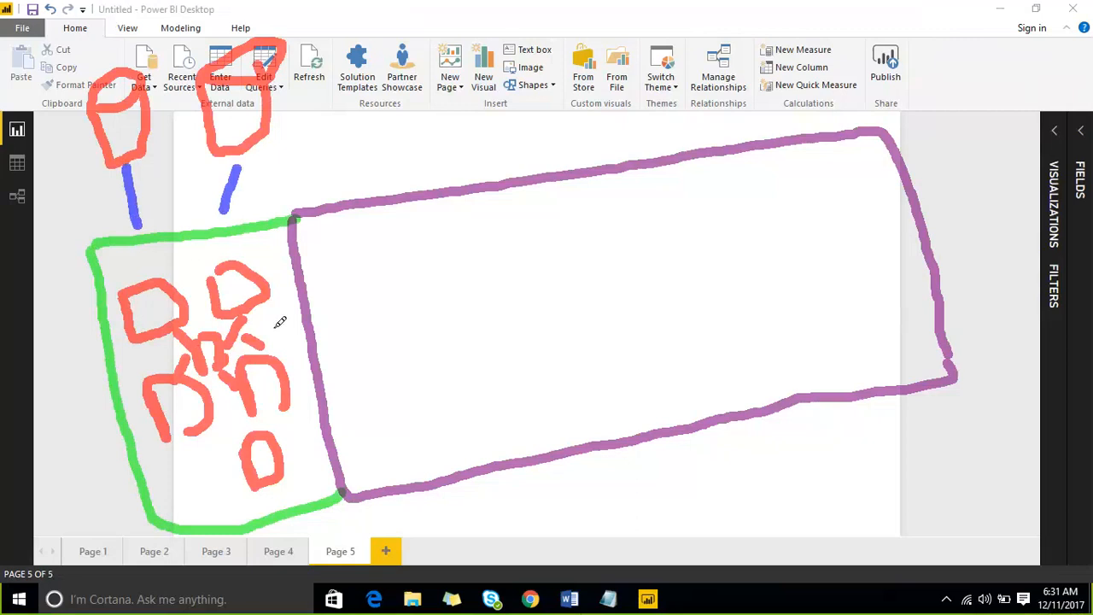
pyautogui.moveTo(271, 323); pyautogui.dragTo(291, 298)
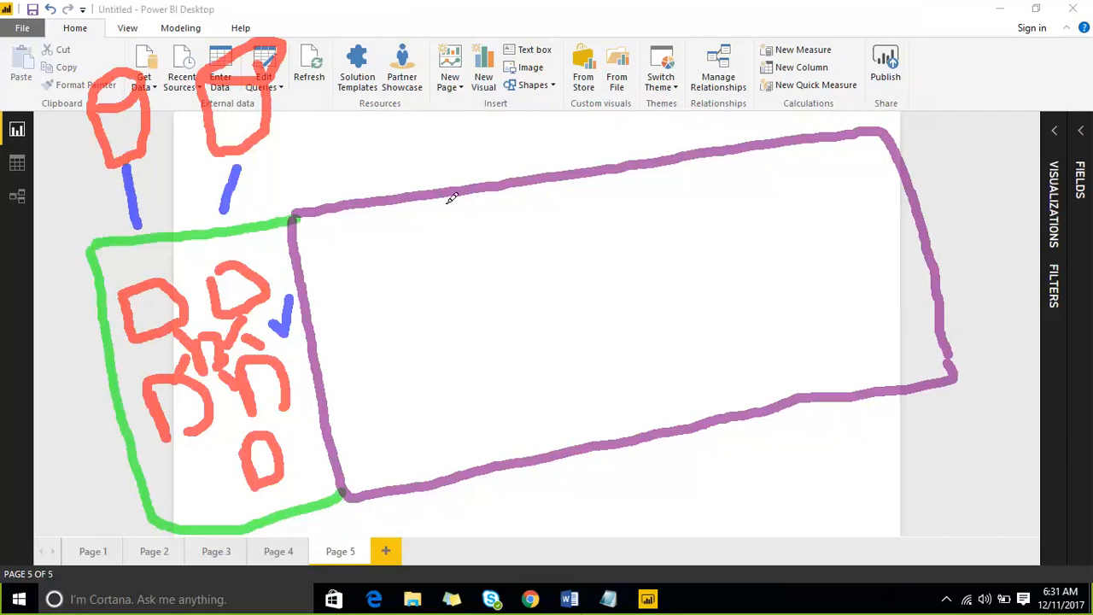
# - Split the purple box into four sections with three blue dividers and tick the first
pyautogui.moveTo(443, 197)
pyautogui.mouseDown()
pyautogui.moveTo(504, 410)
pyautogui.moveTo(507, 461)
pyautogui.mouseUp()
pyautogui.moveTo(421, 344); pyautogui.dragTo(441, 329)
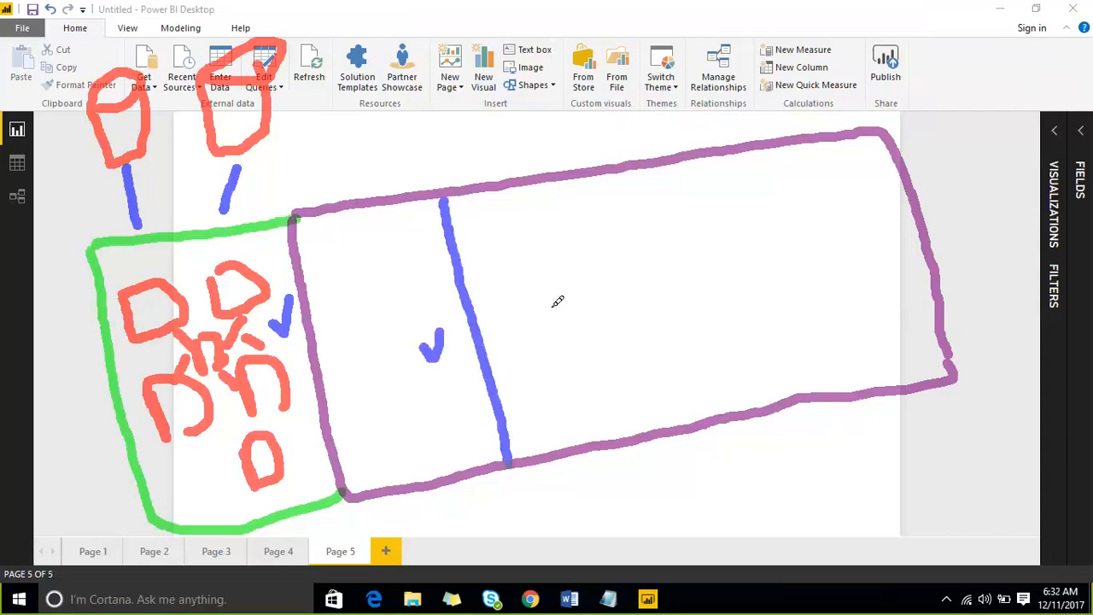
pyautogui.moveTo(596, 179); pyautogui.dragTo(647, 403)
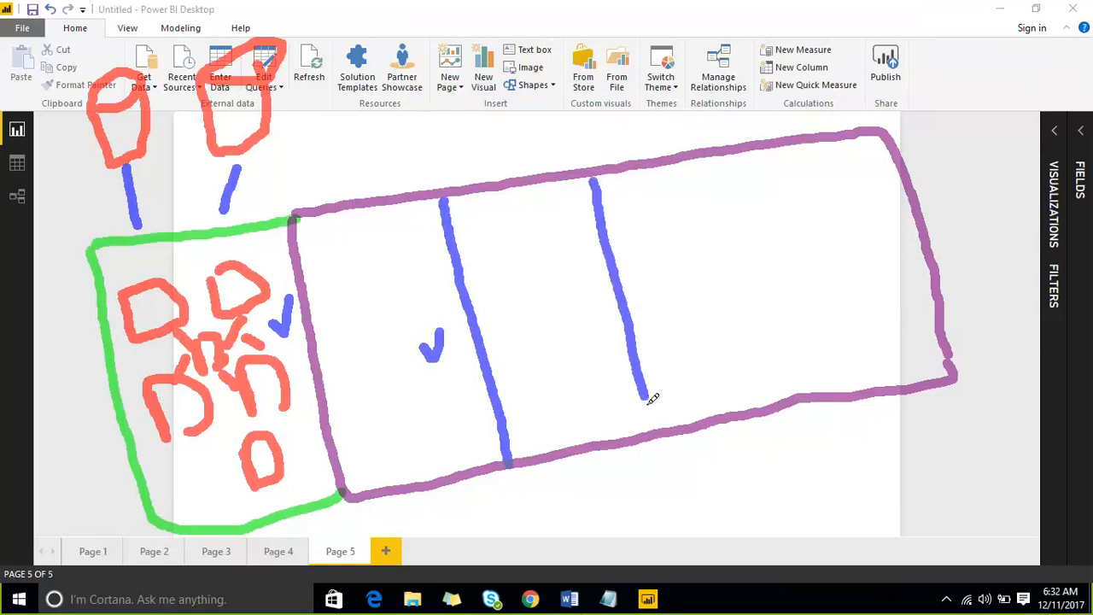
pyautogui.click(721, 164)
pyautogui.moveTo(744, 216); pyautogui.dragTo(779, 381)
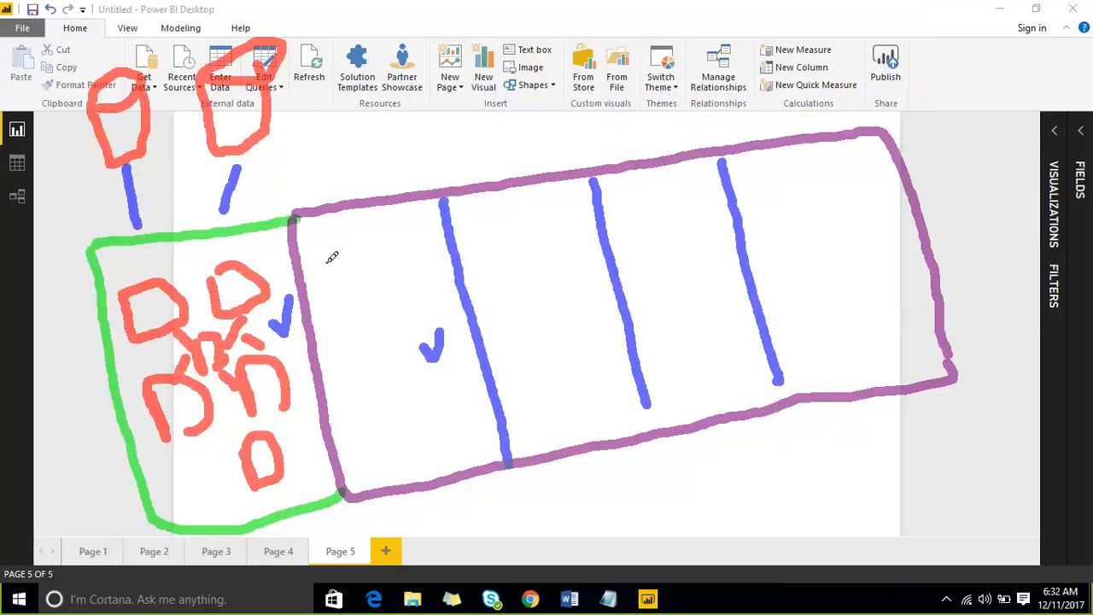
# - Add pink shapes to each of the four sections and loop pink around the purple box
pyautogui.moveTo(332, 251)
pyautogui.mouseDown()
pyautogui.moveTo(326, 295)
pyautogui.moveTo(373, 282)
pyautogui.moveTo(350, 299)
pyautogui.mouseUp()
pyautogui.moveTo(397, 330)
pyautogui.mouseDown()
pyautogui.moveTo(421, 282)
pyautogui.moveTo(432, 332)
pyautogui.mouseUp()
pyautogui.moveTo(494, 279)
pyautogui.mouseDown()
pyautogui.moveTo(504, 227)
pyautogui.moveTo(525, 275)
pyautogui.mouseUp()
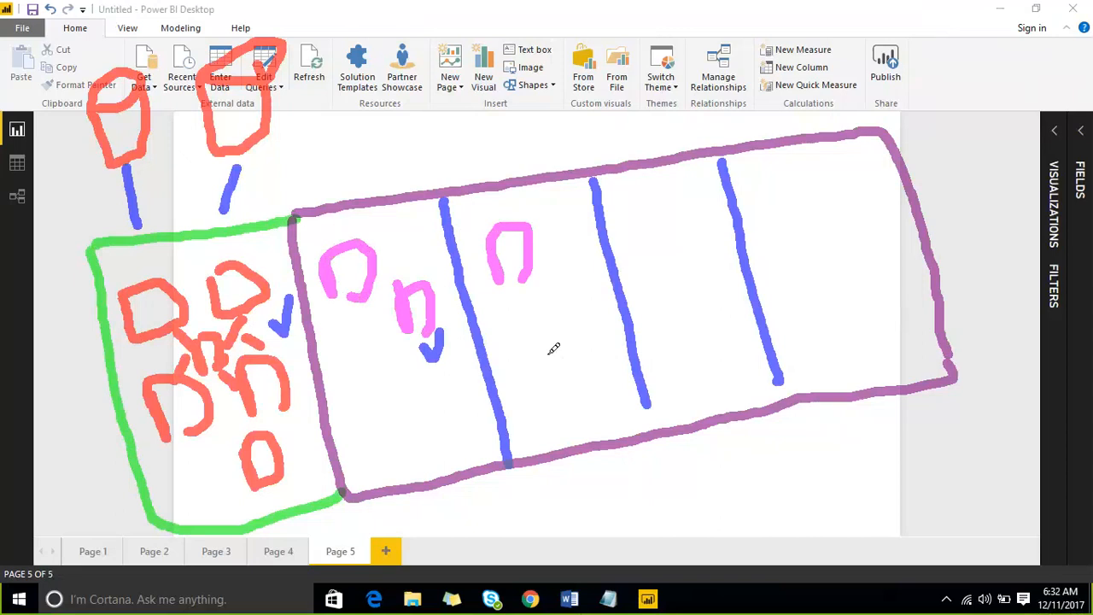
pyautogui.moveTo(551, 348); pyautogui.dragTo(564, 342)
pyautogui.moveTo(636, 254)
pyautogui.mouseDown()
pyautogui.moveTo(636, 213)
pyautogui.moveTo(677, 264)
pyautogui.mouseUp()
pyautogui.moveTo(683, 369)
pyautogui.mouseDown()
pyautogui.moveTo(690, 312)
pyautogui.moveTo(696, 358)
pyautogui.mouseUp()
pyautogui.moveTo(767, 252)
pyautogui.mouseDown()
pyautogui.moveTo(777, 195)
pyautogui.moveTo(815, 249)
pyautogui.mouseUp()
pyautogui.moveTo(809, 289)
pyautogui.mouseDown()
pyautogui.moveTo(821, 337)
pyautogui.moveTo(833, 322)
pyautogui.mouseUp()
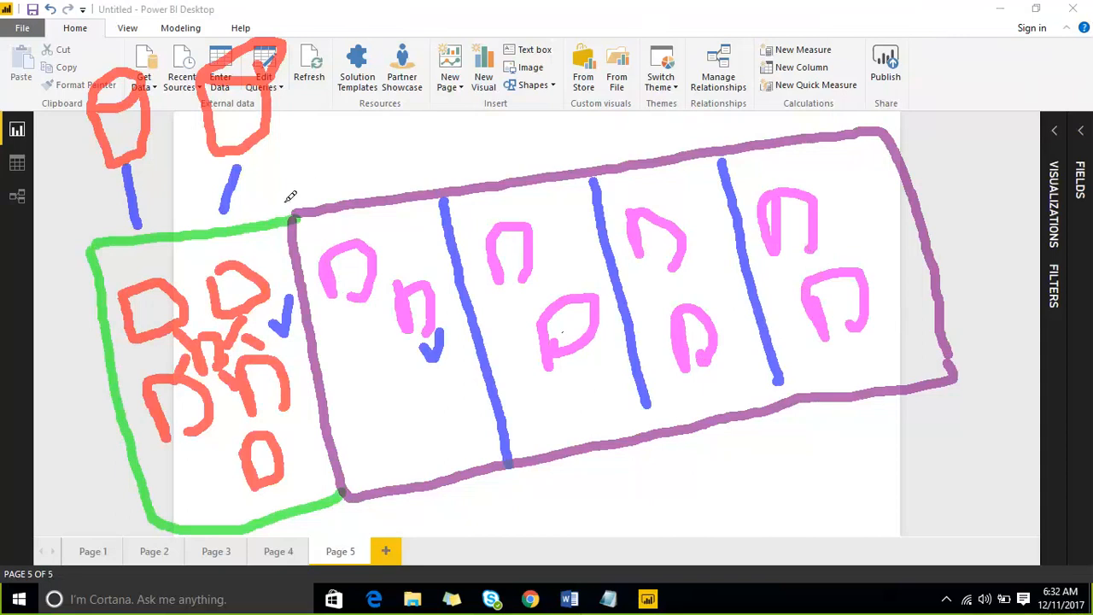
pyautogui.moveTo(291, 211)
pyautogui.mouseDown()
pyautogui.moveTo(435, 126)
pyautogui.moveTo(893, 135)
pyautogui.moveTo(940, 358)
pyautogui.moveTo(734, 479)
pyautogui.mouseUp()
pyautogui.moveTo(644, 484)
pyautogui.mouseDown()
pyautogui.moveTo(427, 501)
pyautogui.moveTo(350, 465)
pyautogui.moveTo(289, 324)
pyautogui.moveTo(277, 208)
pyautogui.mouseUp()
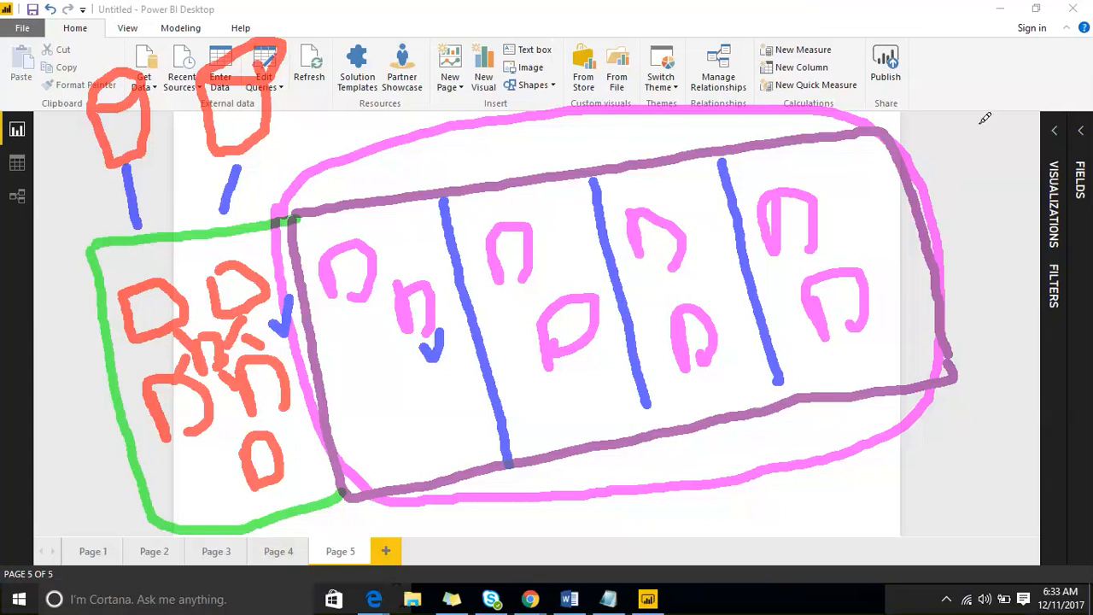
# - Handwrite the word 'filters' at the top right of the sketch
pyautogui.moveTo(939, 58)
pyautogui.mouseDown()
pyautogui.moveTo(949, 135)
pyautogui.moveTo(957, 96)
pyautogui.moveTo(976, 111)
pyautogui.mouseUp()
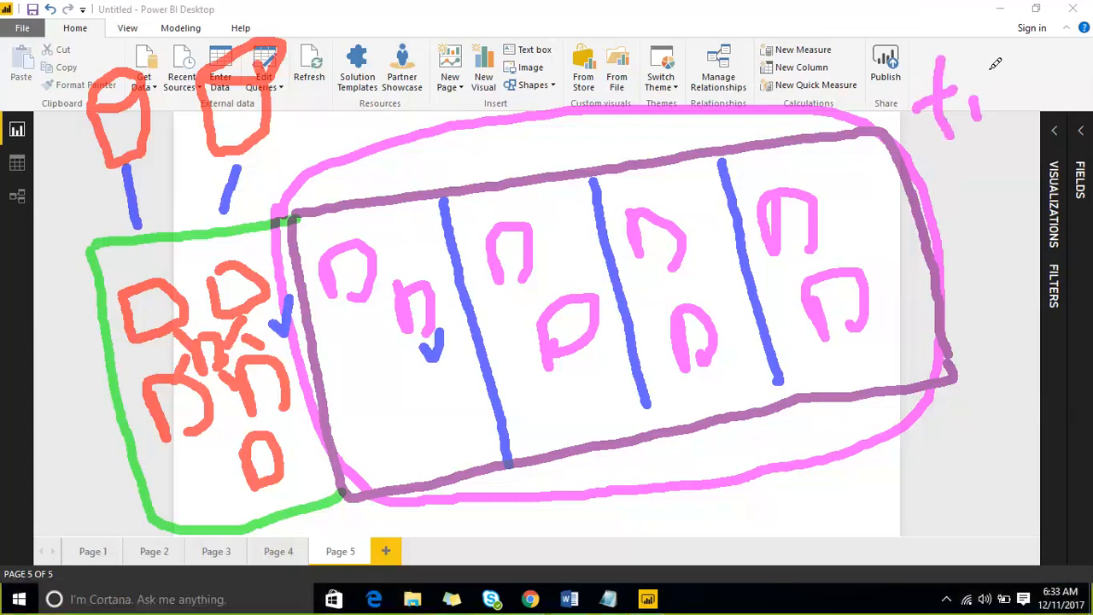
pyautogui.moveTo(984, 48); pyautogui.dragTo(1018, 104)
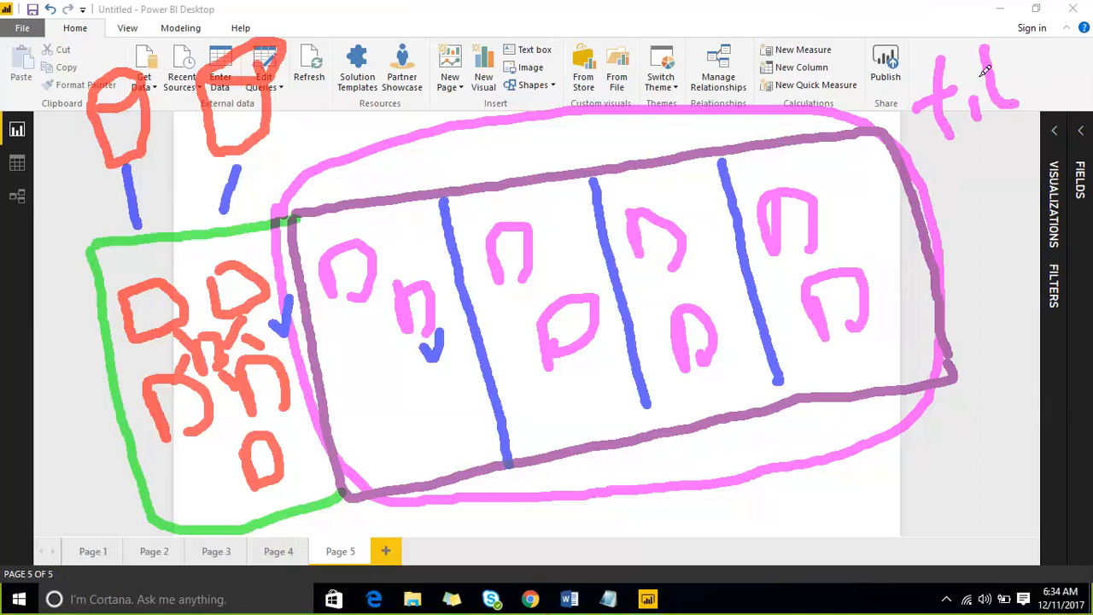
pyautogui.moveTo(1013, 40)
pyautogui.mouseDown()
pyautogui.moveTo(1044, 84)
pyautogui.moveTo(1077, 83)
pyautogui.mouseUp()
pyautogui.moveTo(1072, 7)
pyautogui.mouseDown()
pyautogui.moveTo(1059, 20)
pyautogui.moveTo(1061, 49)
pyautogui.moveTo(1034, 53)
pyautogui.mouseUp()
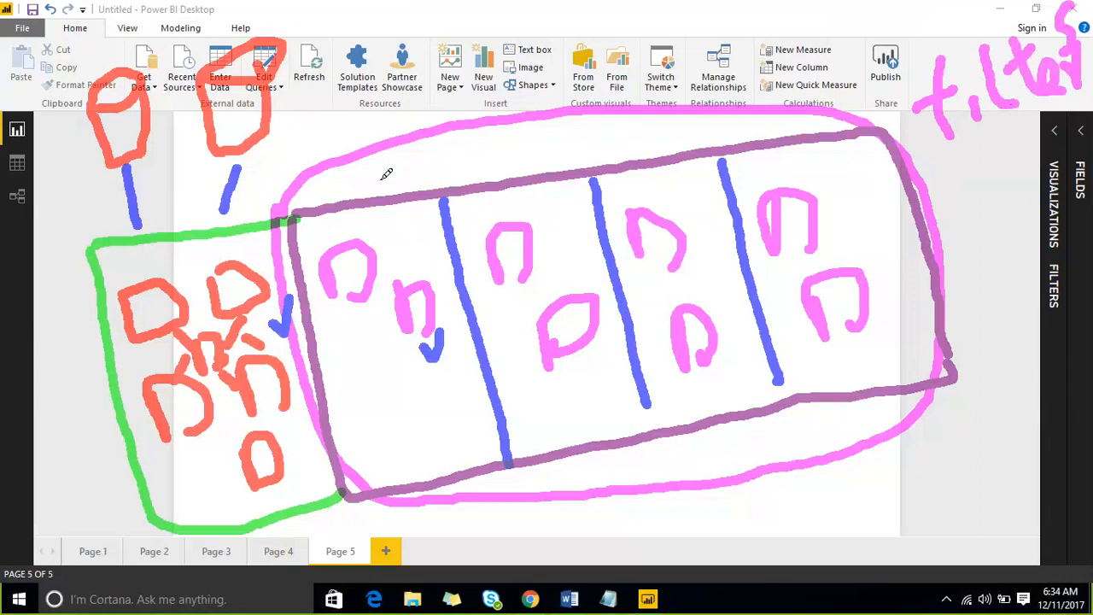
# - Draw pink lines to 'filters', down from the loop, and diagonally off the box's lower right
pyautogui.moveTo(381, 239)
pyautogui.mouseDown()
pyautogui.moveTo(461, 150)
pyautogui.moveTo(560, 80)
pyautogui.mouseUp()
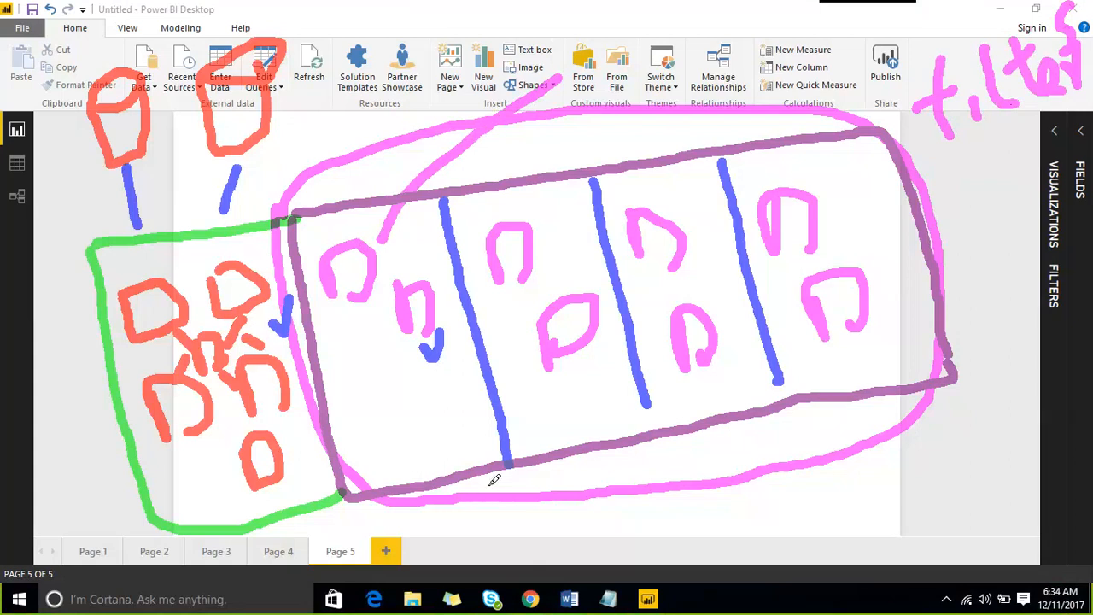
pyautogui.moveTo(485, 477); pyautogui.dragTo(539, 572)
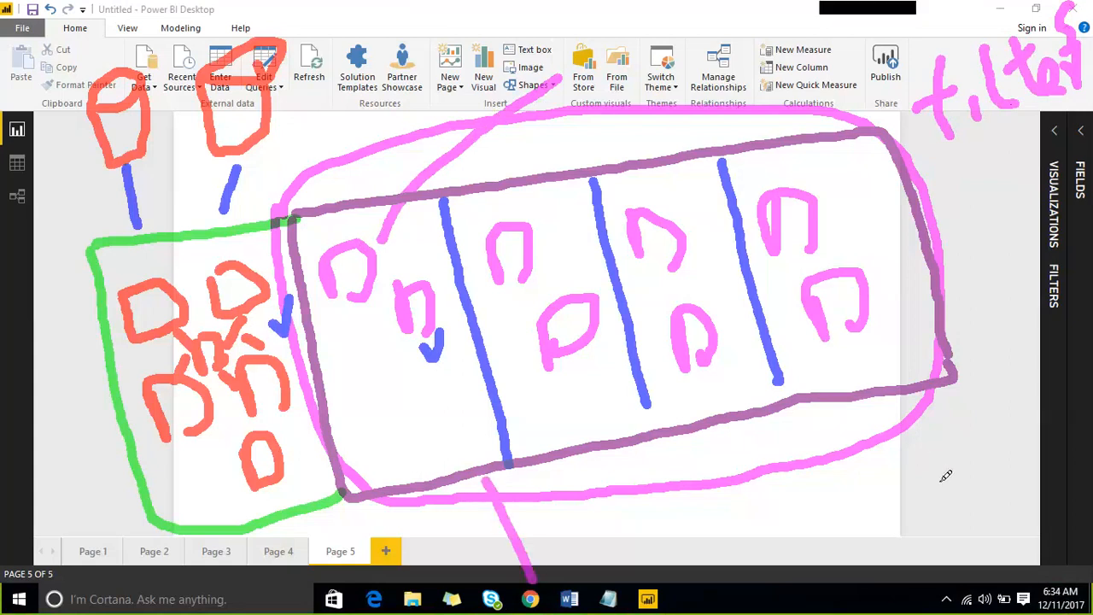
pyautogui.moveTo(895, 448); pyautogui.dragTo(964, 514)
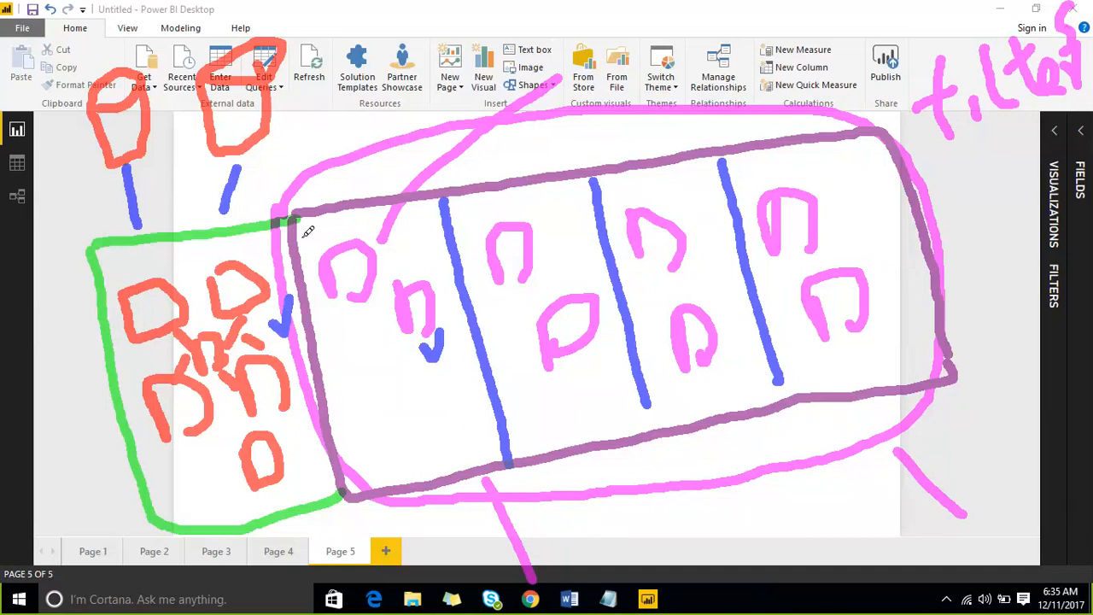
# - Mark and hatch the first column of the sketched purple box
pyautogui.moveTo(318, 239)
pyautogui.mouseDown()
pyautogui.moveTo(333, 220)
pyautogui.moveTo(376, 224)
pyautogui.moveTo(354, 320)
pyautogui.moveTo(320, 287)
pyautogui.moveTo(327, 232)
pyautogui.mouseUp()
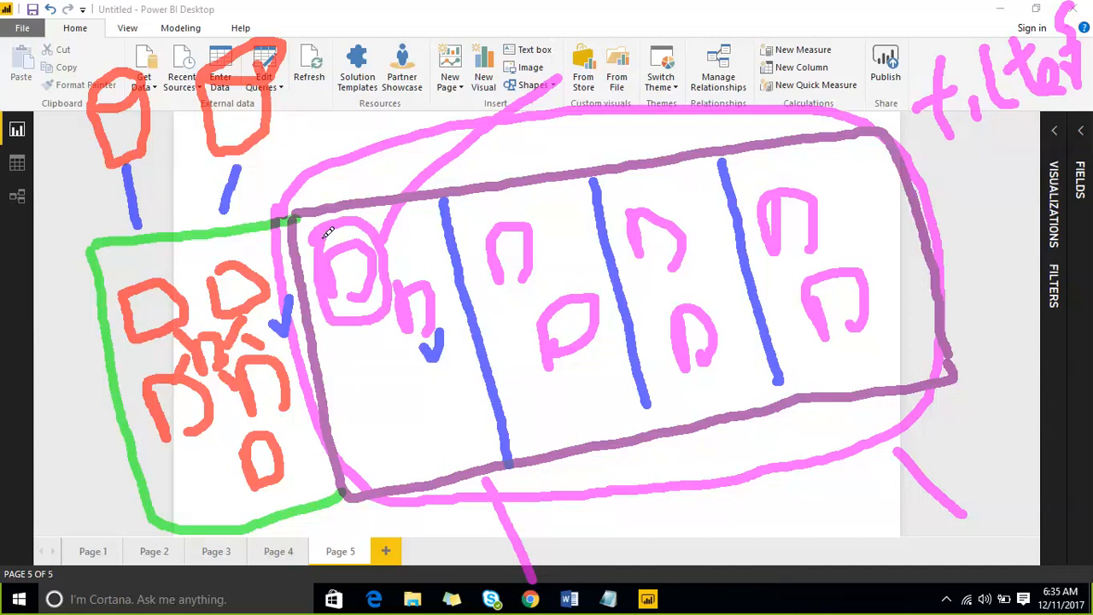
pyautogui.moveTo(422, 258); pyautogui.dragTo(447, 221)
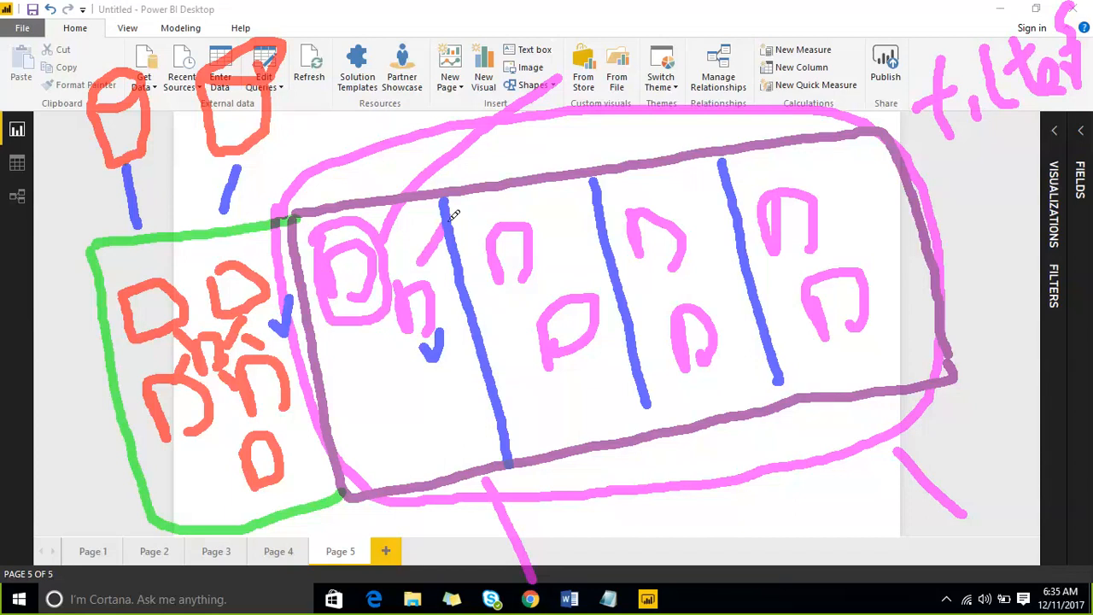
pyautogui.moveTo(408, 382); pyautogui.dragTo(431, 353)
pyautogui.moveTo(393, 434); pyautogui.dragTo(457, 390)
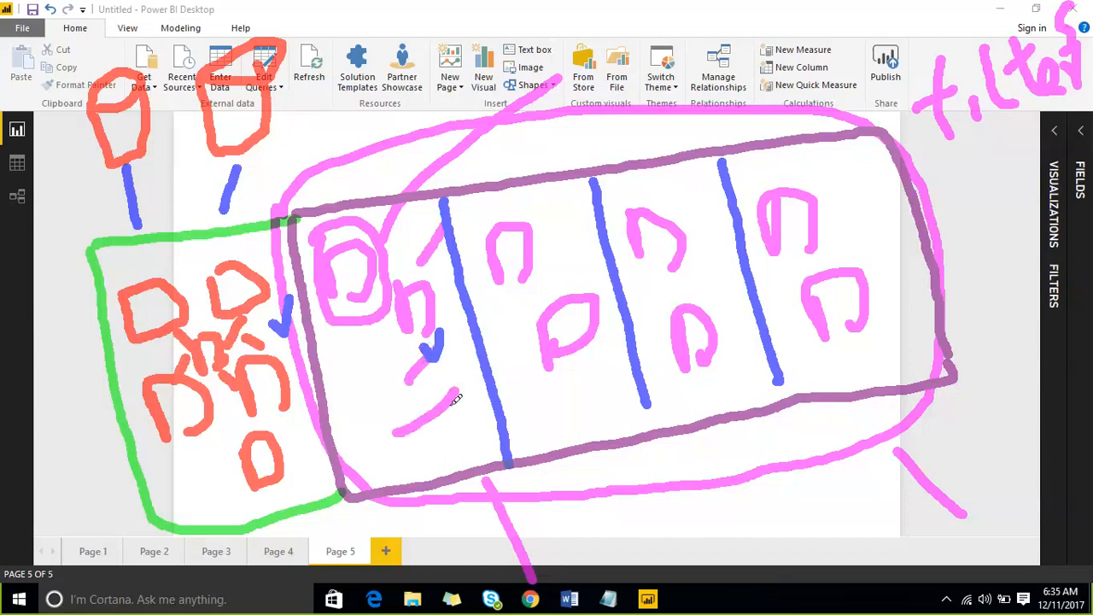
pyautogui.moveTo(422, 456); pyautogui.dragTo(474, 420)
pyautogui.moveTo(357, 405); pyautogui.dragTo(395, 346)
pyautogui.moveTo(384, 429); pyautogui.dragTo(406, 378)
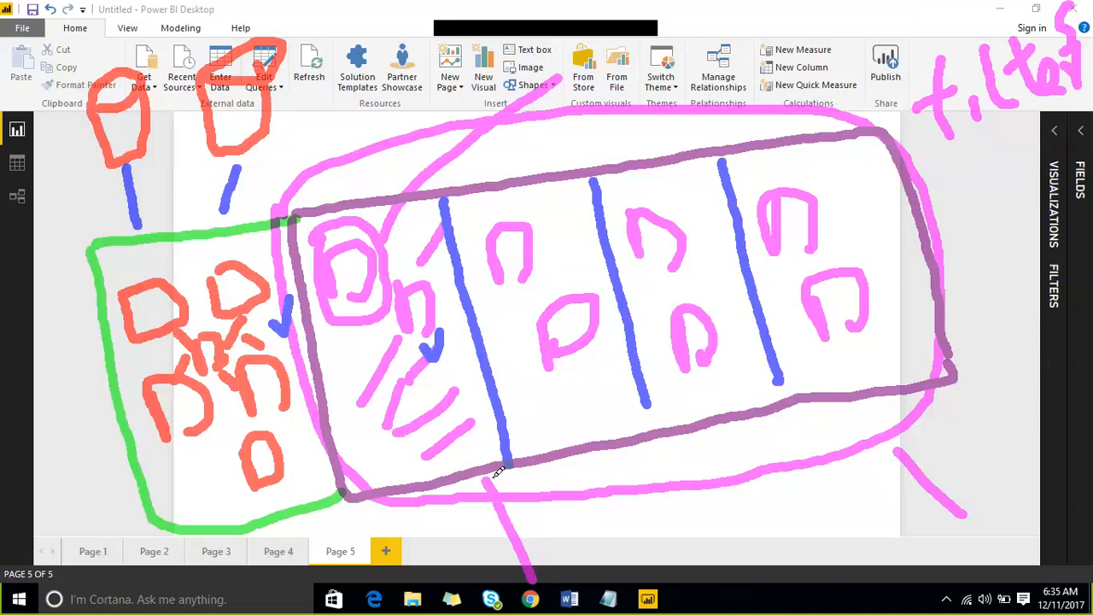
# - Draw tick lines hanging below the box, then clear all ink from the screen
pyautogui.moveTo(550, 460); pyautogui.dragTo(611, 551)
pyautogui.moveTo(686, 441); pyautogui.dragTo(715, 533)
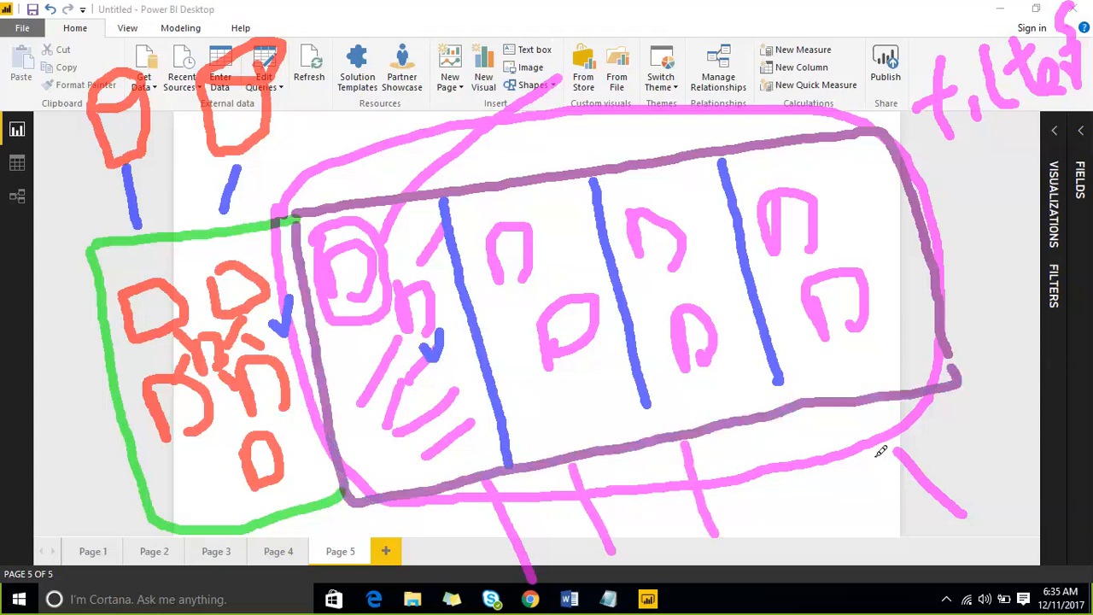
pyautogui.moveTo(846, 405); pyautogui.dragTo(846, 535)
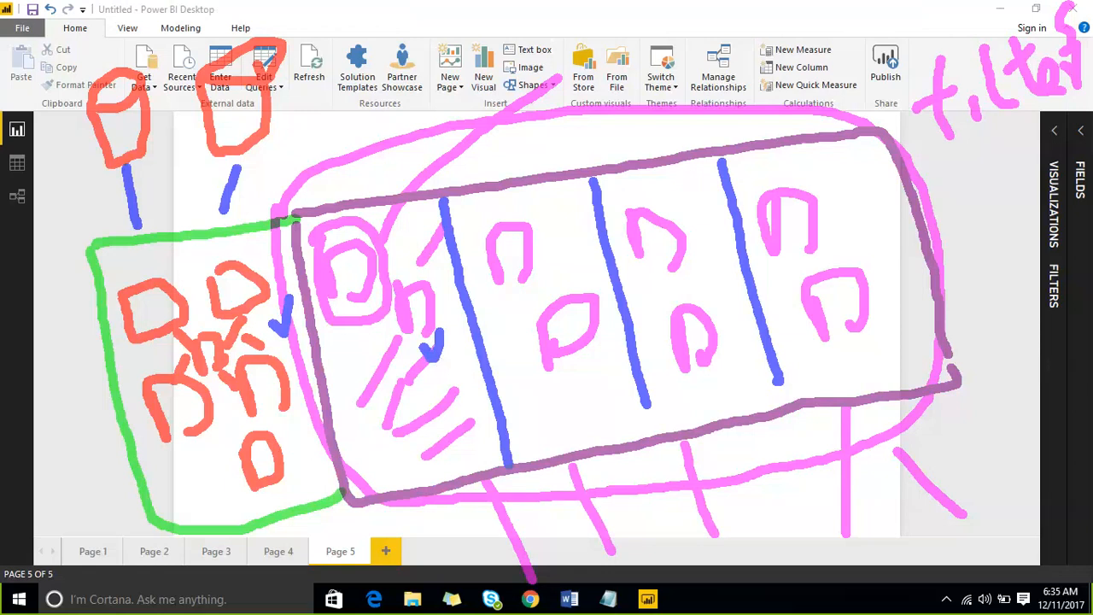
pyautogui.click(842, 22)
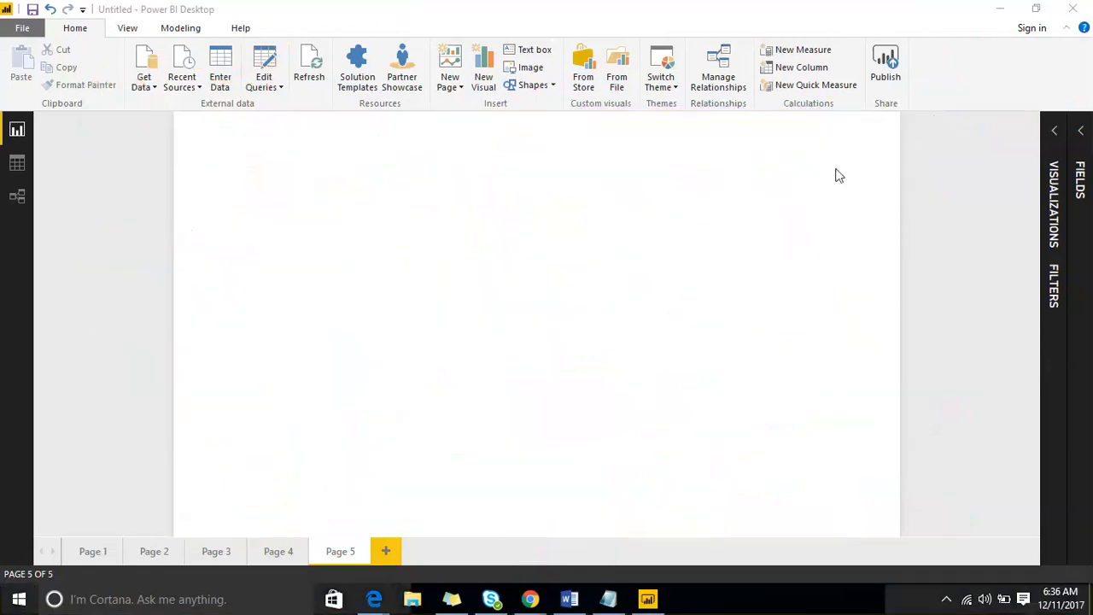
# - Delete the ename/Dname table visual from Page 4
pyautogui.click(216, 553)
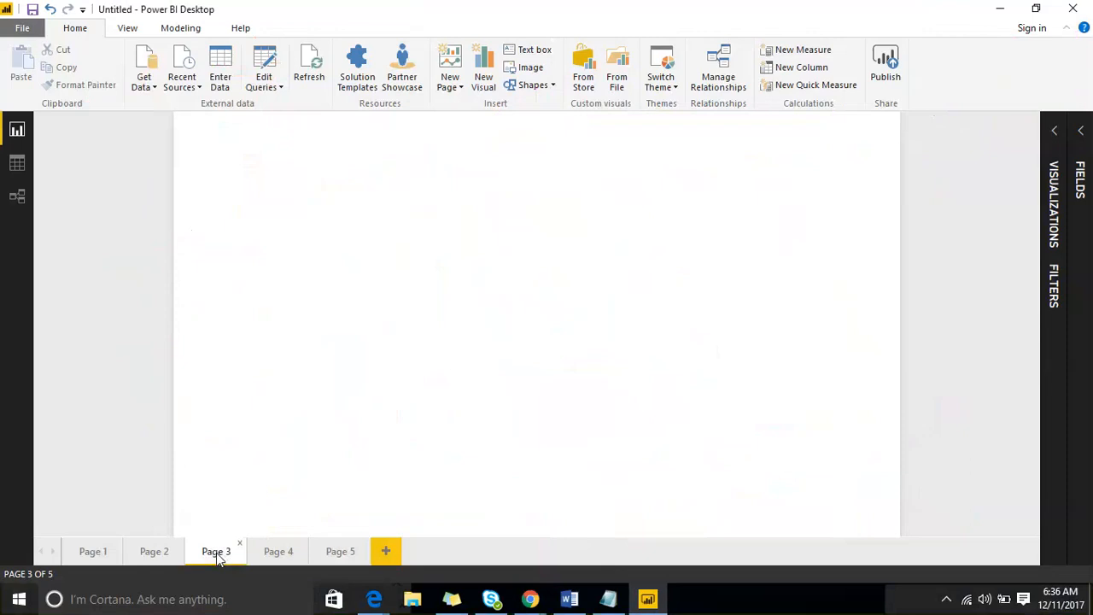
pyautogui.click(277, 552)
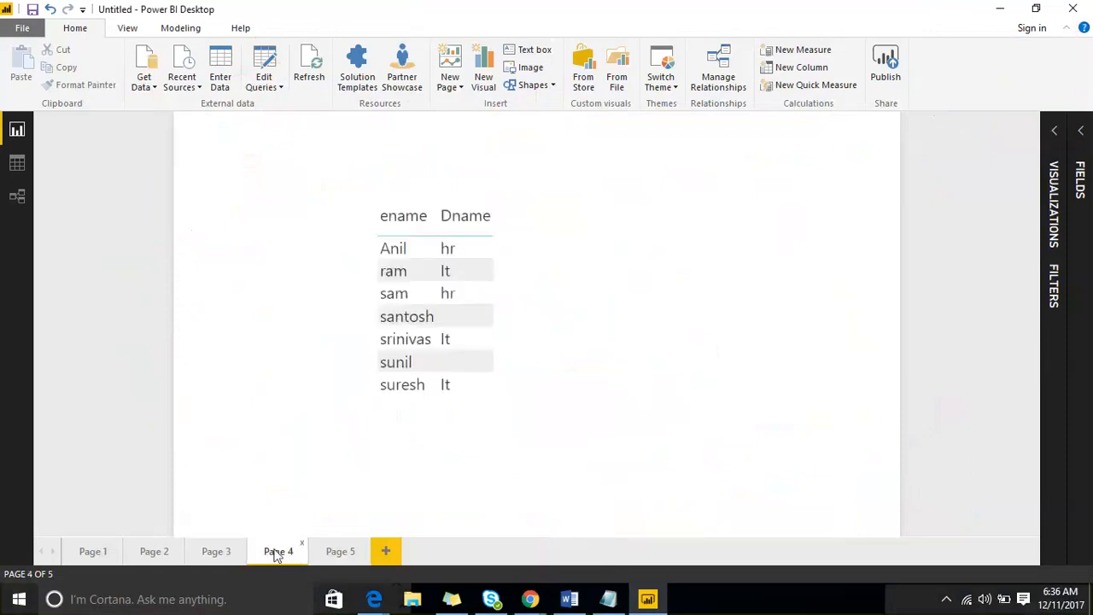
pyautogui.click(399, 212)
pyautogui.press('Delete')
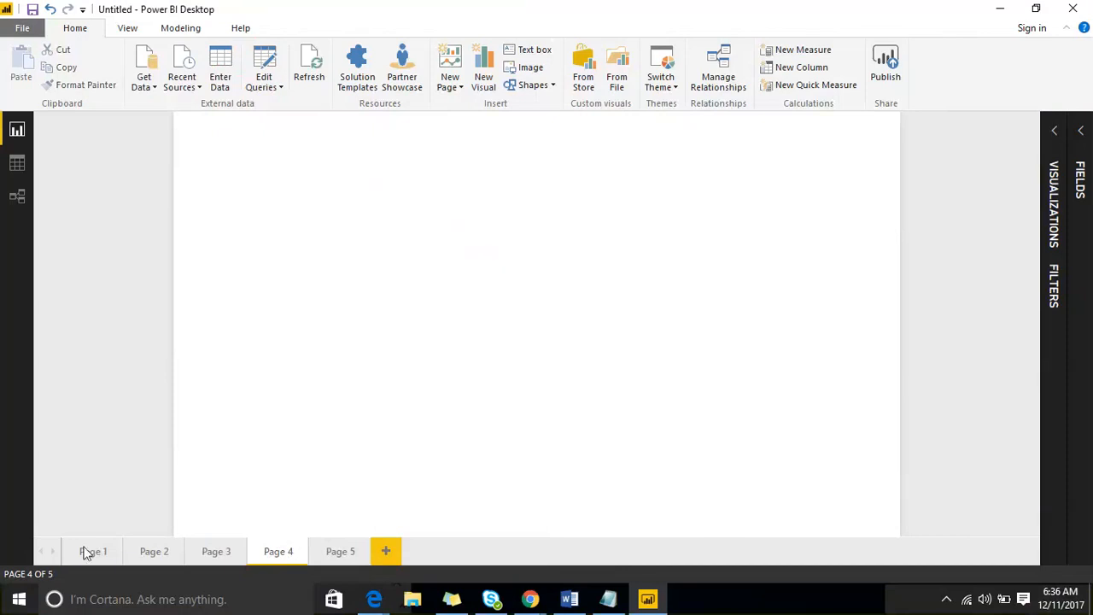
# - Return to Page 3 and expand the Visualizations and Fields panes
pyautogui.click(214, 552)
pyautogui.click(152, 553)
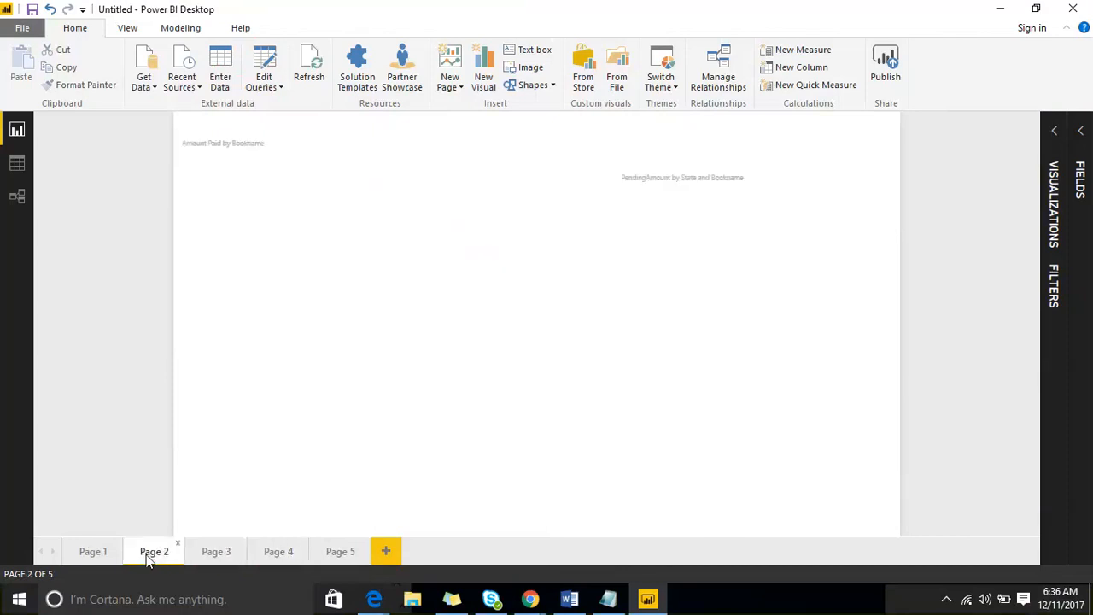
pyautogui.click(213, 553)
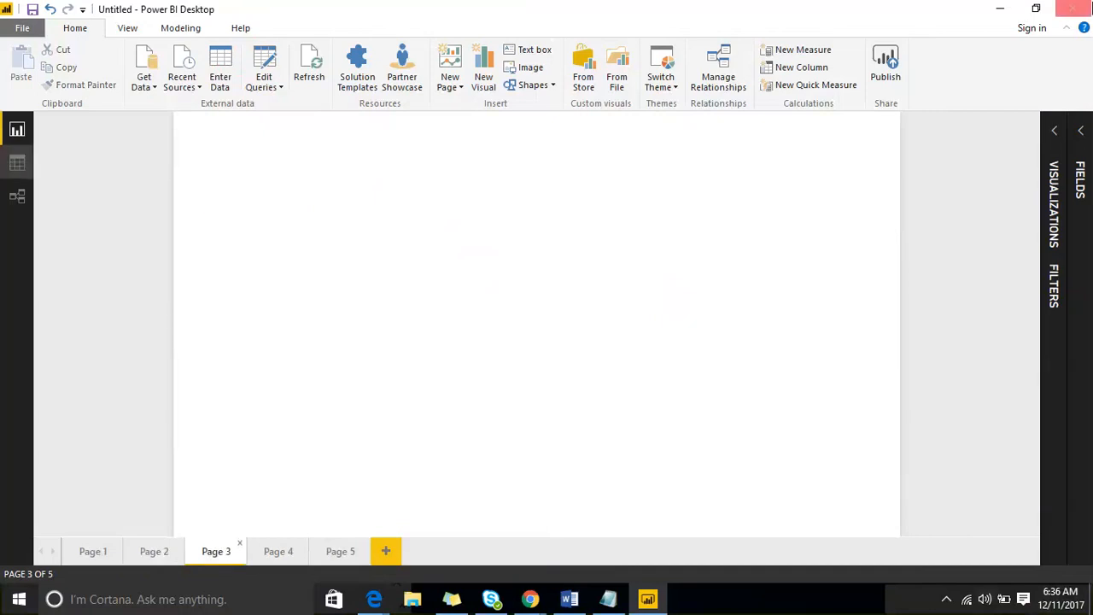
pyautogui.click(1078, 130)
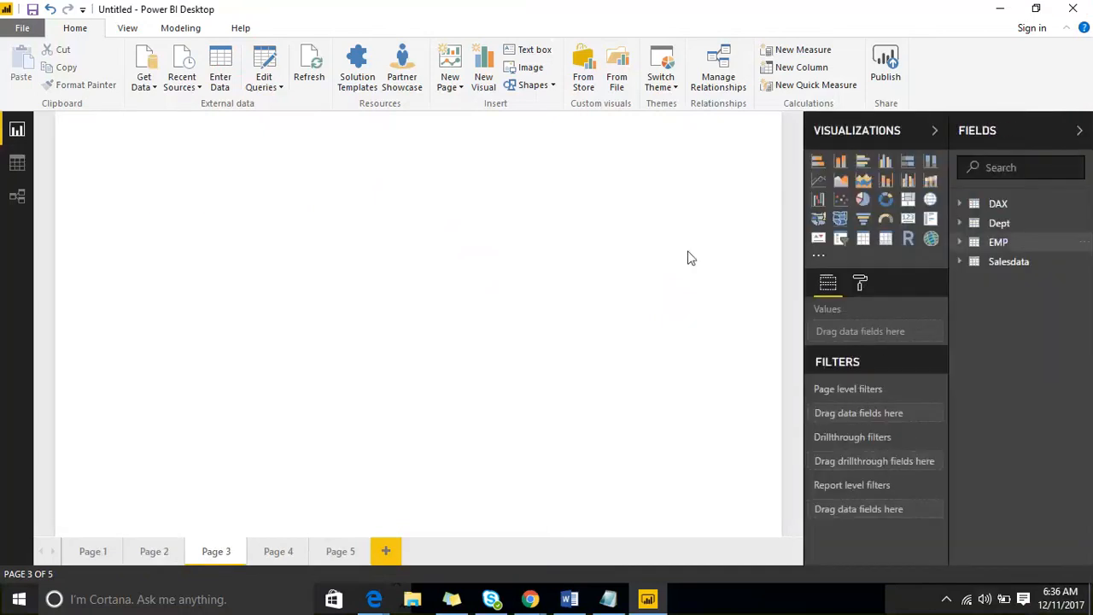
# - On Page 3, add an enlarged clustered column chart of Amount Paid by CityName
pyautogui.click(888, 163)
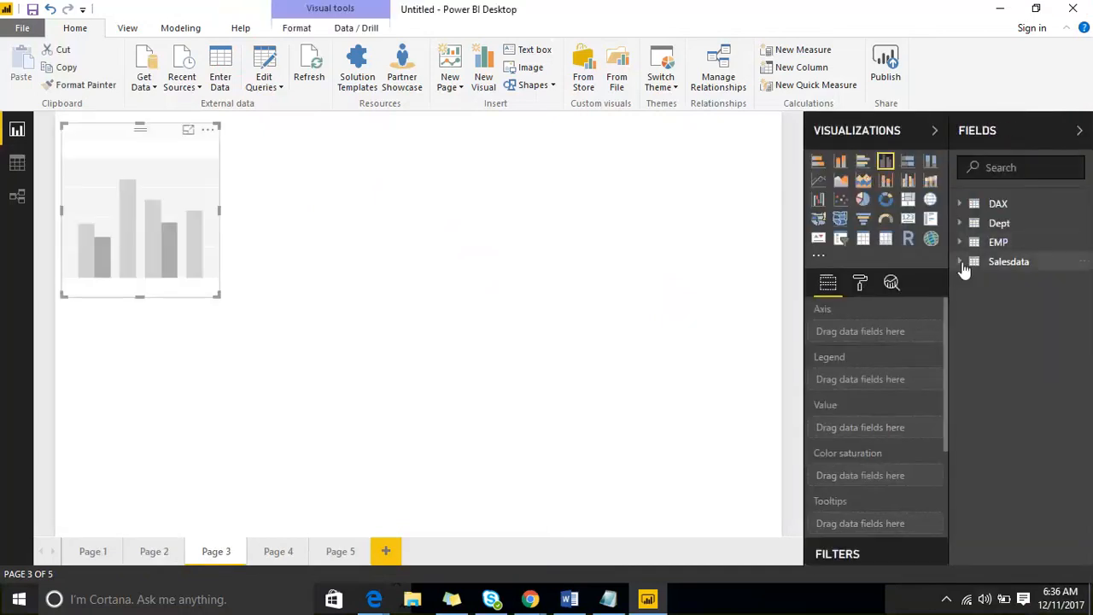
pyautogui.click(1008, 261)
pyautogui.moveTo(1033, 340); pyautogui.dragTo(154, 207)
pyautogui.moveTo(1050, 308); pyautogui.dragTo(137, 209)
pyautogui.moveTo(220, 296); pyautogui.dragTo(328, 346)
pyautogui.click(427, 303)
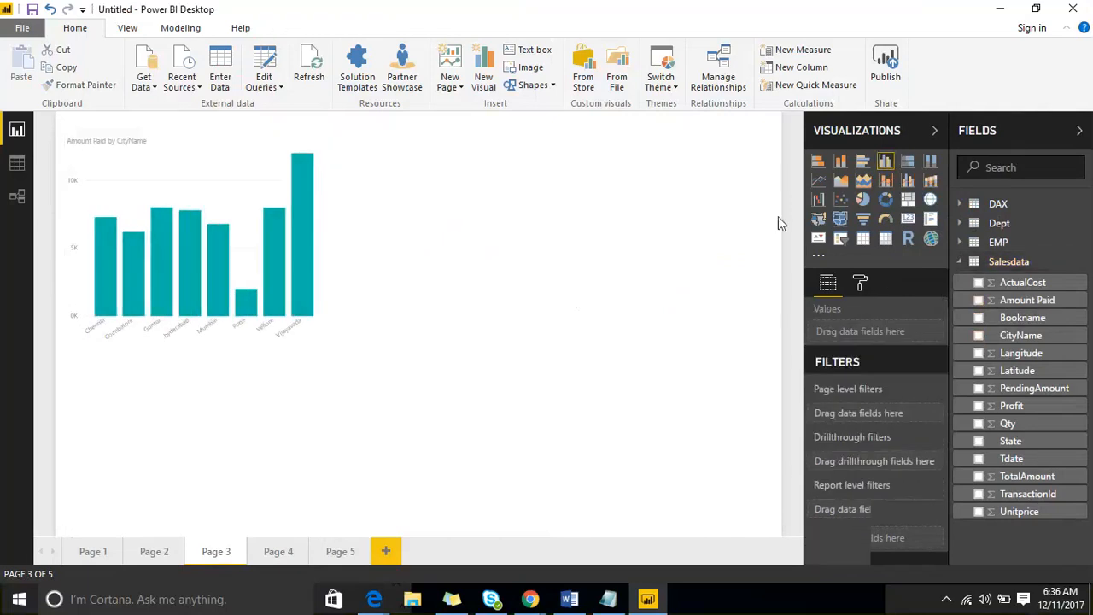
# - Add a donut chart of PendingAmount with State as the legend
pyautogui.click(885, 199)
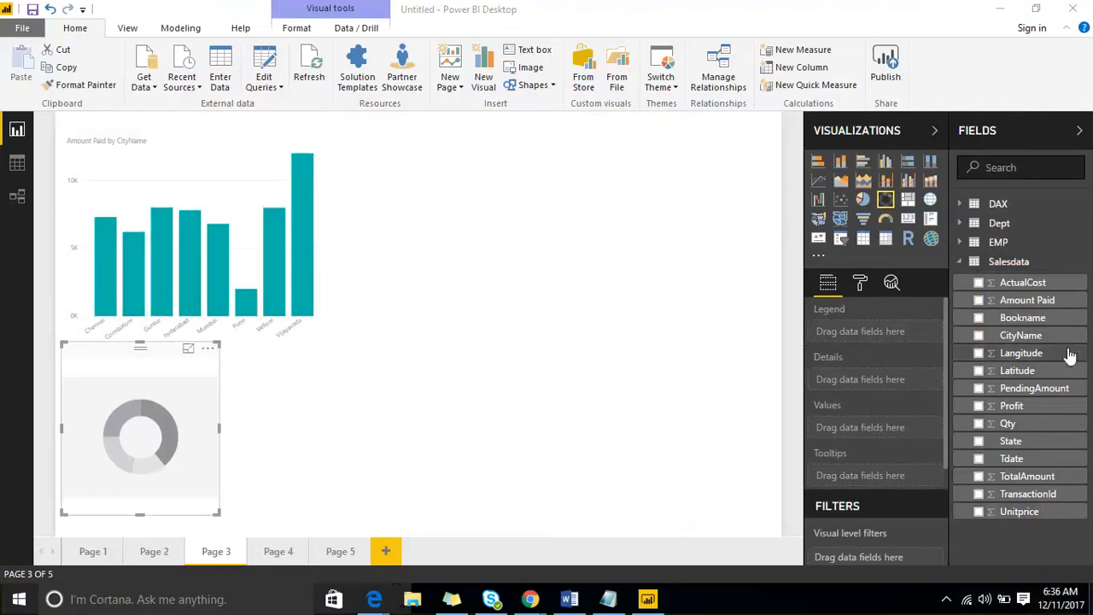
pyautogui.moveTo(1024, 442); pyautogui.dragTo(137, 437)
pyautogui.click(1023, 389)
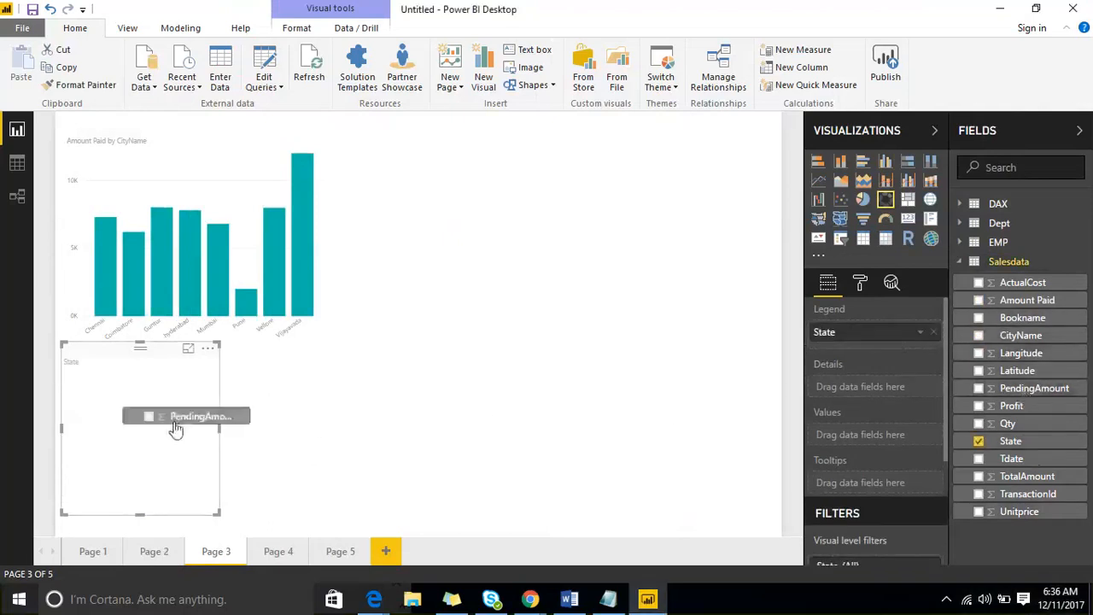
pyautogui.click(544, 278)
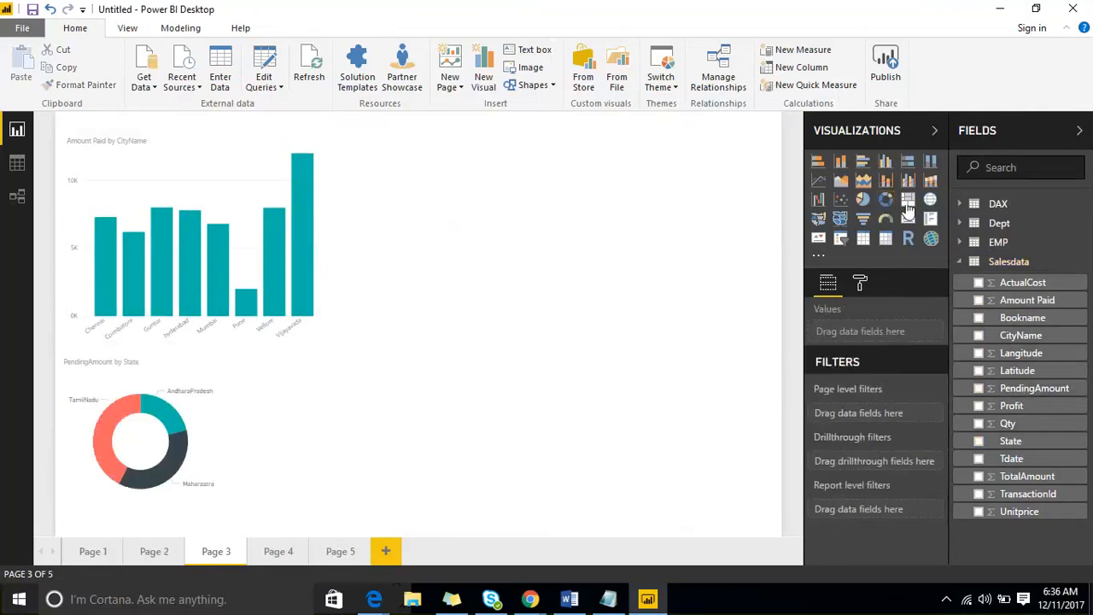
# - Add a Profit by Bookname treemap right of the column chart, then go to Page 4
pyautogui.click(908, 199)
pyautogui.moveTo(322, 433); pyautogui.dragTo(499, 285)
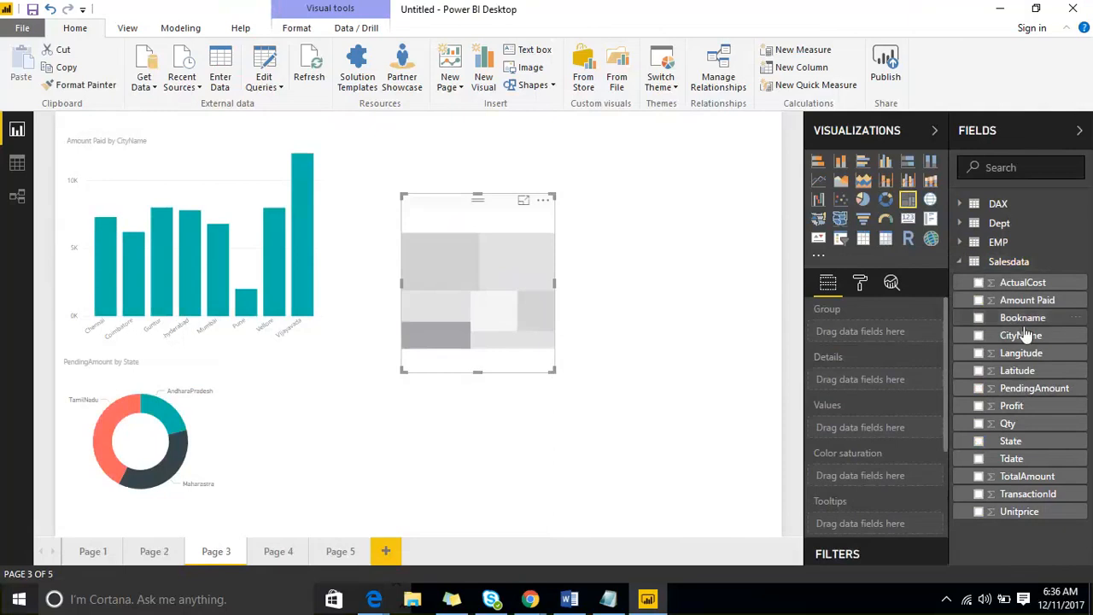
pyautogui.moveTo(1022, 320); pyautogui.dragTo(505, 309)
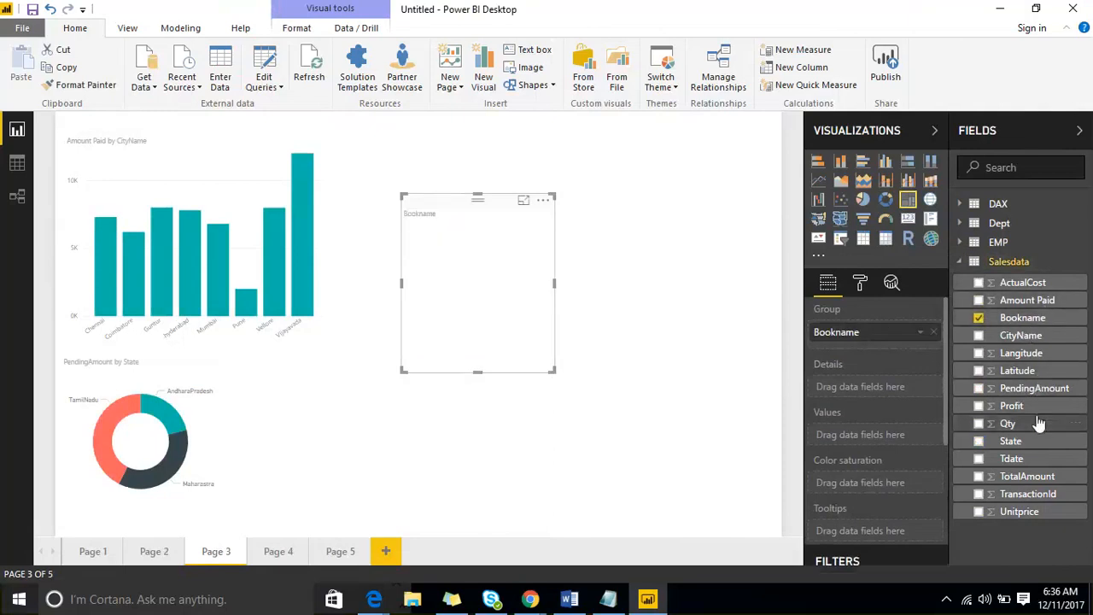
pyautogui.moveTo(1033, 406); pyautogui.dragTo(488, 260)
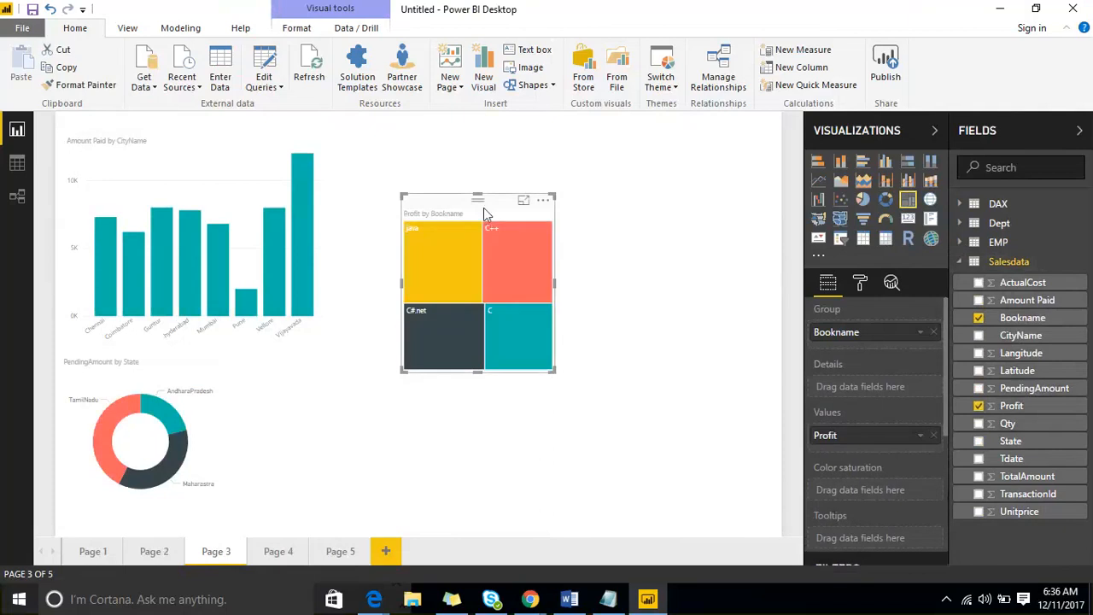
pyautogui.moveTo(487, 211); pyautogui.dragTo(458, 357)
pyautogui.click(281, 554)
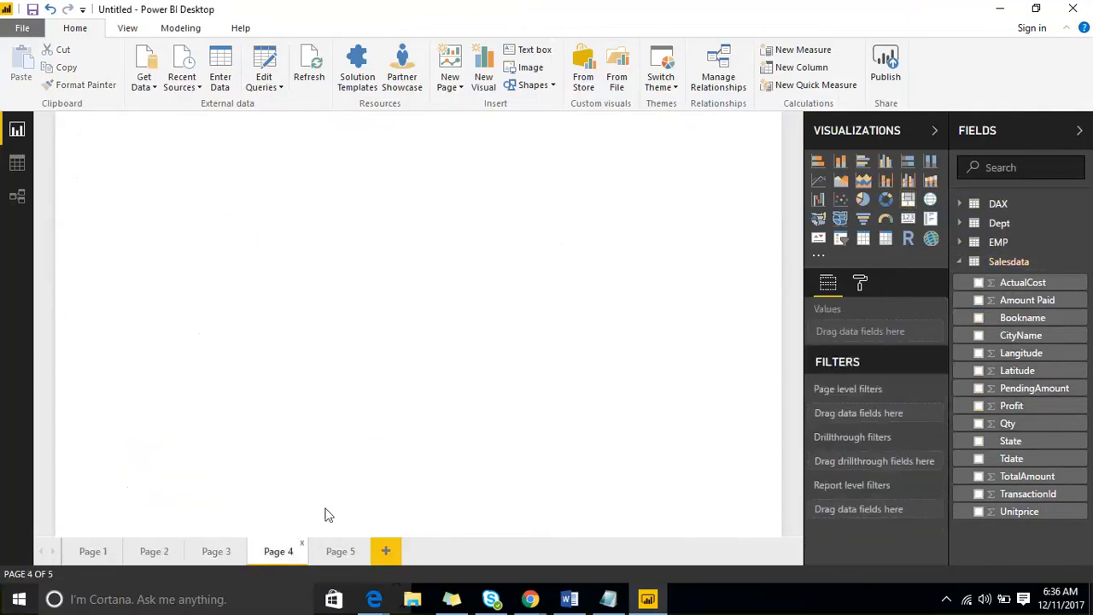
# - Place a page-filling donut of Amount Paid with CityName legend on Page 4, then return to Page 3
pyautogui.click(887, 201)
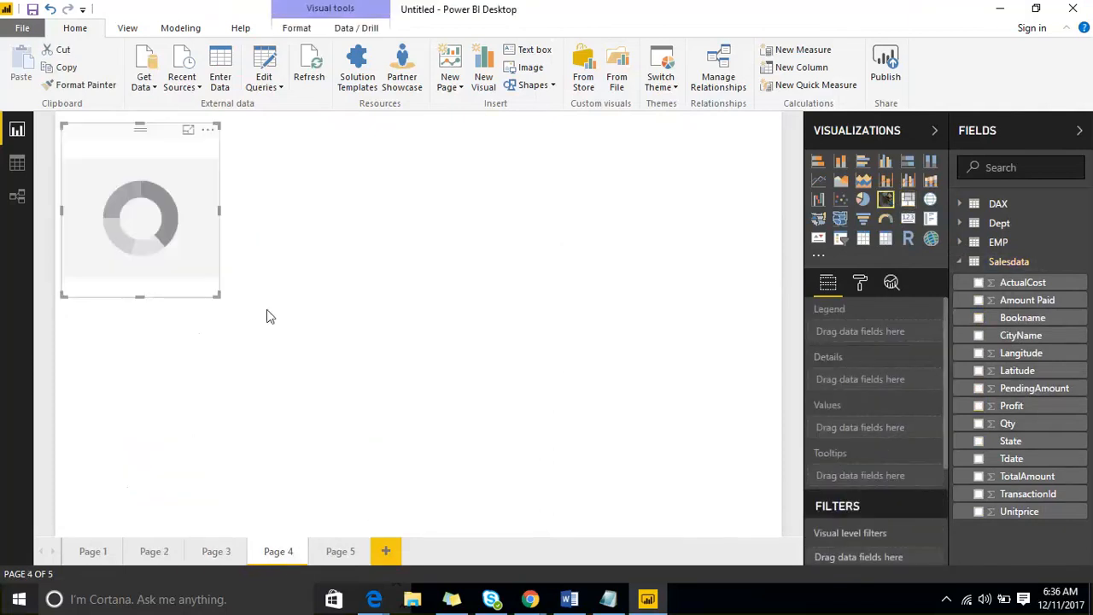
pyautogui.moveTo(213, 295); pyautogui.dragTo(605, 528)
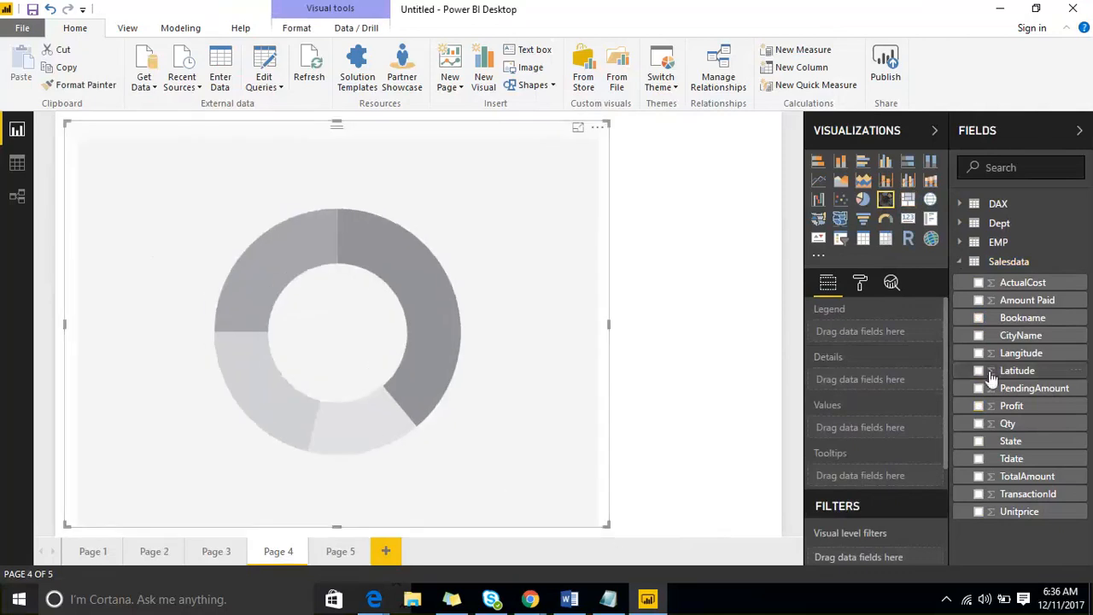
pyautogui.moveTo(1022, 340); pyautogui.dragTo(316, 377)
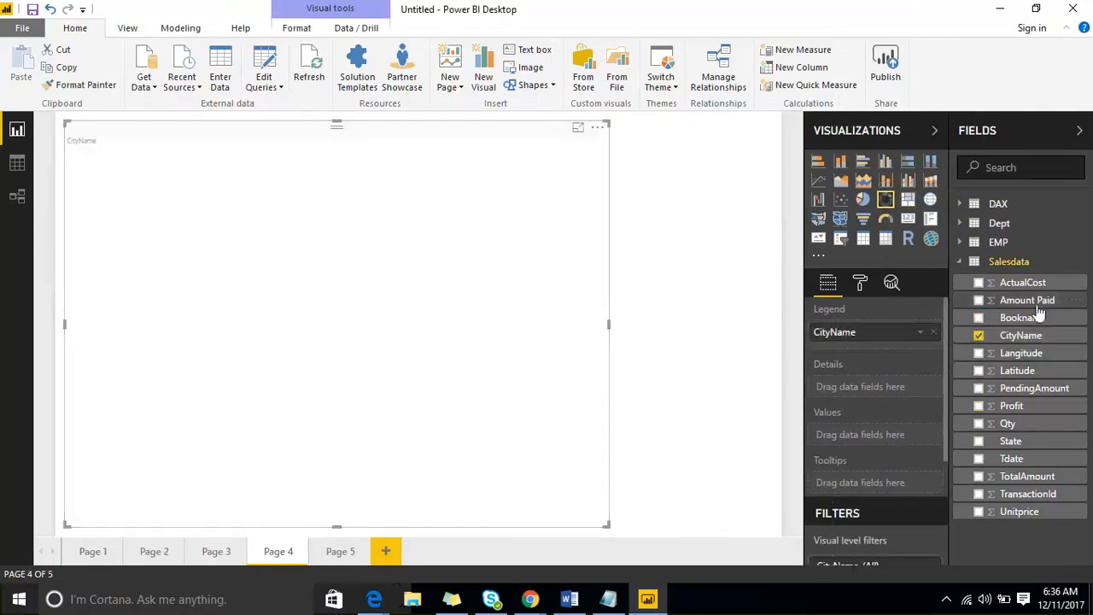
pyautogui.click(224, 553)
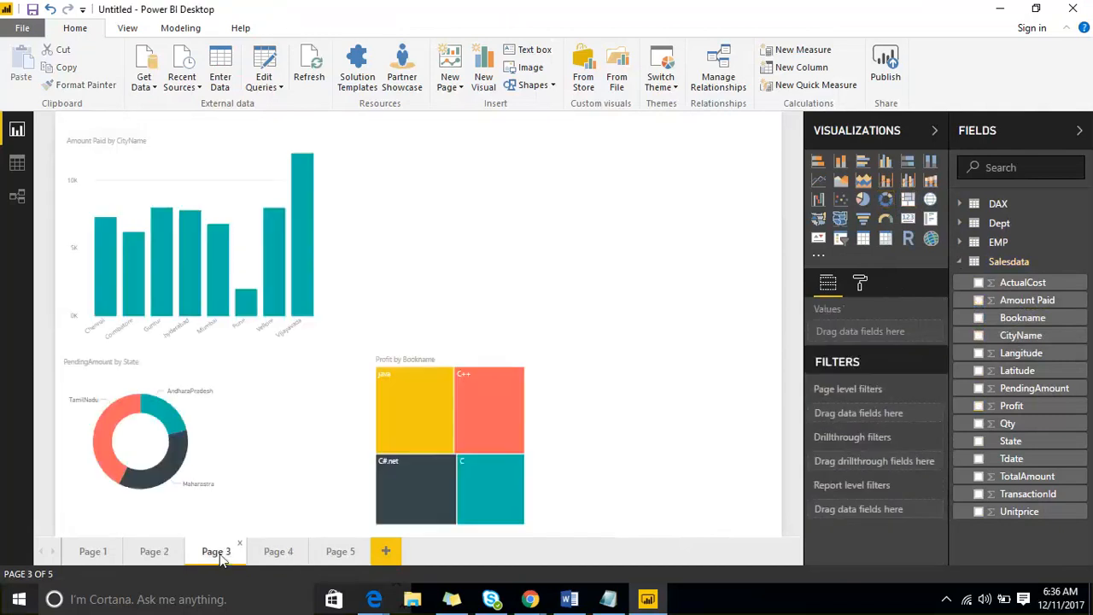
# - Delete Page 5 and Page 2 from the report, confirming each deletion
pyautogui.click(280, 554)
pyautogui.click(338, 553)
pyautogui.rightClick(339, 553)
pyautogui.click(360, 537)
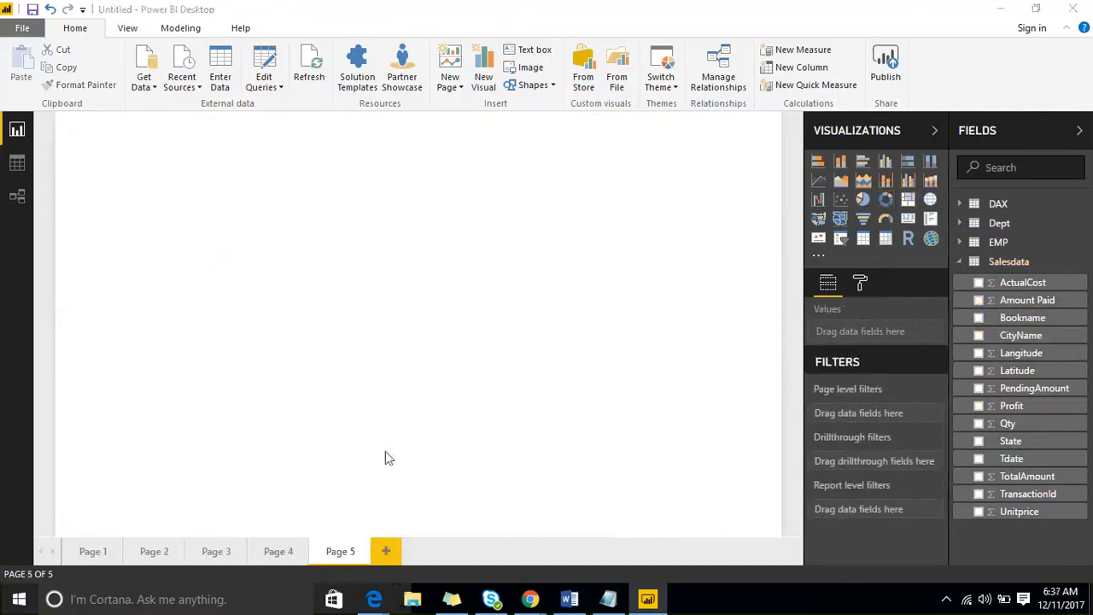
pyautogui.click(611, 332)
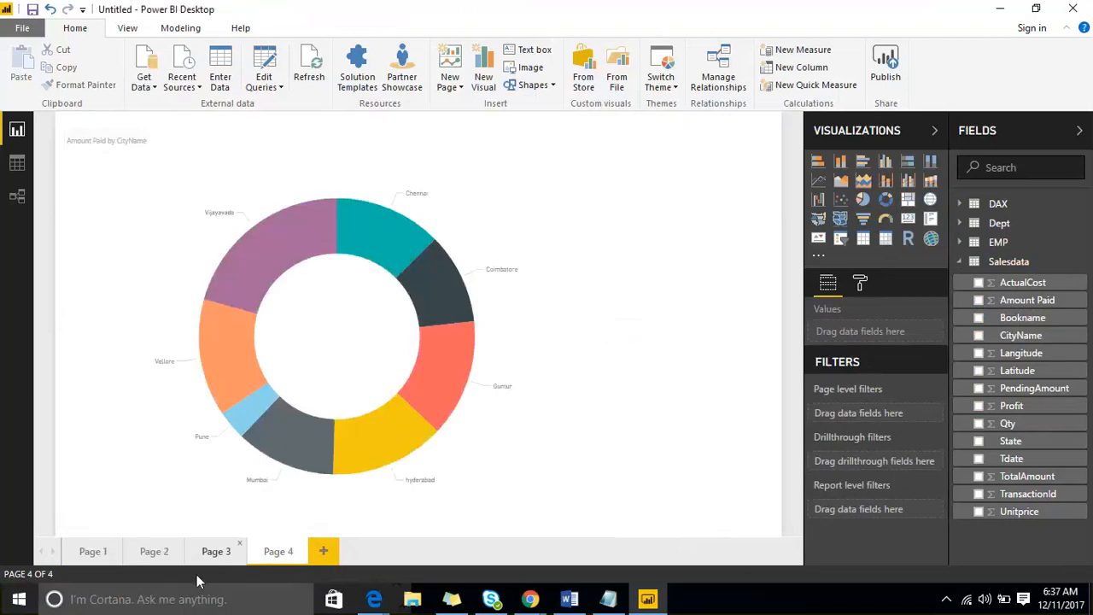
pyautogui.click(156, 552)
pyautogui.rightClick(162, 553)
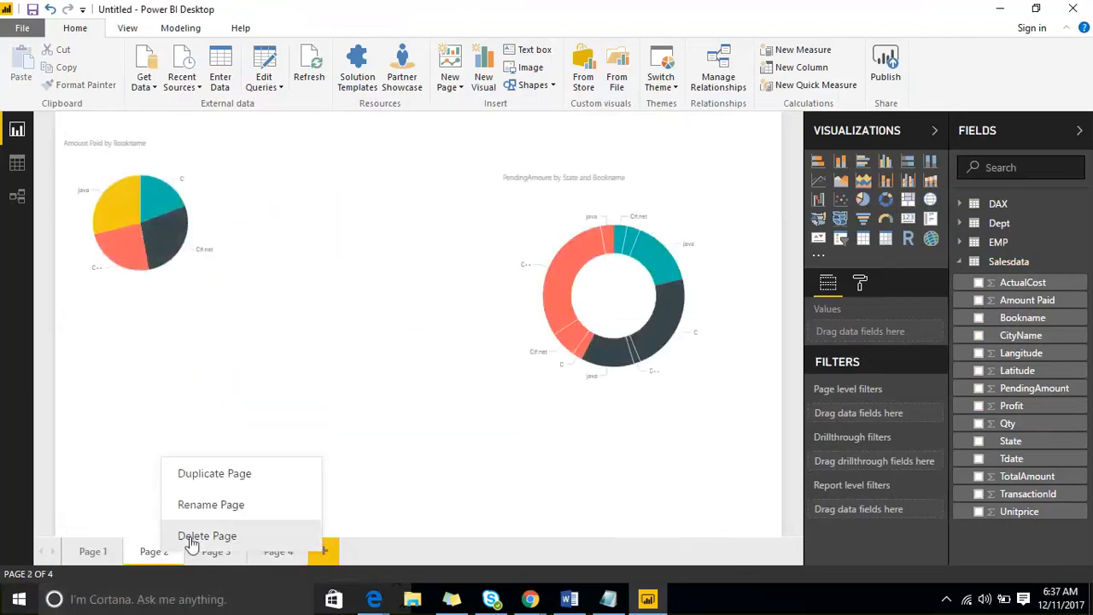
pyautogui.click(192, 535)
pyautogui.click(622, 333)
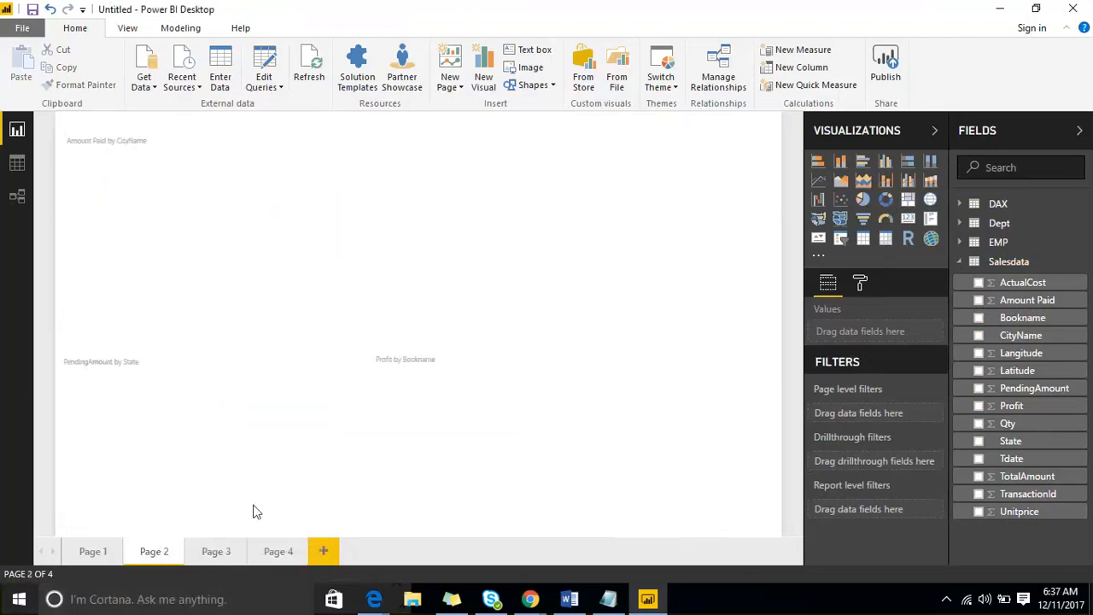
# - On Page 1, copy the Amount Paid by CityName bar chart's formatting with Format Painter
pyautogui.click(94, 551)
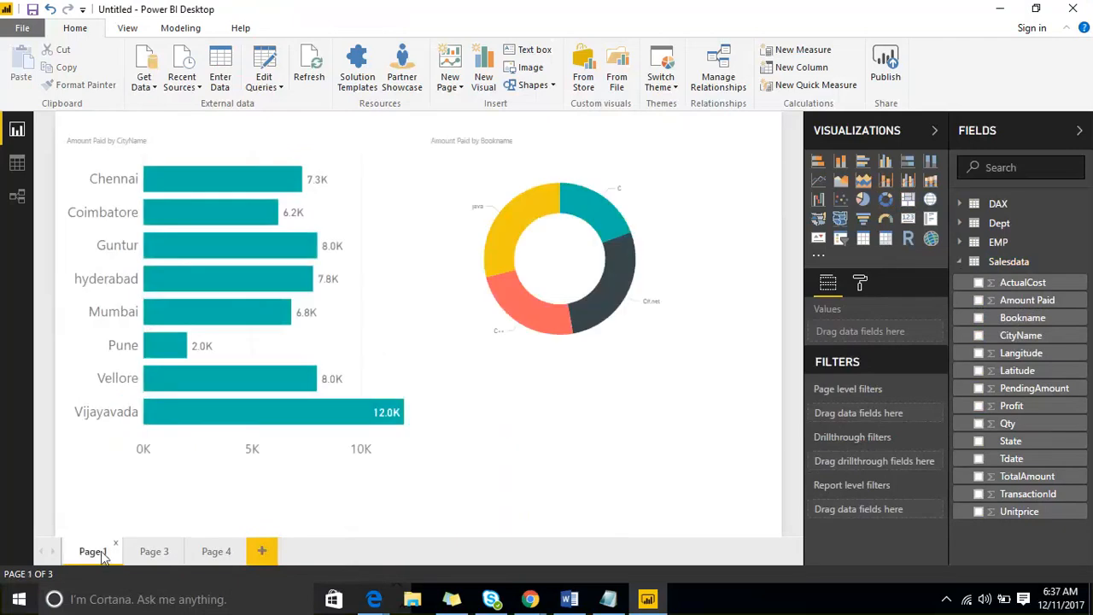
pyautogui.click(267, 138)
pyautogui.click(85, 87)
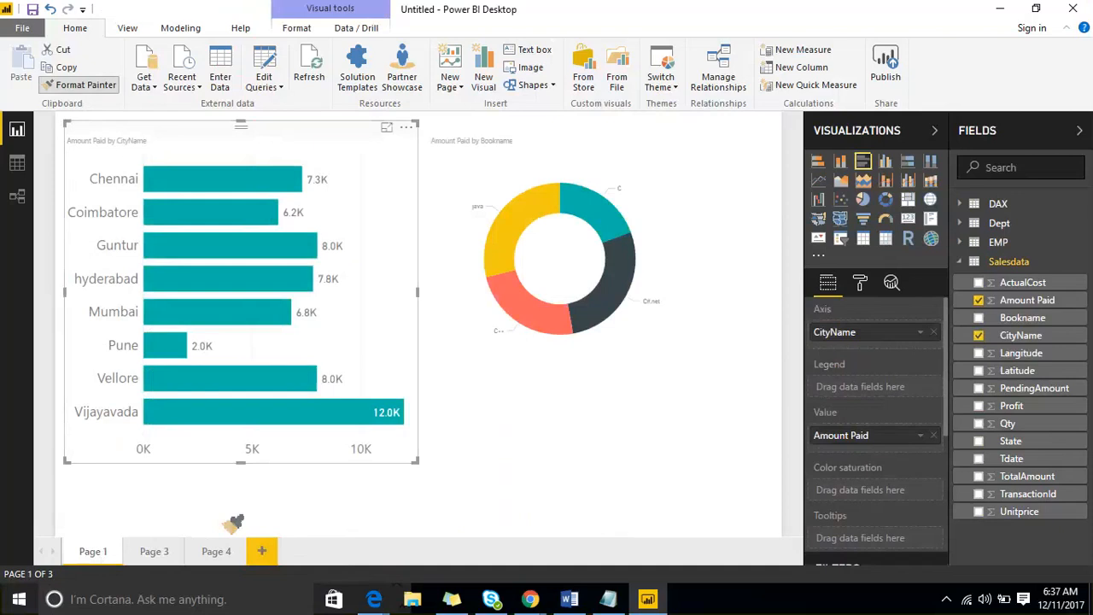
# - Paint Page 1's bar chart formatting onto Page 3's bar chart, enlarge it, and shift the treemap and donut
pyautogui.click(152, 550)
pyautogui.click(219, 176)
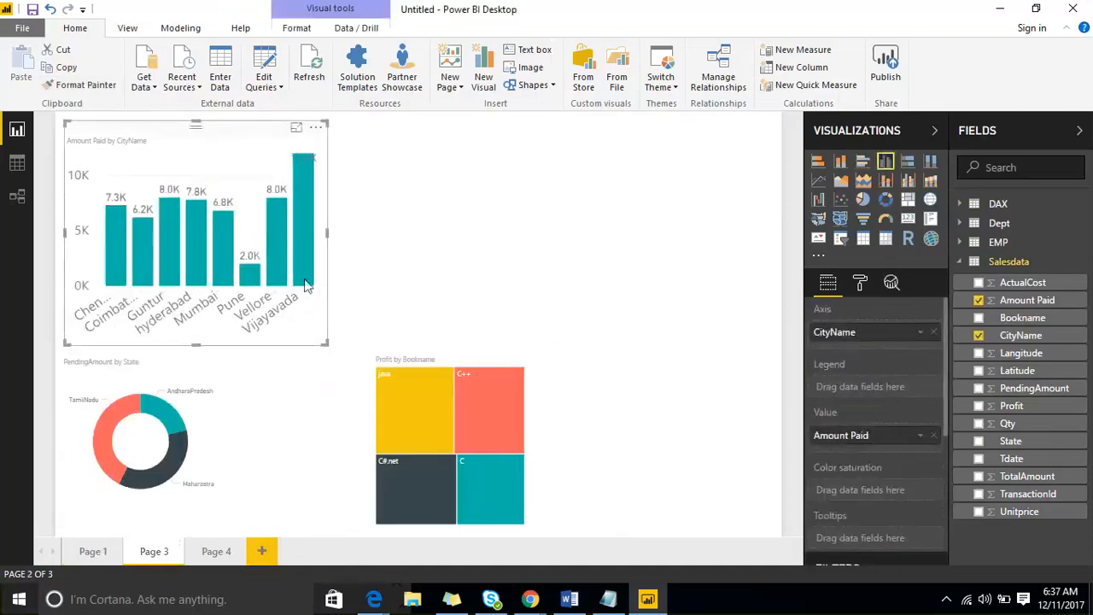
pyautogui.moveTo(321, 340); pyautogui.dragTo(559, 329)
pyautogui.click(432, 362)
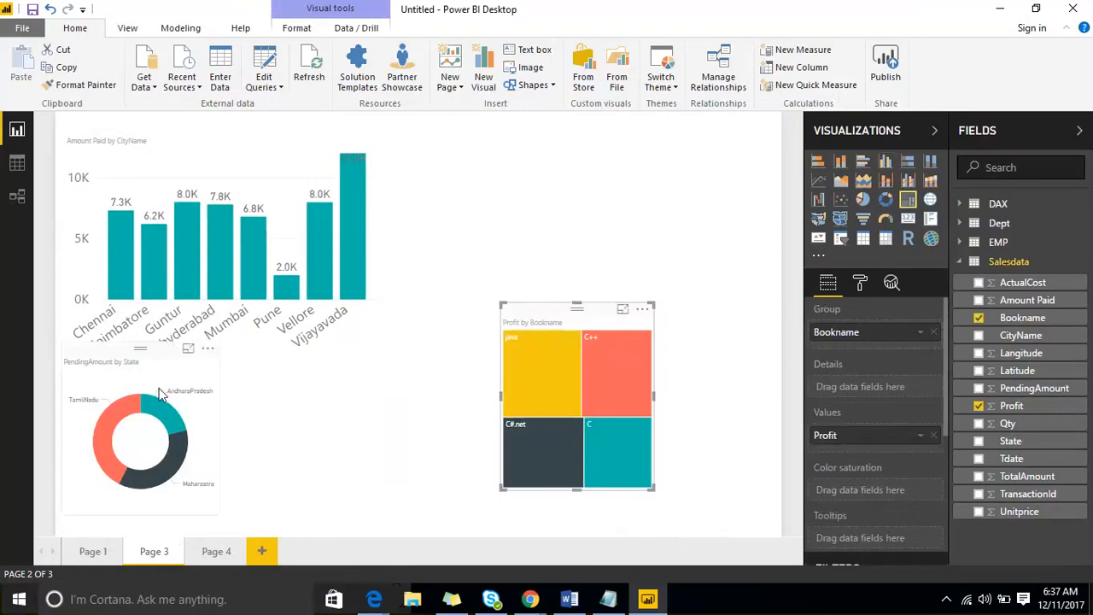
pyautogui.moveTo(156, 394); pyautogui.dragTo(359, 419)
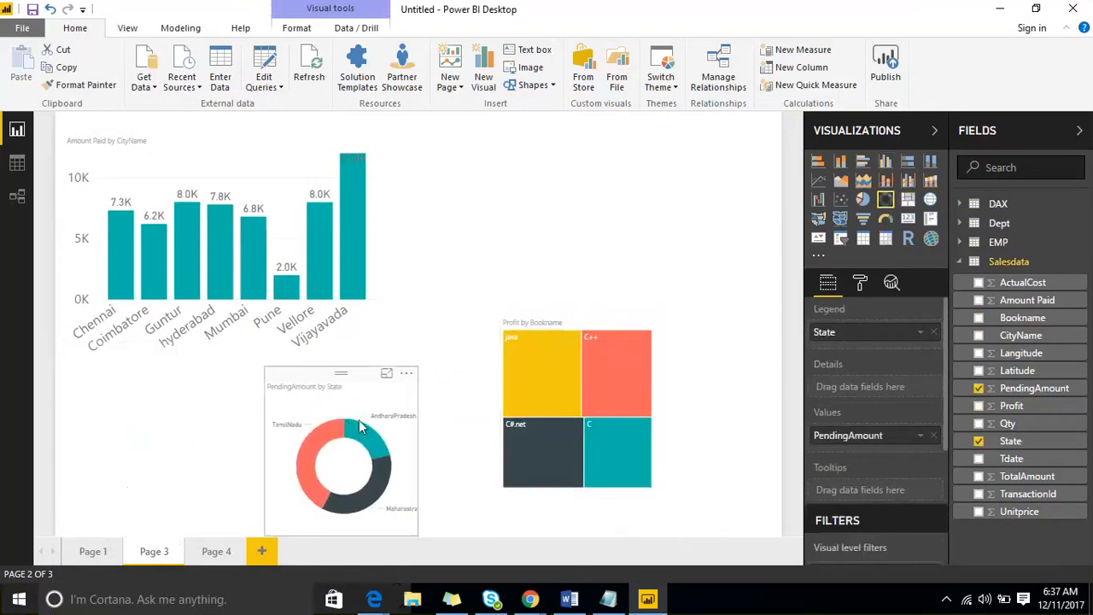
# - Raise the donut chart's detail label text size to 21 and enlarge the donut
pyautogui.click(859, 283)
pyautogui.click(822, 371)
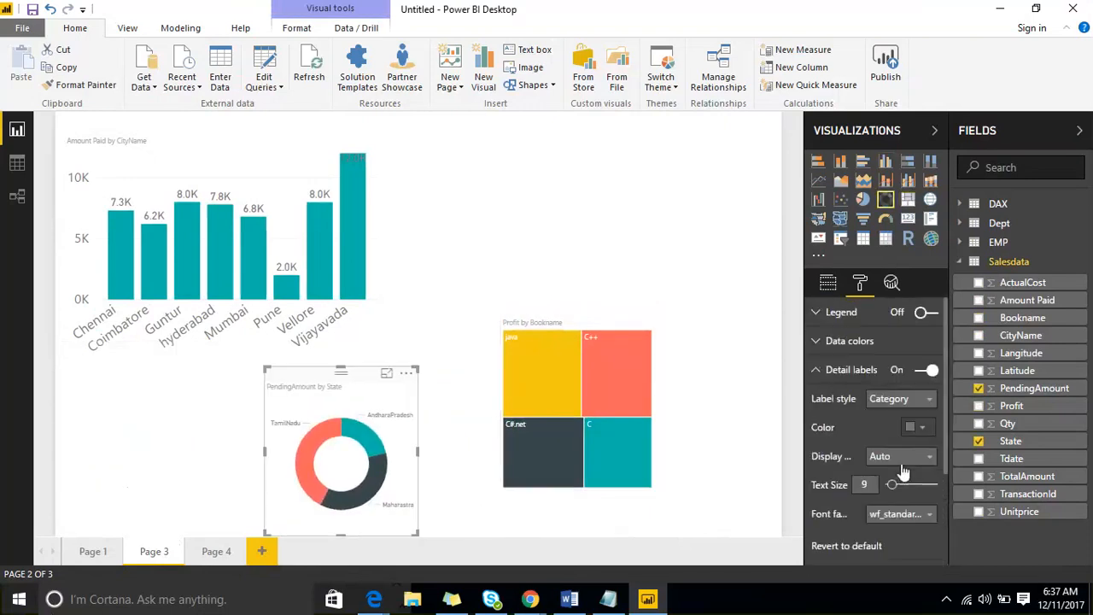
pyautogui.click(910, 485)
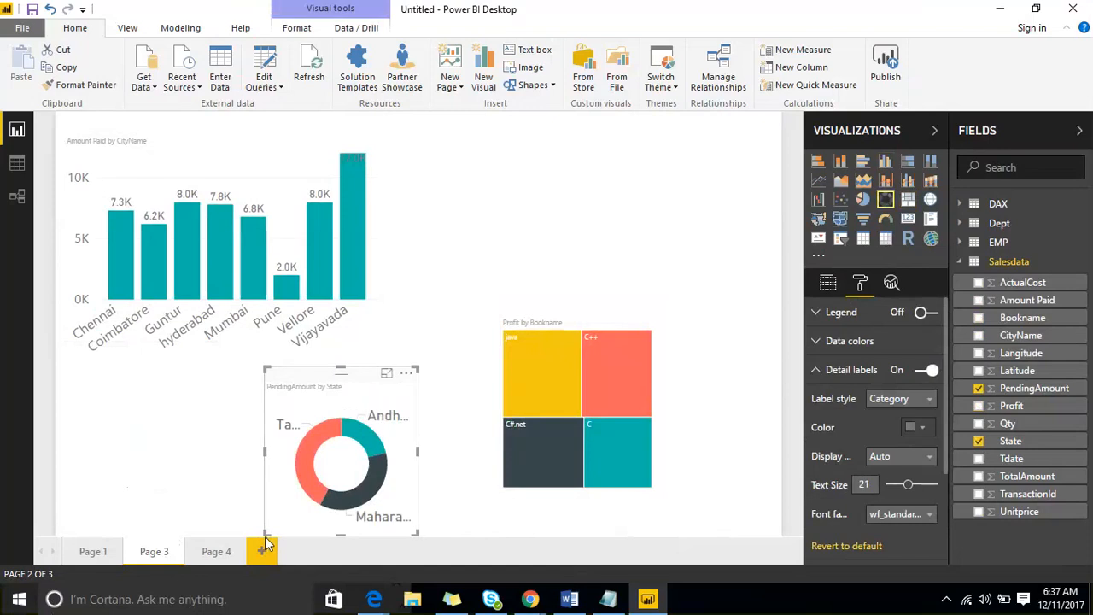
pyautogui.moveTo(265, 535); pyautogui.dragTo(197, 522)
pyautogui.click(199, 519)
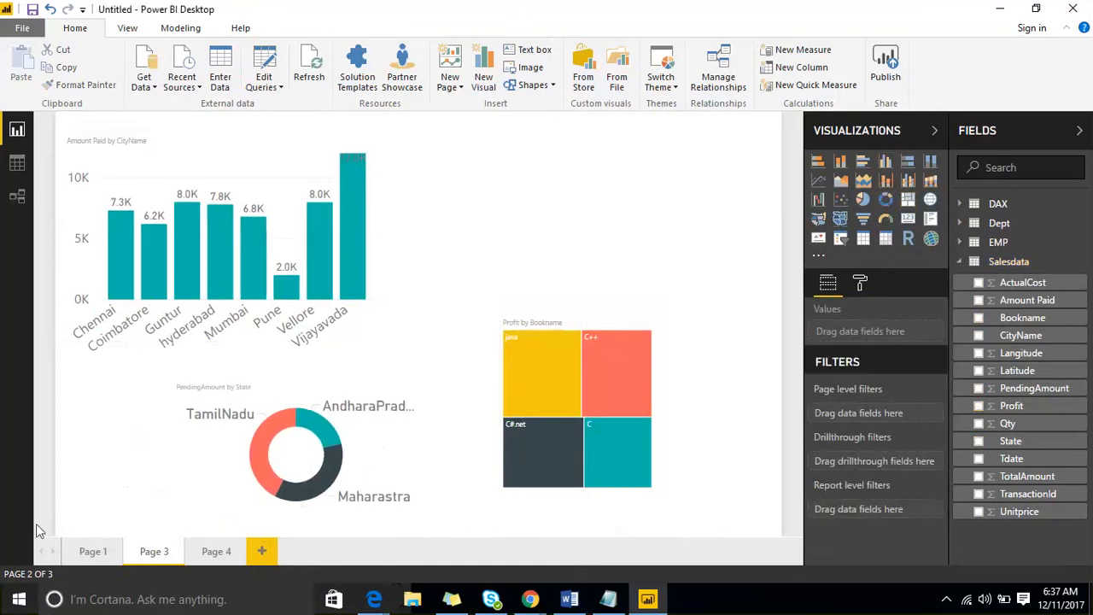
# - Glance at Page 4, then place Page 3's treemap top right and the donut lower middle
pyautogui.click(210, 559)
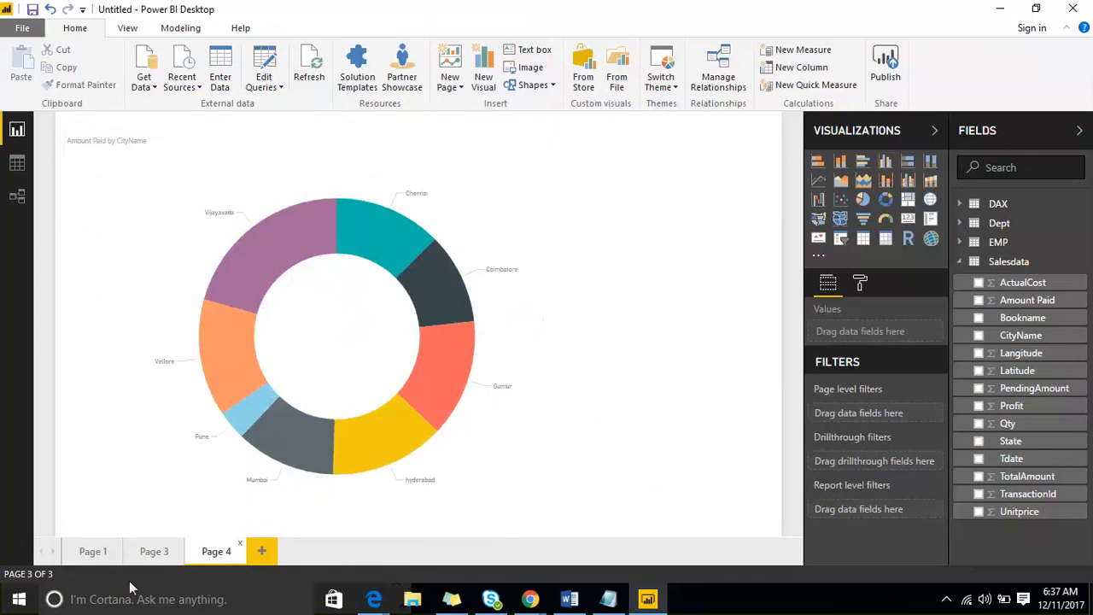
pyautogui.click(148, 553)
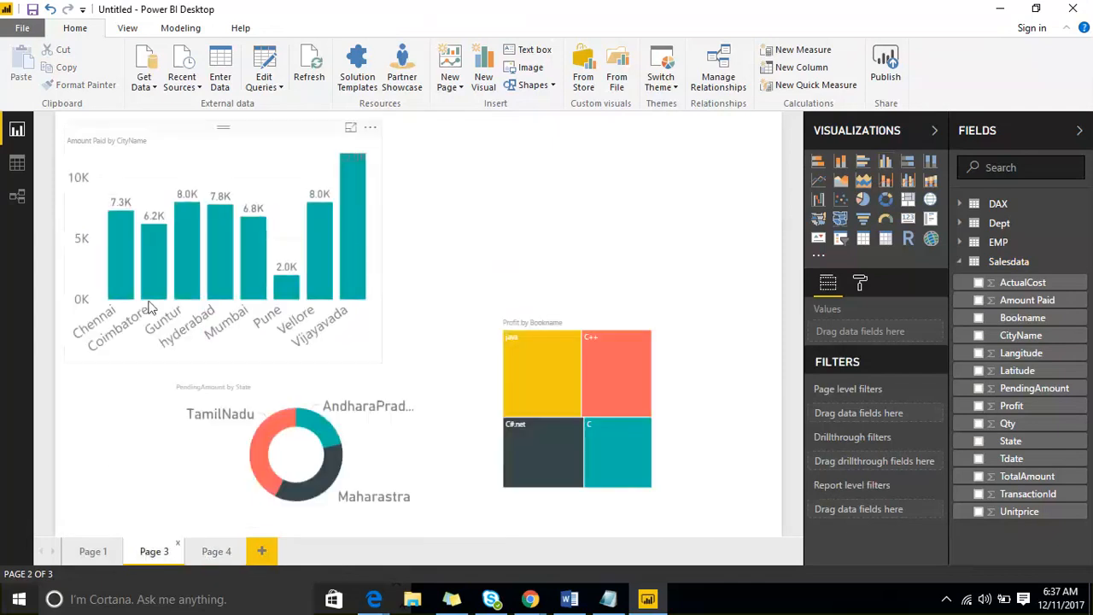
pyautogui.moveTo(573, 323); pyautogui.dragTo(645, 139)
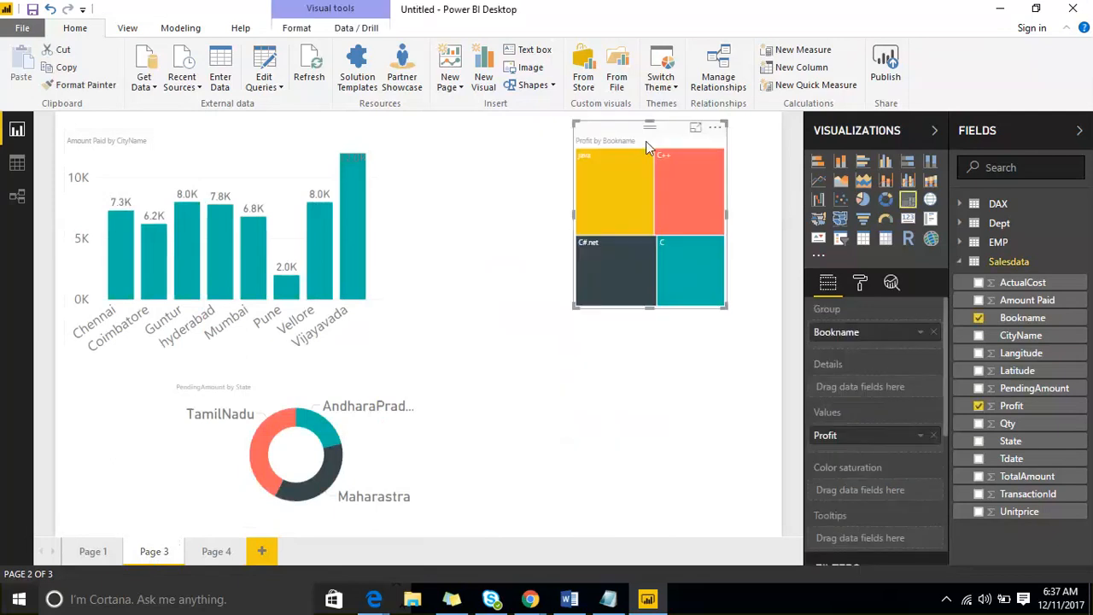
pyautogui.moveTo(332, 388); pyautogui.dragTo(520, 306)
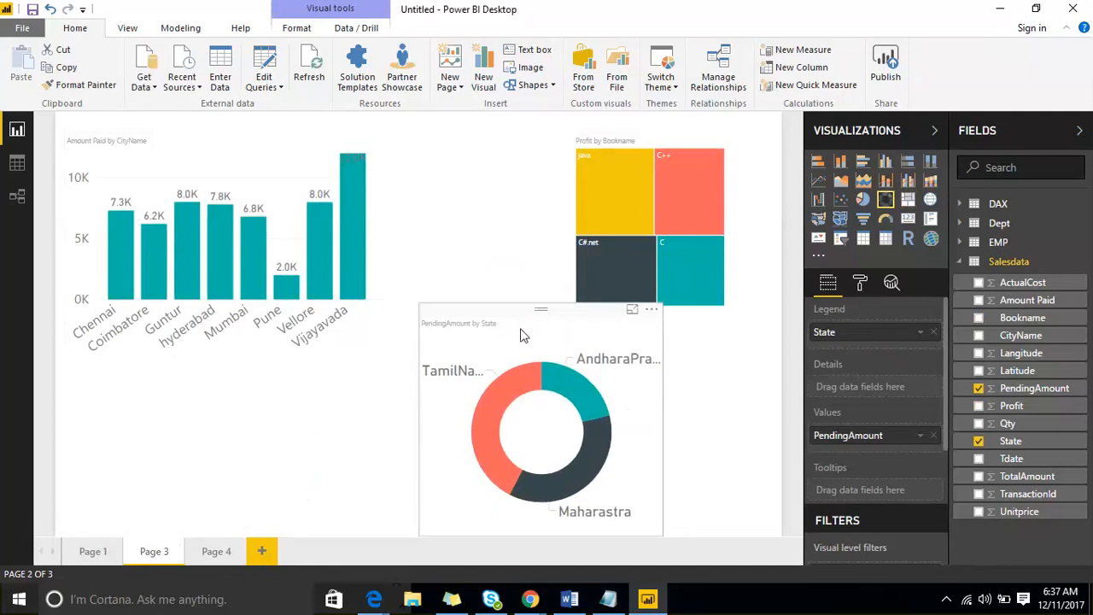
pyautogui.click(175, 157)
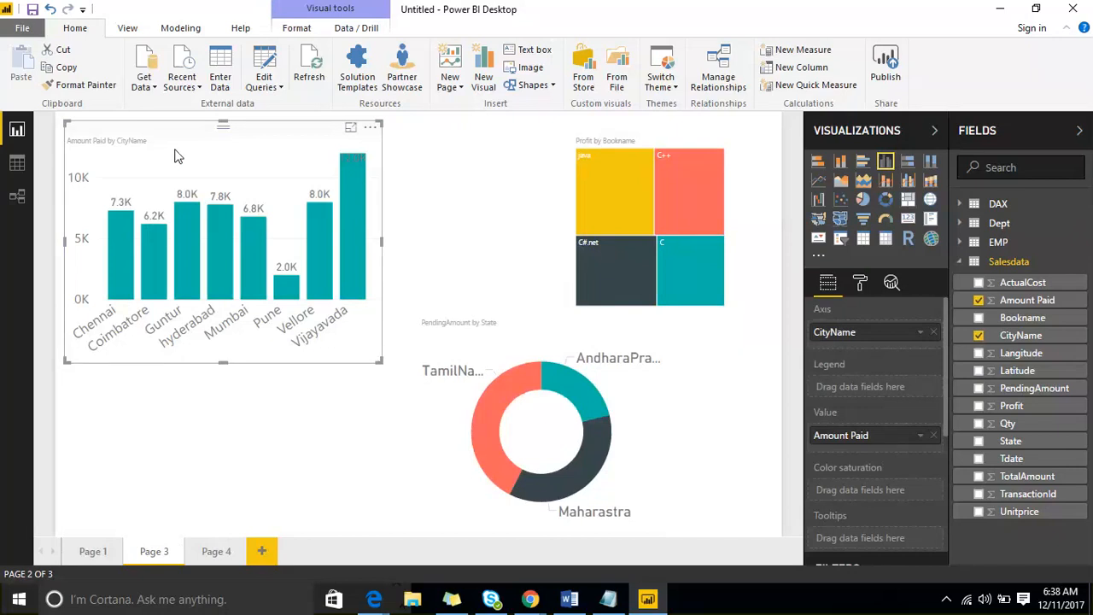
# - Reselect the Amount Paid by CityName chart and scroll to its Amount Paid and CityName visual-level filters
pyautogui.click(452, 203)
pyautogui.click(243, 146)
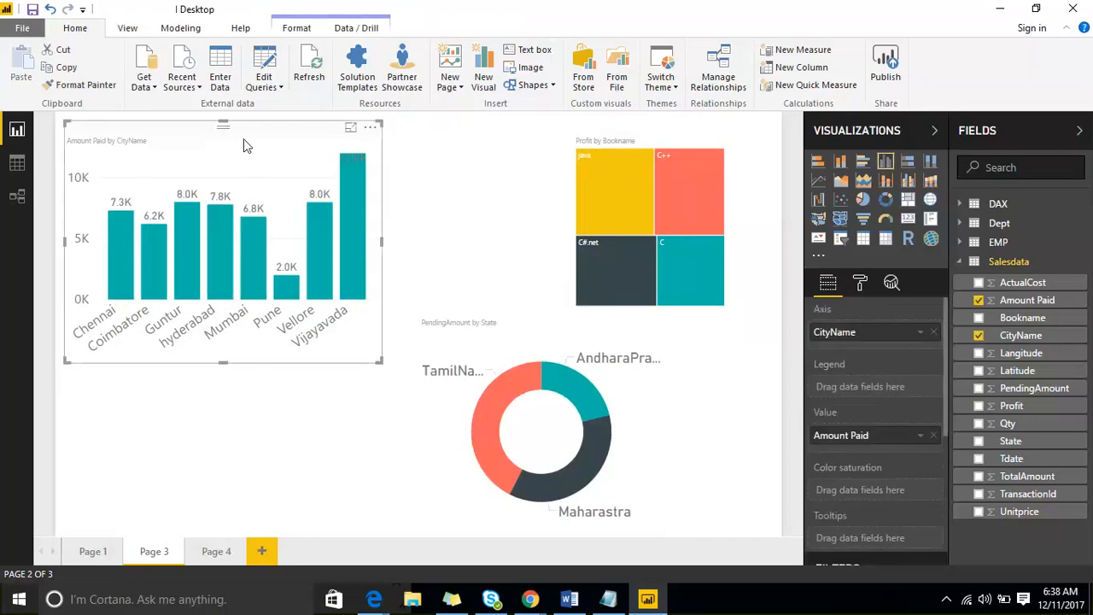
pyautogui.scroll(-3, 900, 386)
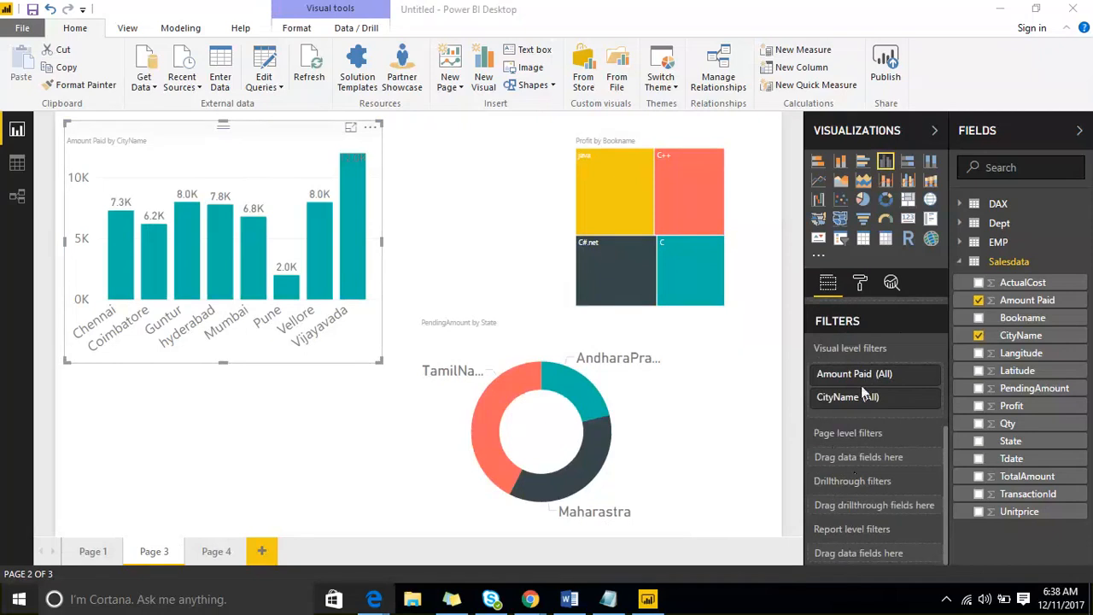
pyautogui.click(927, 402)
pyautogui.scroll(-5, 866, 431)
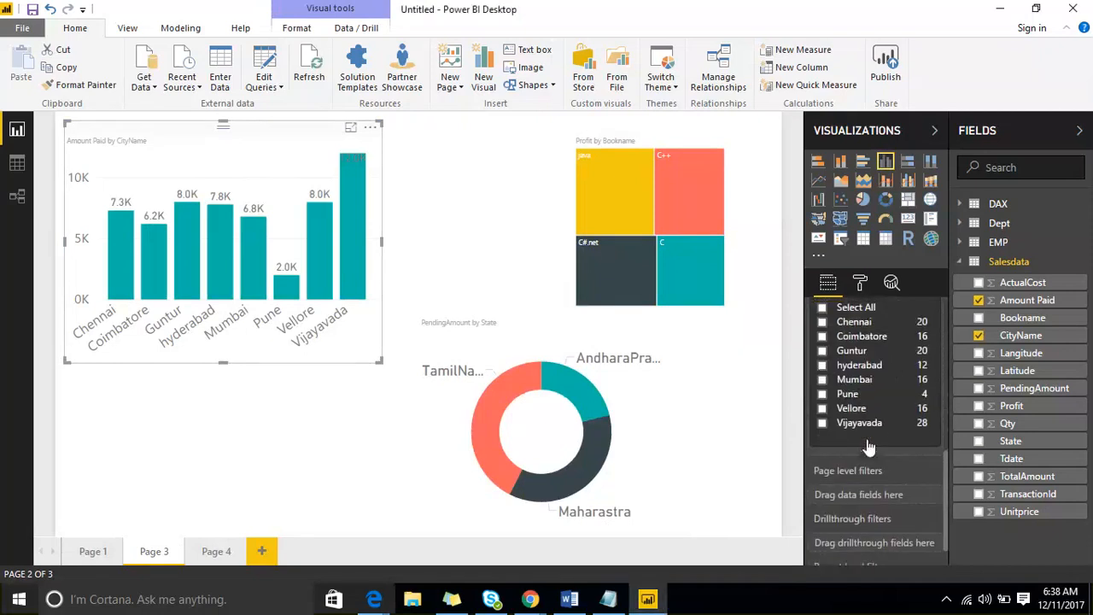
pyautogui.click(822, 348)
pyautogui.click(823, 362)
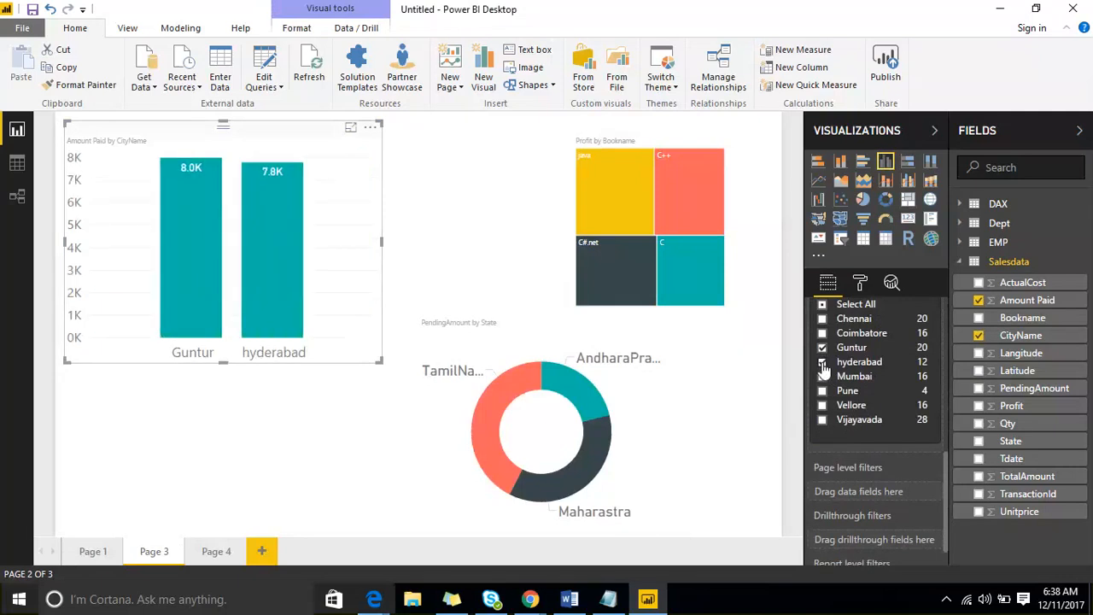
pyautogui.click(517, 213)
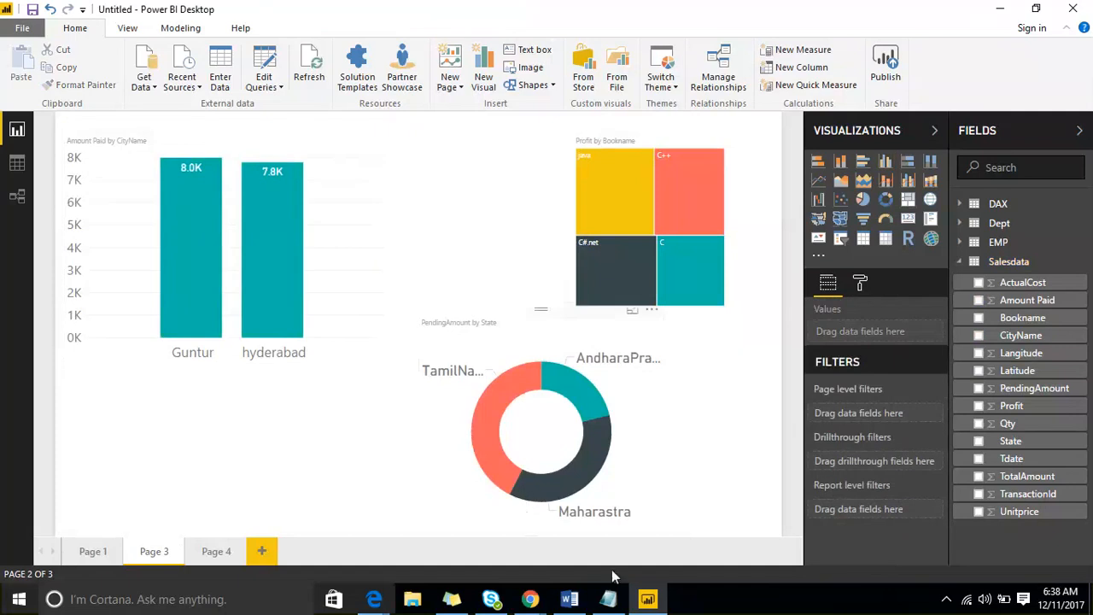
pyautogui.click(607, 599)
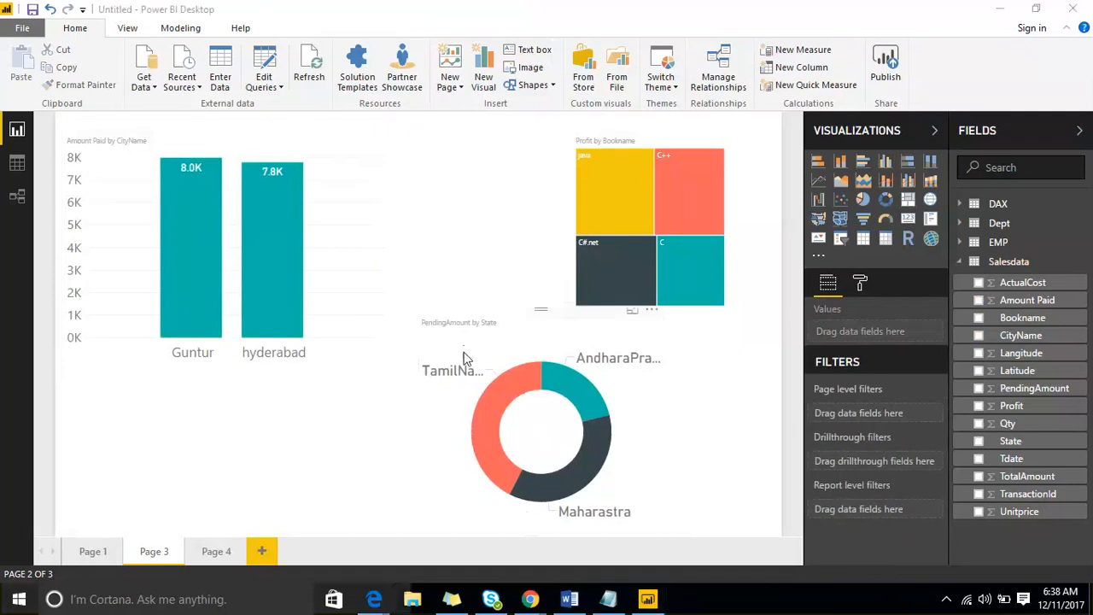
pyautogui.click(208, 559)
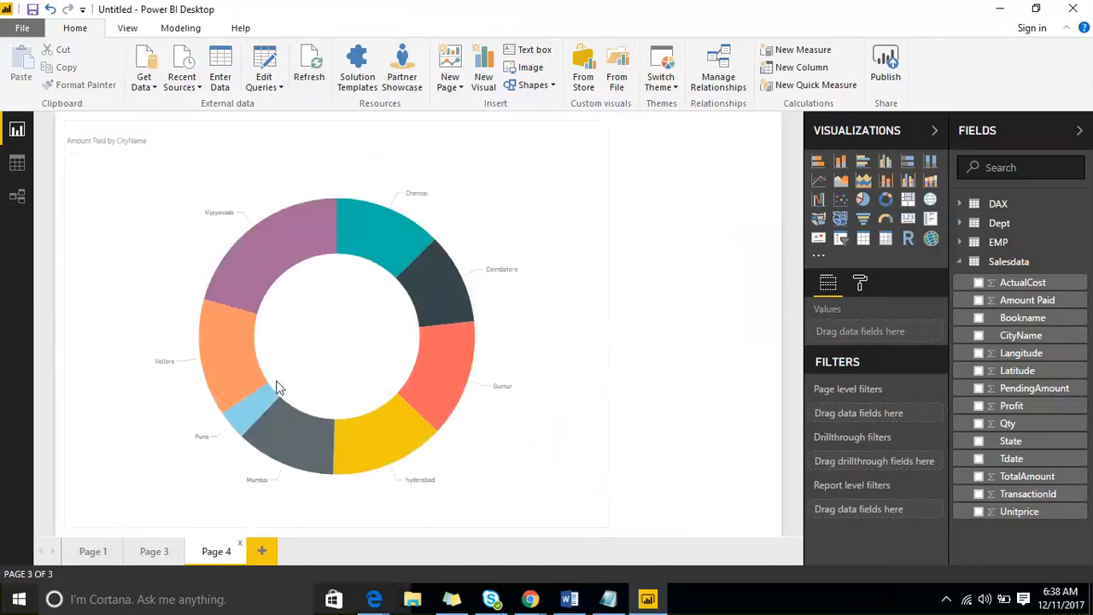
pyautogui.click(155, 553)
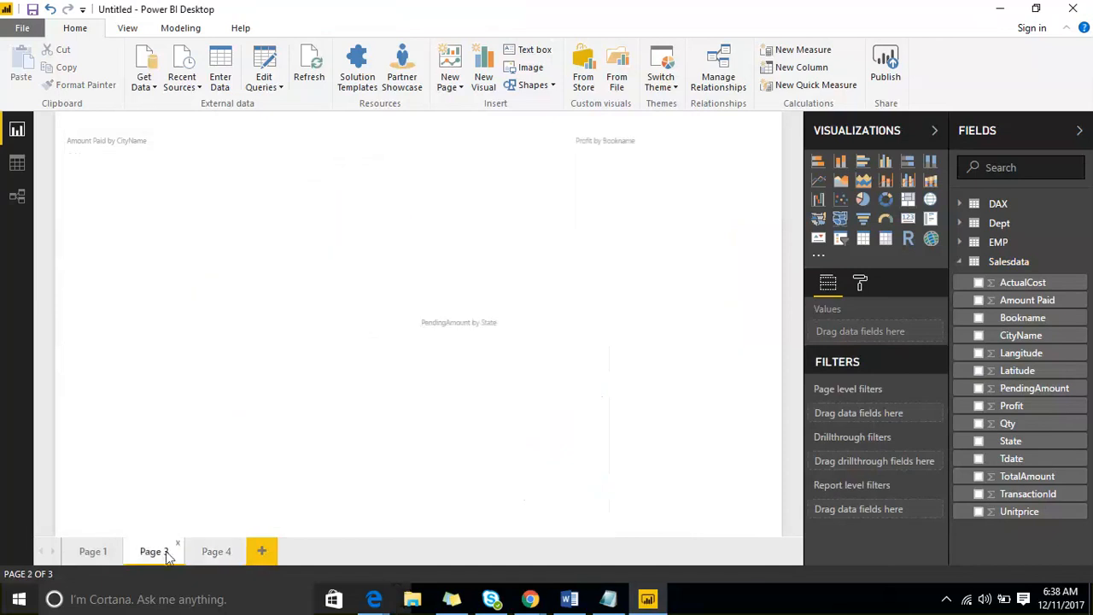
pyautogui.moveTo(309, 181)
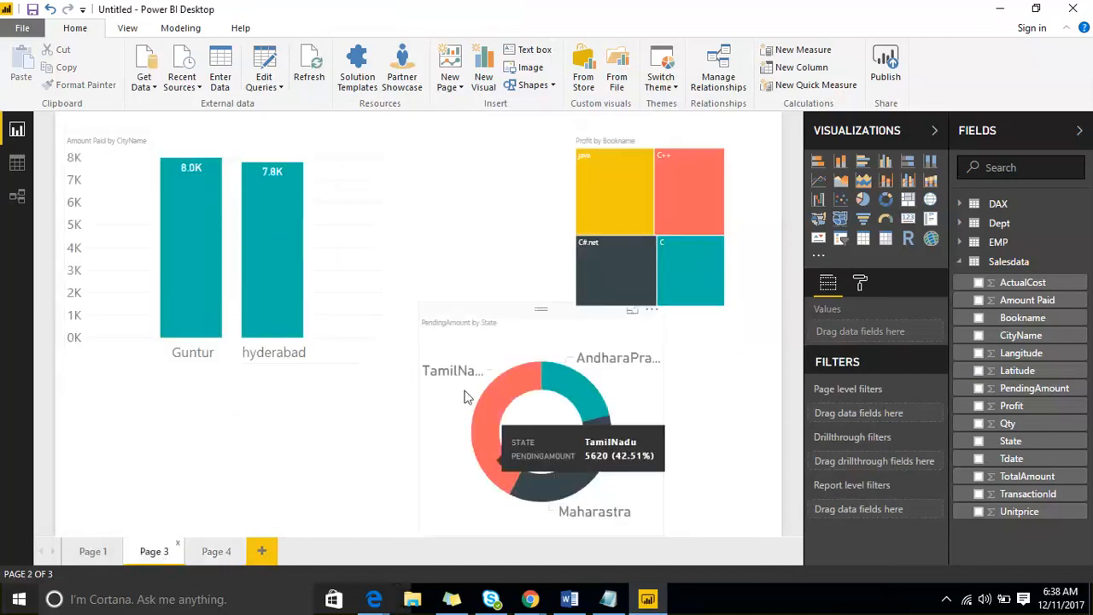
pyautogui.moveTo(588, 215)
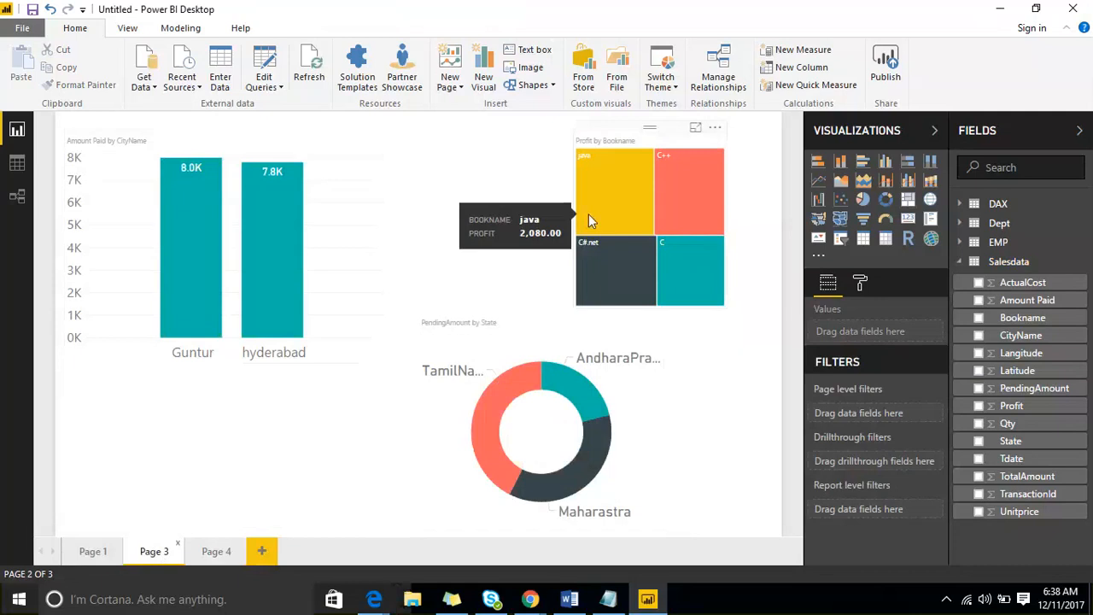
pyautogui.click(202, 140)
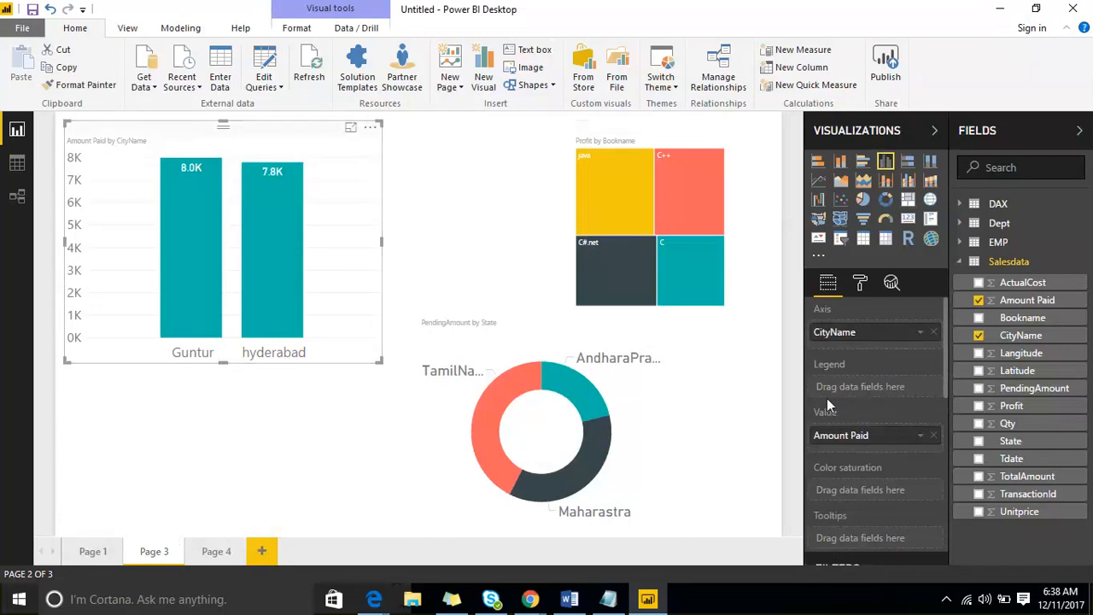
pyautogui.scroll(-5, 826, 398)
pyautogui.scroll(2, 870, 408)
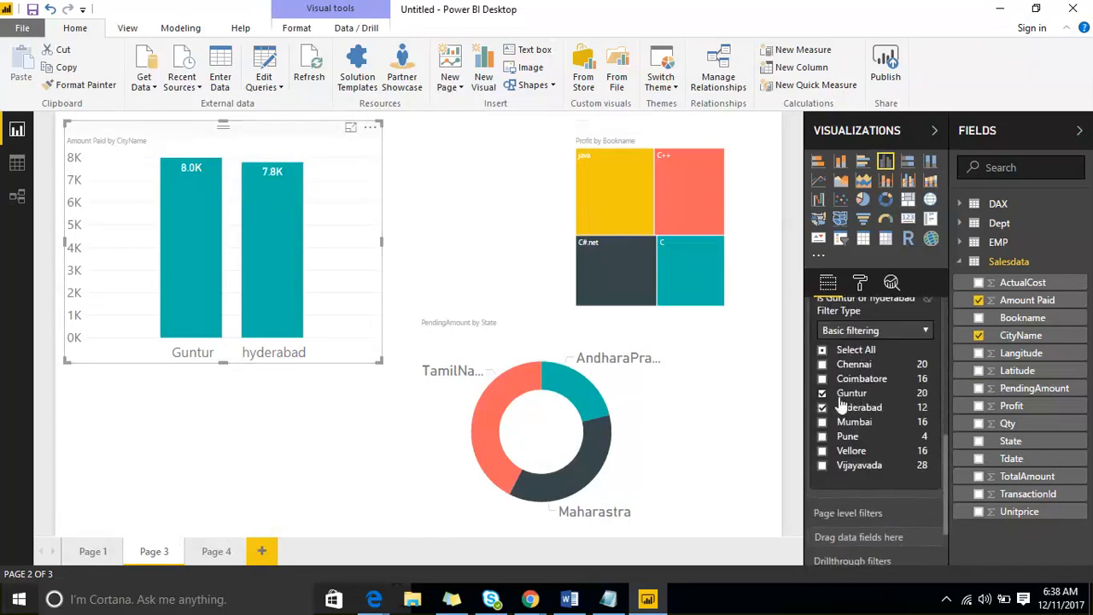
pyautogui.click(821, 422)
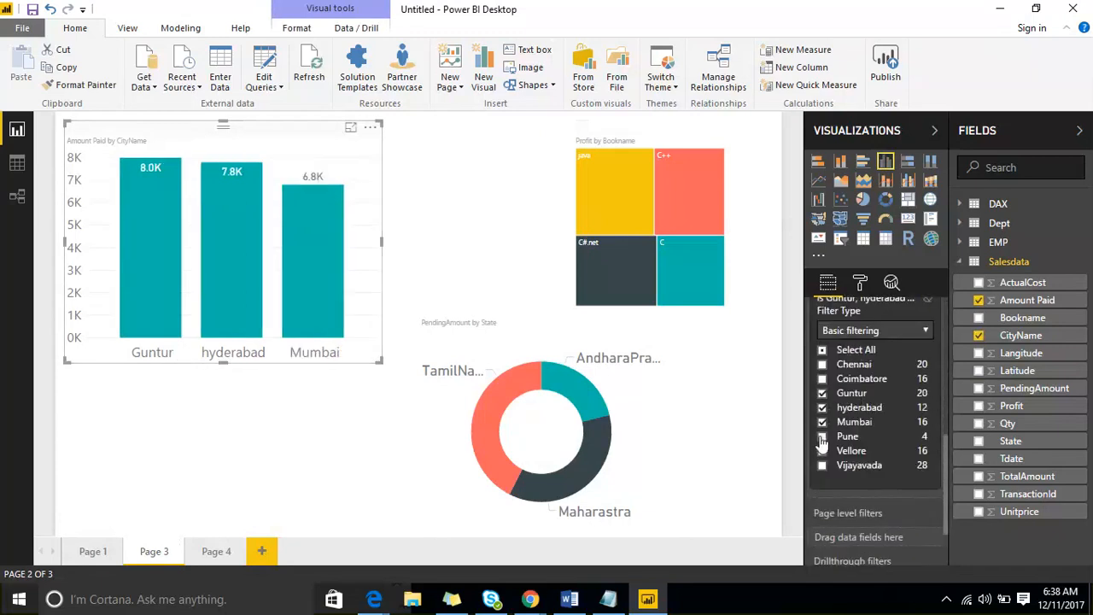
pyautogui.scroll(3, 860, 414)
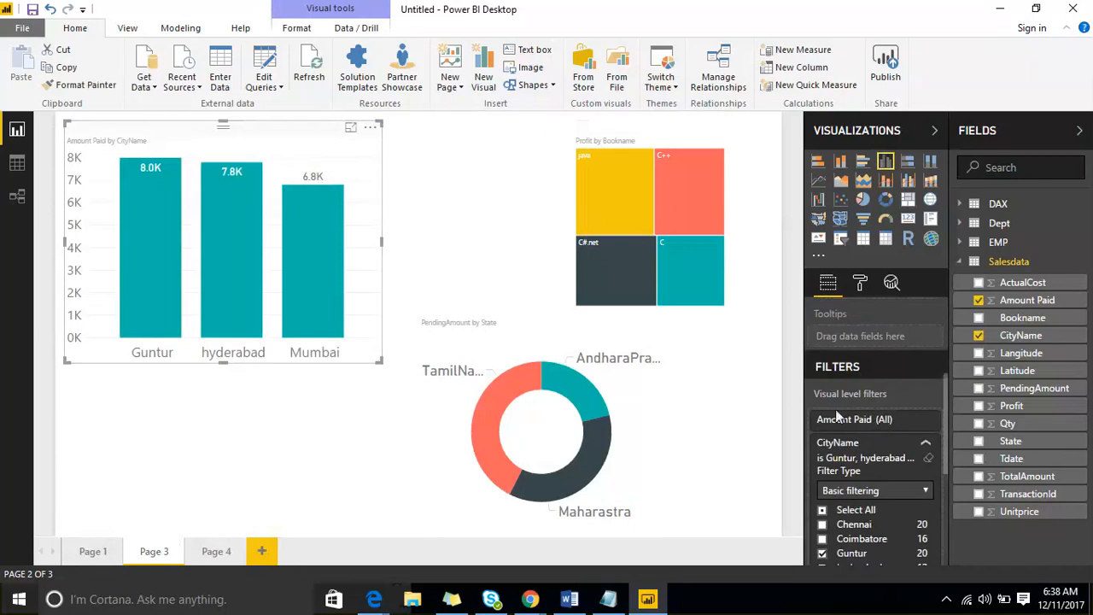
pyautogui.scroll(-5, 860, 423)
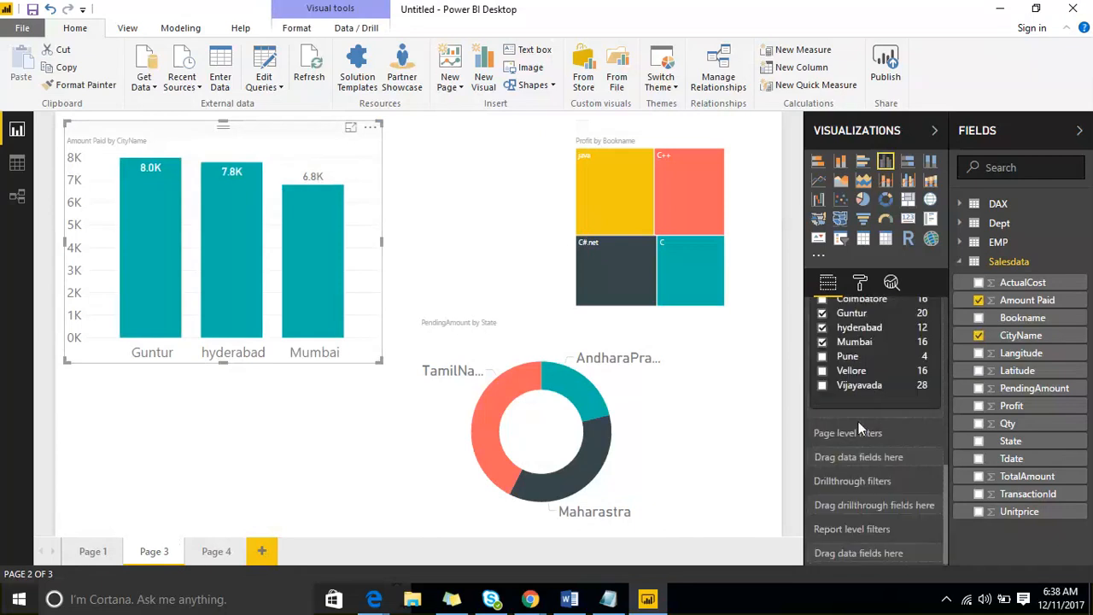
pyautogui.click(821, 341)
pyautogui.click(821, 327)
pyautogui.click(821, 312)
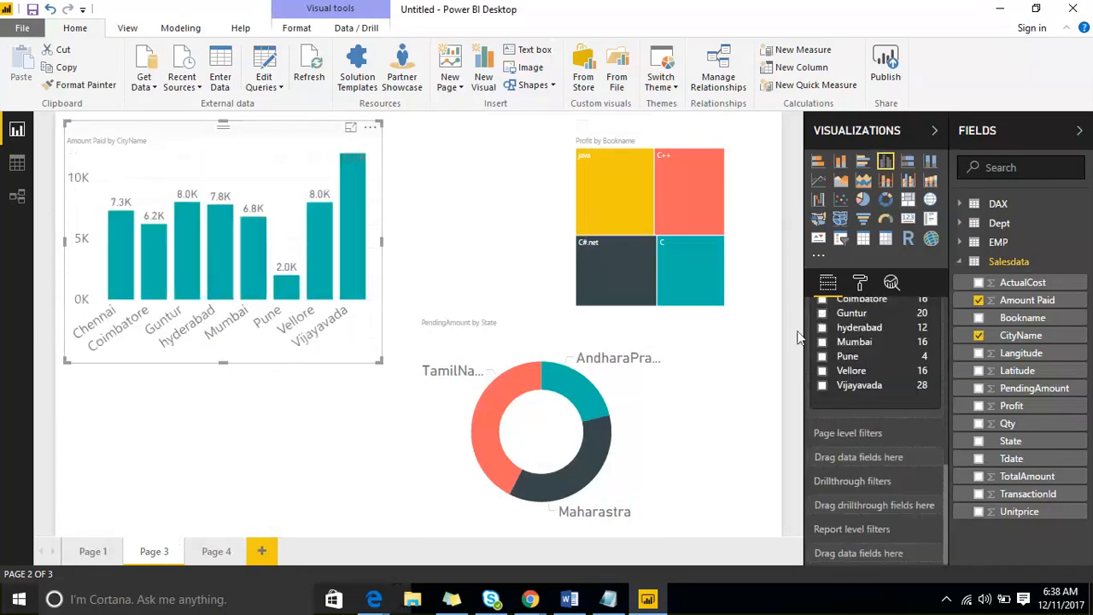
pyautogui.click(473, 230)
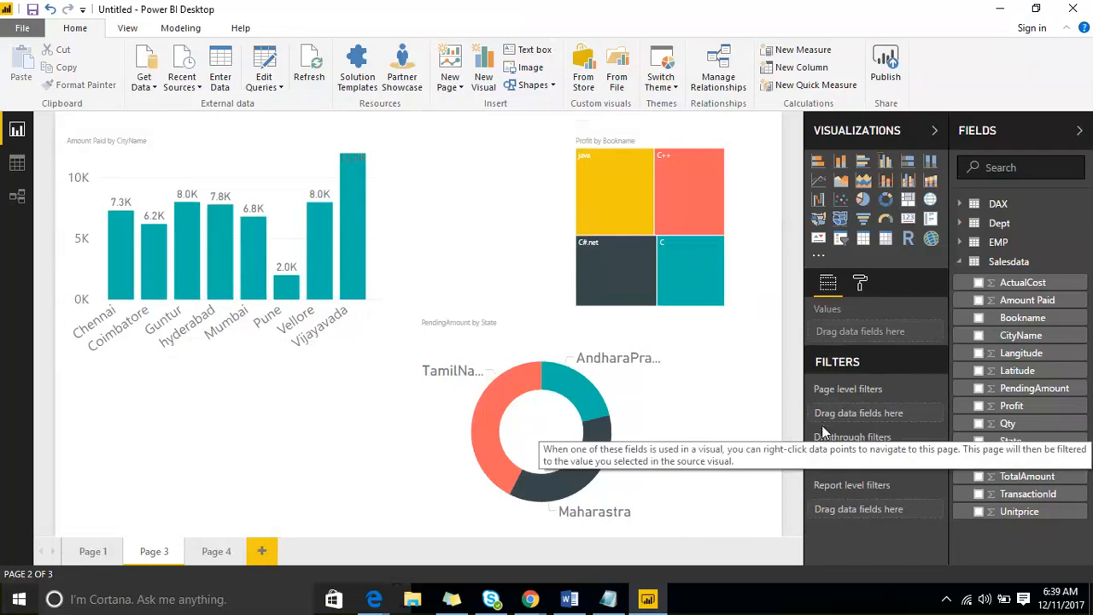
# - Add a CityName page-level filter on Page 3 limited to Guntur and hyderabad
pyautogui.moveTo(1047, 340); pyautogui.dragTo(915, 416)
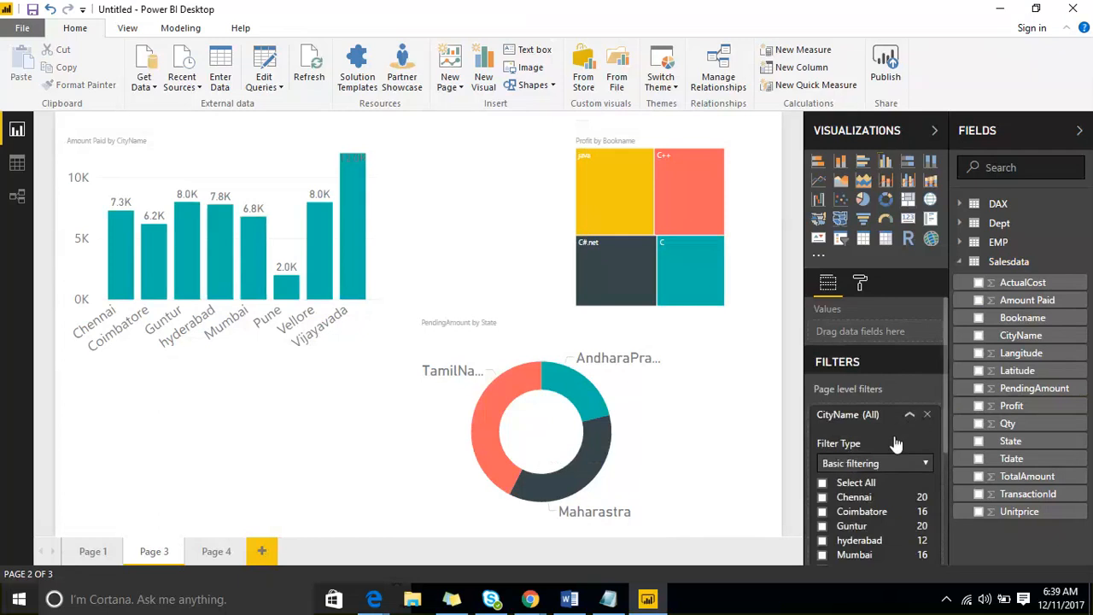
pyautogui.scroll(-2, 879, 431)
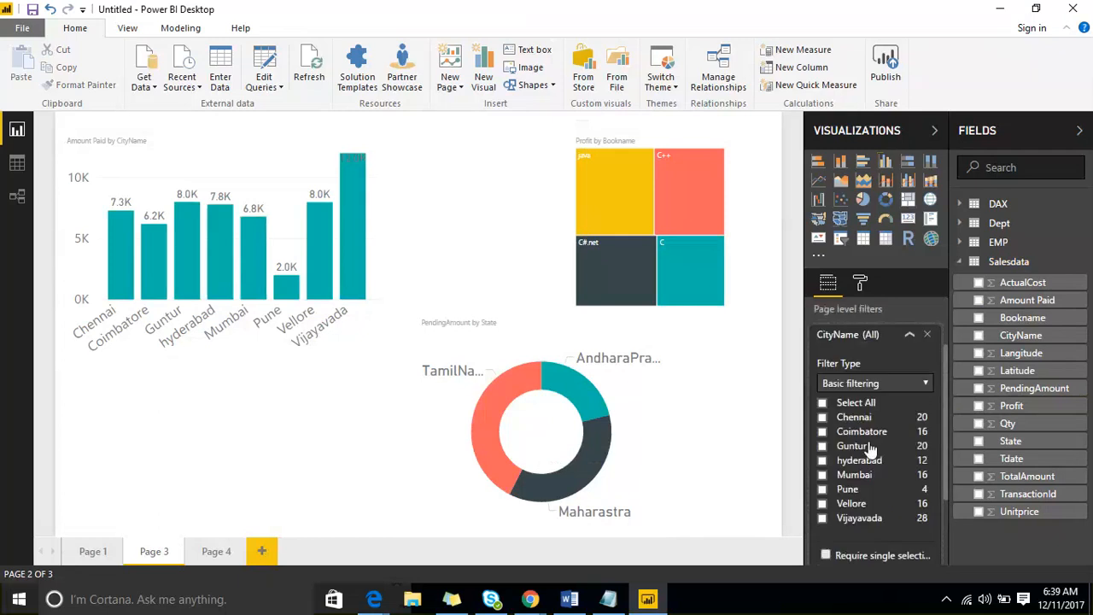
pyautogui.click(821, 460)
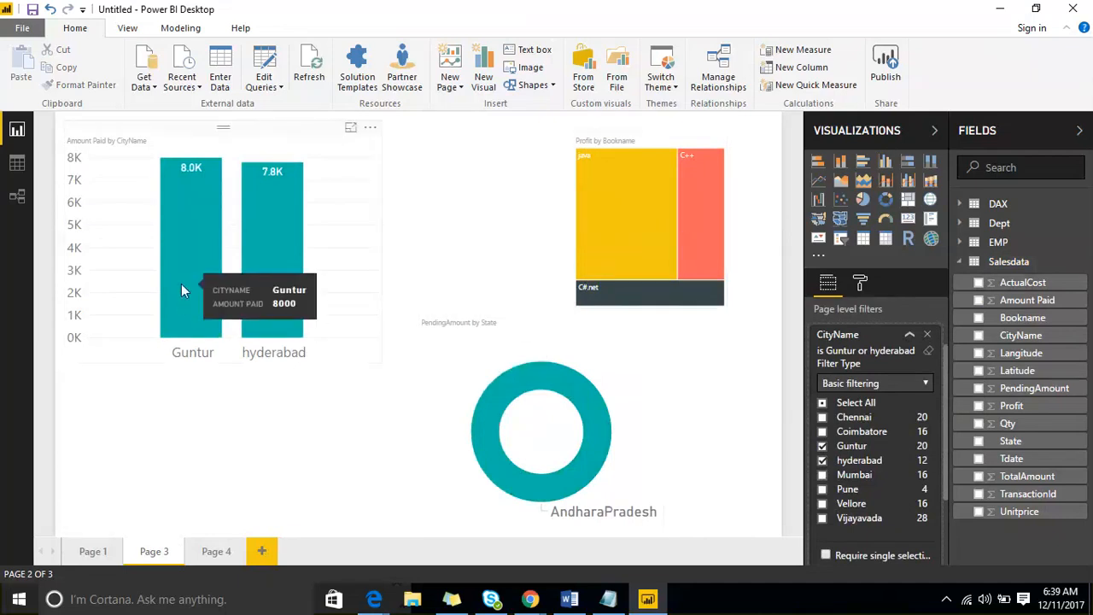
pyautogui.click(910, 334)
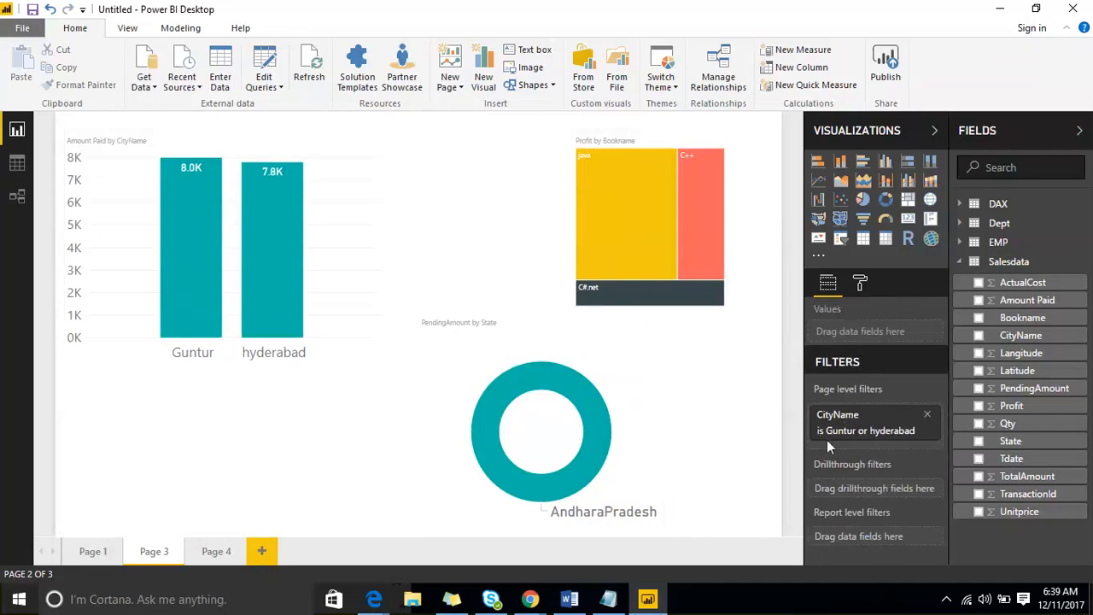
# - Confirm Page 4 still shows all cities, then delete Page 3's CityName page filter
pyautogui.moveTo(830, 437)
pyautogui.click(214, 552)
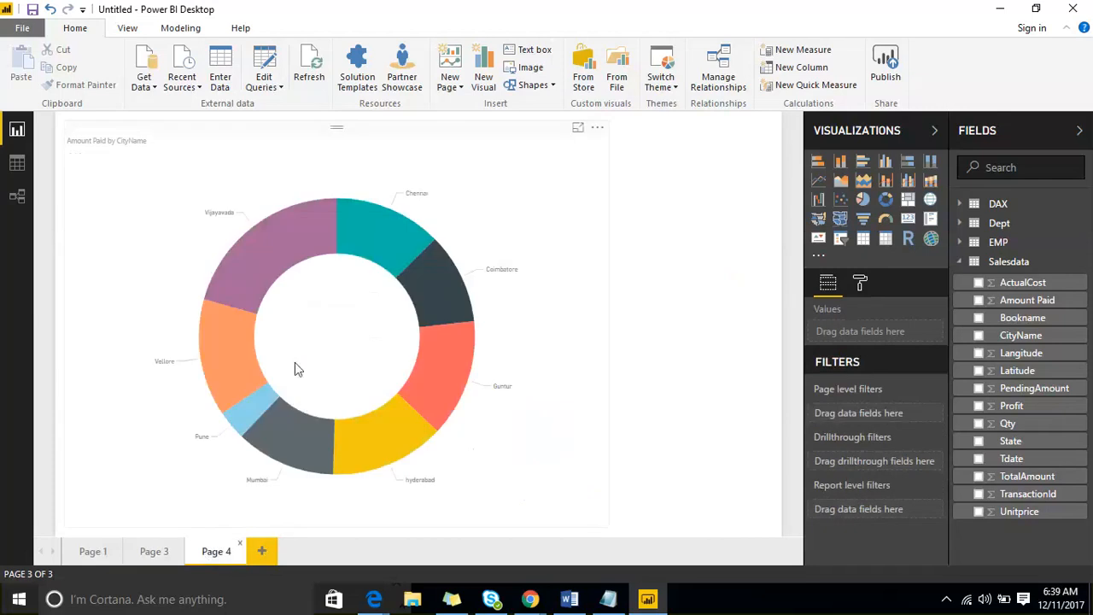
pyautogui.click(160, 553)
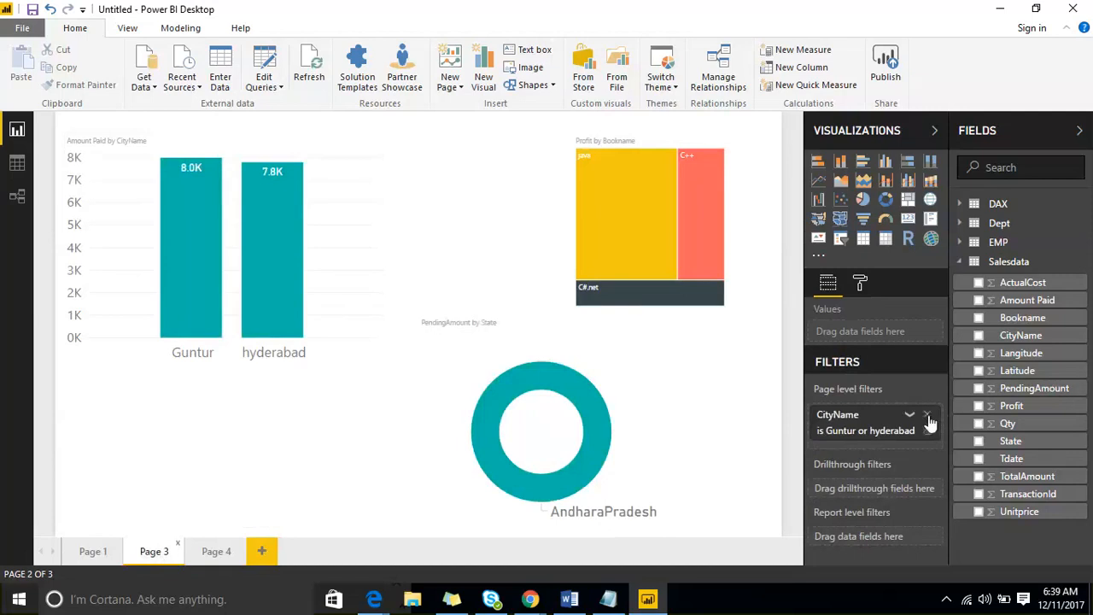
pyautogui.click(927, 416)
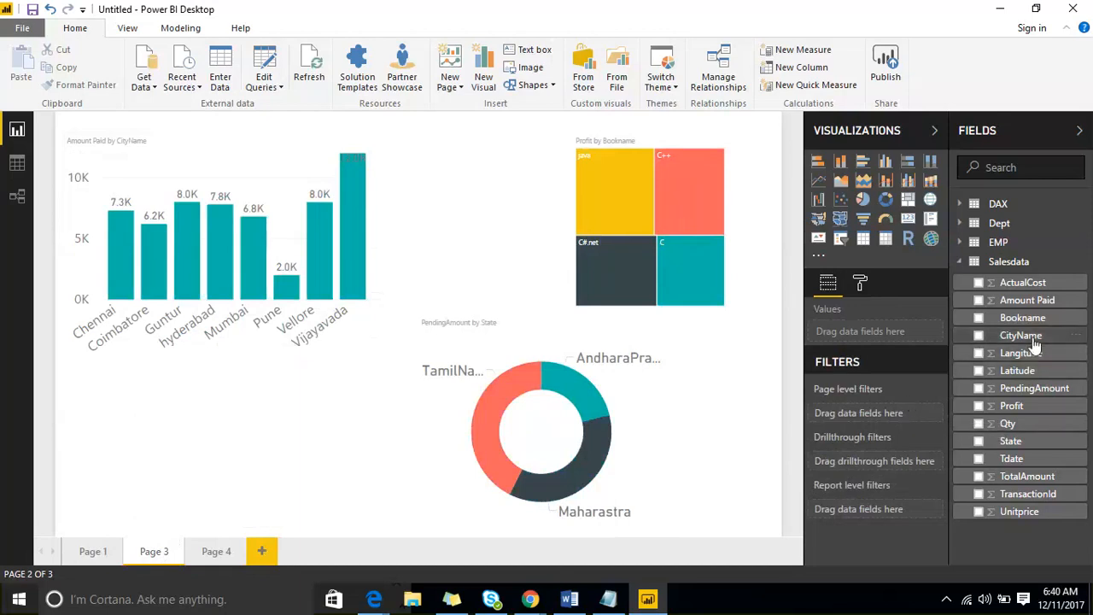
# - Add a report-level CityName filter for Guntur and hyderabad
pyautogui.moveTo(1035, 341); pyautogui.dragTo(902, 521)
pyautogui.scroll(-2, 894, 432)
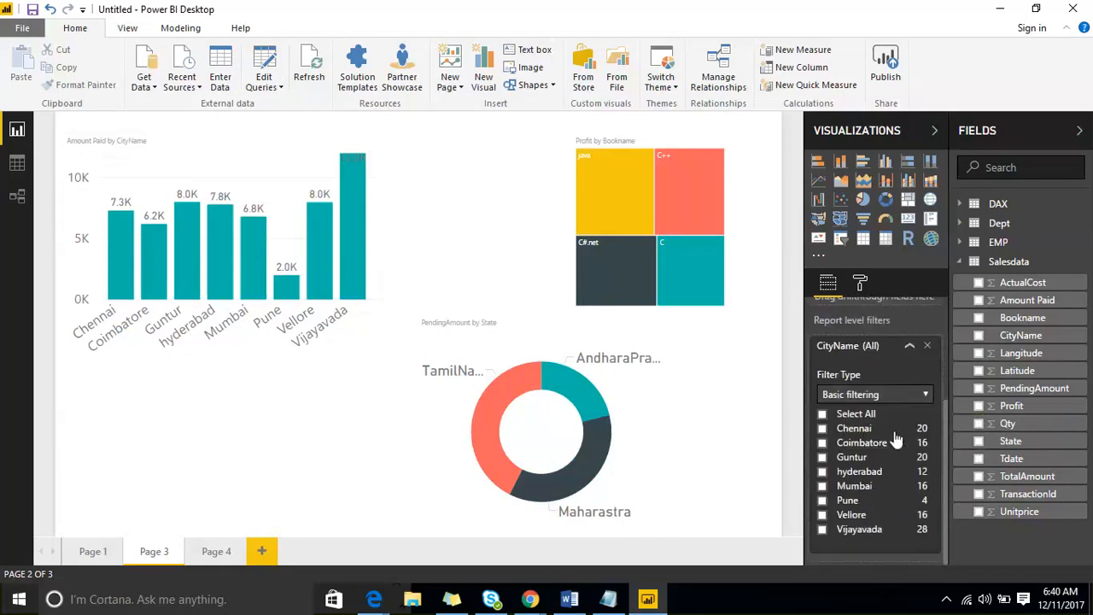
pyautogui.click(821, 457)
pyautogui.click(821, 472)
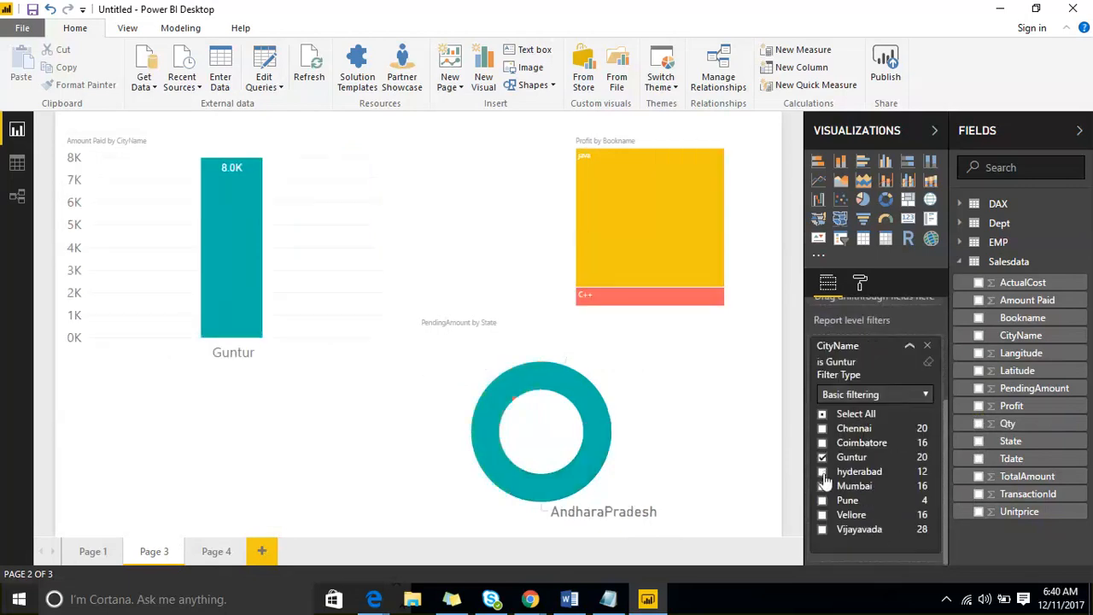
# - Check Pages 4 and 1 under the report filter, then remove the CityName report filter
pyautogui.click(209, 553)
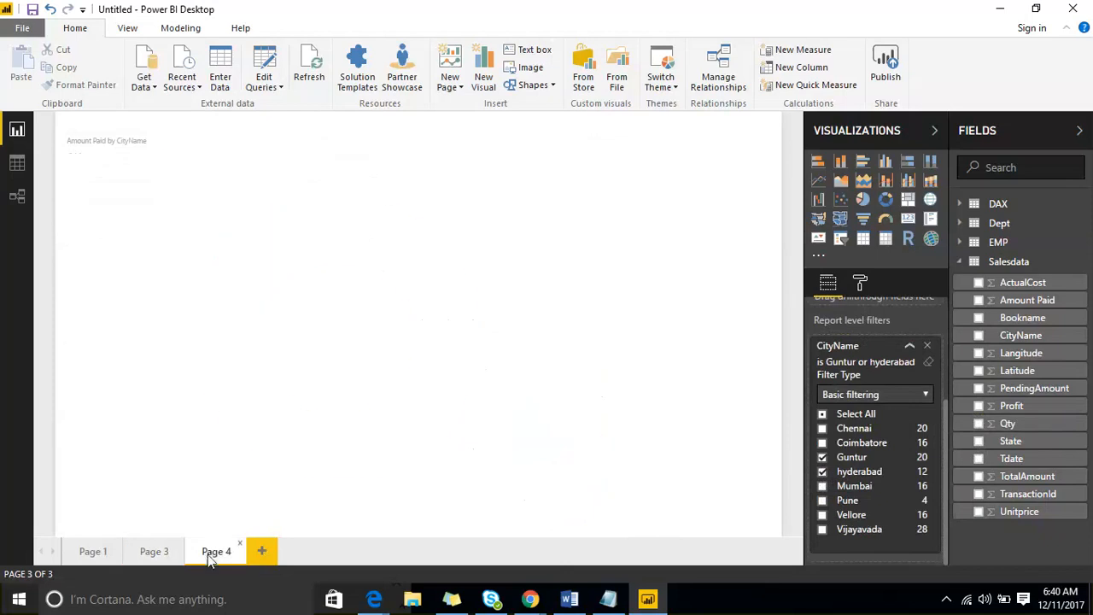
pyautogui.click(96, 548)
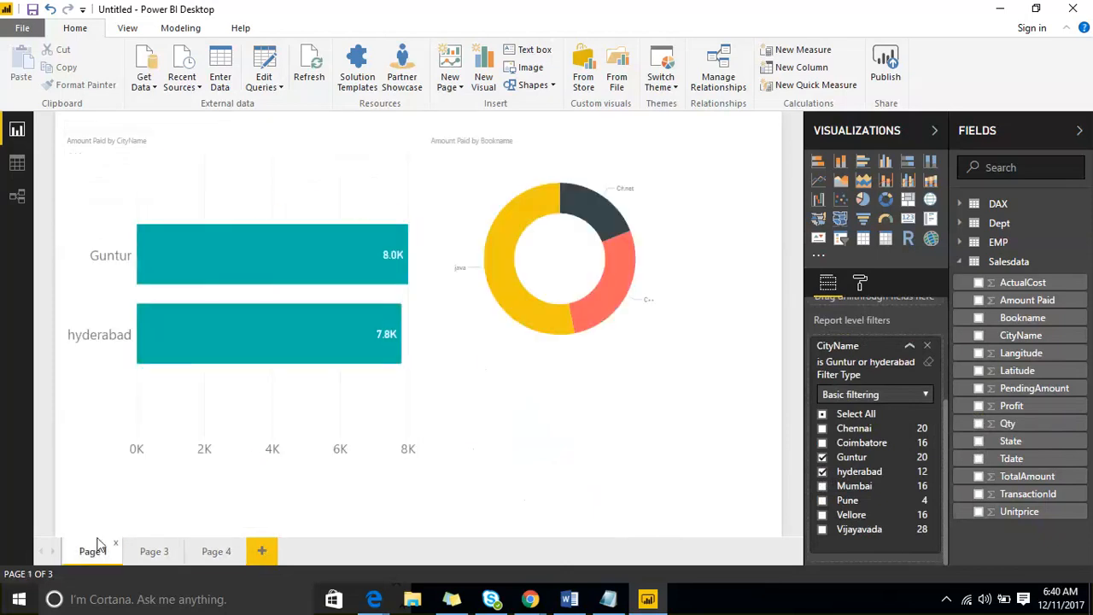
pyautogui.click(167, 552)
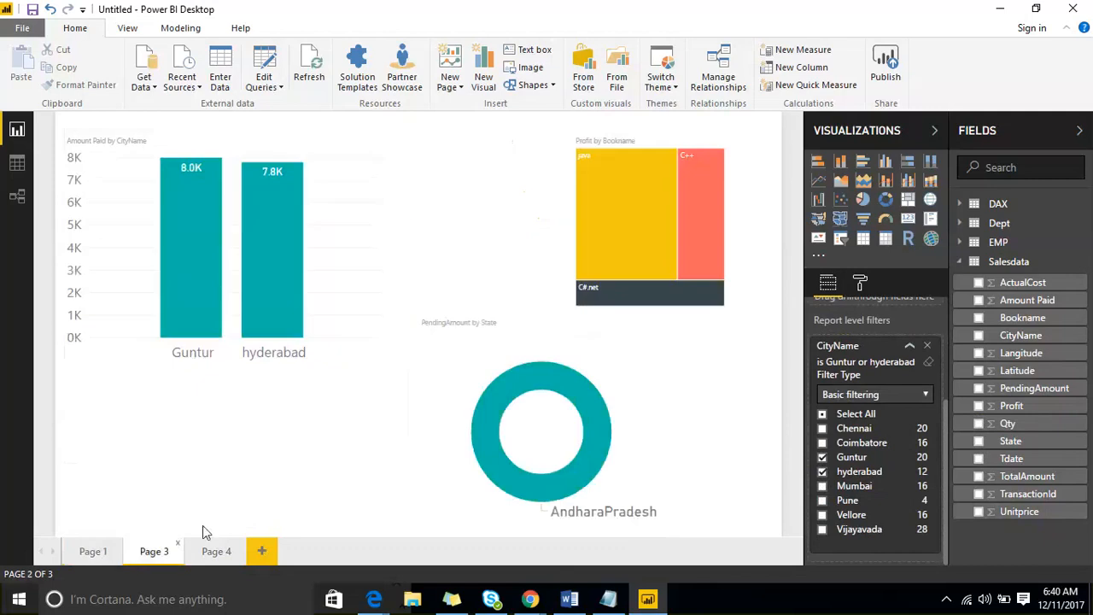
pyautogui.click(926, 345)
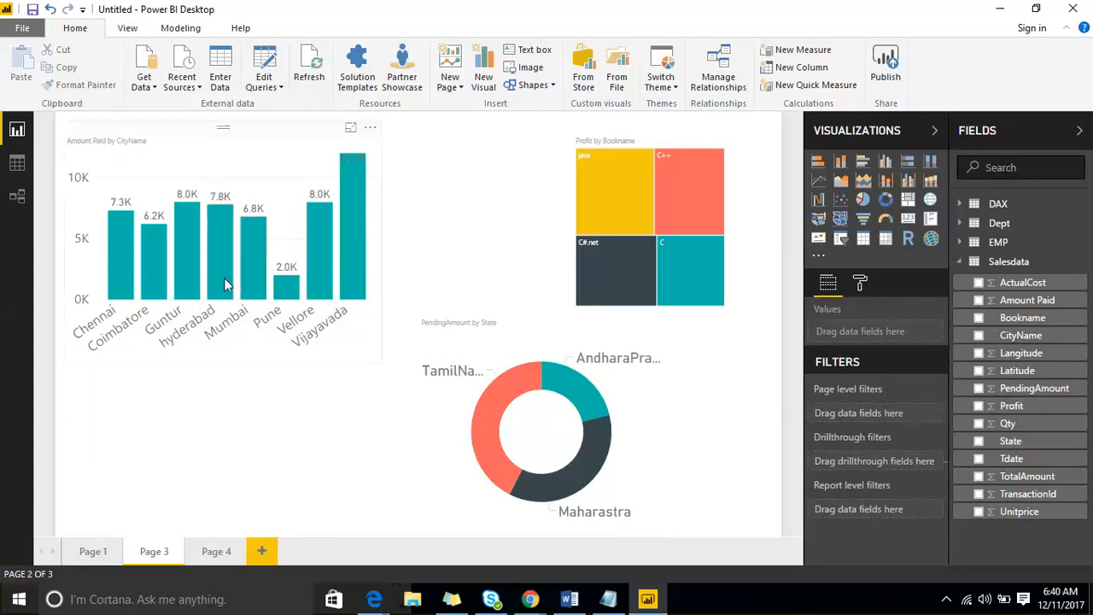
pyautogui.moveTo(1023, 339); pyautogui.dragTo(907, 516)
pyautogui.scroll(-3, 901, 403)
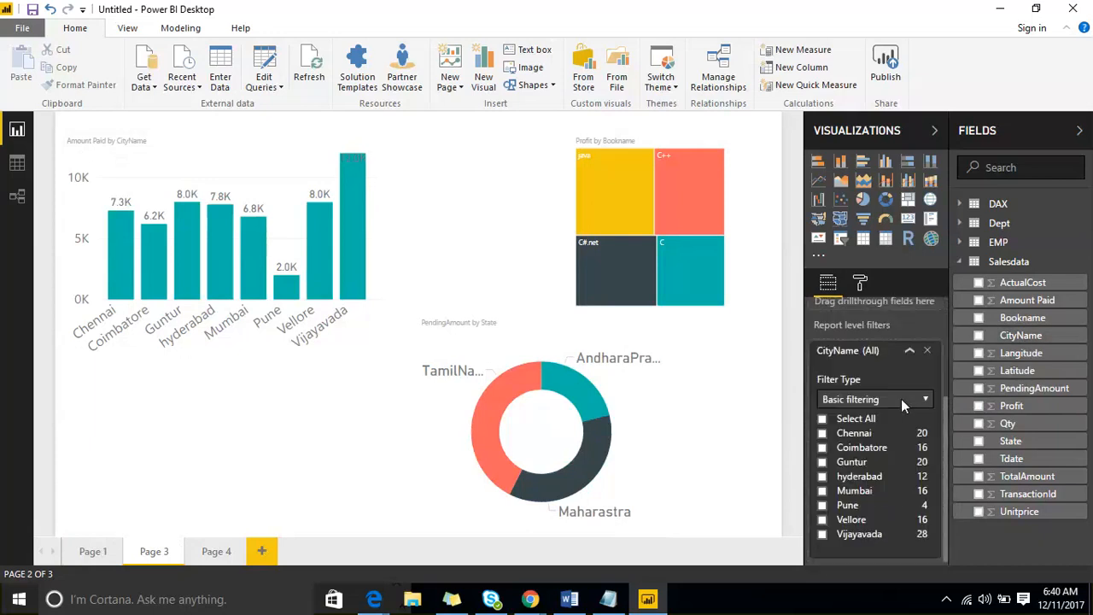
pyautogui.click(901, 398)
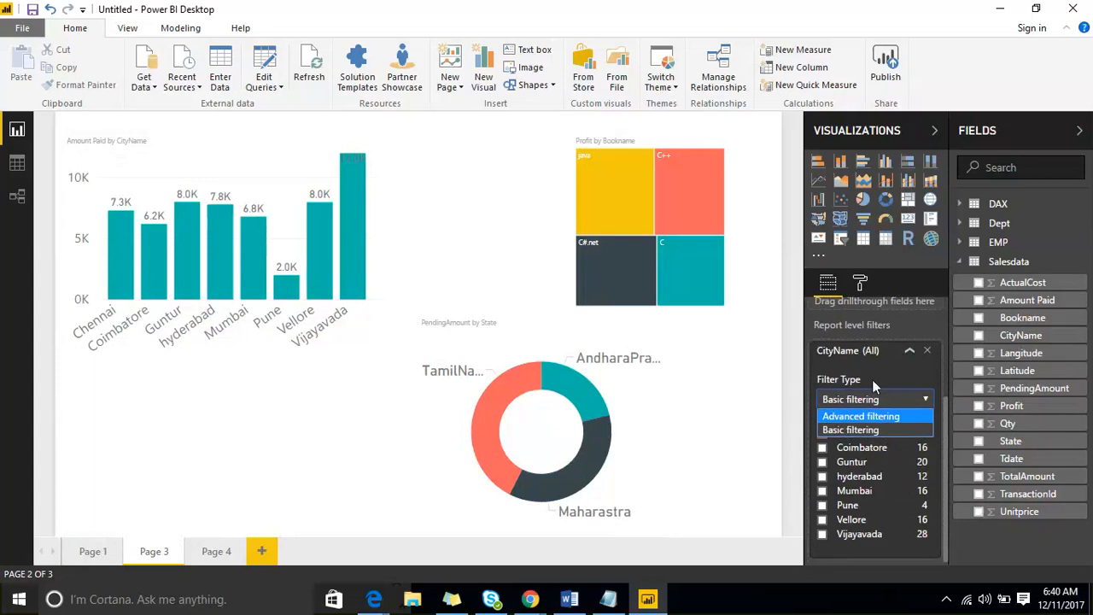
pyautogui.click(928, 351)
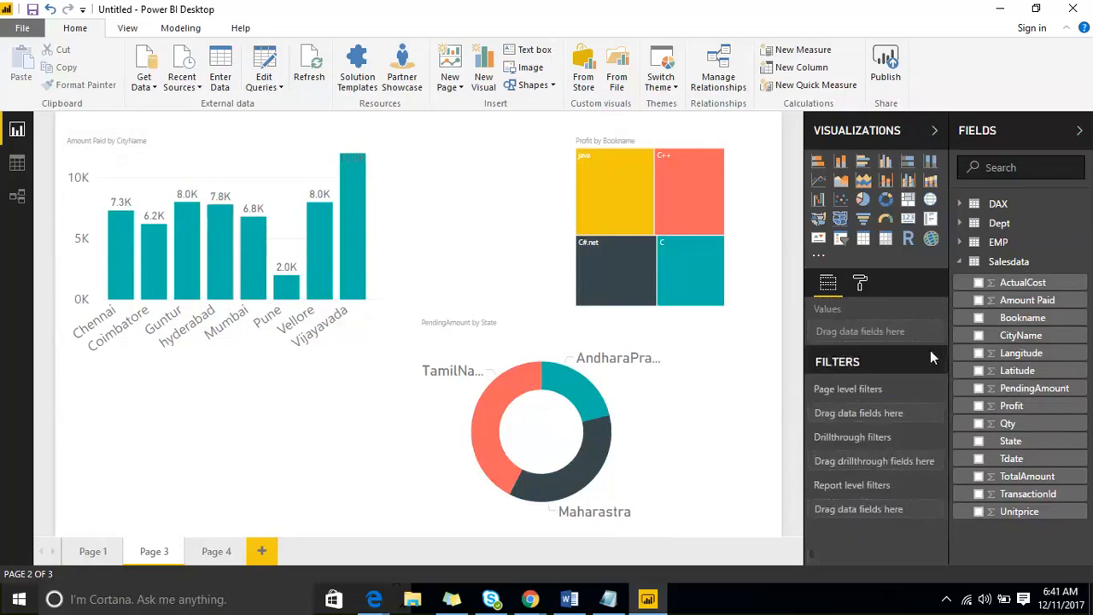
# - Add a Basic filtering CityName page filter on Page 3 for Guntur and hyderabad
pyautogui.moveTo(1020, 335); pyautogui.dragTo(877, 413)
pyautogui.click(922, 463)
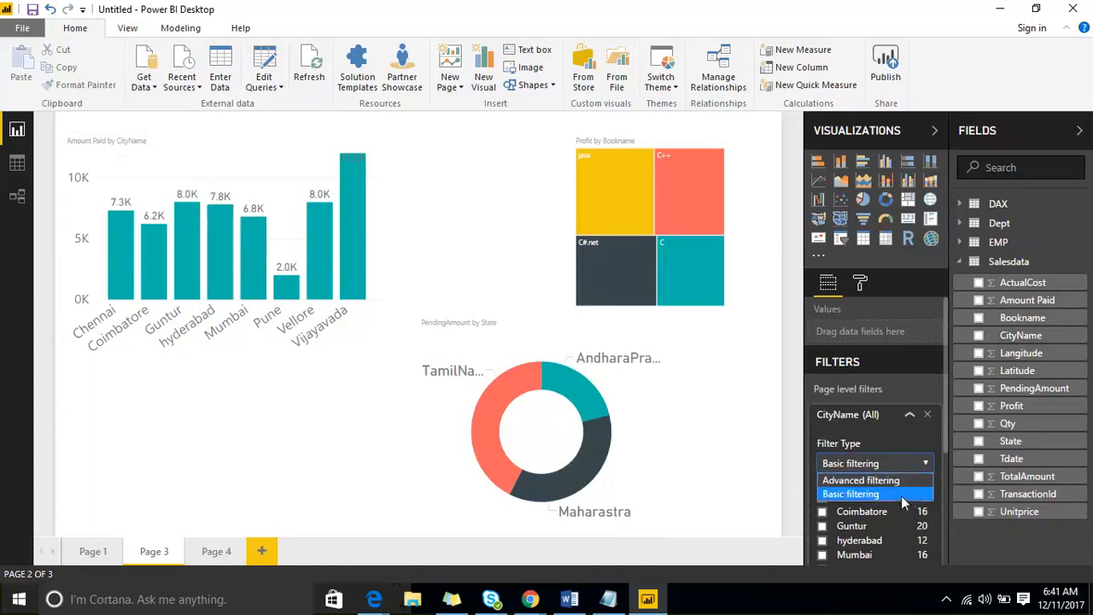
pyautogui.click(901, 495)
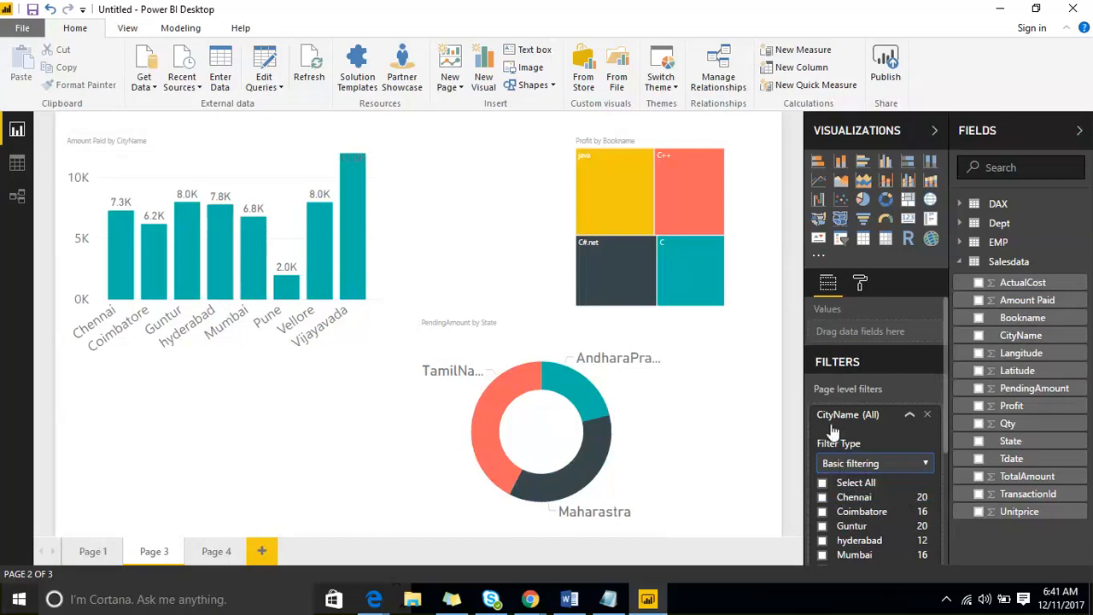
pyautogui.scroll(-2, 861, 469)
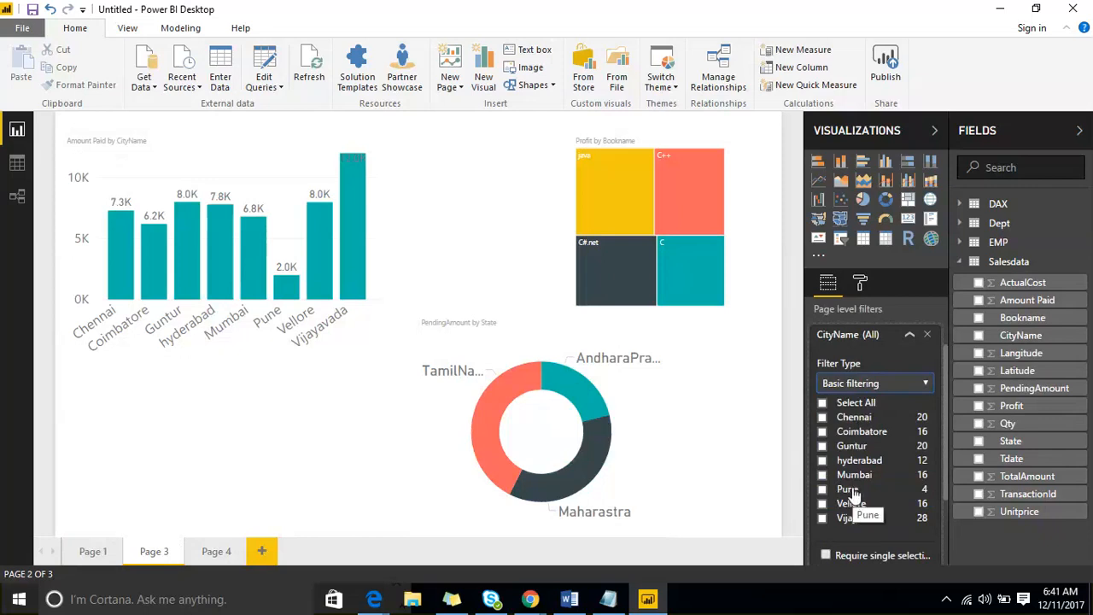
pyautogui.click(822, 446)
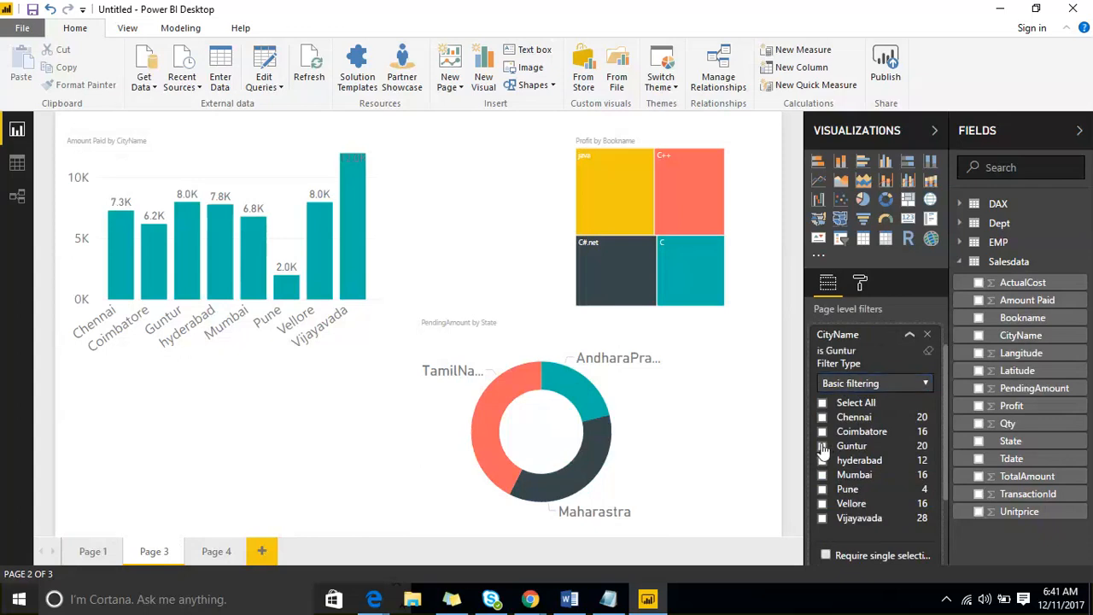
pyautogui.click(822, 460)
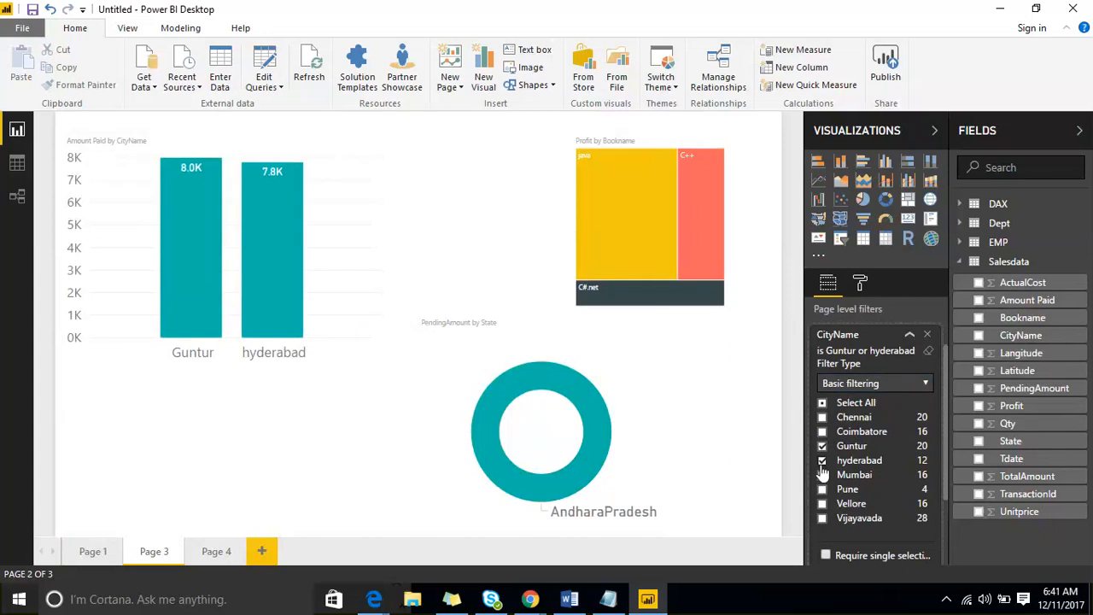
pyautogui.click(881, 383)
# - Switch the CityName filter to Advanced filtering, back to Basic, then Advanced again
pyautogui.click(876, 398)
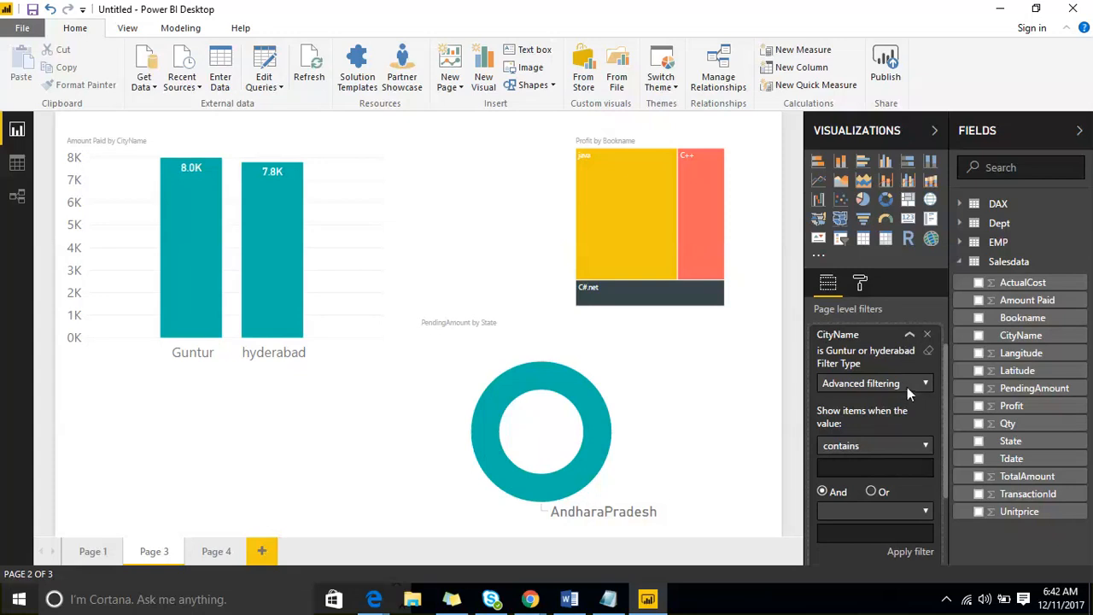
pyautogui.click(907, 387)
pyautogui.click(898, 412)
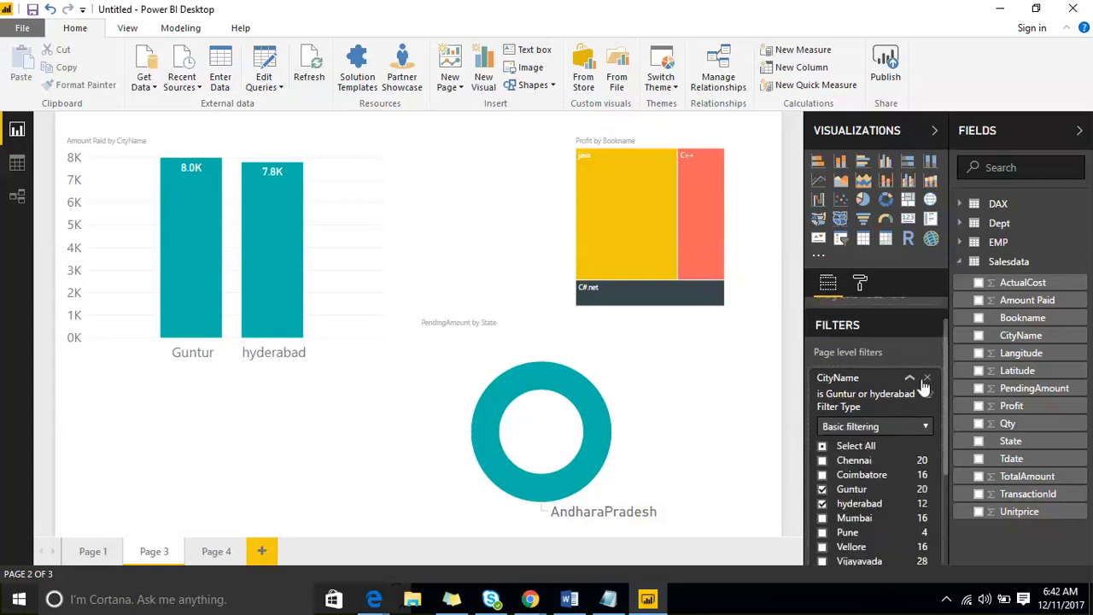
pyautogui.click(922, 426)
pyautogui.click(894, 440)
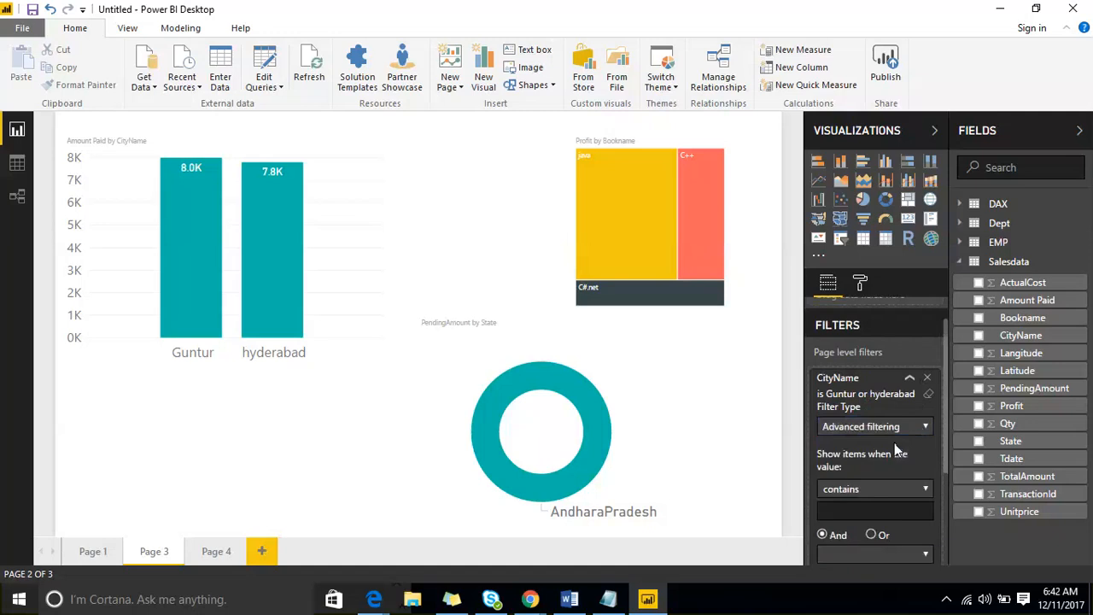
# - Review the text match conditions such as 'contains', then remove the CityName page filter
pyautogui.scroll(-4, 893, 441)
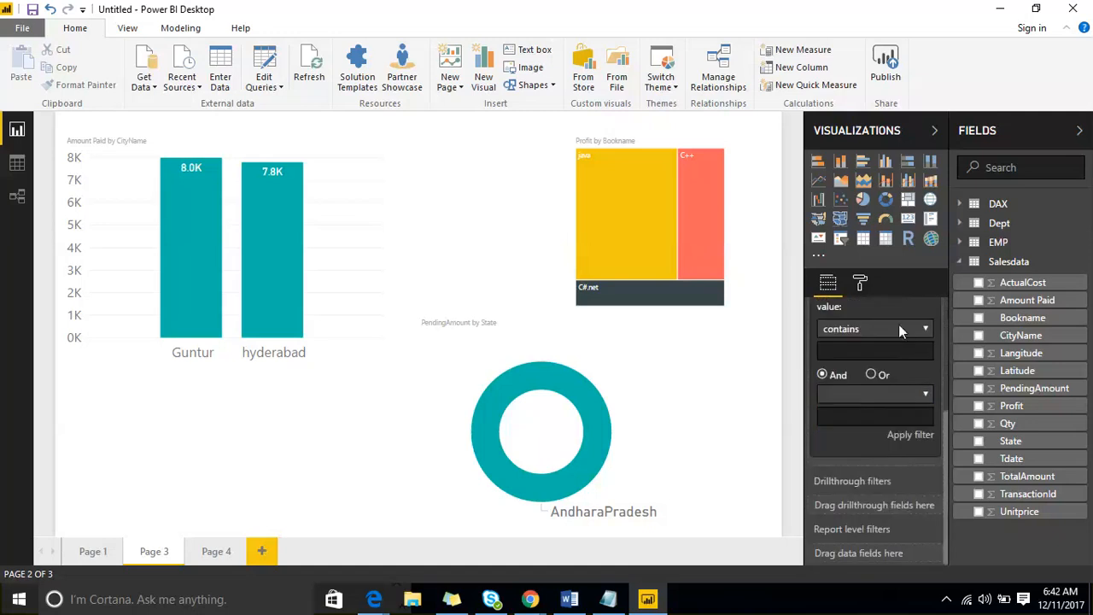
pyautogui.click(898, 326)
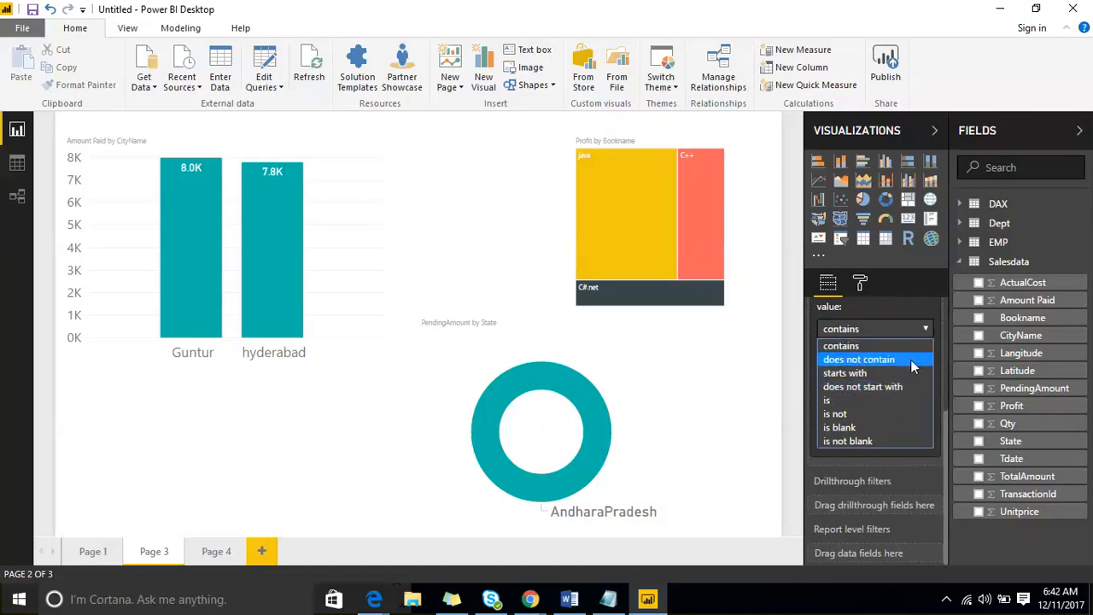
pyautogui.scroll(5, 859, 369)
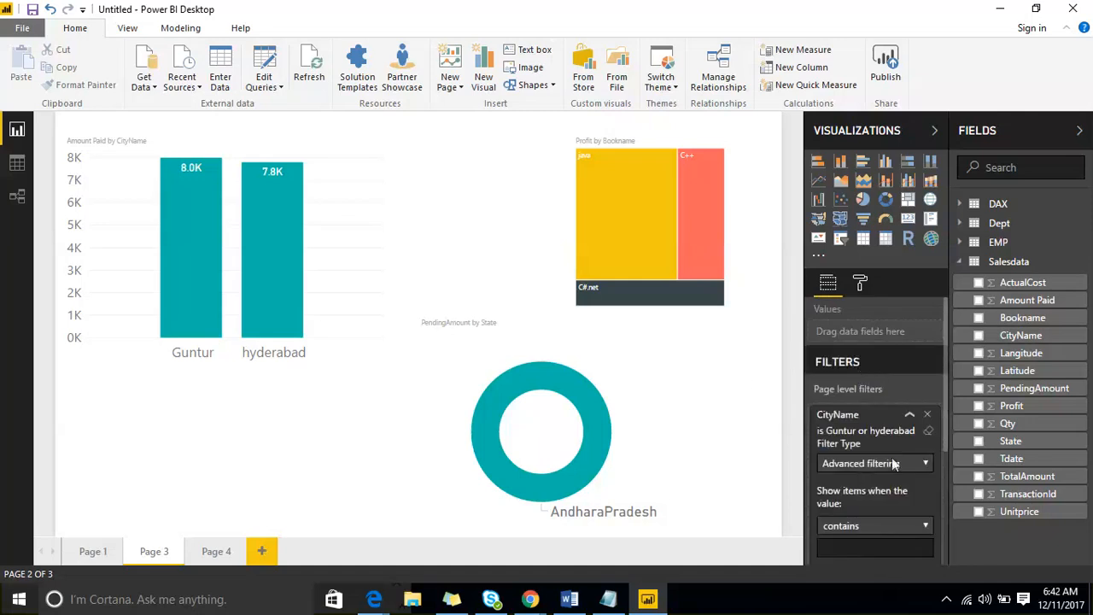
pyautogui.click(928, 415)
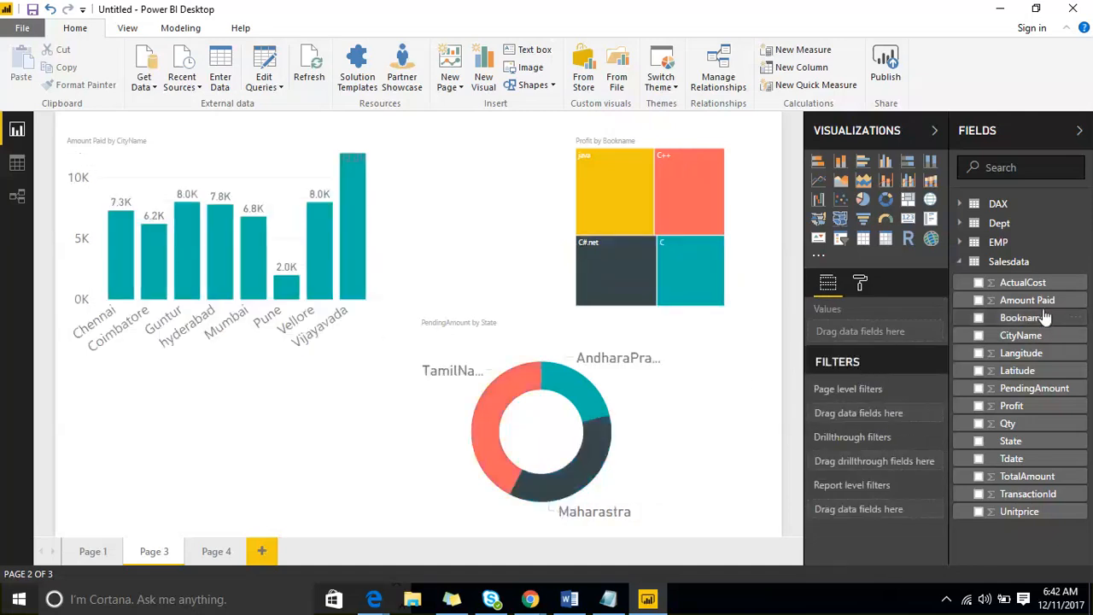
# - Add Amount Paid as a page filter, view its numeric conditions, then delete it
pyautogui.moveTo(1036, 304); pyautogui.dragTo(971, 386)
pyautogui.moveTo(936, 415); pyautogui.dragTo(913, 418)
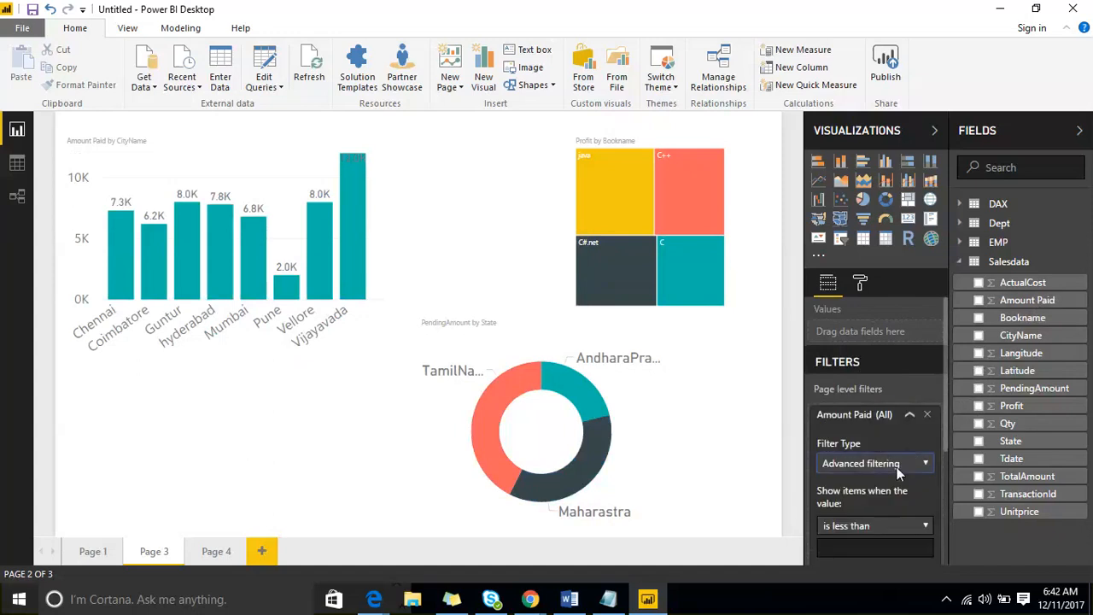
pyautogui.scroll(-3, 900, 465)
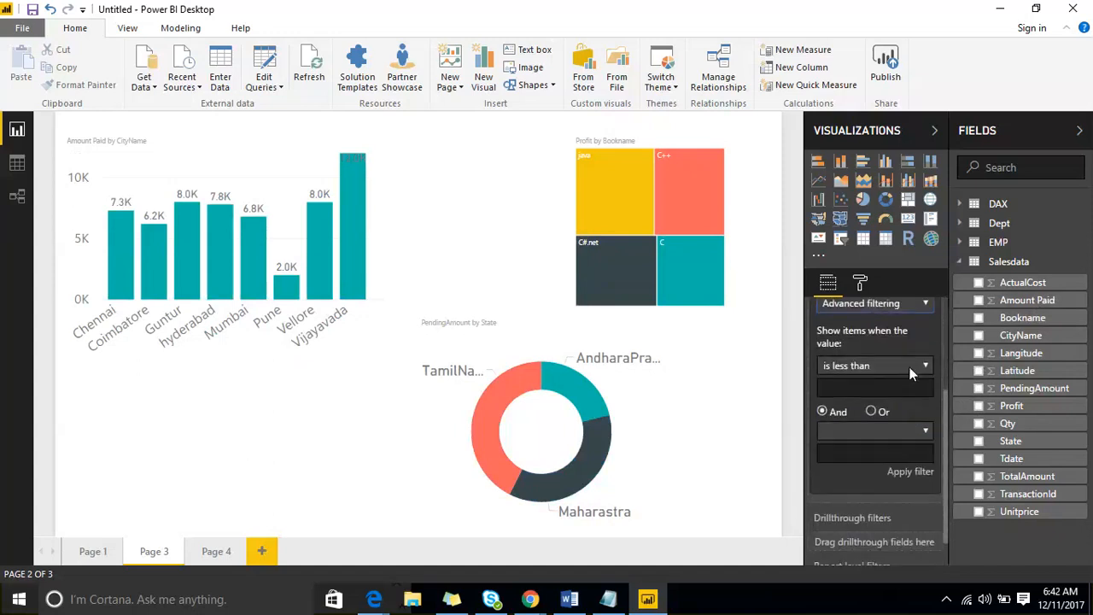
pyautogui.click(912, 369)
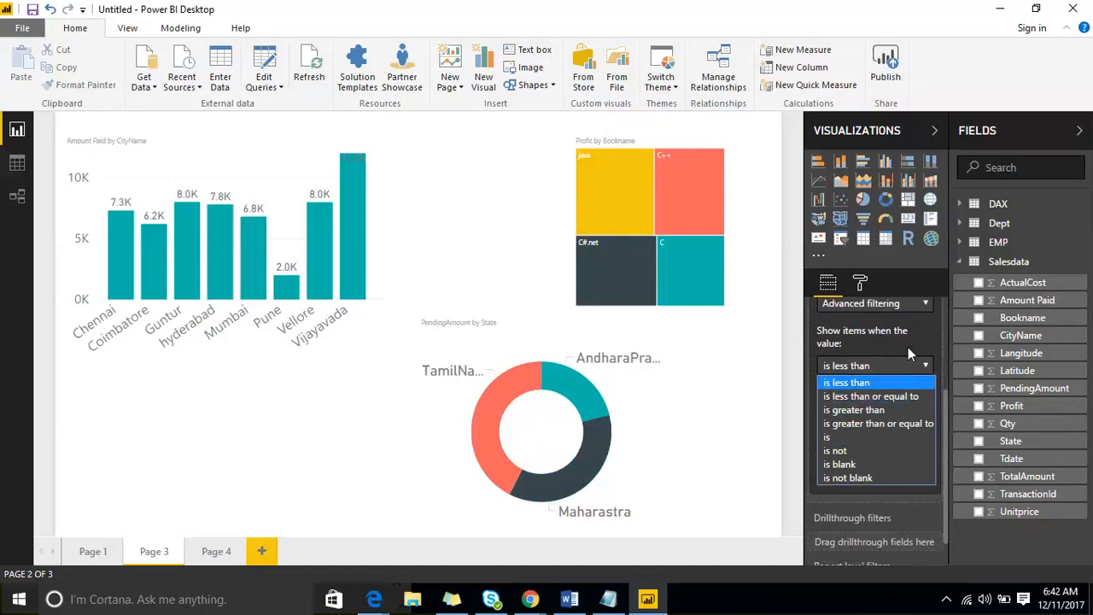
pyautogui.scroll(3, 908, 347)
pyautogui.click(927, 414)
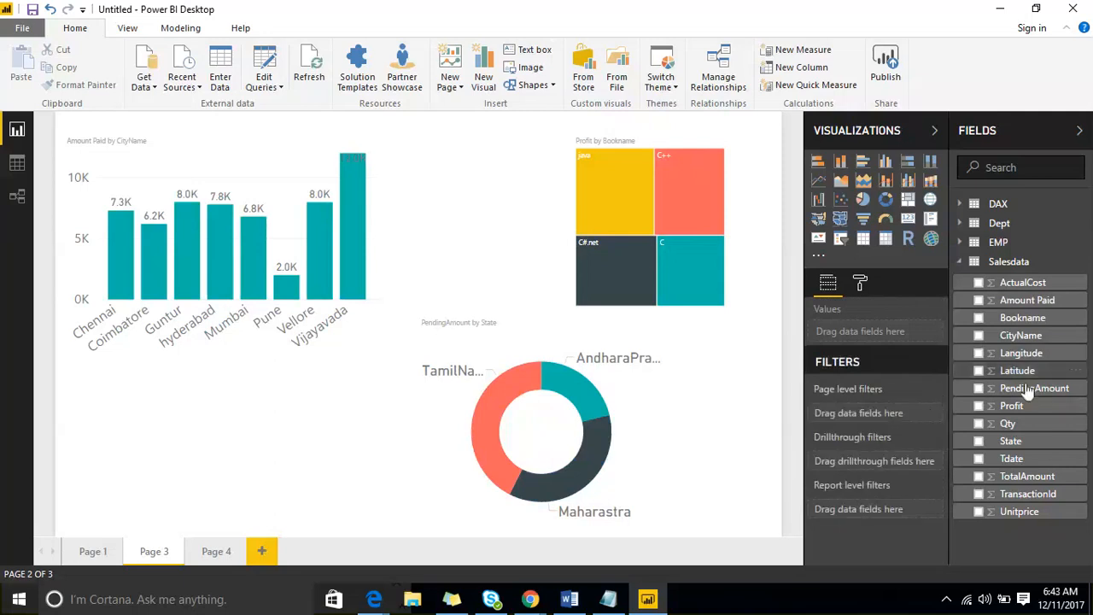
# - Add Tdate as a page-level filter using Advanced filtering with the 'is' condition
pyautogui.moveTo(1011, 458); pyautogui.dragTo(863, 416)
pyautogui.scroll(-2, 896, 492)
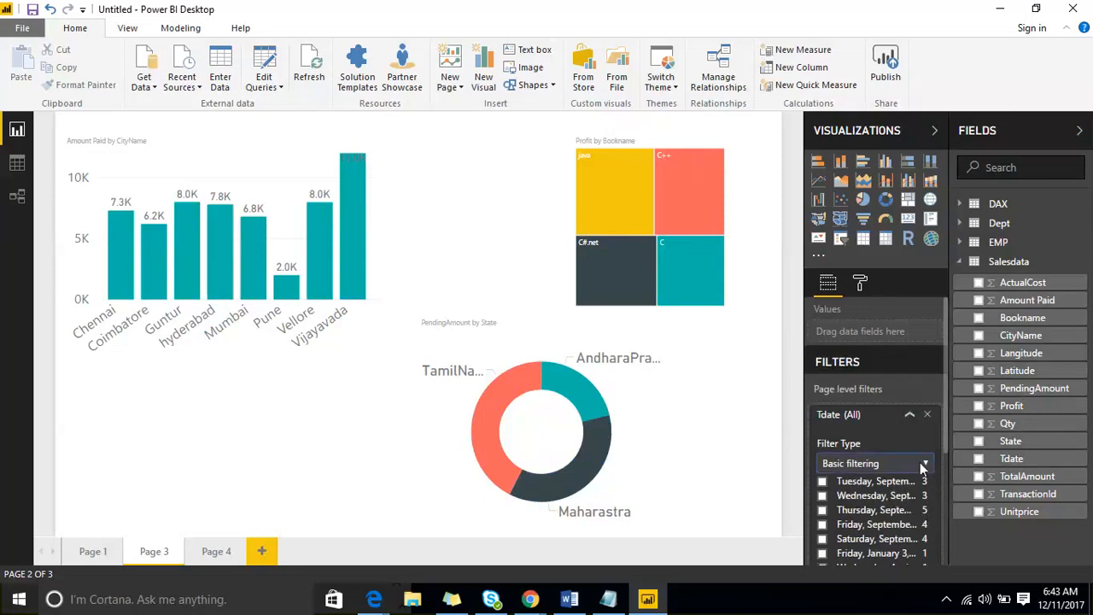
pyautogui.scroll(-5, 920, 462)
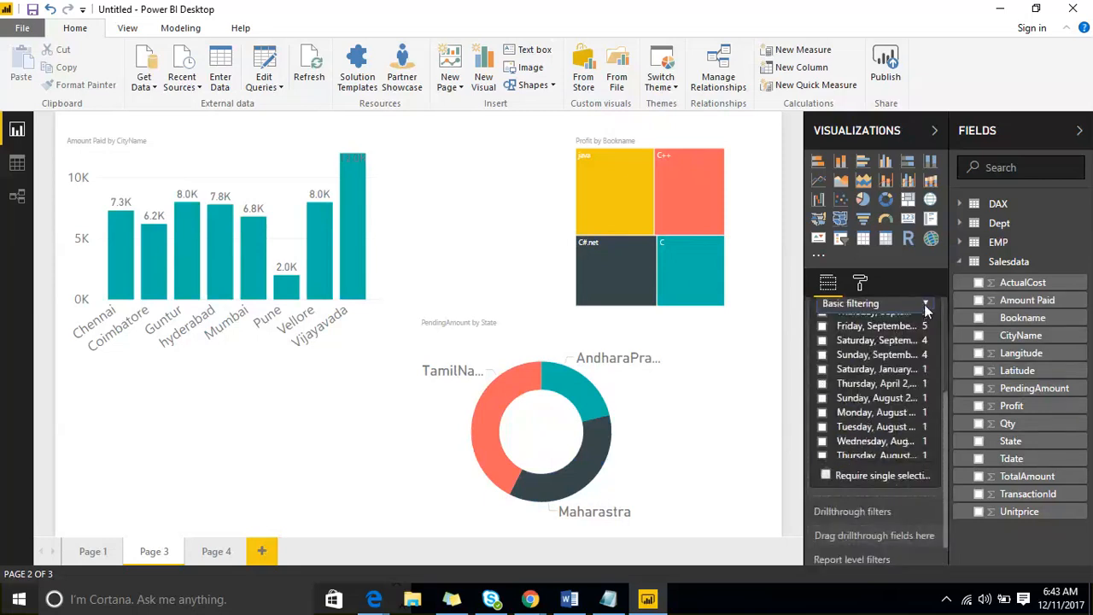
pyautogui.click(895, 303)
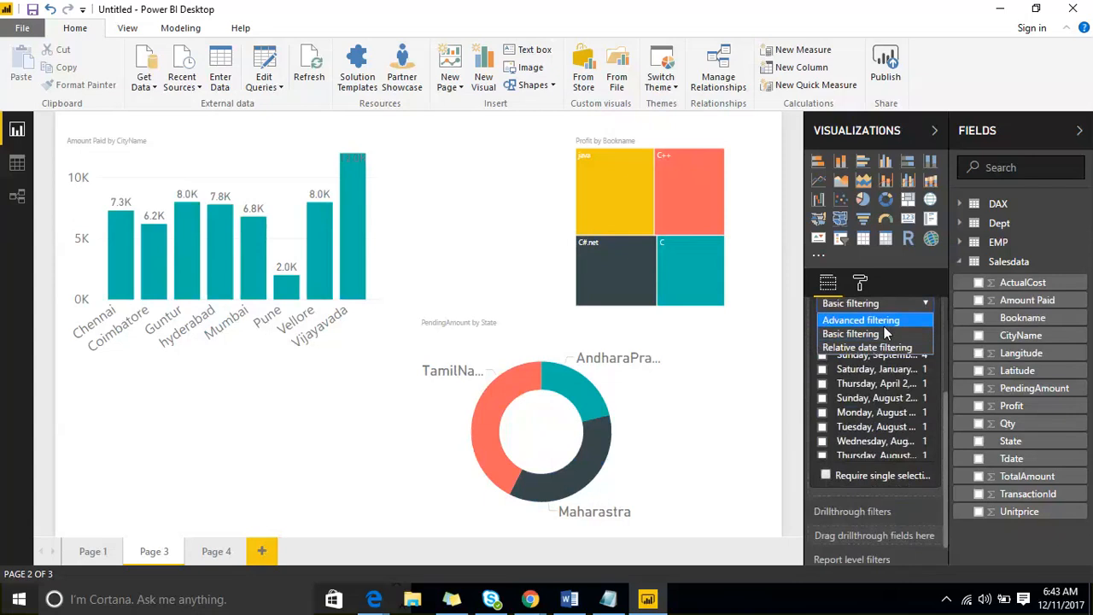
pyautogui.click(884, 326)
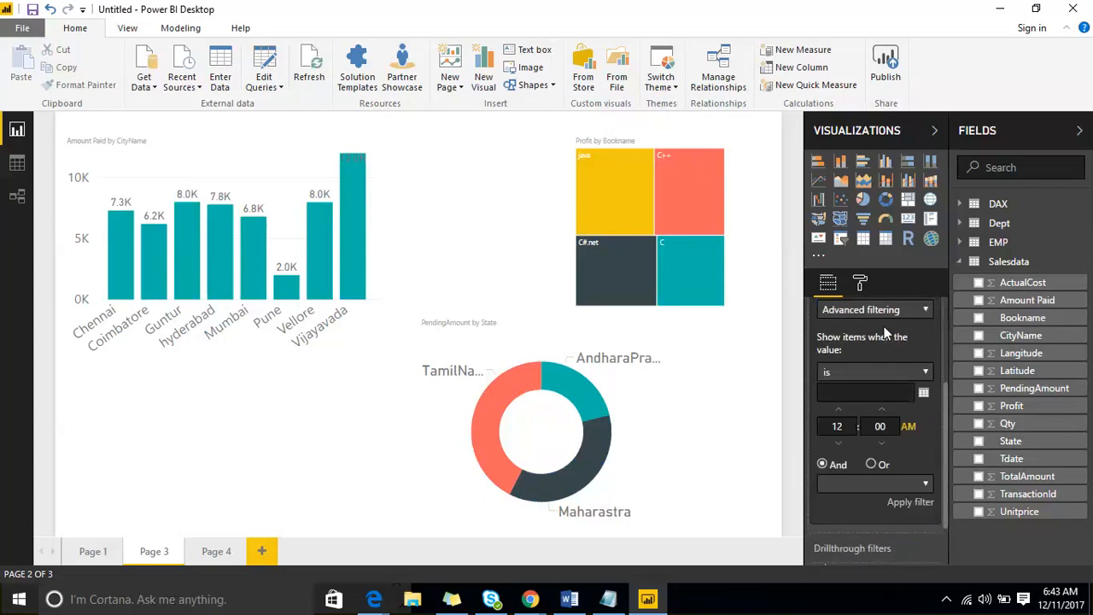
pyautogui.click(925, 373)
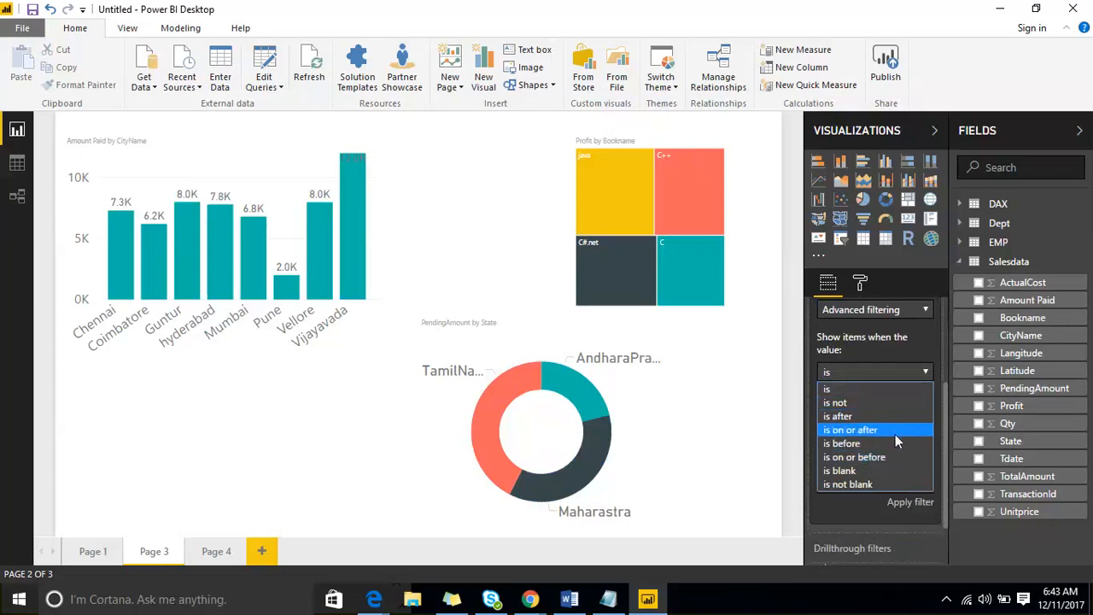
pyautogui.click(903, 368)
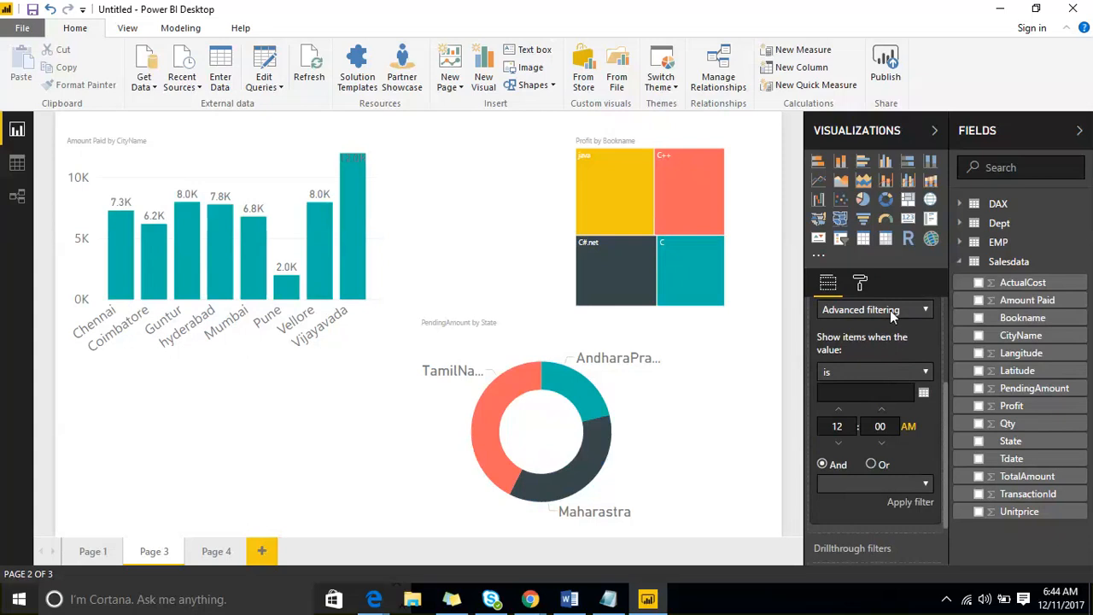
pyautogui.scroll(3, 893, 342)
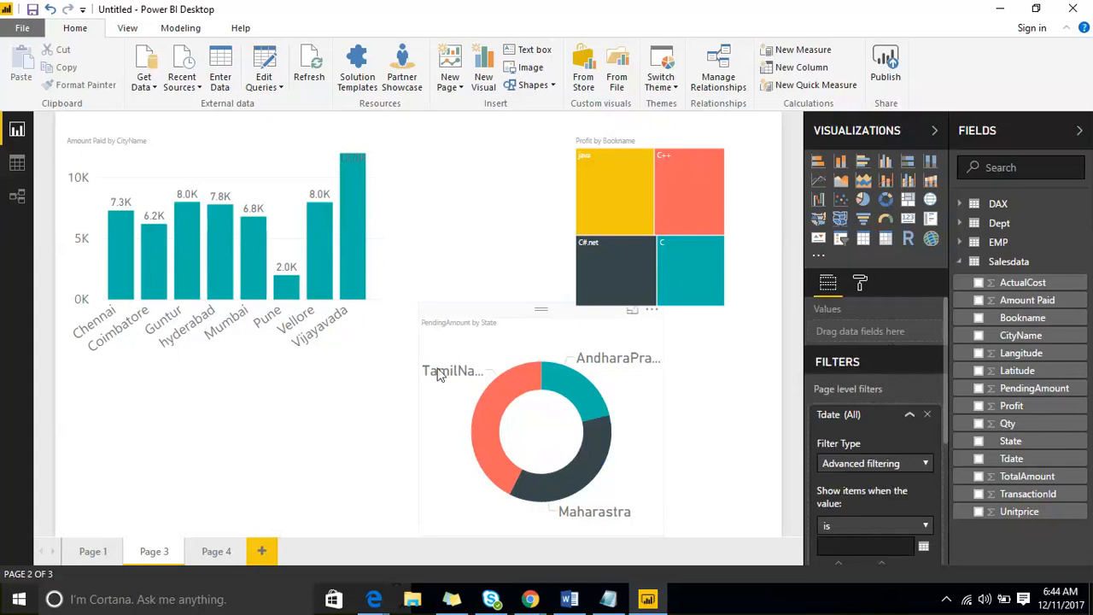
# - Select the CityName chart, expand its CityName filter, then collapse the Fields and Visualizations panes
pyautogui.click(271, 171)
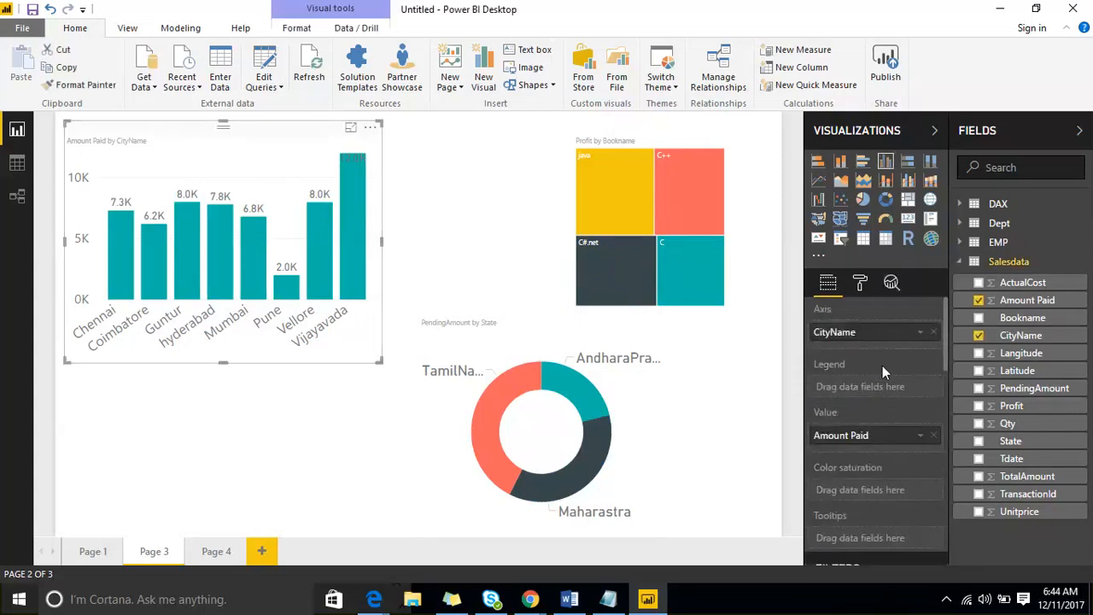
pyautogui.scroll(-5, 891, 448)
pyautogui.click(879, 406)
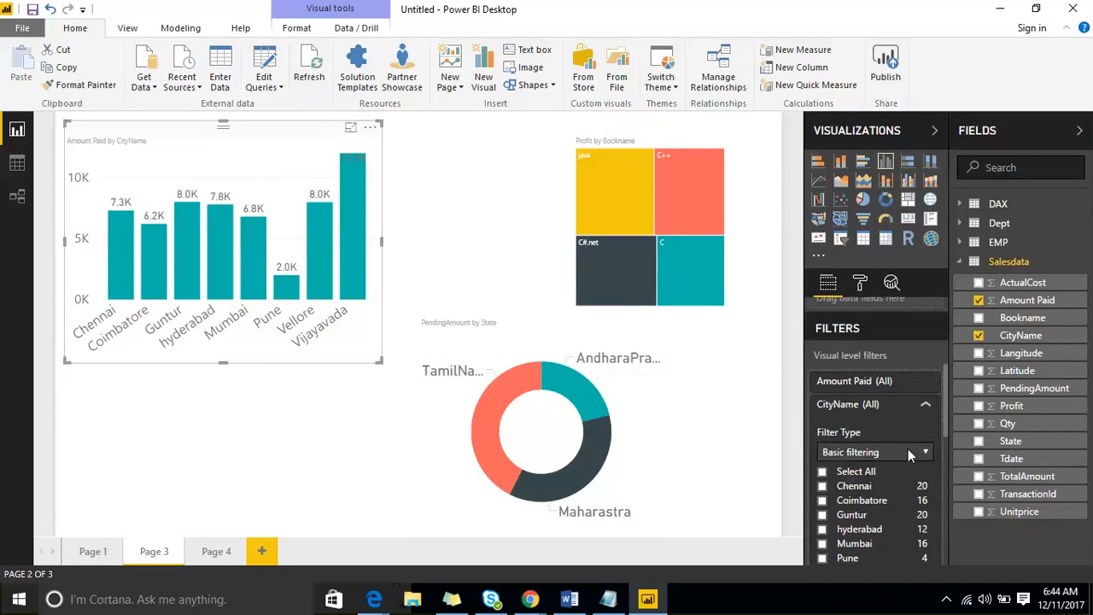
pyautogui.click(908, 450)
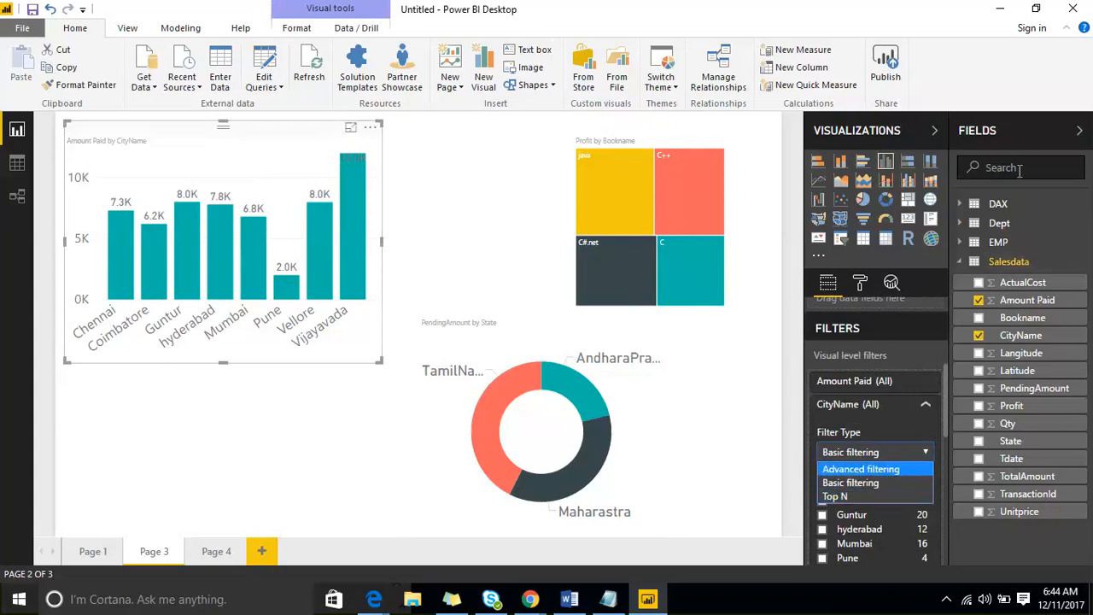
pyautogui.click(1033, 139)
pyautogui.click(1033, 139)
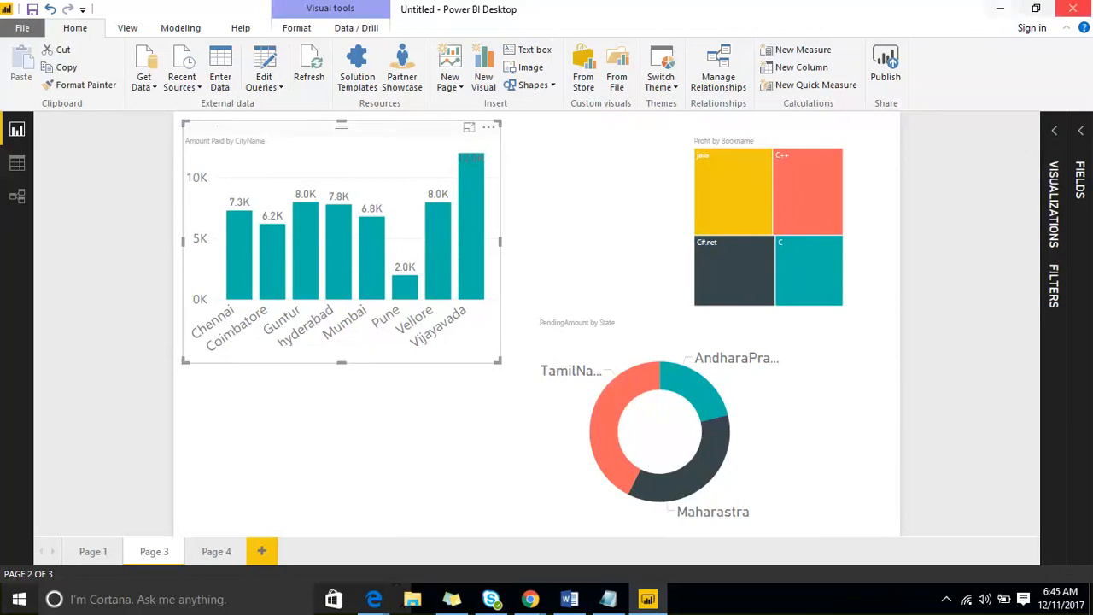
# - Reopen the Visualizations pane and widen the Amount Paid by CityName chart slightly
pyautogui.click(1052, 133)
pyautogui.scroll(-10, 956, 397)
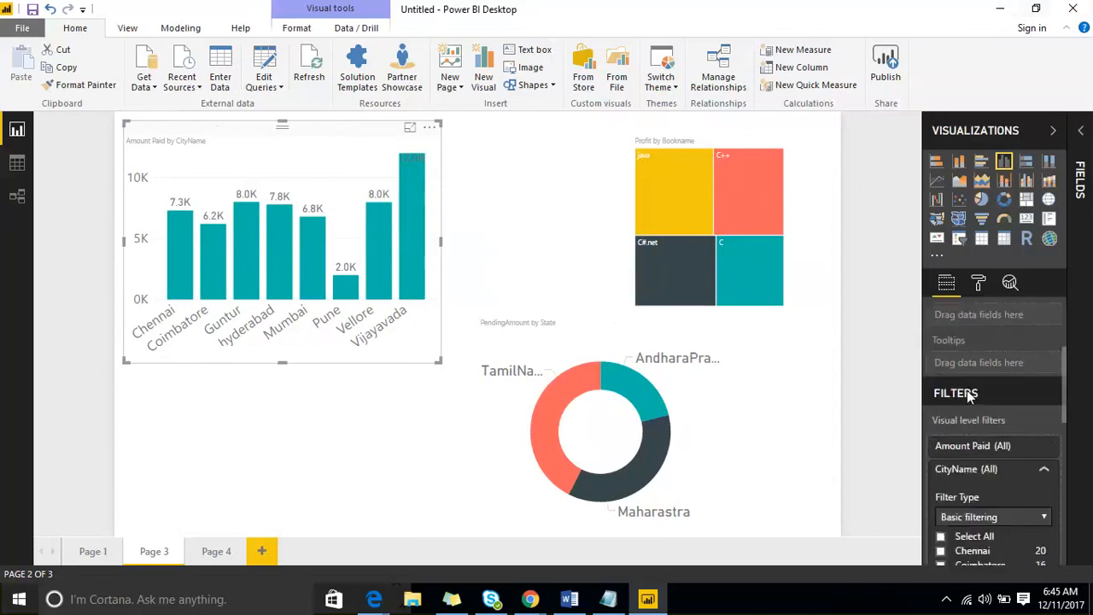
pyautogui.scroll(1, 982, 375)
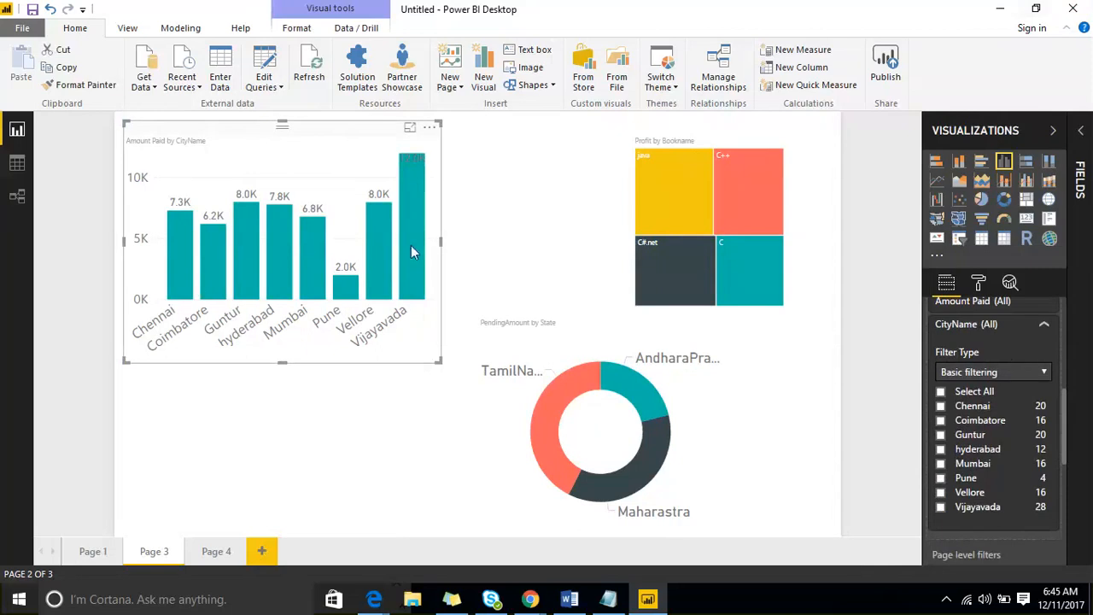
pyautogui.moveTo(439, 361); pyautogui.dragTo(456, 373)
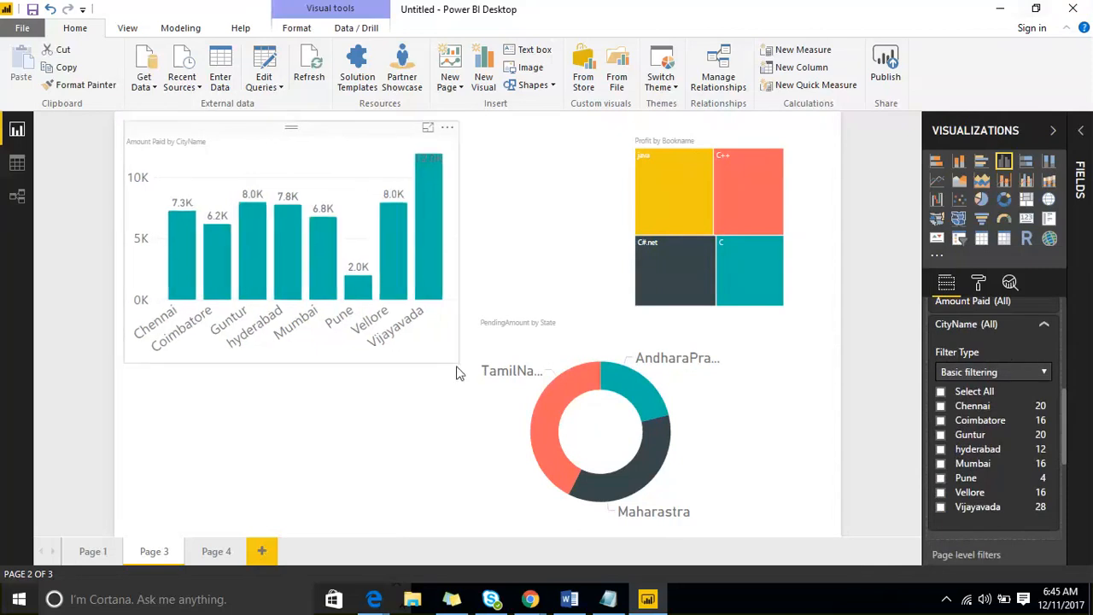
pyautogui.click(457, 373)
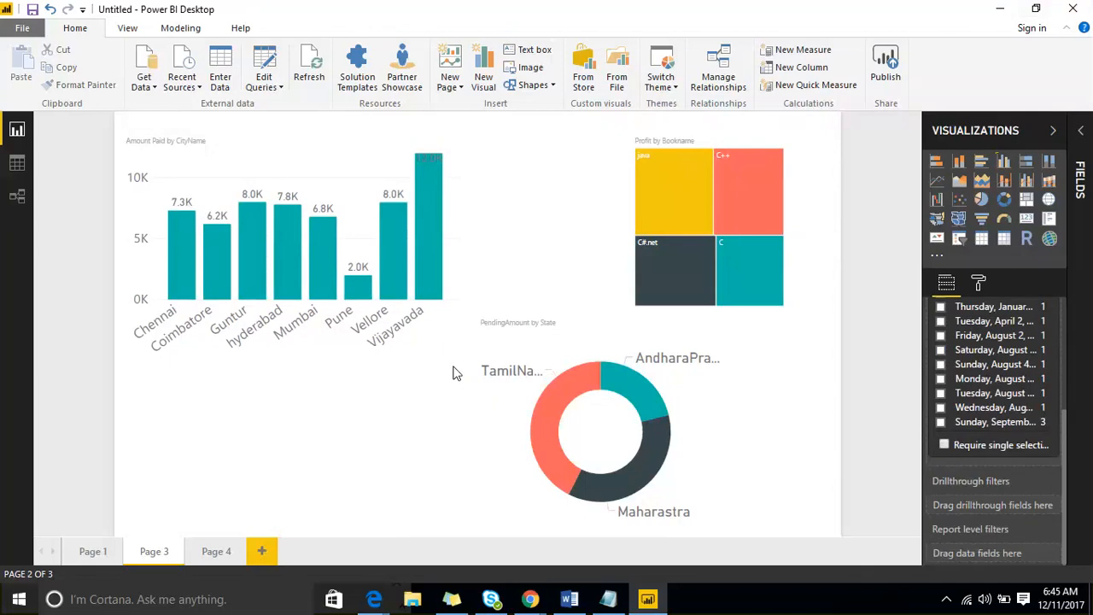
# - Set the chart's CityName filter type to Top N, showing the Top 3 items
pyautogui.click(327, 168)
pyautogui.scroll(-2, 993, 461)
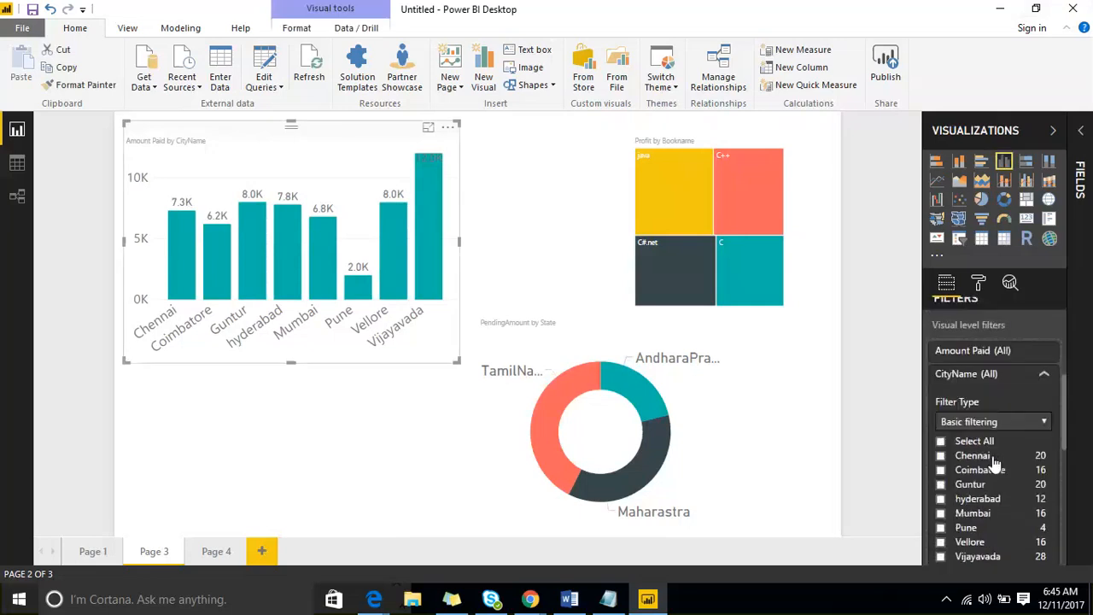
pyautogui.scroll(-2, 993, 461)
pyautogui.click(1010, 335)
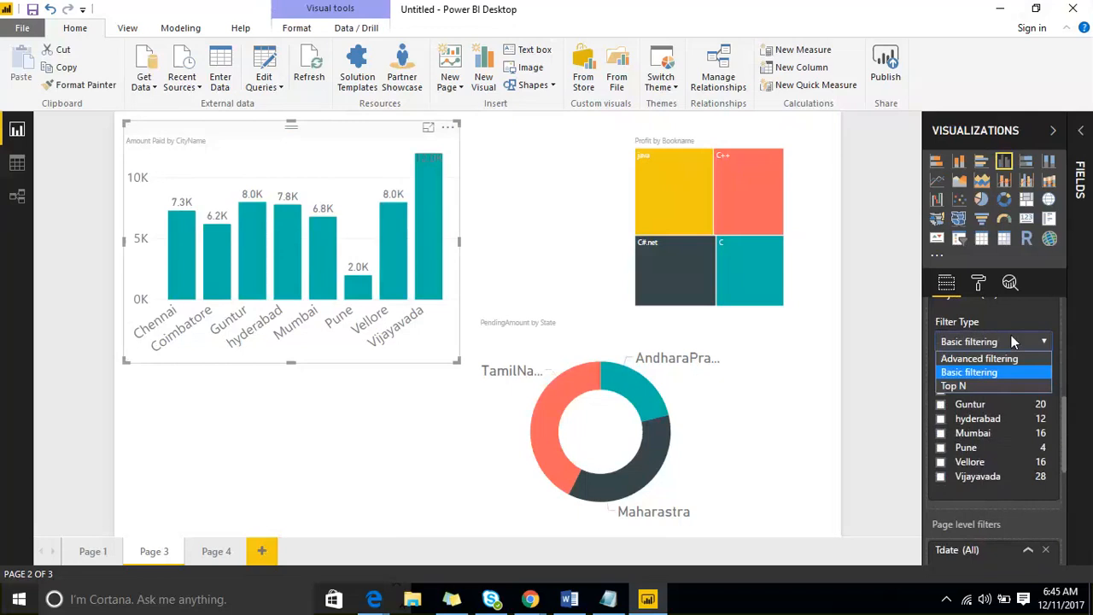
pyautogui.click(999, 385)
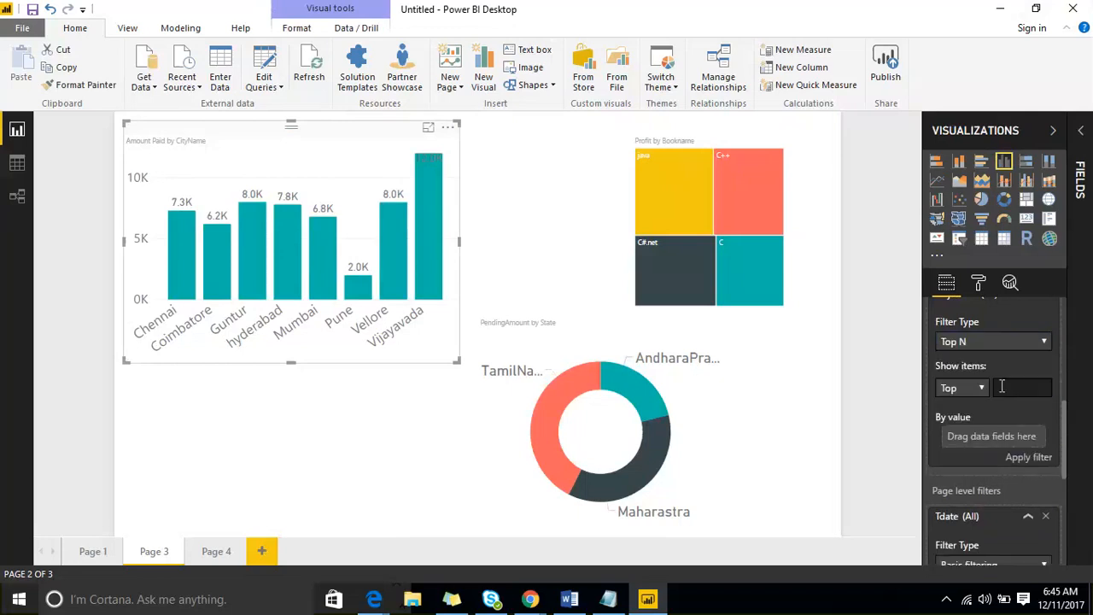
pyautogui.scroll(2, 1004, 389)
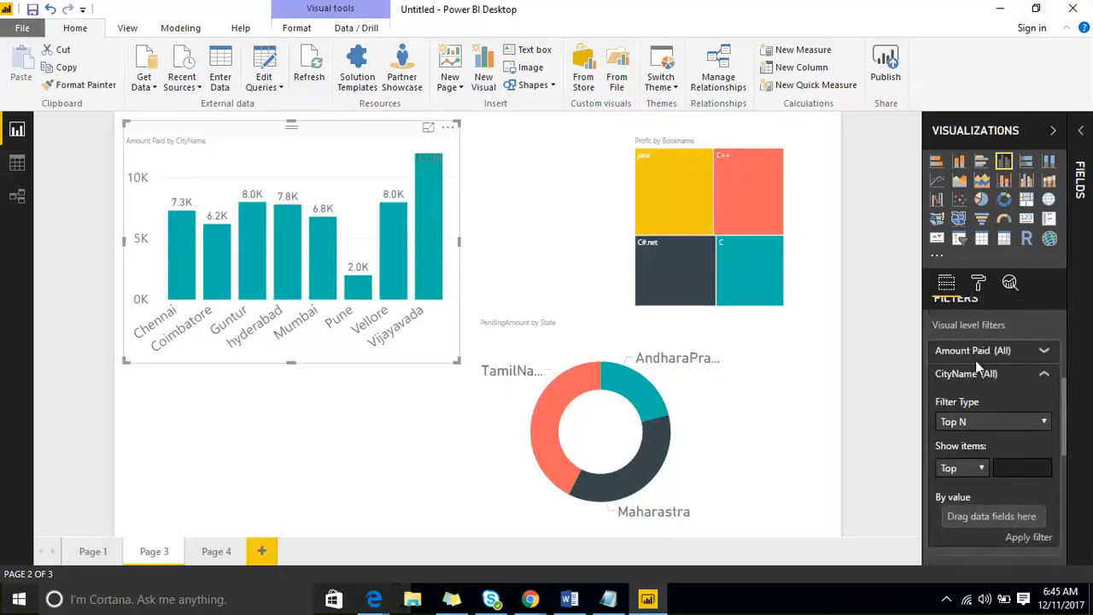
pyautogui.scroll(2, 968, 384)
pyautogui.scroll(-2, 963, 448)
pyautogui.scroll(-2, 982, 419)
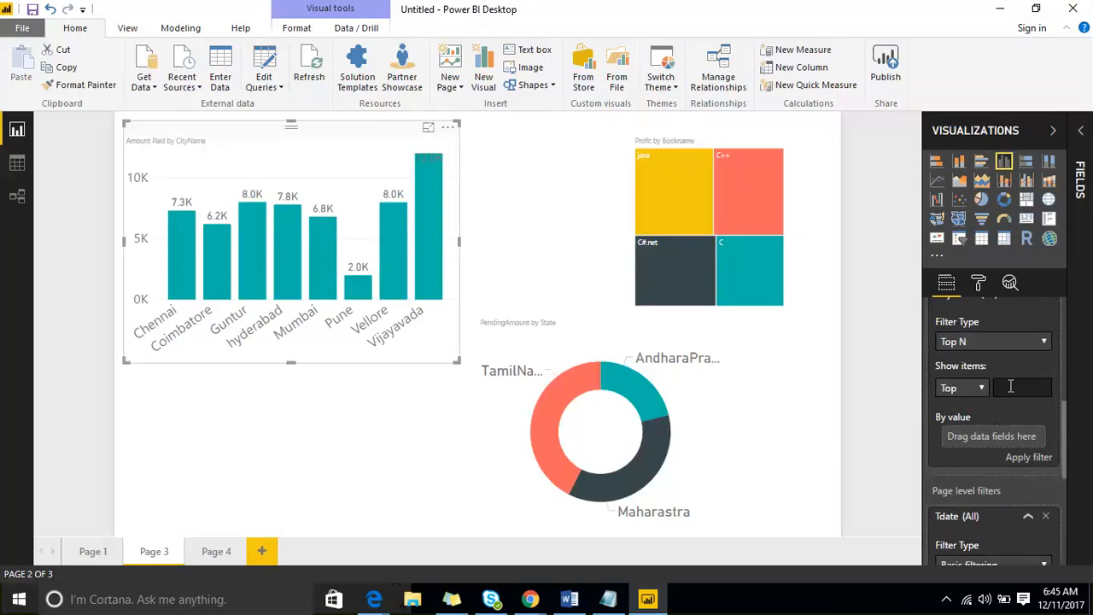
pyautogui.write('3')
pyautogui.click(975, 387)
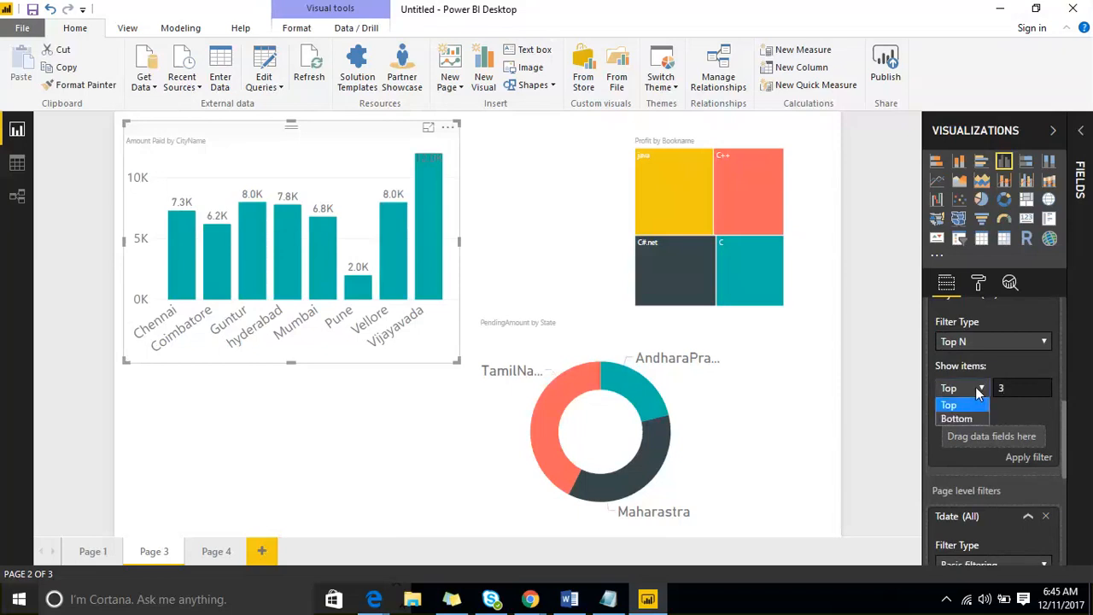
pyautogui.click(971, 404)
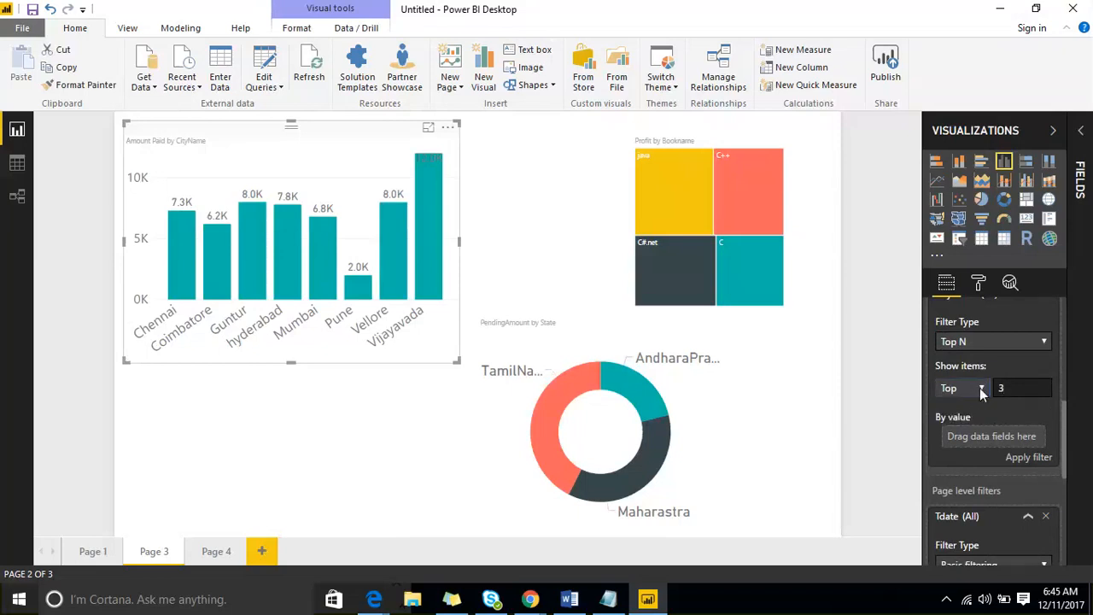
pyautogui.click(979, 388)
pyautogui.click(969, 405)
# - Rank cities by Salesdata's Amount Paid and apply the Top 3 filter
pyautogui.click(1084, 130)
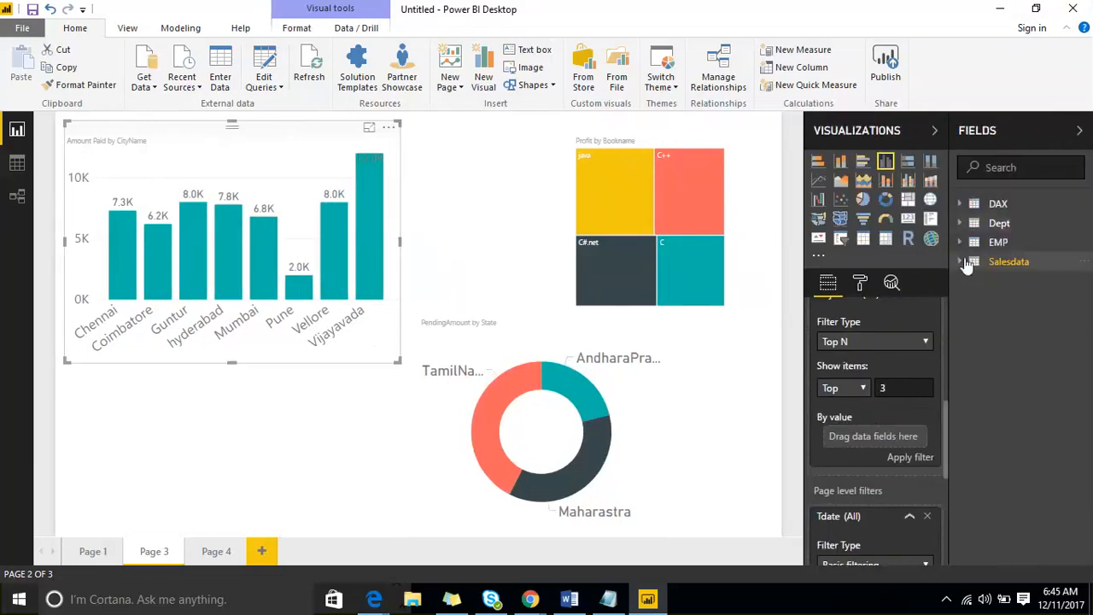
pyautogui.click(965, 263)
pyautogui.moveTo(1025, 309); pyautogui.dragTo(907, 439)
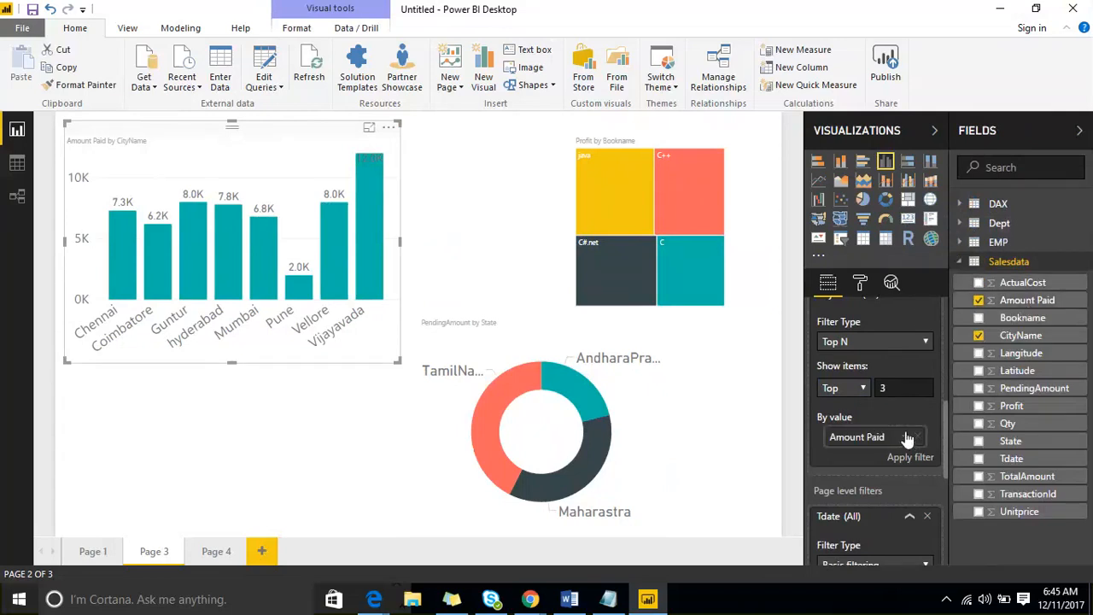
pyautogui.scroll(4, 901, 427)
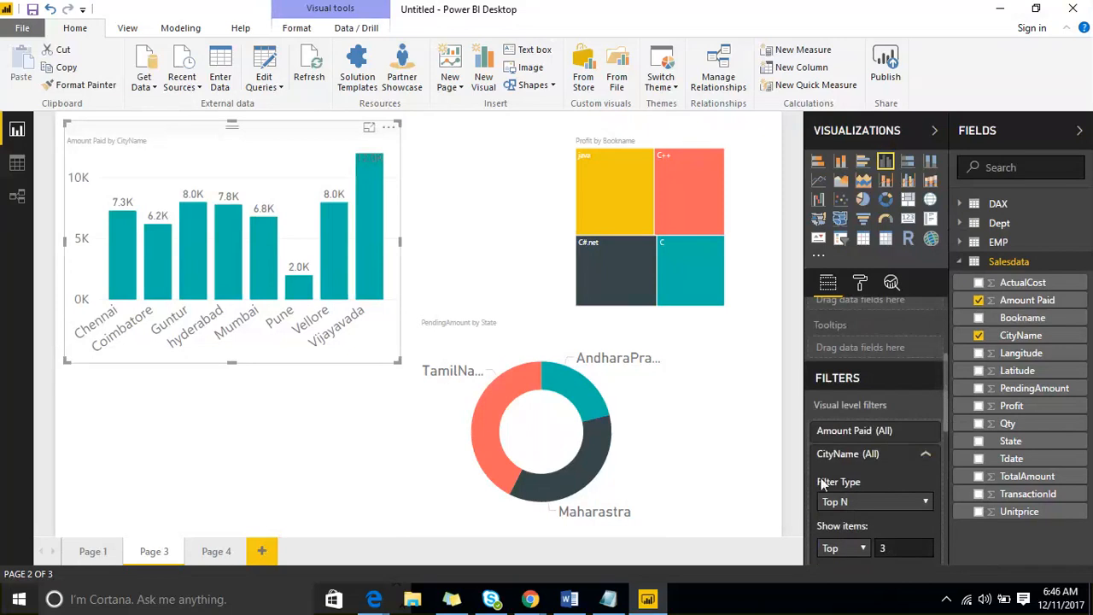
pyautogui.scroll(-2, 843, 487)
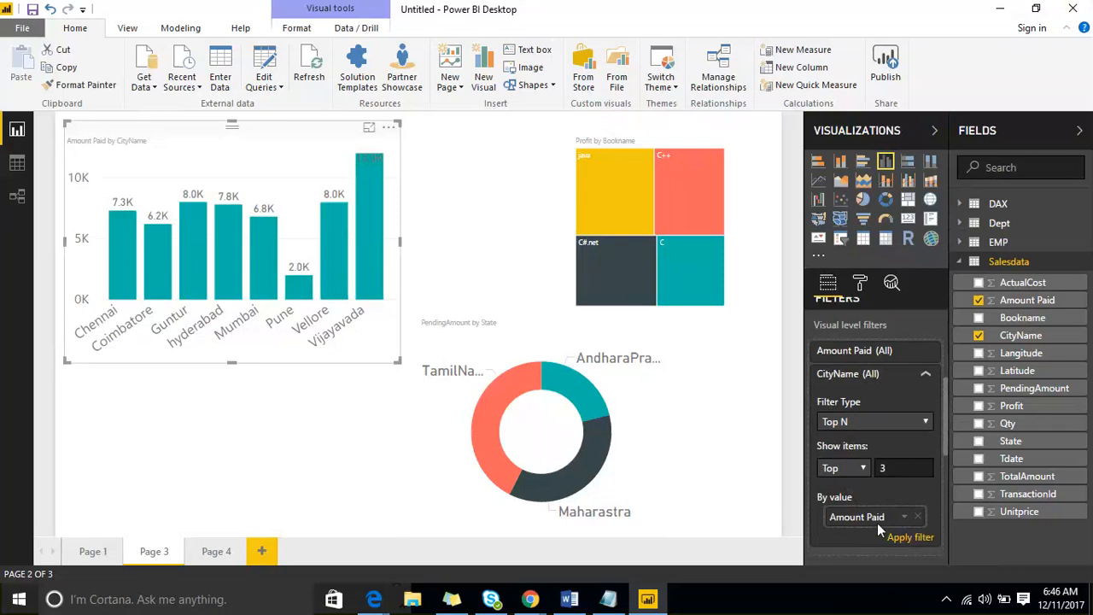
pyautogui.click(899, 542)
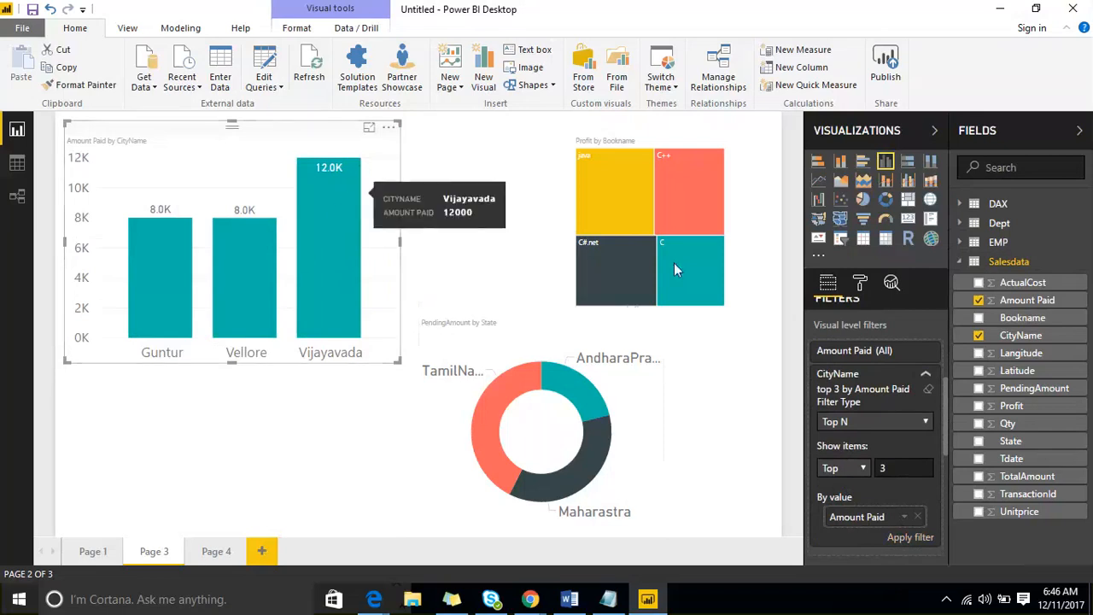
# - Limit the CityName chart to the top 5 cities by Amount Paid
pyautogui.moveTo(905, 468); pyautogui.dragTo(868, 468)
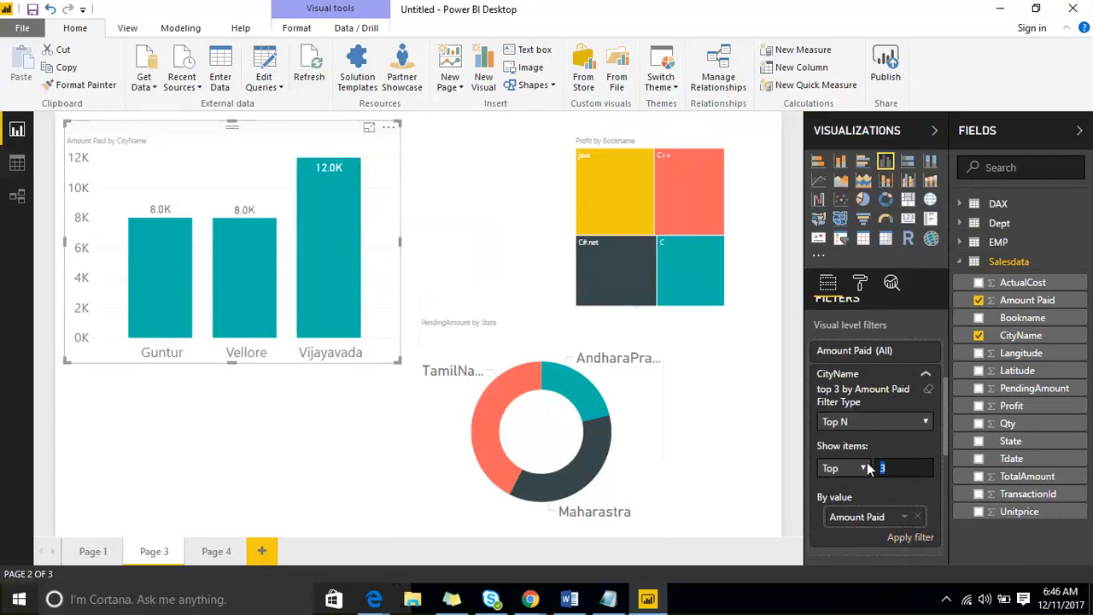
pyautogui.write('5')
pyautogui.click(908, 536)
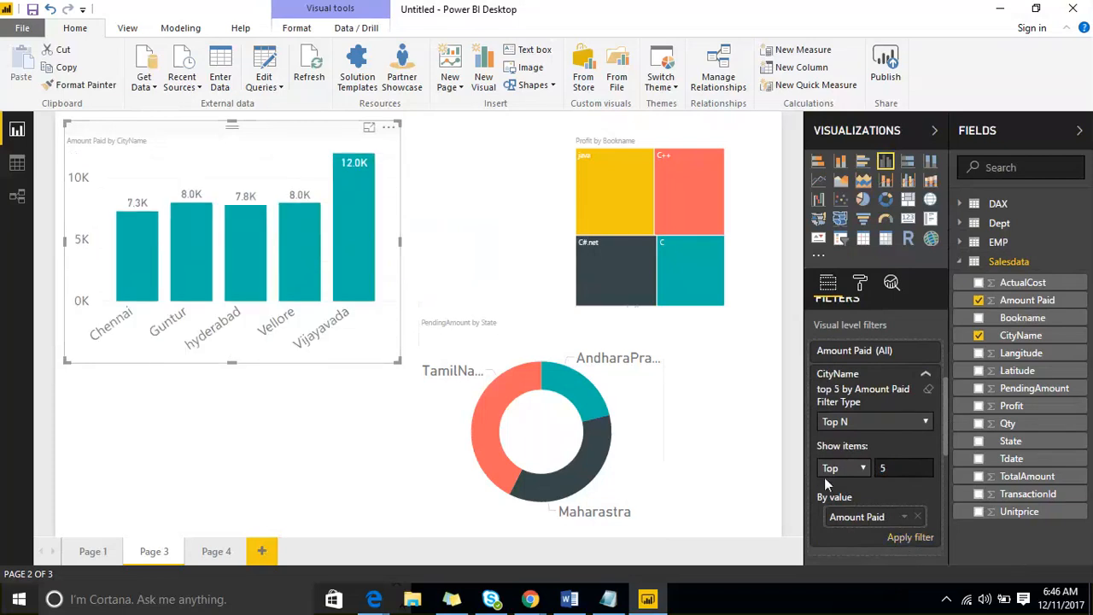
# - Change the filter to the bottom 3 cities by Amount Paid and show the chart's More options menu
pyautogui.moveTo(893, 468); pyautogui.dragTo(864, 471)
pyautogui.write('3')
pyautogui.click(844, 467)
pyautogui.click(838, 499)
pyautogui.click(896, 537)
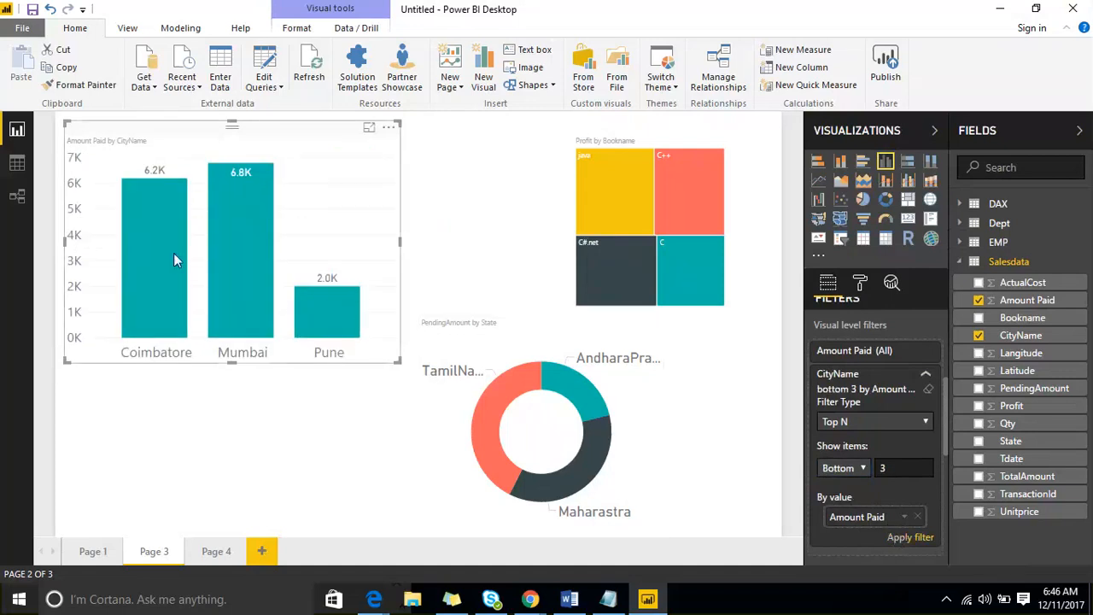
pyautogui.moveTo(173, 254)
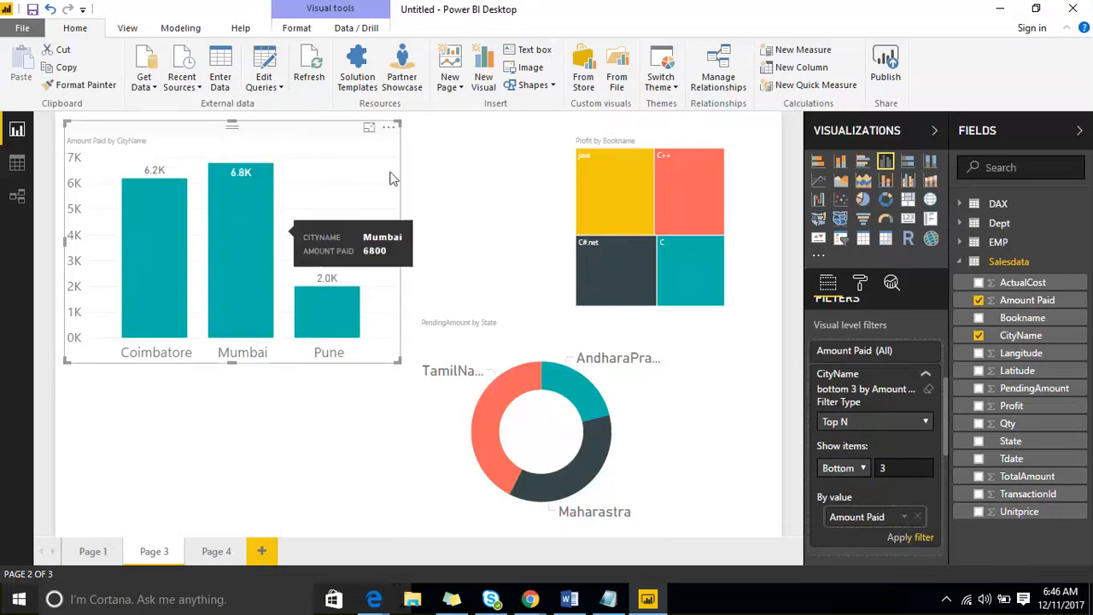
pyautogui.click(389, 128)
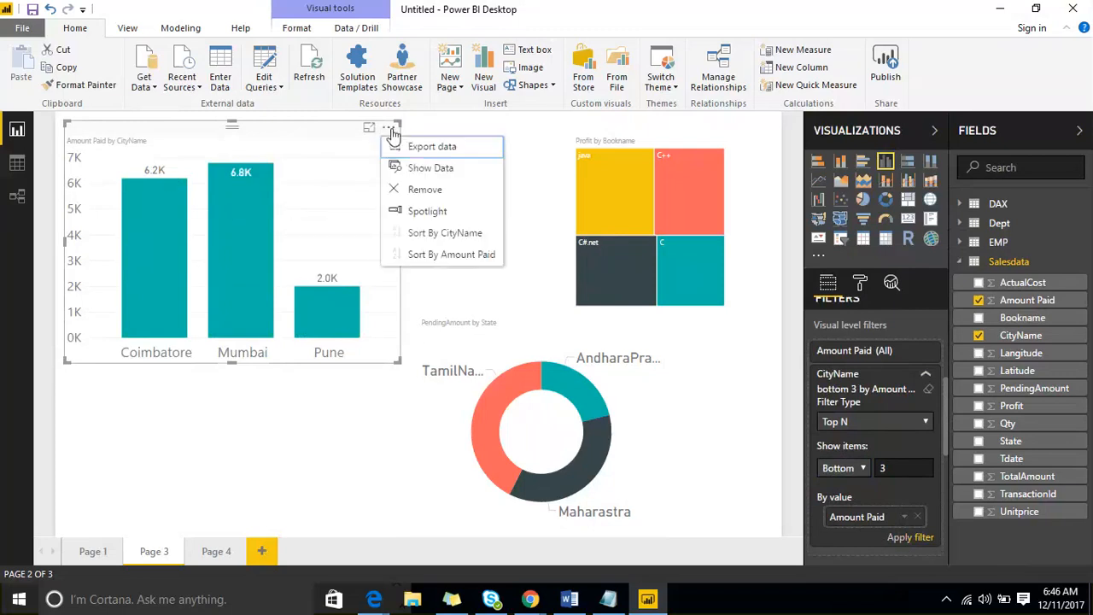
# - Sort the bottom-3 city chart by Amount Paid and collapse the CityName filter card
pyautogui.click(448, 257)
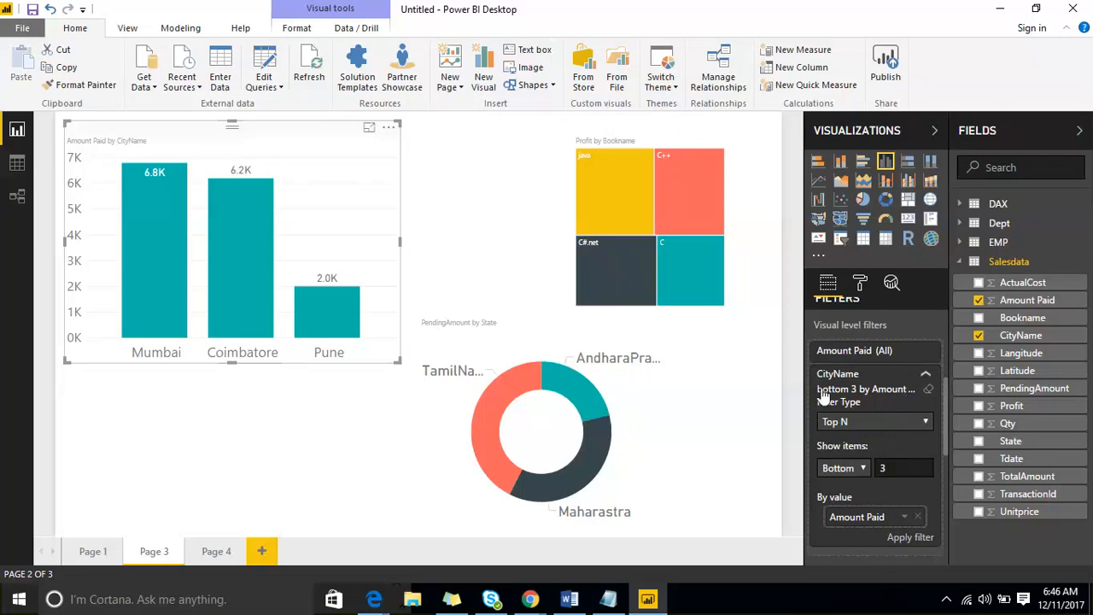
pyautogui.click(926, 379)
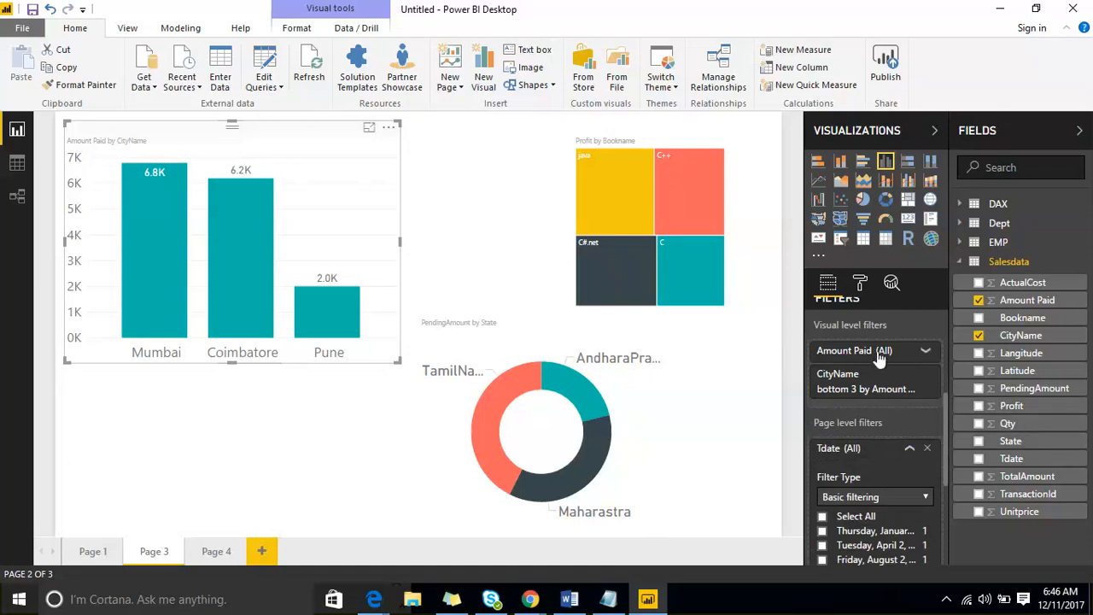
# - Add Tdate as a report-level filter and set its filter type to Relative date filtering
pyautogui.scroll(-3, 888, 363)
pyautogui.scroll(2, 905, 369)
pyautogui.click(912, 372)
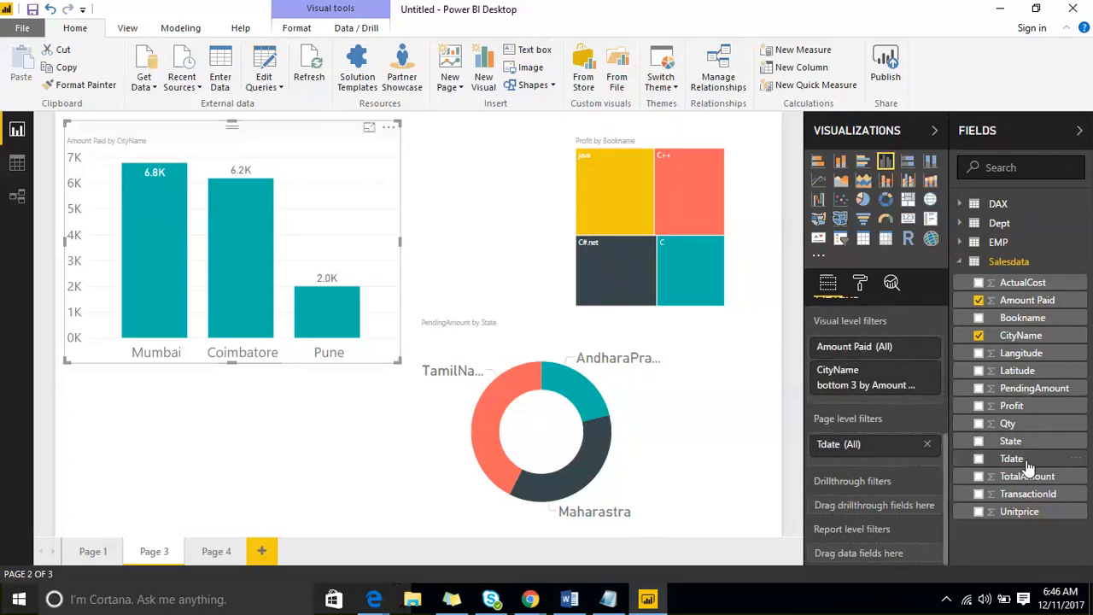
pyautogui.moveTo(1025, 458); pyautogui.dragTo(910, 550)
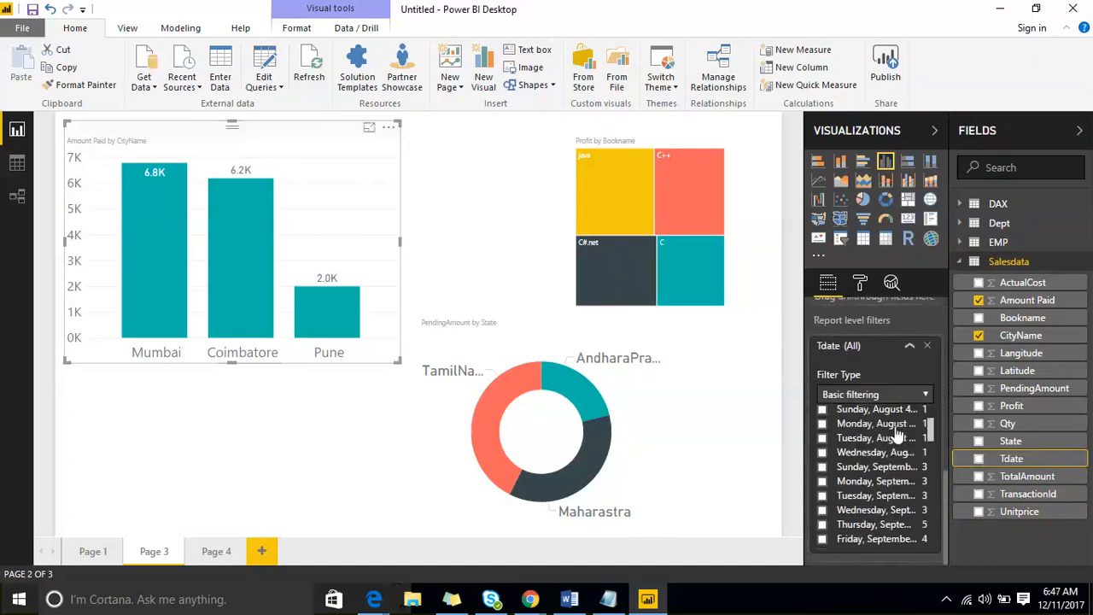
pyautogui.click(898, 394)
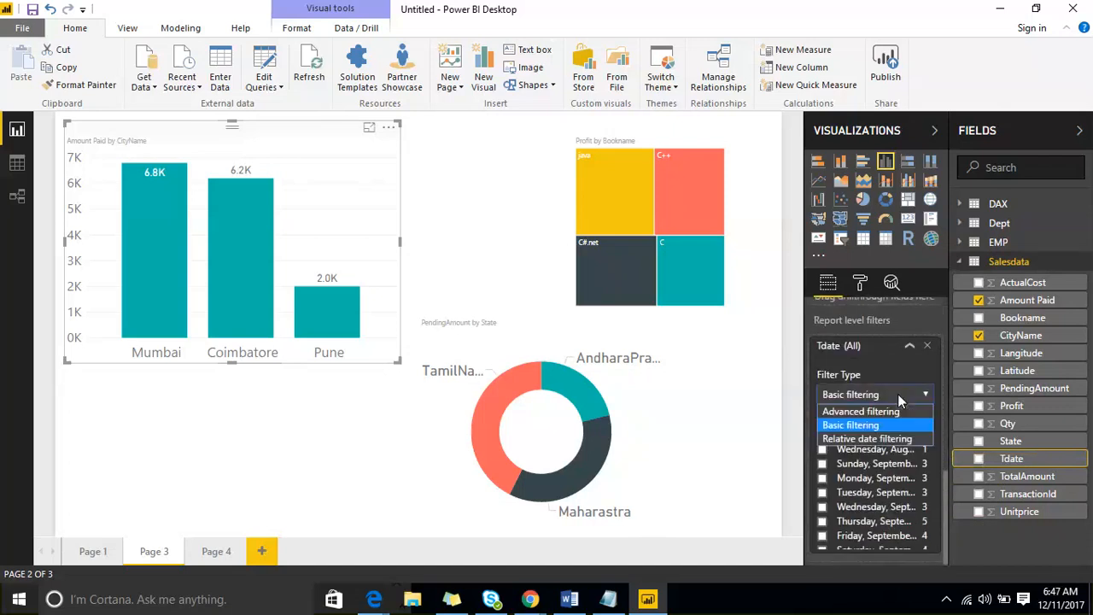
pyautogui.click(893, 439)
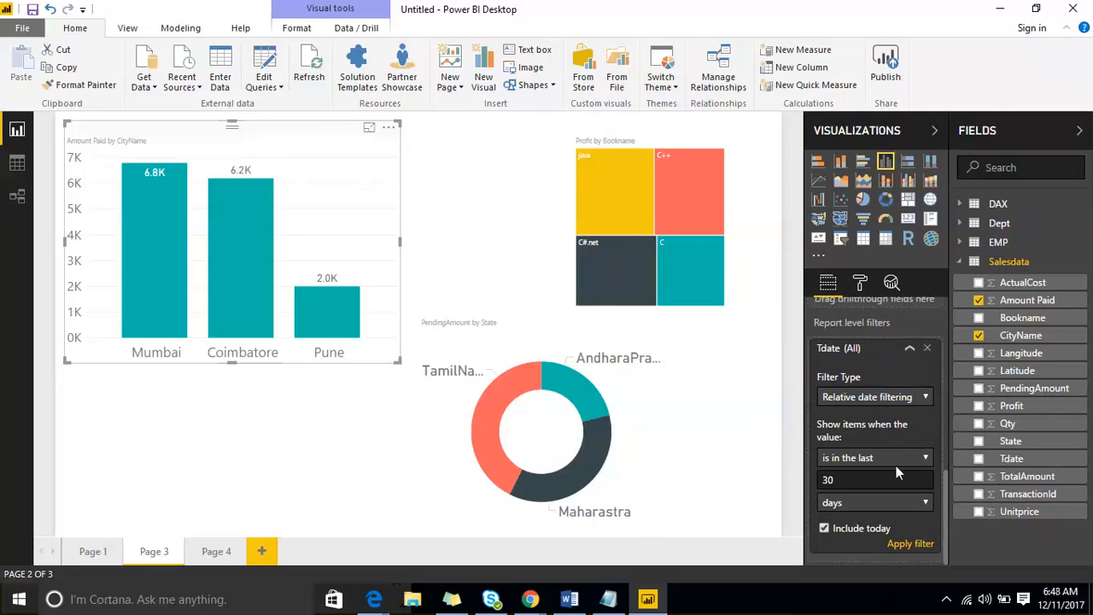
# - Set the Tdate relative date filter to the last 30 months and apply it
pyautogui.click(894, 397)
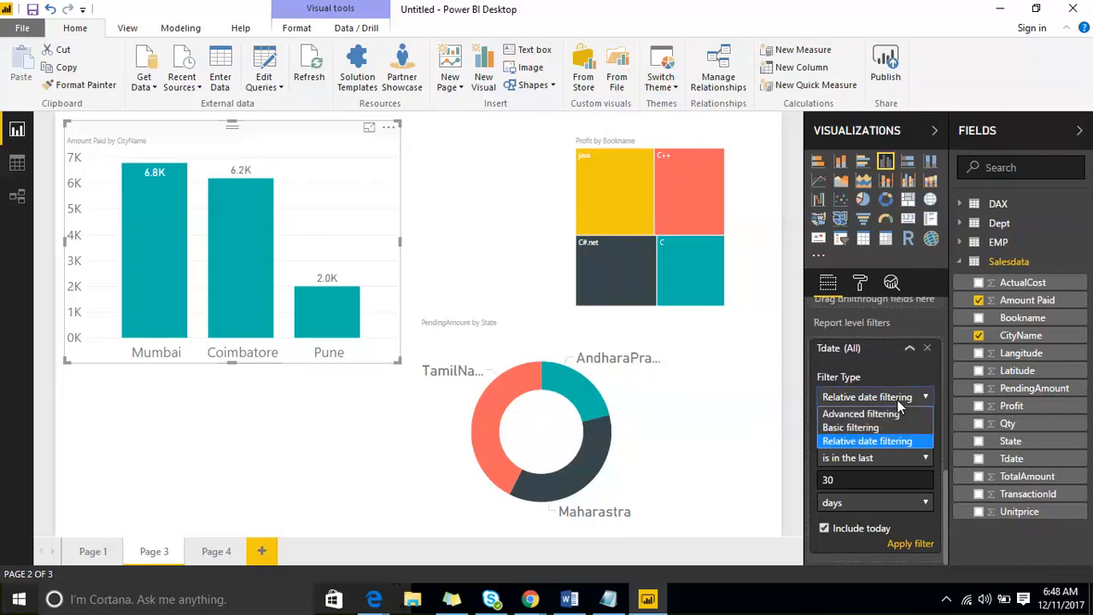
pyautogui.click(895, 442)
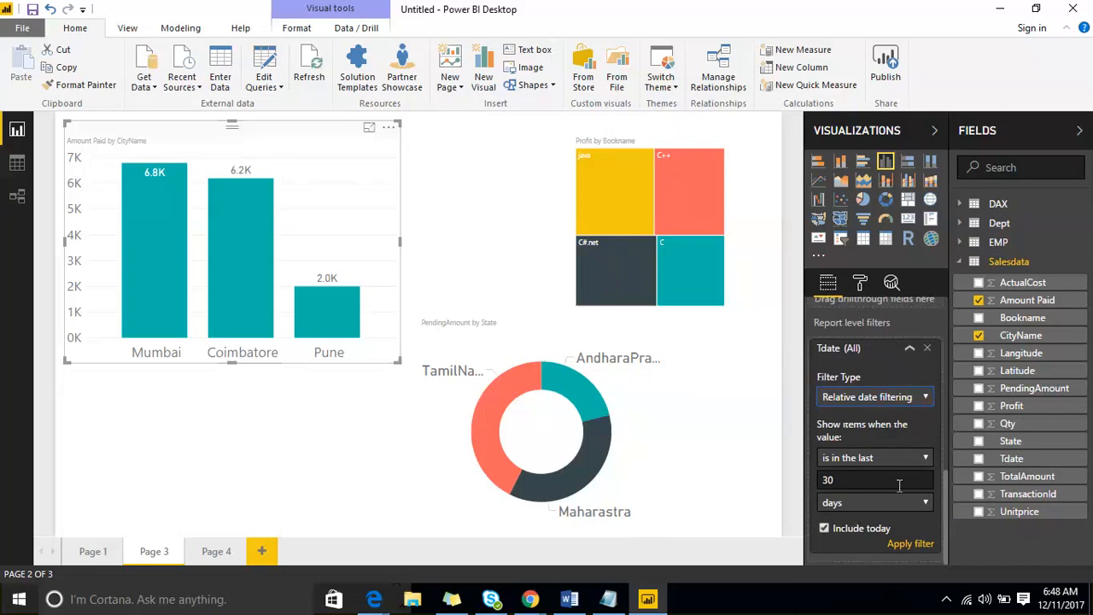
pyautogui.click(921, 501)
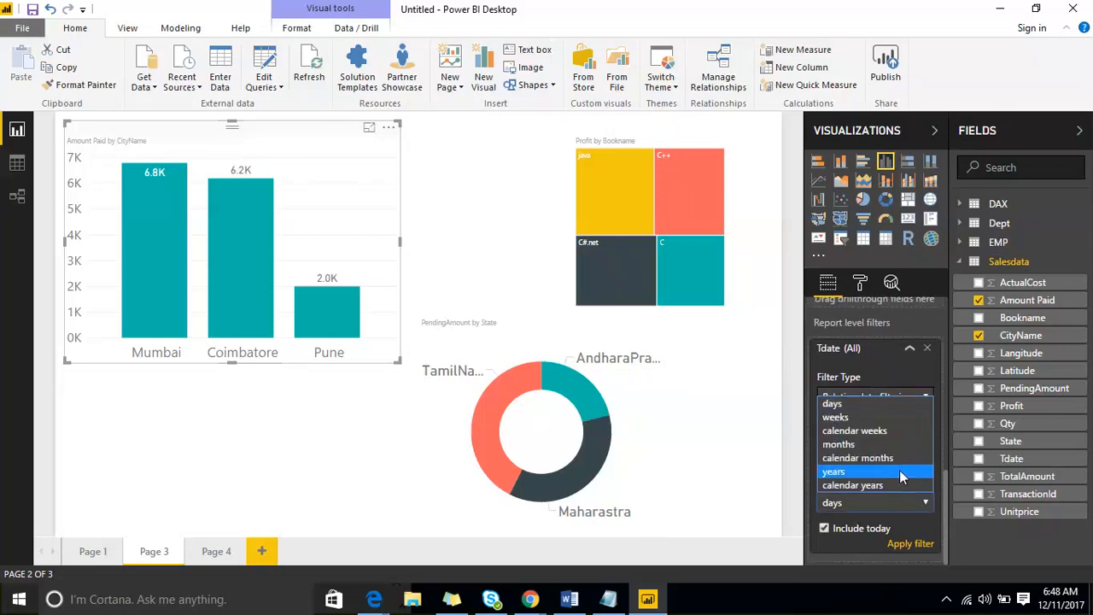
pyautogui.click(891, 447)
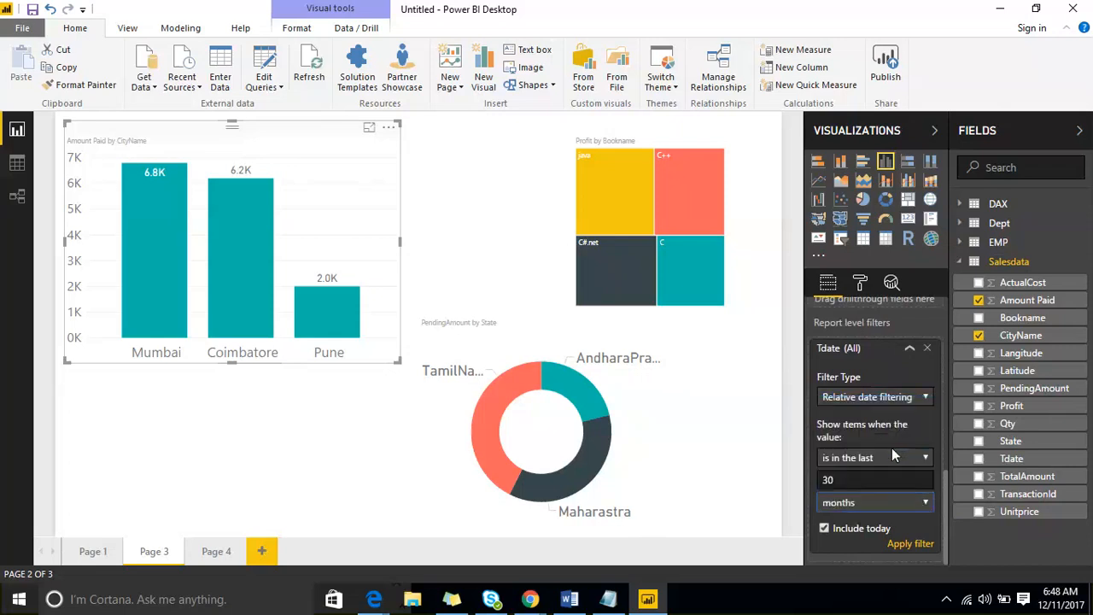
pyautogui.click(904, 543)
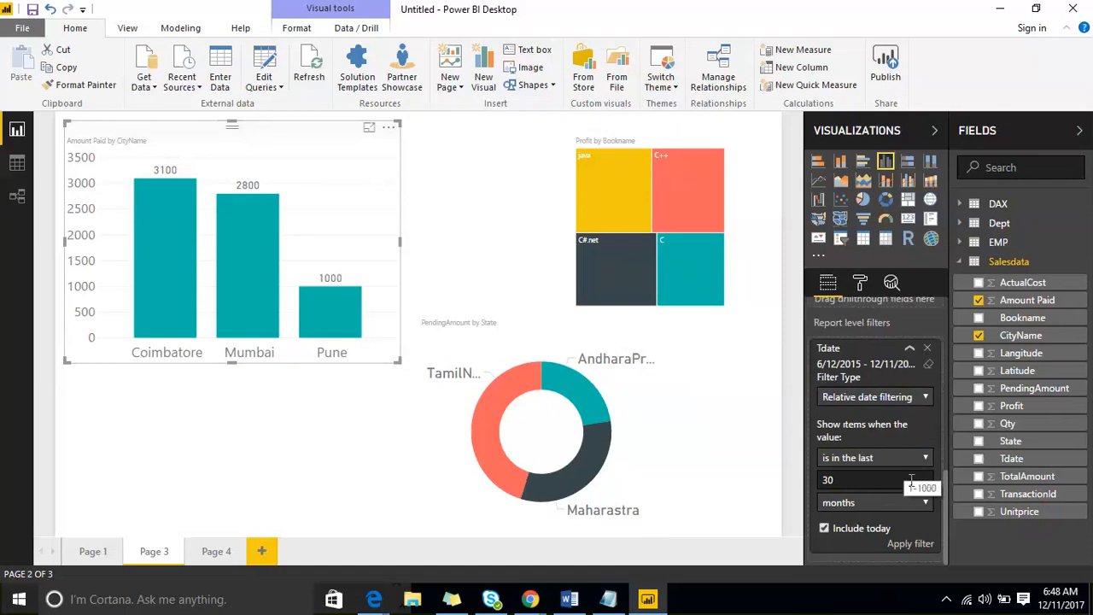
pyautogui.click(920, 507)
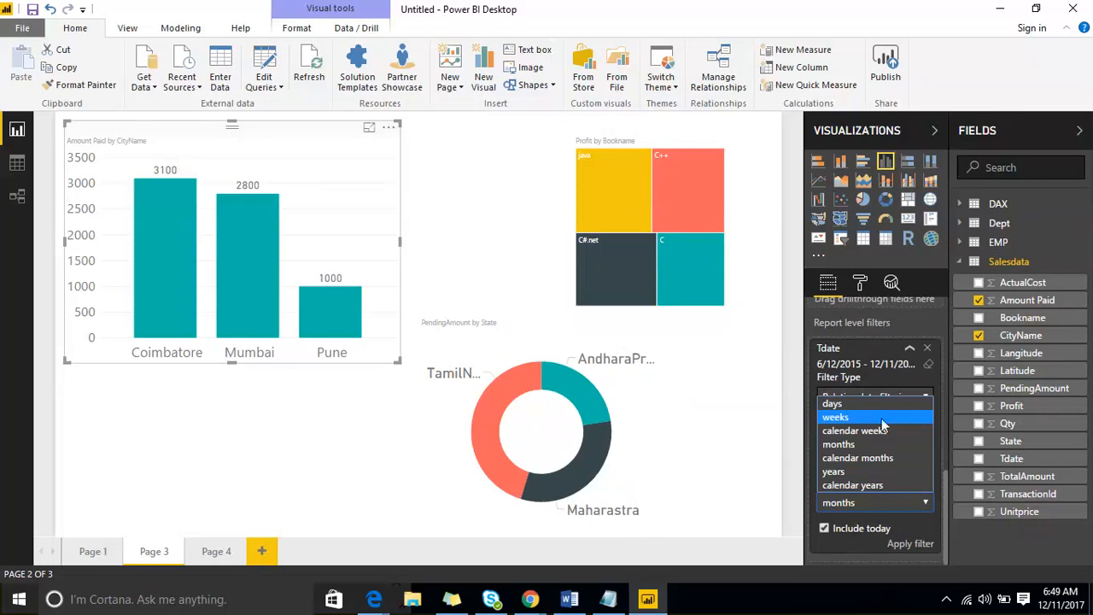
# - Collapse the Tdate report filter and add two blank report pages, Page 2 and Page 5
pyautogui.click(908, 351)
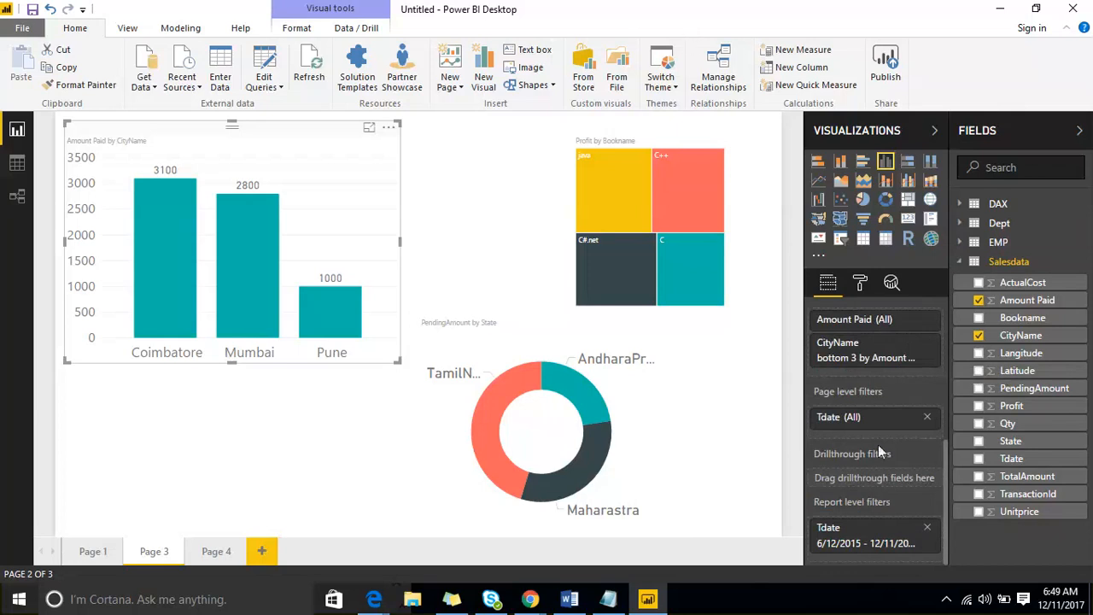
pyautogui.moveTo(878, 449)
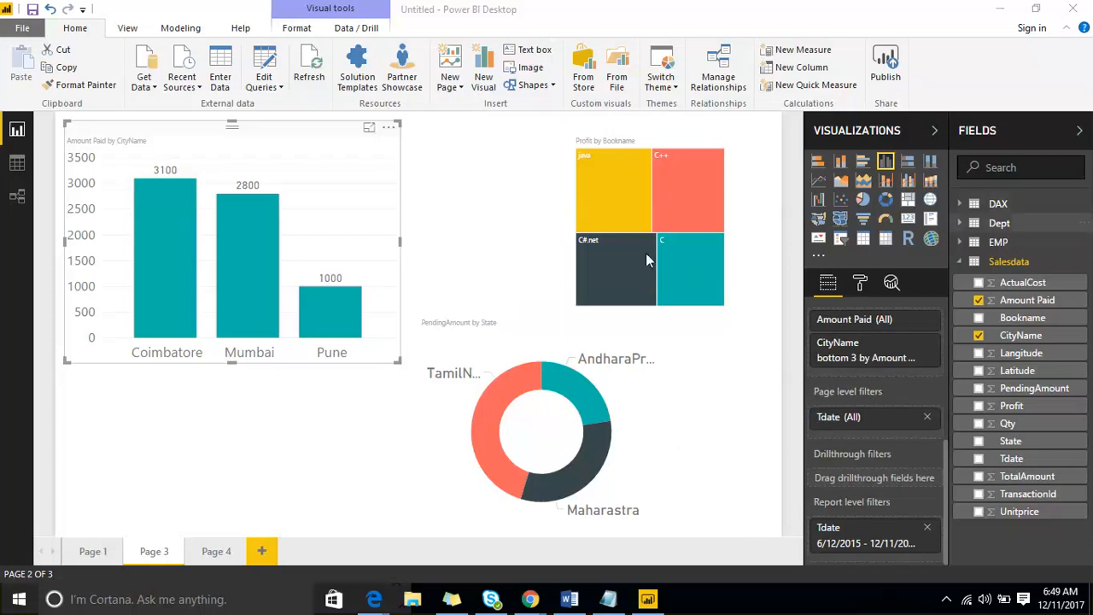
pyautogui.click(264, 551)
pyautogui.click(317, 551)
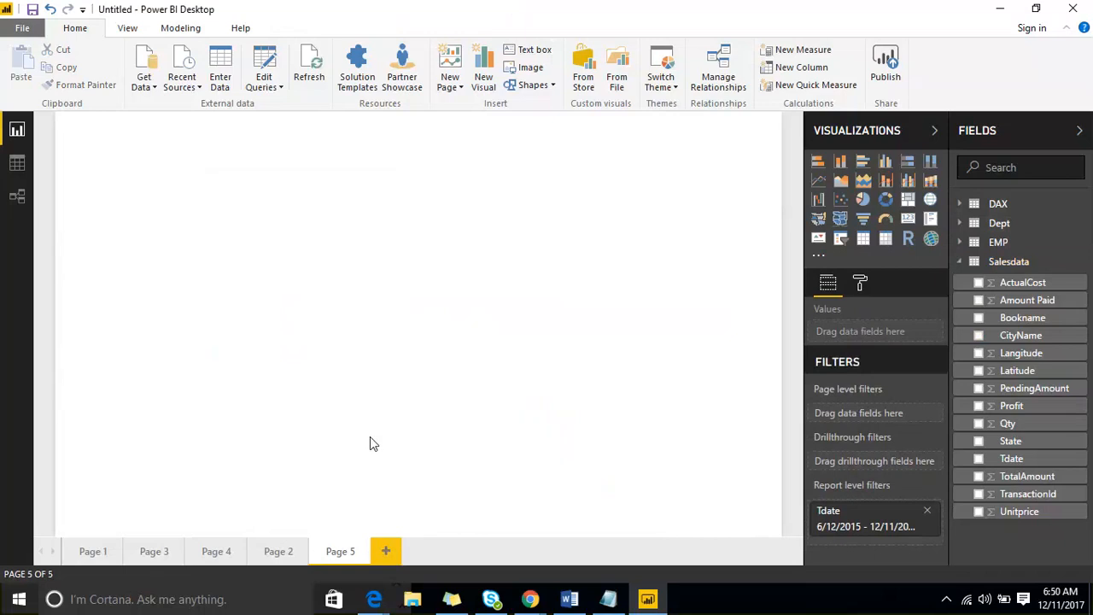
pyautogui.click(153, 550)
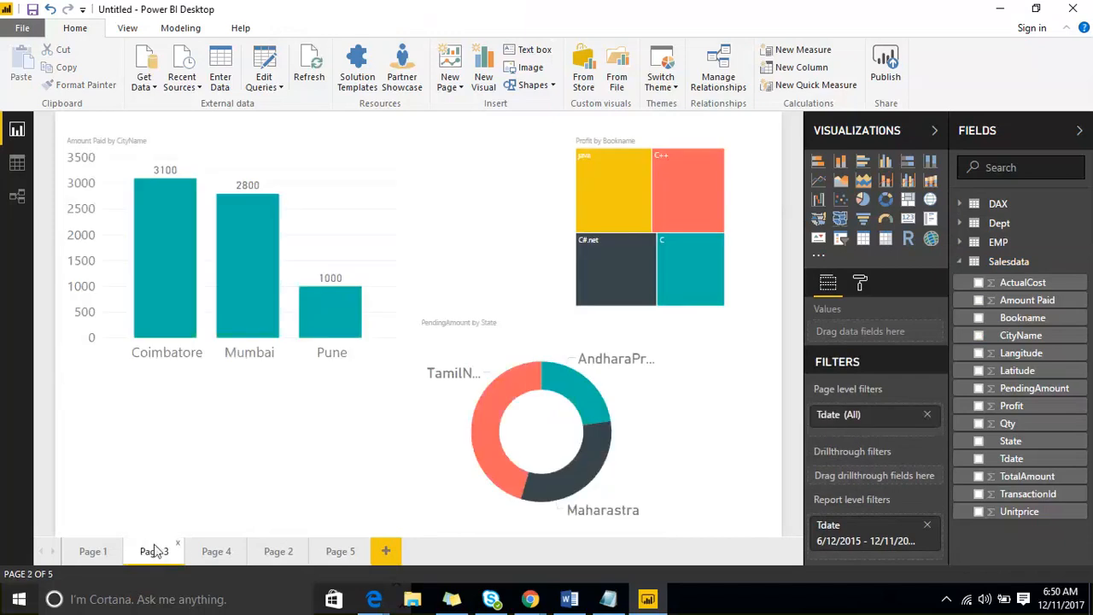
pyautogui.click(214, 552)
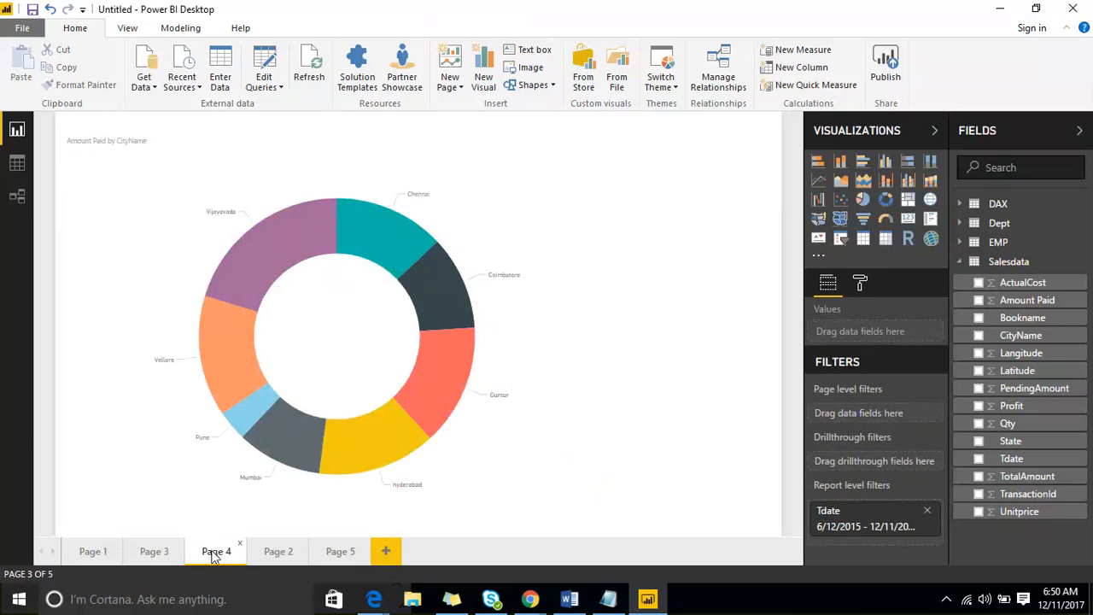
pyautogui.click(326, 556)
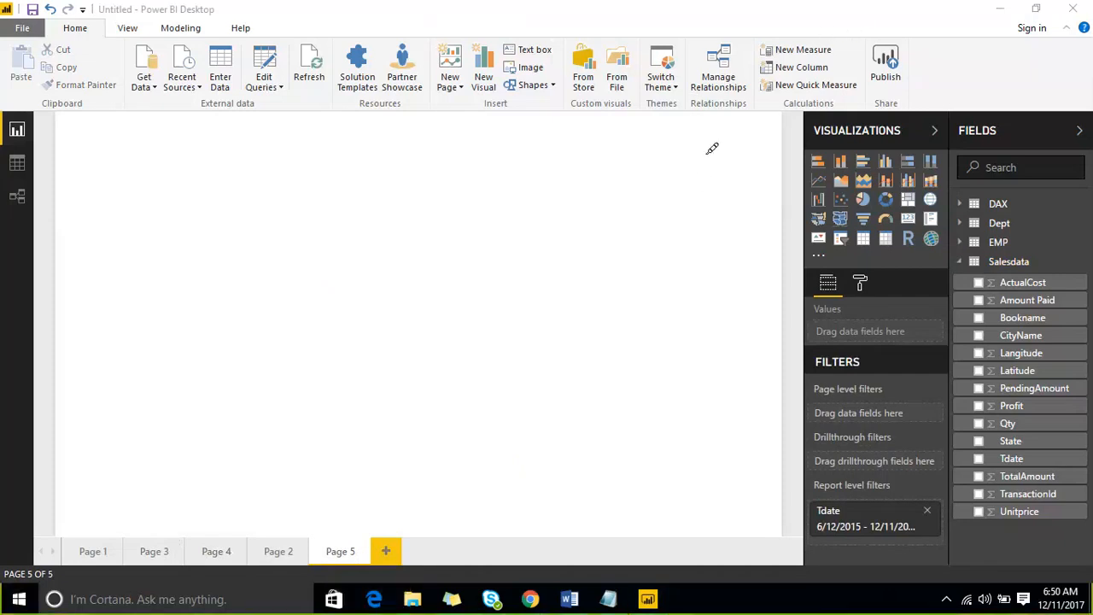
pyautogui.moveTo(390, 384)
pyautogui.mouseDown()
pyautogui.moveTo(527, 451)
pyautogui.moveTo(566, 347)
pyautogui.moveTo(410, 389)
pyautogui.mouseUp()
pyautogui.moveTo(189, 221)
pyautogui.mouseDown()
pyautogui.moveTo(224, 313)
pyautogui.moveTo(557, 113)
pyautogui.moveTo(219, 202)
pyautogui.moveTo(320, 303)
pyautogui.mouseUp()
pyautogui.moveTo(408, 177); pyautogui.dragTo(430, 253)
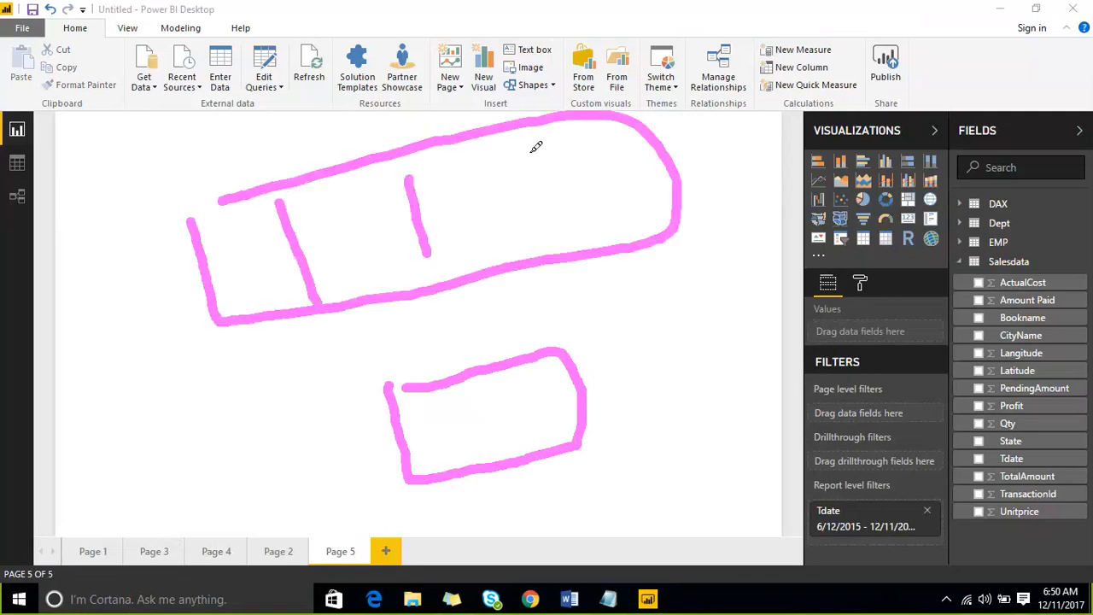
pyautogui.moveTo(527, 151); pyautogui.dragTo(547, 241)
pyautogui.moveTo(239, 242); pyautogui.dragTo(418, 420)
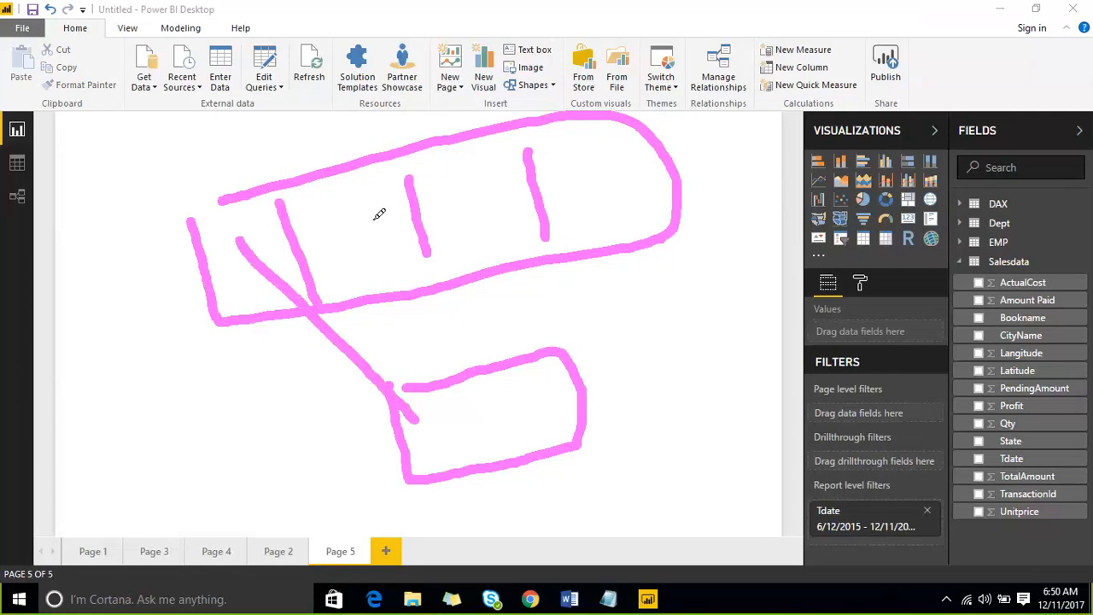
pyautogui.moveTo(373, 220); pyautogui.dragTo(456, 403)
pyautogui.moveTo(461, 193); pyautogui.dragTo(485, 419)
pyautogui.moveTo(578, 174); pyautogui.dragTo(526, 431)
pyautogui.moveTo(603, 397)
pyautogui.mouseDown()
pyautogui.moveTo(670, 366)
pyautogui.moveTo(640, 433)
pyautogui.mouseUp()
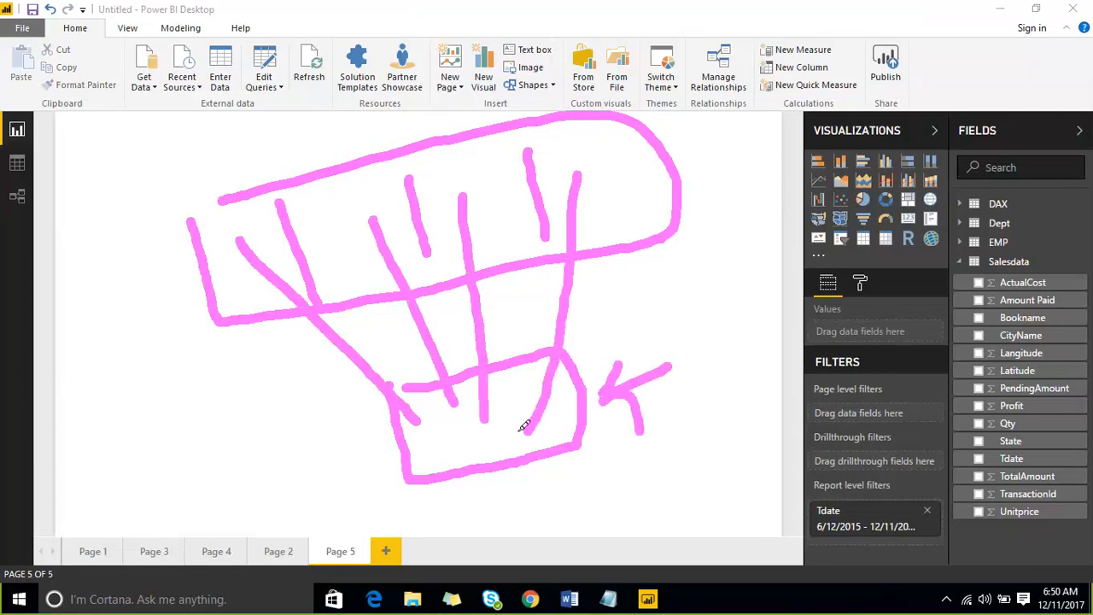
pyautogui.moveTo(515, 424)
pyautogui.mouseDown()
pyautogui.moveTo(524, 405)
pyautogui.moveTo(524, 419)
pyautogui.moveTo(561, 407)
pyautogui.moveTo(591, 289)
pyautogui.moveTo(597, 182)
pyautogui.mouseUp()
pyautogui.moveTo(461, 456)
pyautogui.mouseDown()
pyautogui.moveTo(475, 437)
pyautogui.moveTo(496, 451)
pyautogui.moveTo(472, 459)
pyautogui.mouseUp()
pyautogui.moveTo(502, 400)
pyautogui.mouseDown()
pyautogui.moveTo(517, 310)
pyautogui.moveTo(483, 211)
pyautogui.mouseUp()
pyautogui.moveTo(441, 163); pyautogui.dragTo(540, 214)
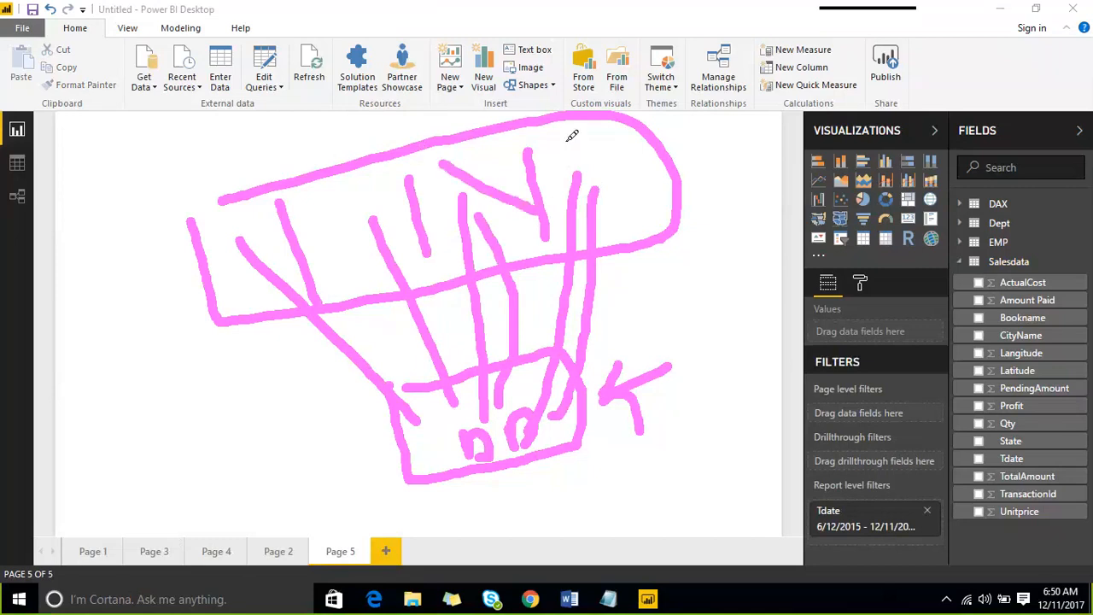
pyautogui.moveTo(564, 133); pyautogui.dragTo(679, 208)
pyautogui.moveTo(327, 203); pyautogui.dragTo(369, 249)
pyautogui.moveTo(232, 231); pyautogui.dragTo(276, 263)
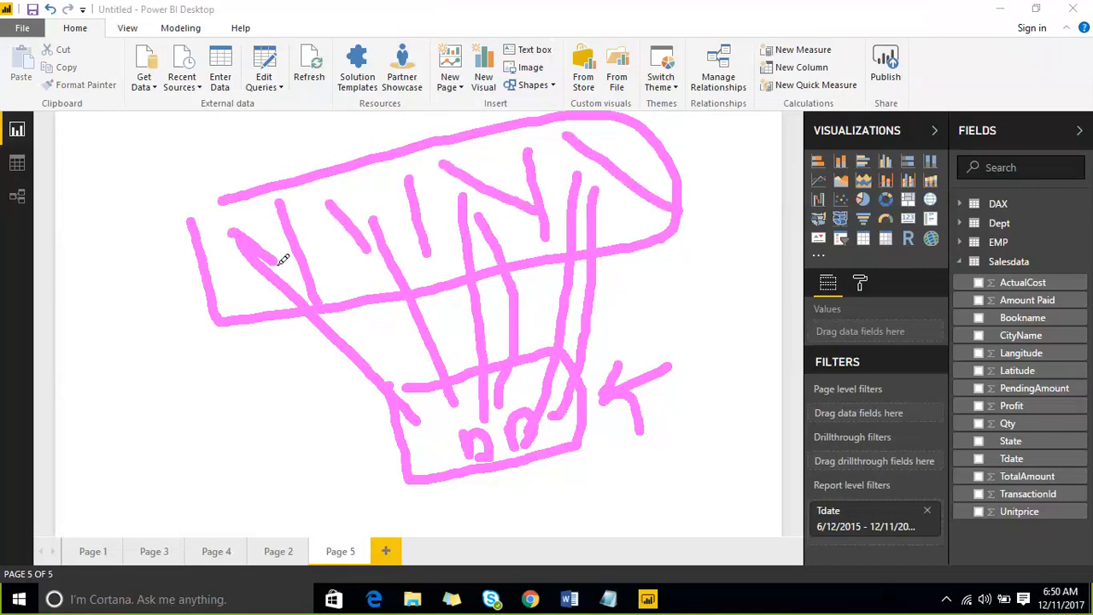
pyautogui.moveTo(355, 443)
pyautogui.mouseDown()
pyautogui.moveTo(361, 398)
pyautogui.moveTo(578, 325)
pyautogui.moveTo(630, 465)
pyautogui.mouseUp()
pyautogui.moveTo(577, 498)
pyautogui.mouseDown()
pyautogui.moveTo(361, 463)
pyautogui.moveTo(352, 429)
pyautogui.mouseUp()
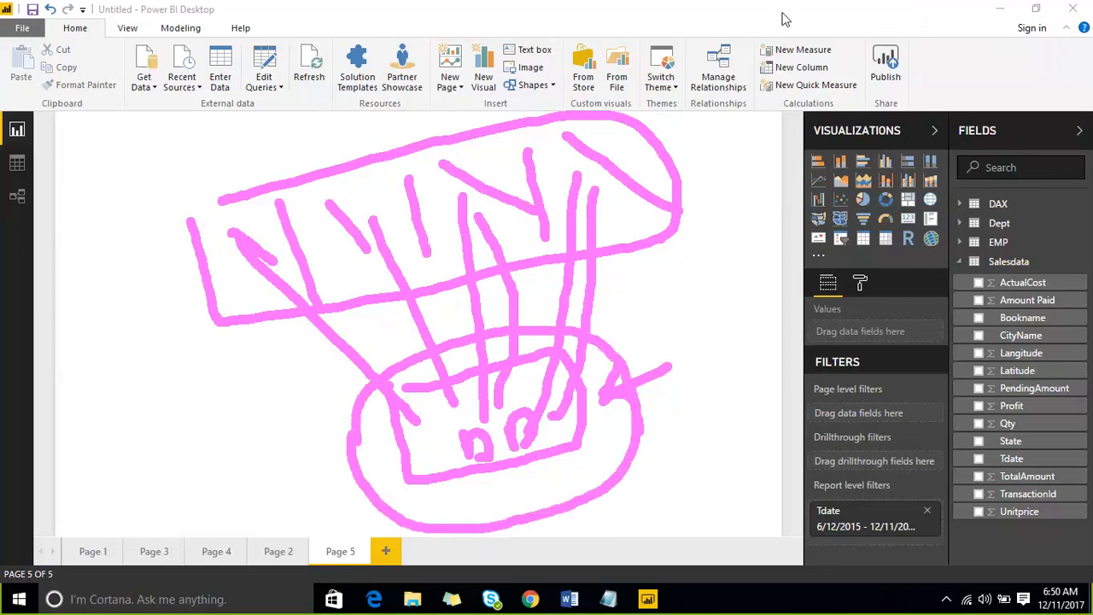
pyautogui.press('Escape')
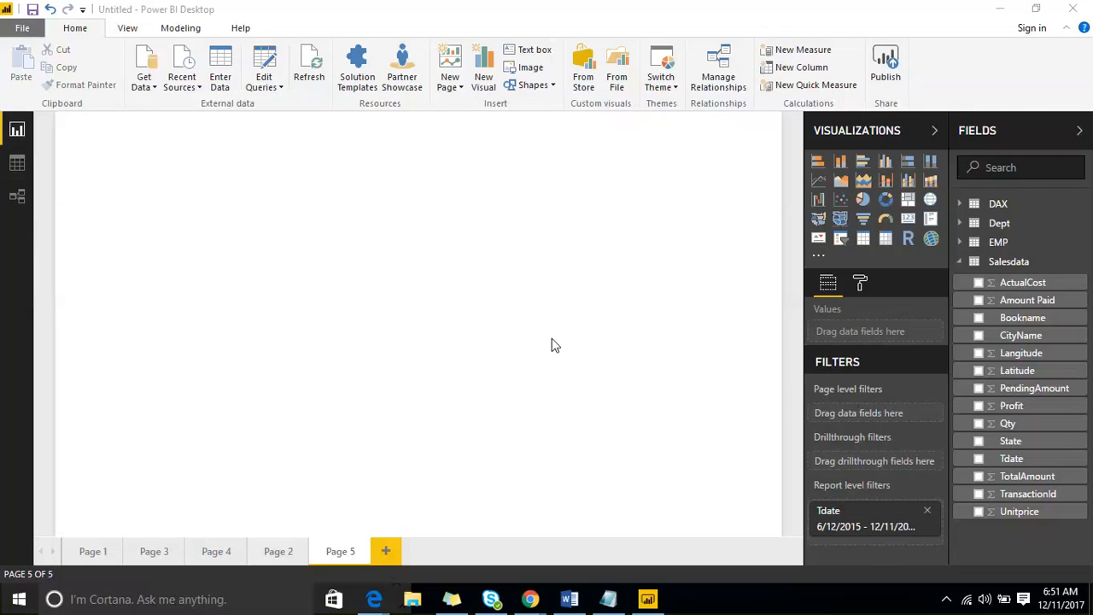
# - Switch to the Relationships view showing the Salesdata, Dept, EMP and DAX tables
pyautogui.click(150, 88)
pyautogui.click(150, 88)
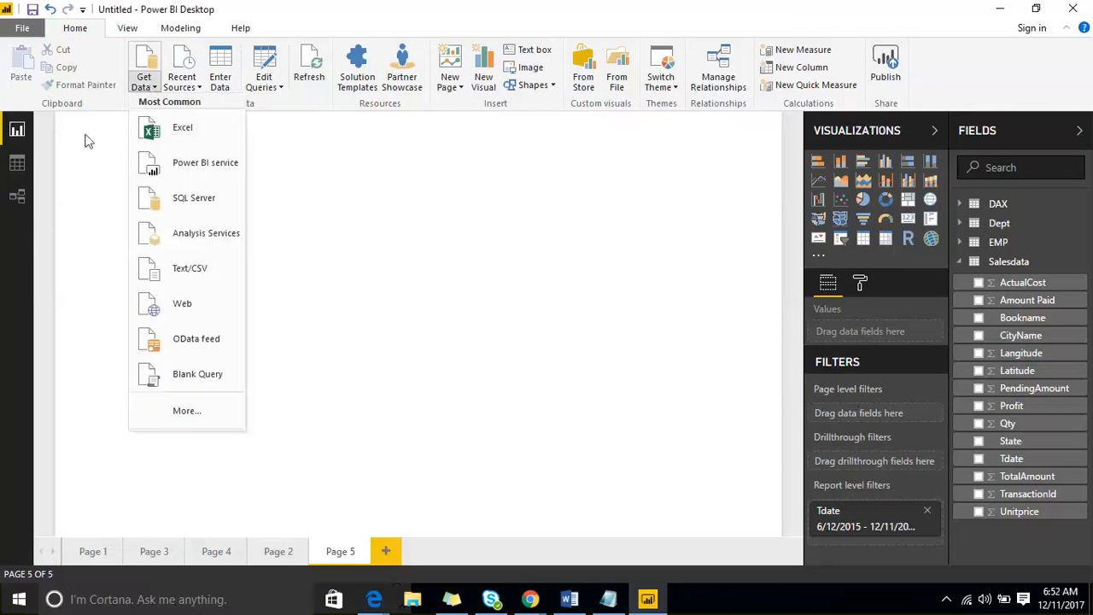
pyautogui.click(21, 197)
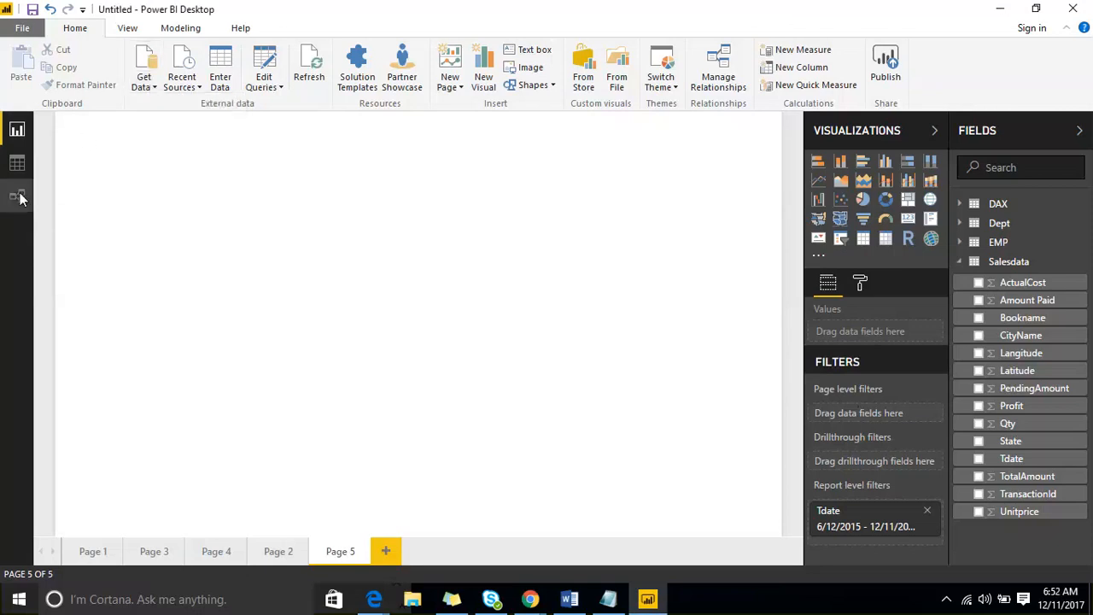
pyautogui.click(21, 197)
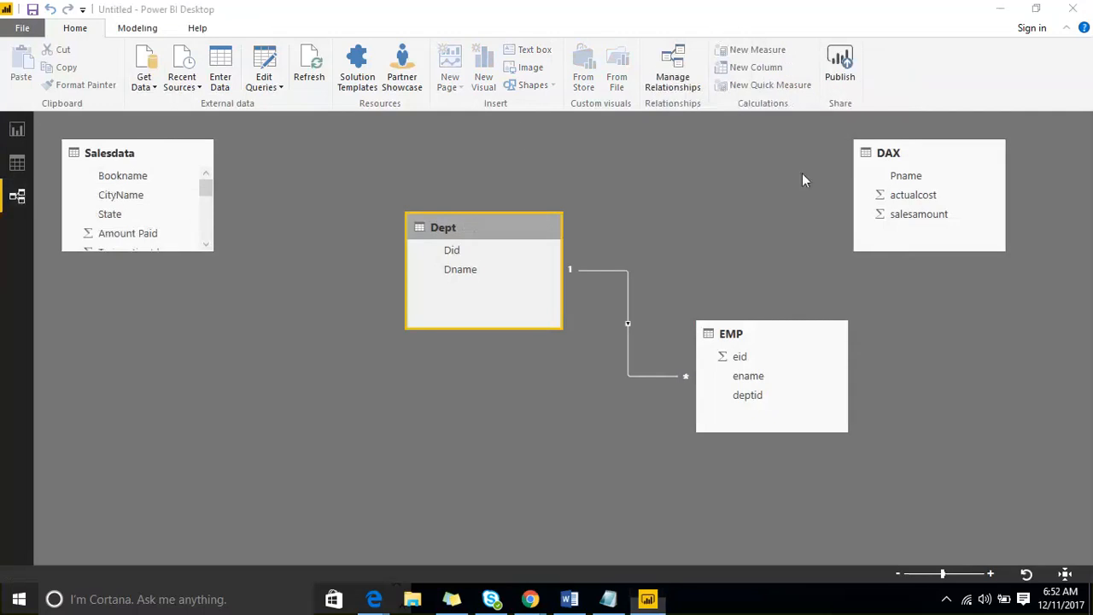
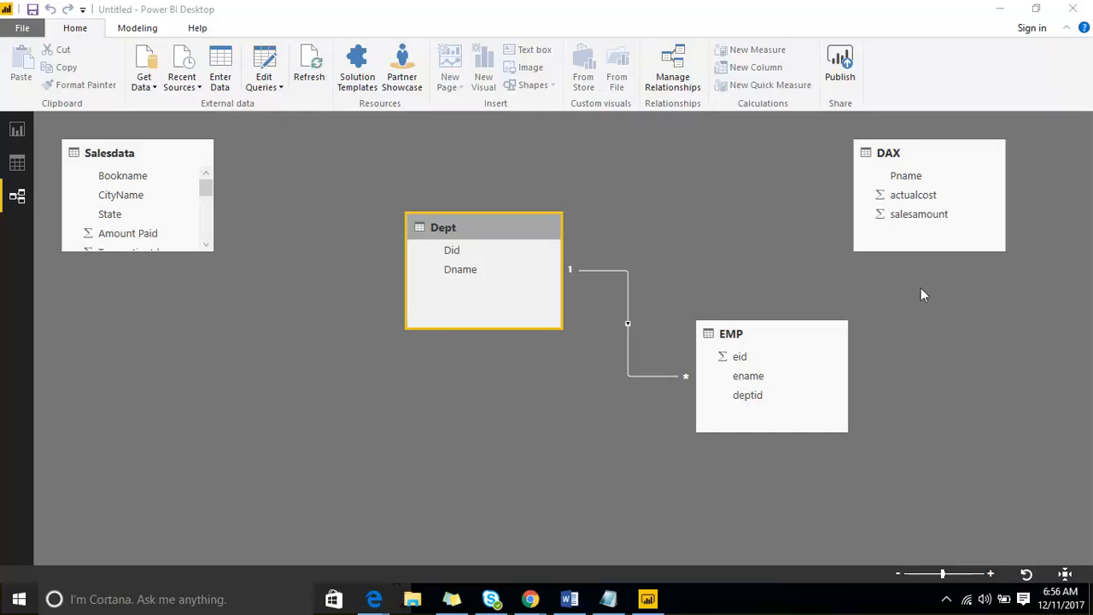
# - On Page 5, add Bookname as a page filter listing C, C#.net, C++ and java
pyautogui.click(17, 129)
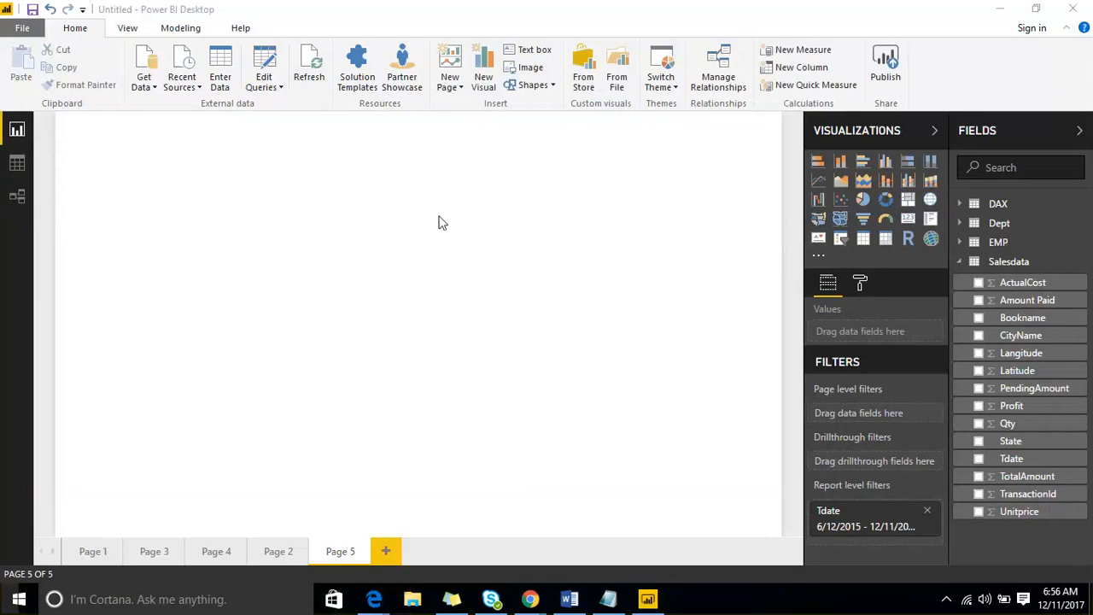
pyautogui.rightClick(1081, 323)
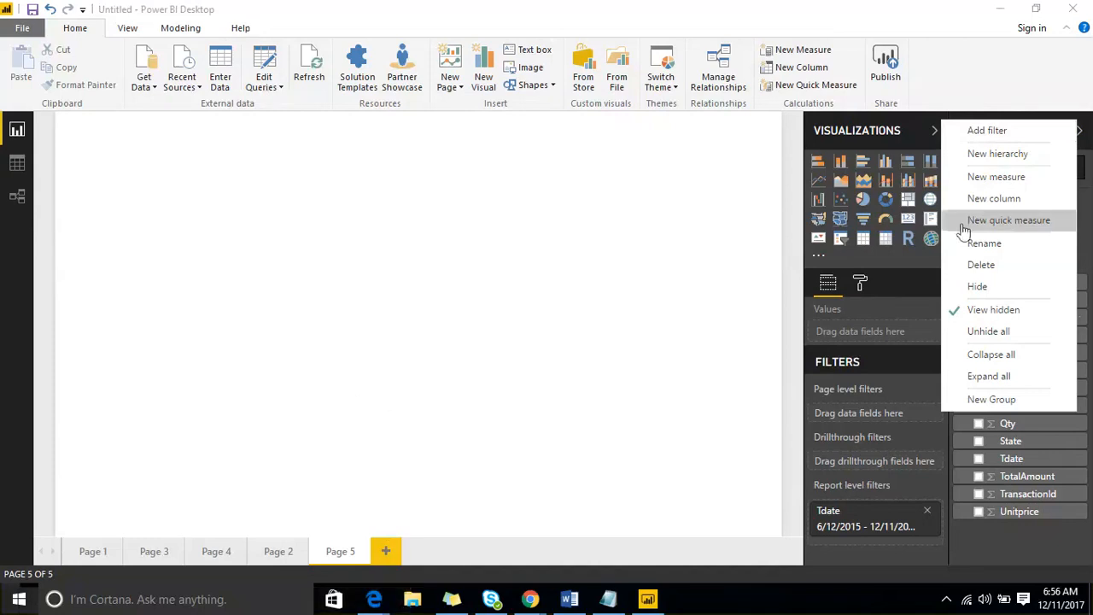
pyautogui.click(682, 311)
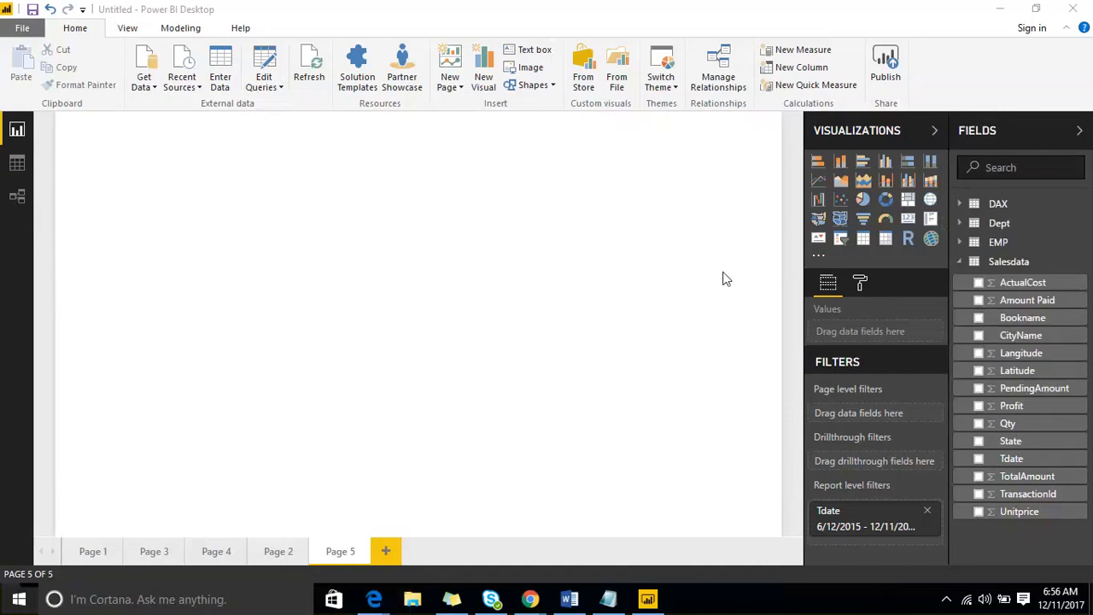
pyautogui.click(1079, 321)
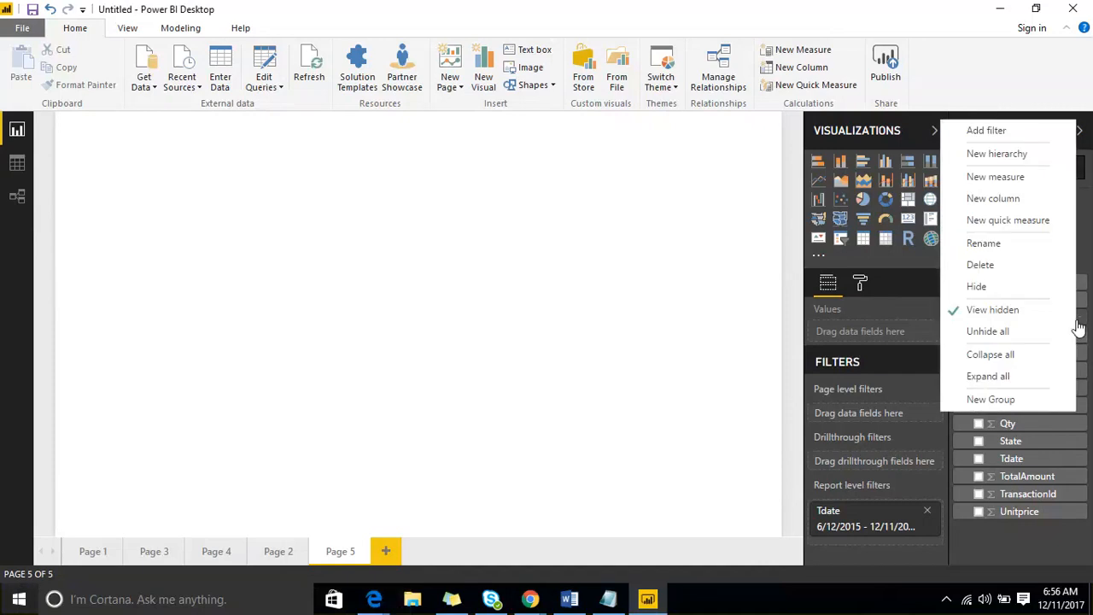
pyautogui.click(1012, 132)
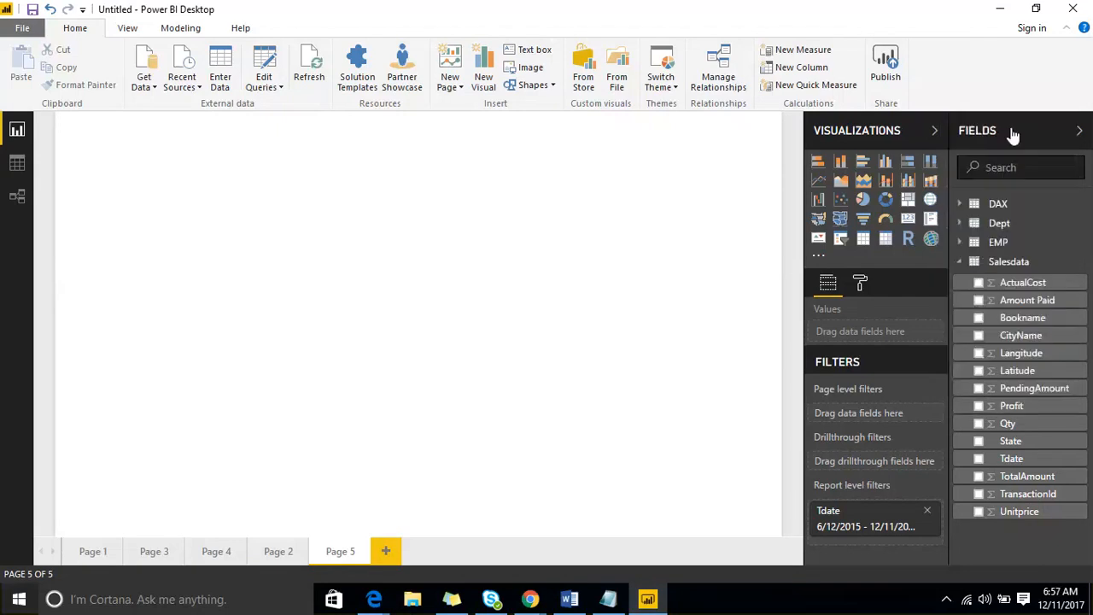
pyautogui.scroll(-3, 879, 431)
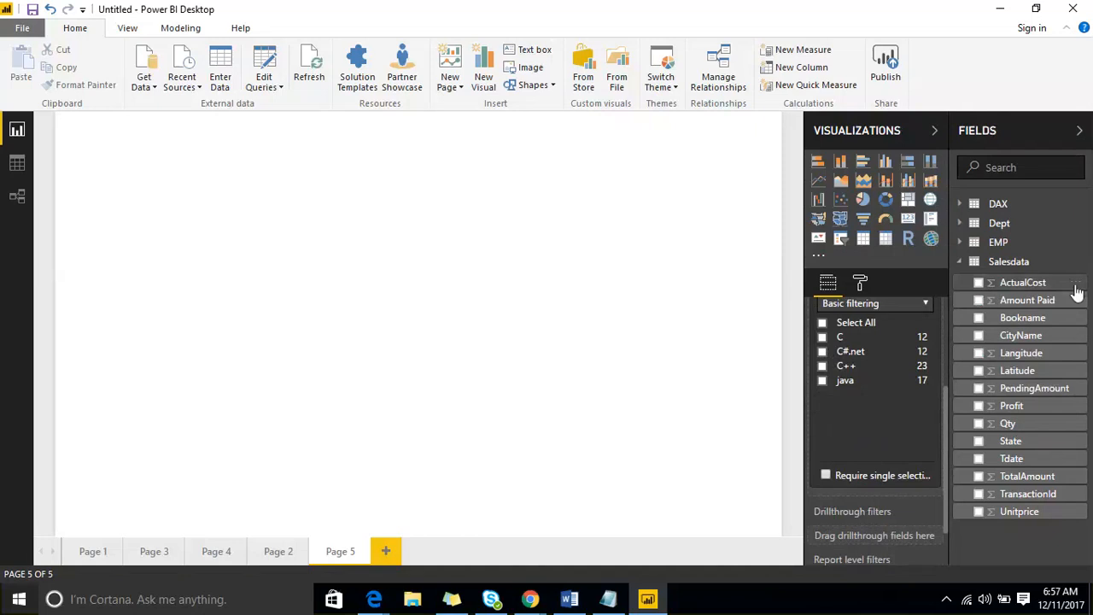
# - Open the More options menu on the Bookname field of the Salesdata table
pyautogui.click(1072, 319)
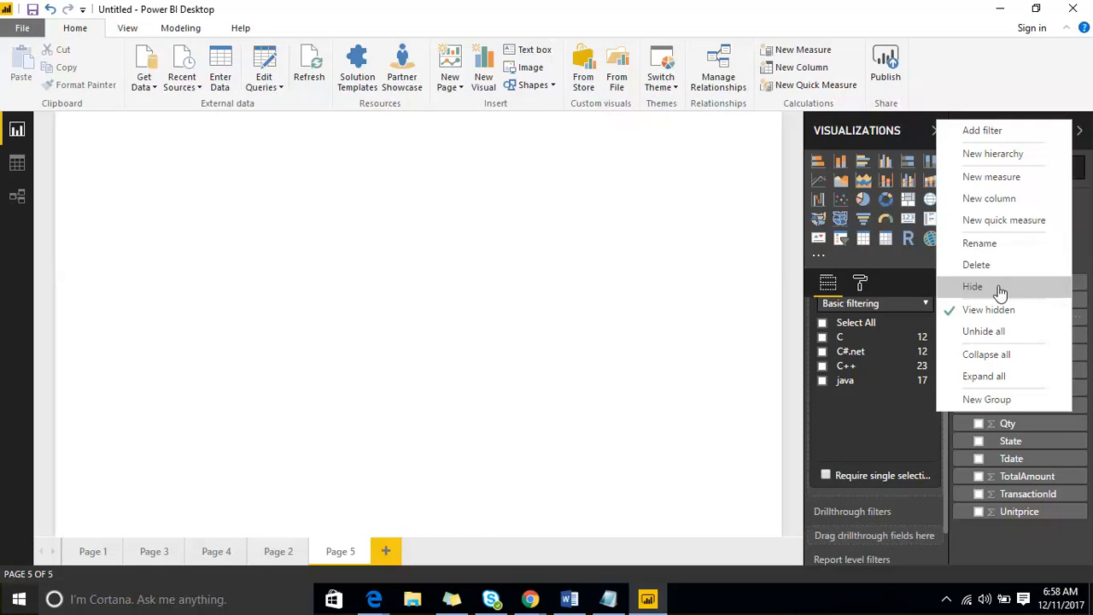
# - Collapse all tables, re-expand Salesdata, then dismiss the Bookname field options menu
pyautogui.click(1007, 354)
pyautogui.click(961, 262)
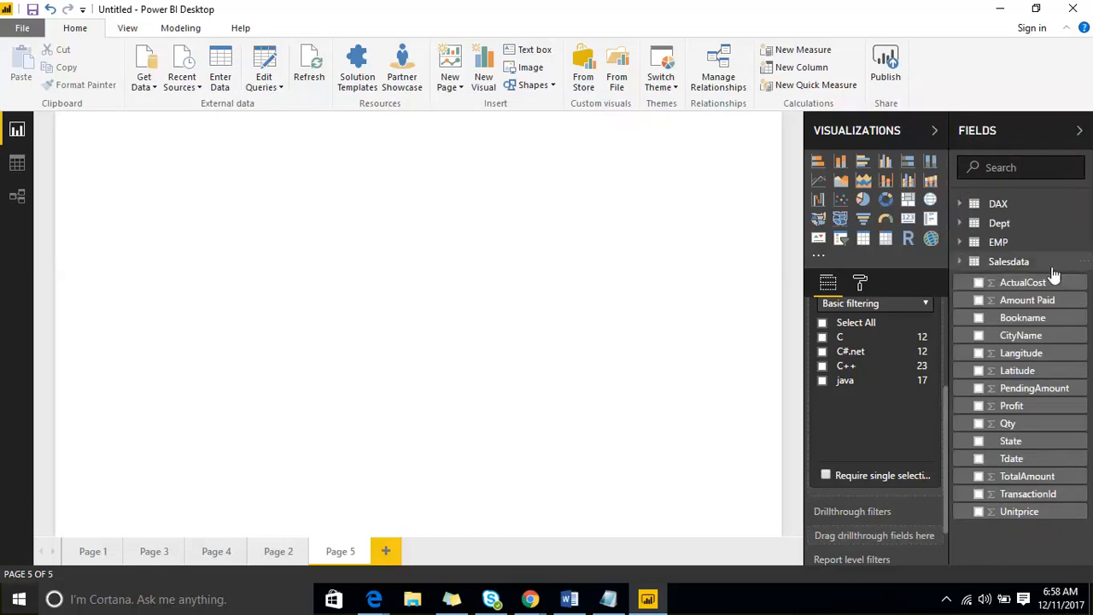
pyautogui.rightClick(1077, 324)
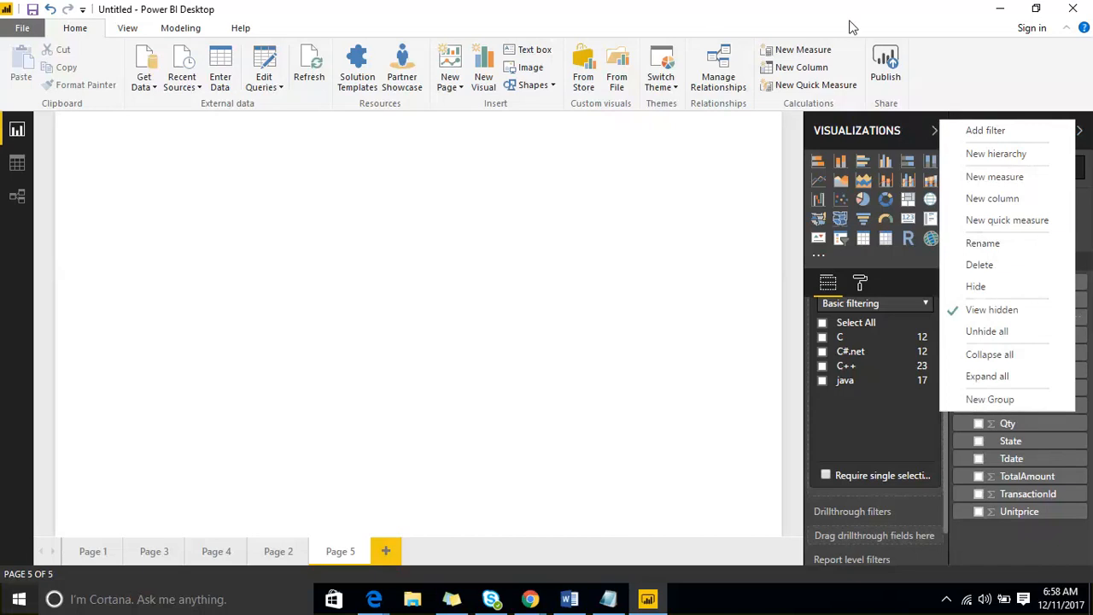
pyautogui.hotkey('ctrl', 'shift', 'd')
pyautogui.moveTo(120, 113)
pyautogui.mouseDown()
pyautogui.moveTo(208, 481)
pyautogui.moveTo(350, 415)
pyautogui.moveTo(268, 163)
pyautogui.moveTo(220, 69)
pyautogui.moveTo(111, 101)
pyautogui.moveTo(232, 215)
pyautogui.moveTo(316, 407)
pyautogui.mouseUp()
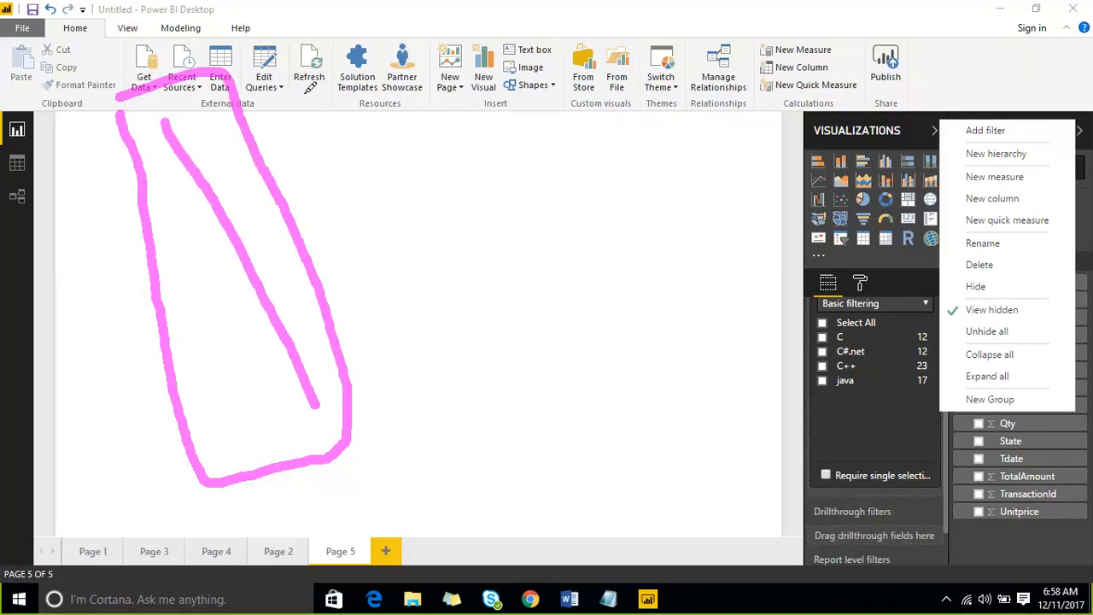
pyautogui.moveTo(304, 108)
pyautogui.mouseDown()
pyautogui.moveTo(366, 128)
pyautogui.moveTo(412, 335)
pyautogui.moveTo(391, 346)
pyautogui.mouseUp()
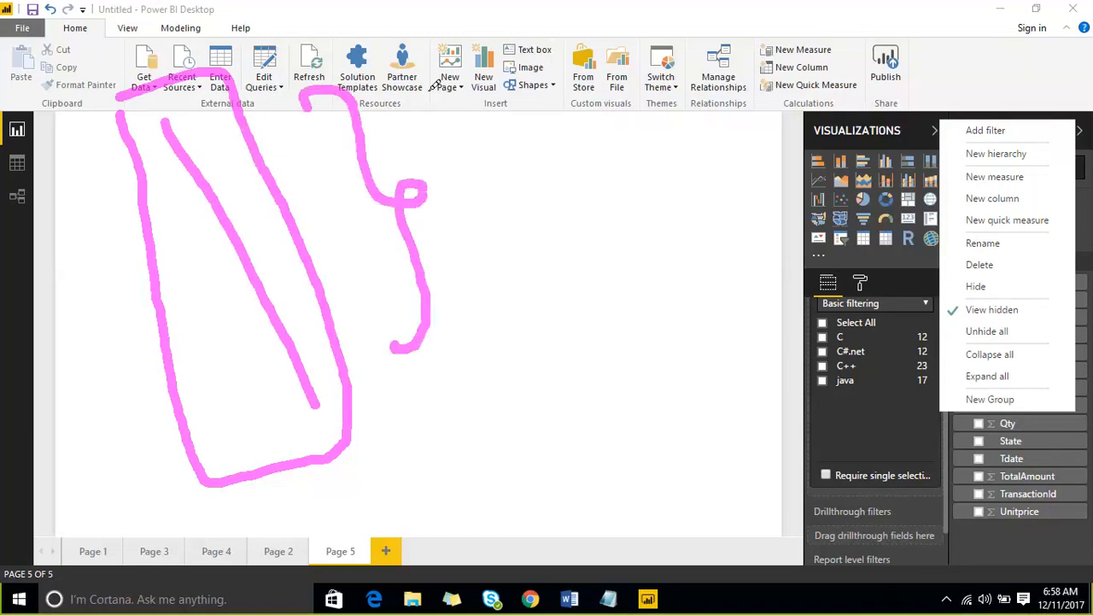
pyautogui.click(830, 24)
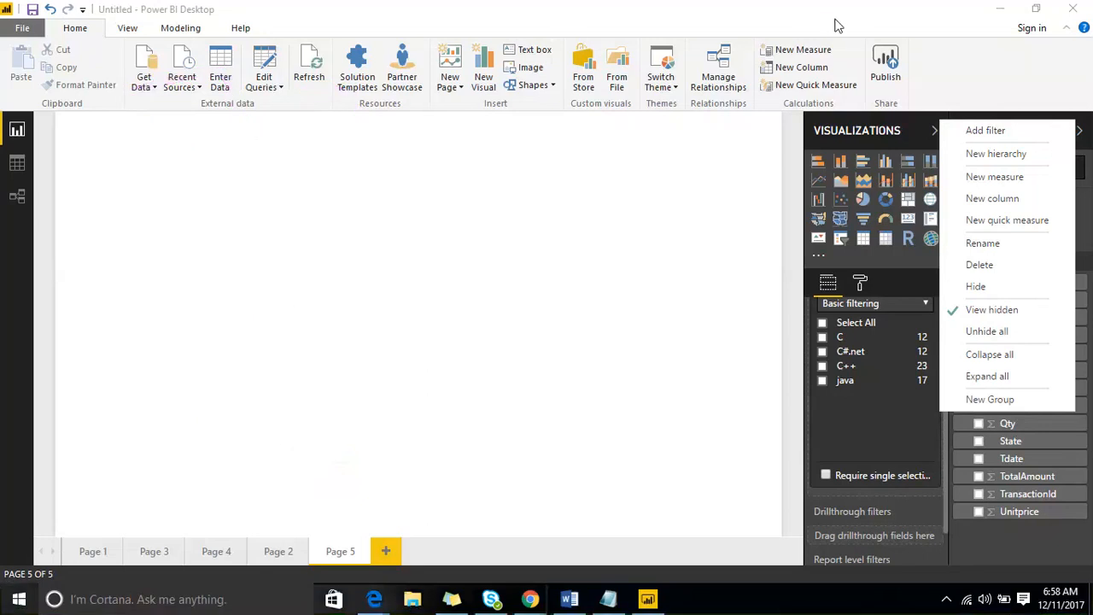
pyautogui.click(893, 166)
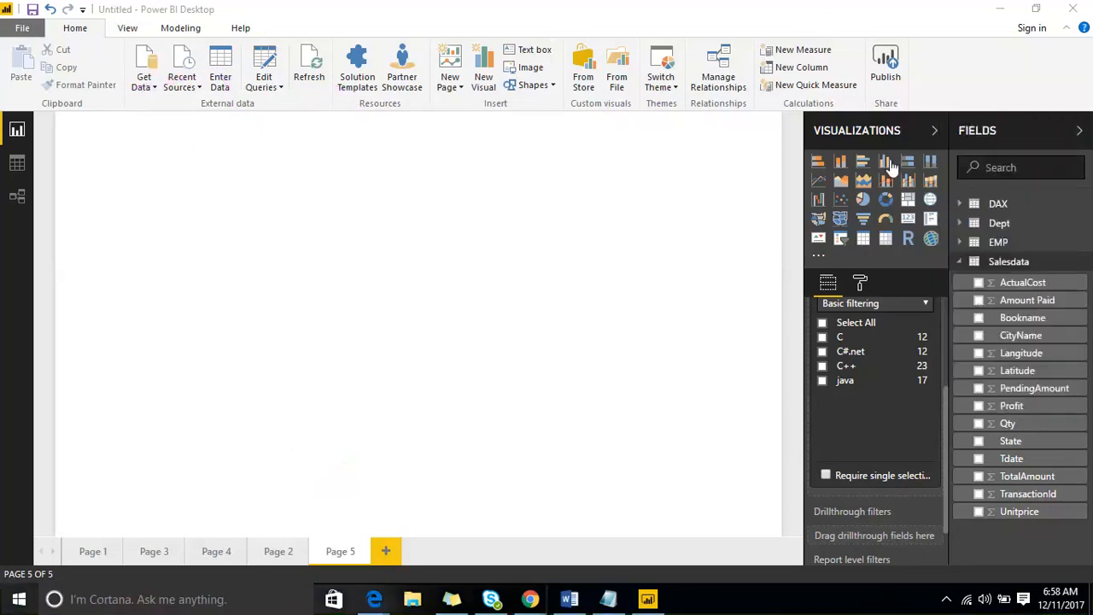
# - Add a clustered column chart with CityName on the axis and Amount Paid as values, enlarged and shifted right
pyautogui.click(888, 164)
pyautogui.moveTo(213, 297); pyautogui.dragTo(481, 454)
pyautogui.moveTo(1020, 336); pyautogui.dragTo(459, 385)
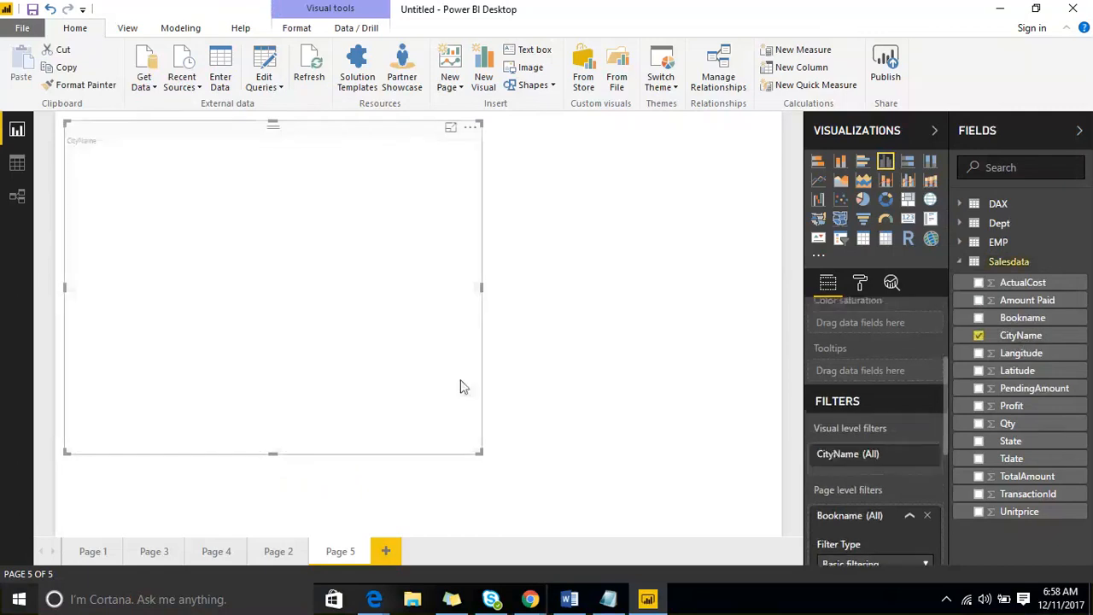
pyautogui.moveTo(1035, 300); pyautogui.dragTo(336, 287)
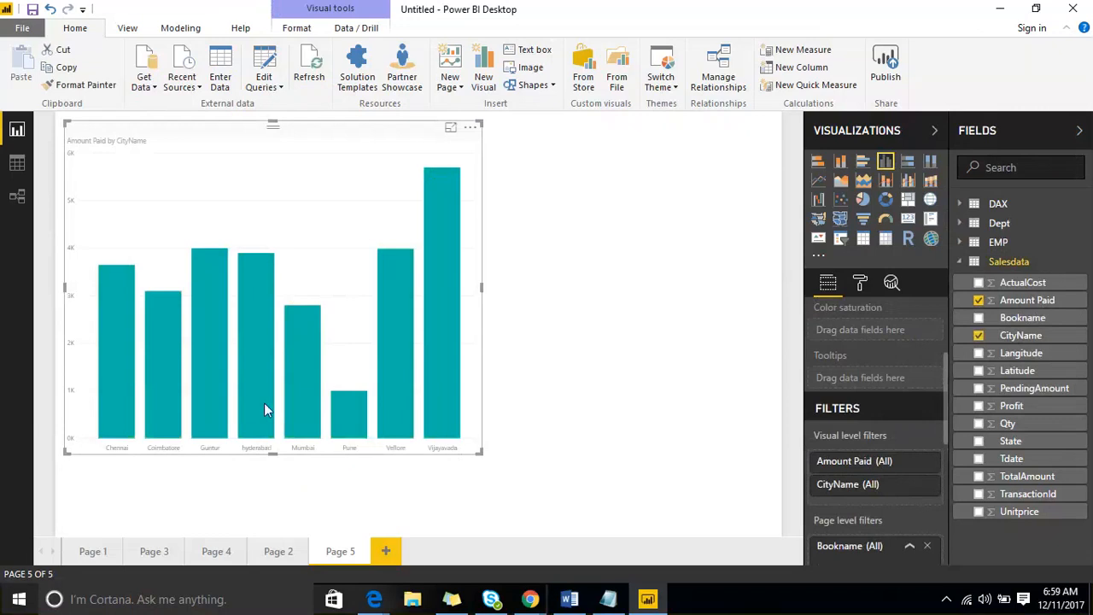
pyautogui.moveTo(334, 411)
pyautogui.moveTo(124, 422)
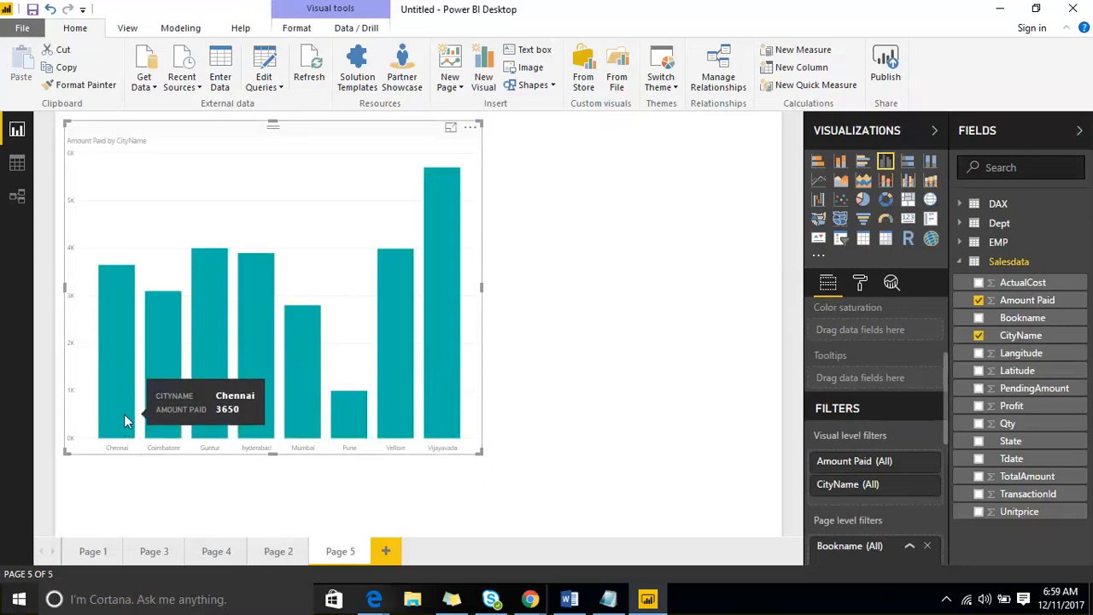
pyautogui.moveTo(198, 399)
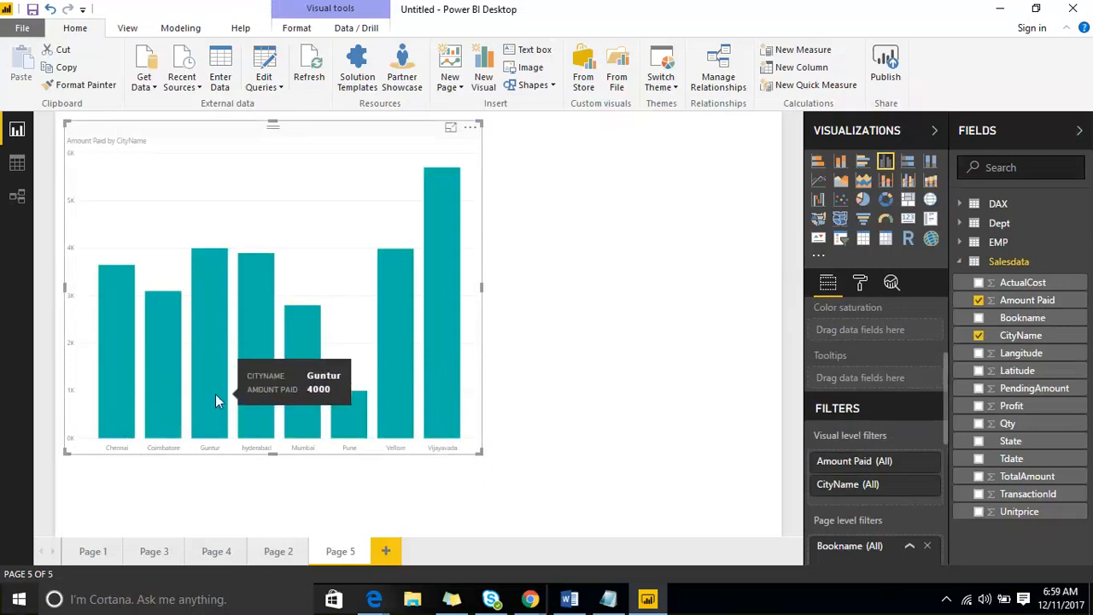
pyautogui.moveTo(440, 315)
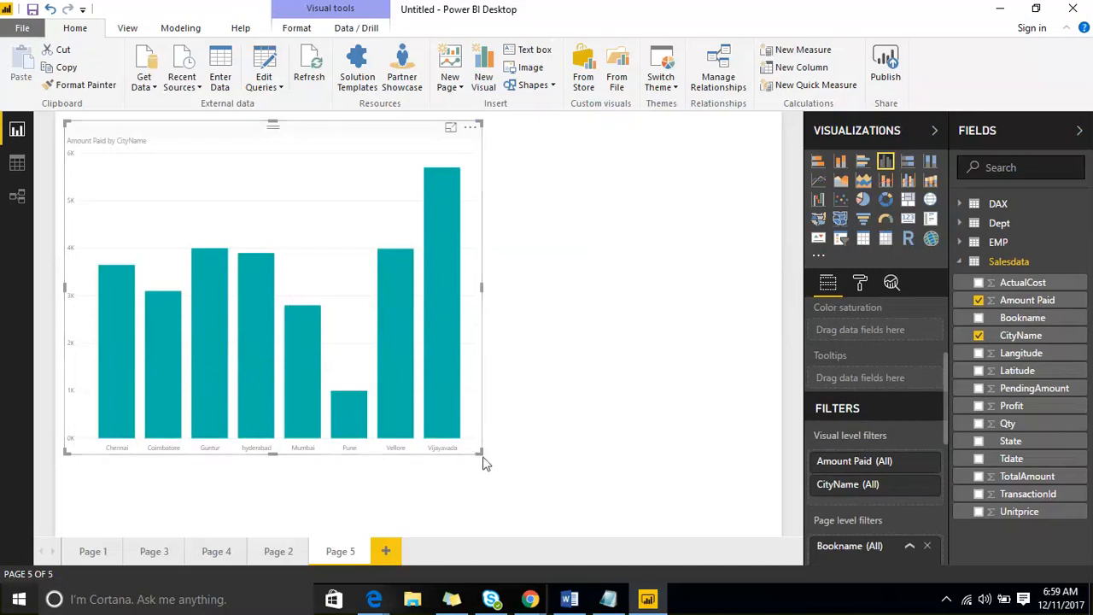
pyautogui.moveTo(284, 143); pyautogui.dragTo(386, 141)
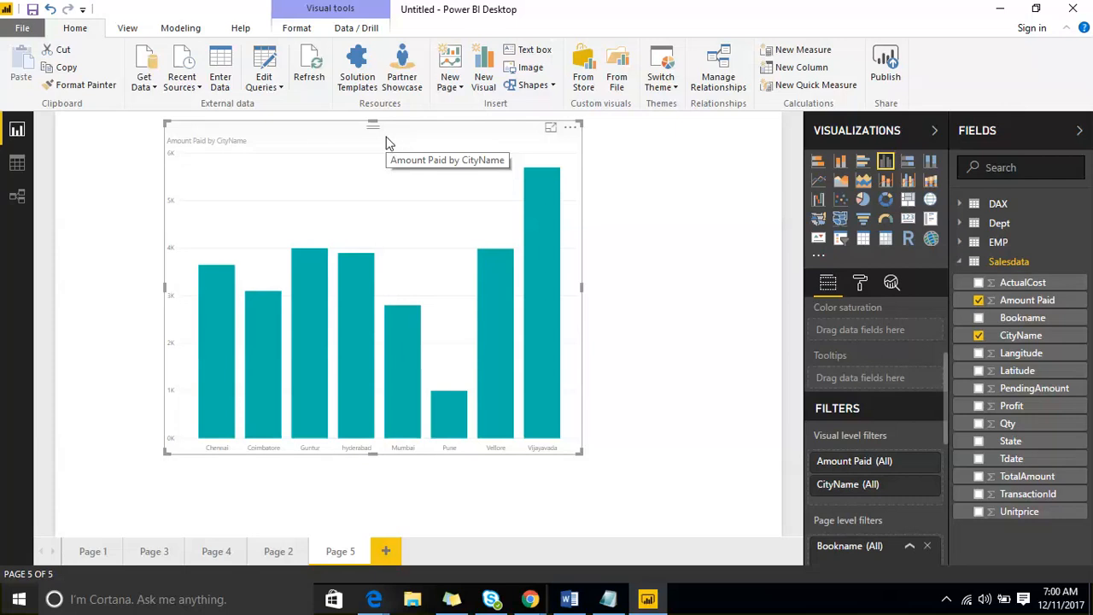
# - Group the CityName values Guntur and hyderabad into a single 'Guntur & hyderabad' member
pyautogui.click(751, 359)
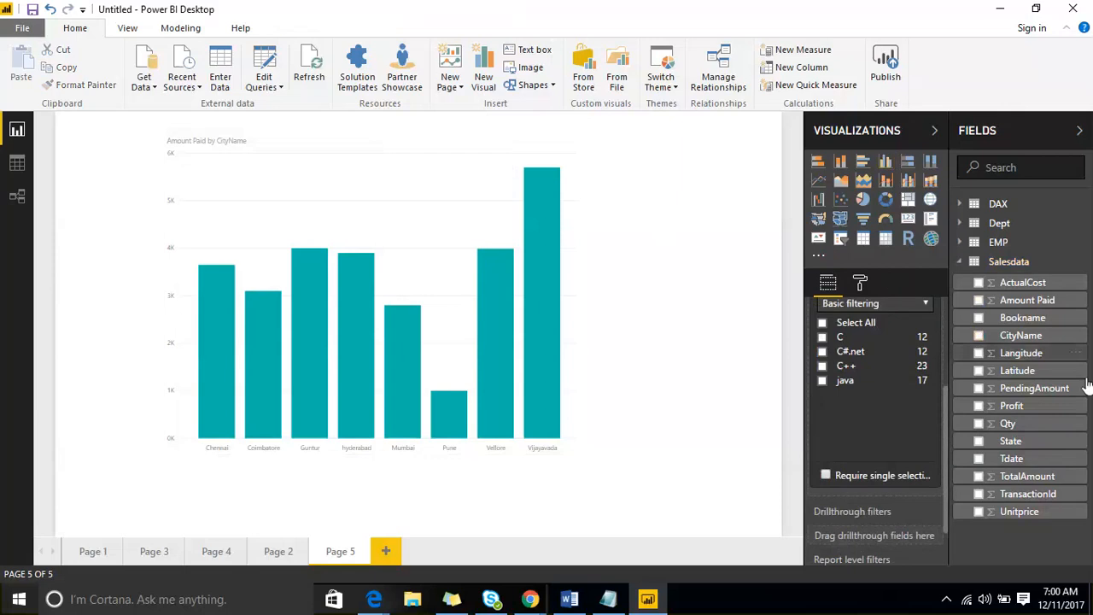
pyautogui.click(1077, 349)
pyautogui.click(1031, 400)
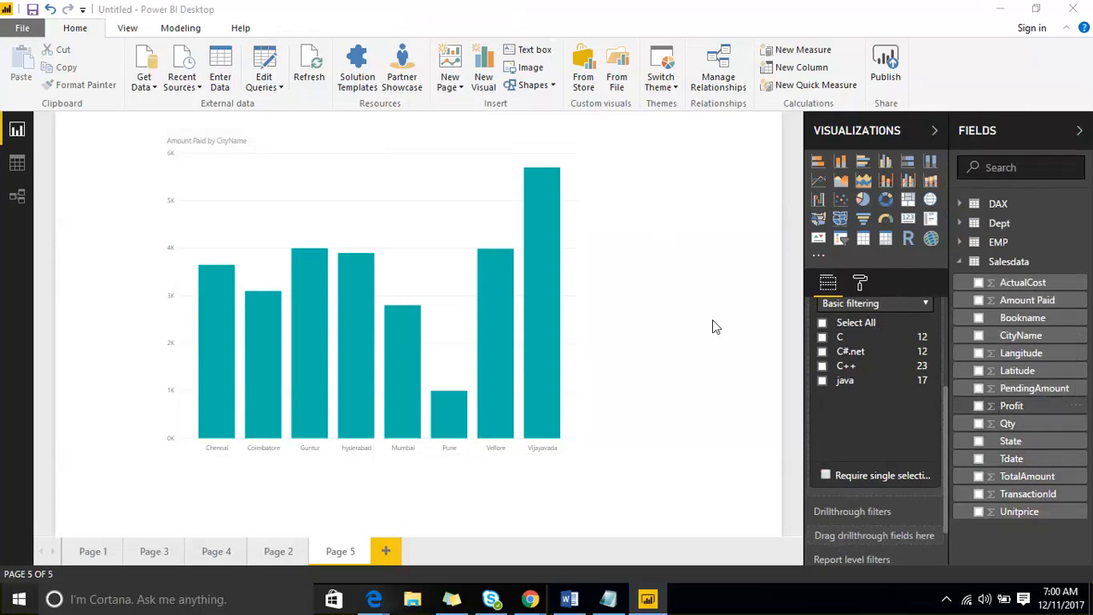
pyautogui.click(290, 280)
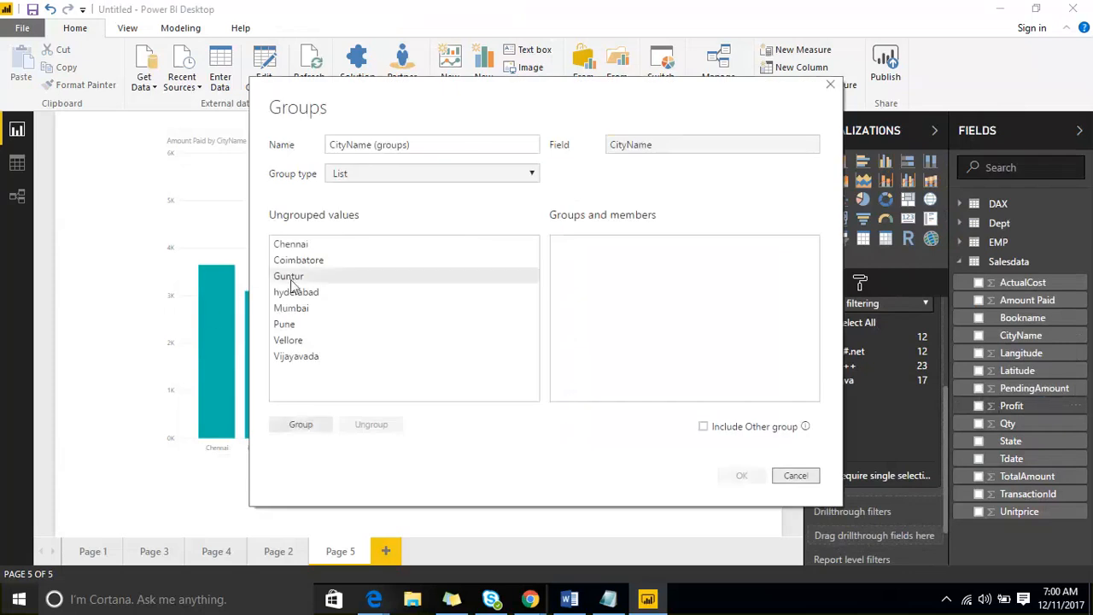
pyautogui.keyDown('ctrl'); pyautogui.click(299, 294); pyautogui.keyUp('ctrl')
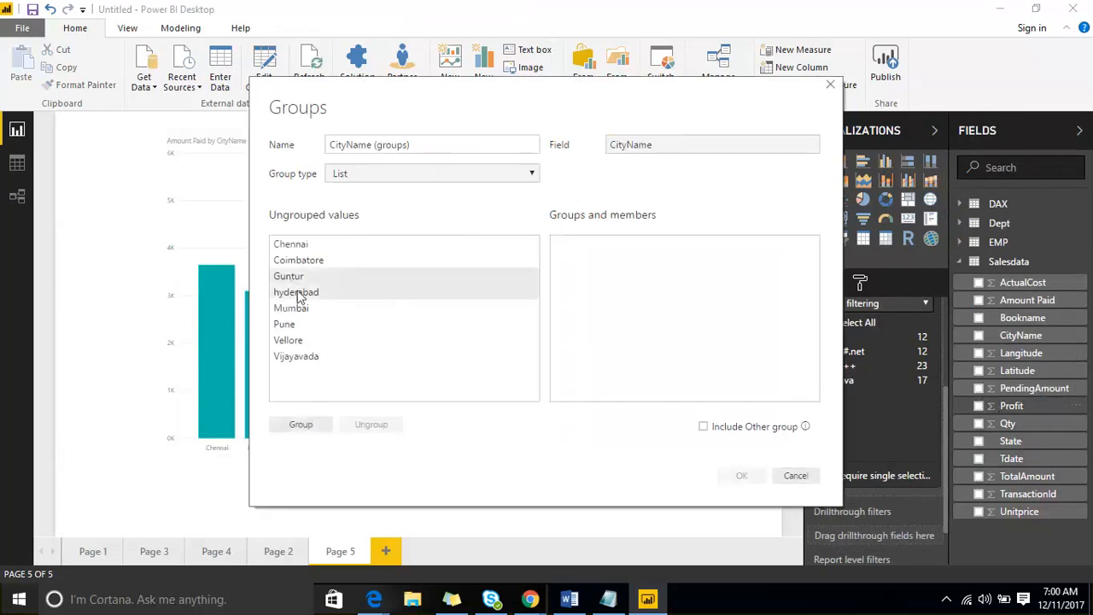
pyautogui.click(307, 430)
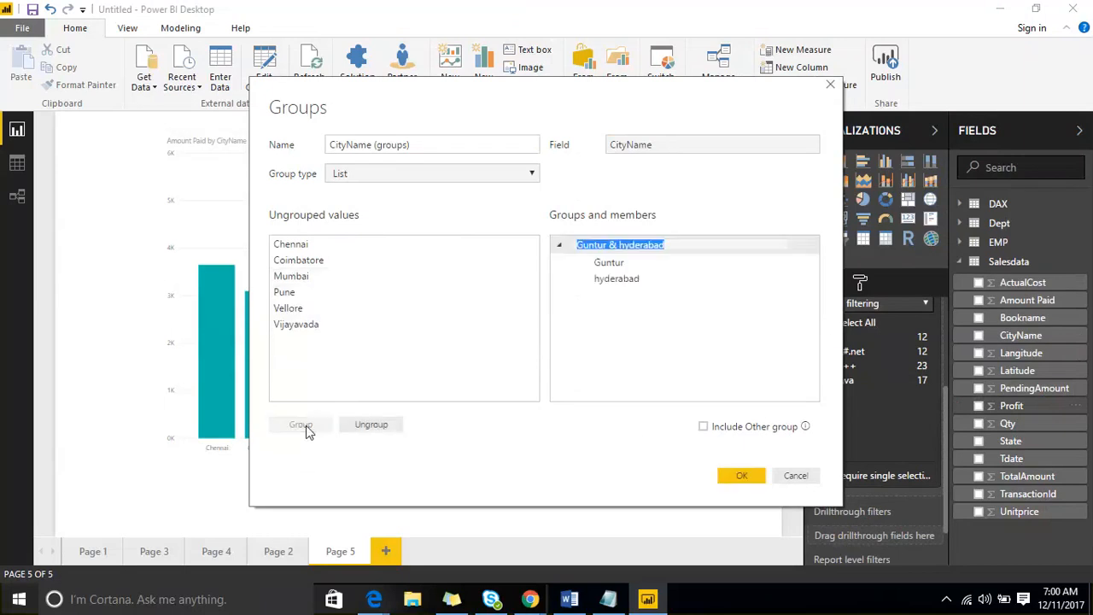
pyautogui.click(730, 480)
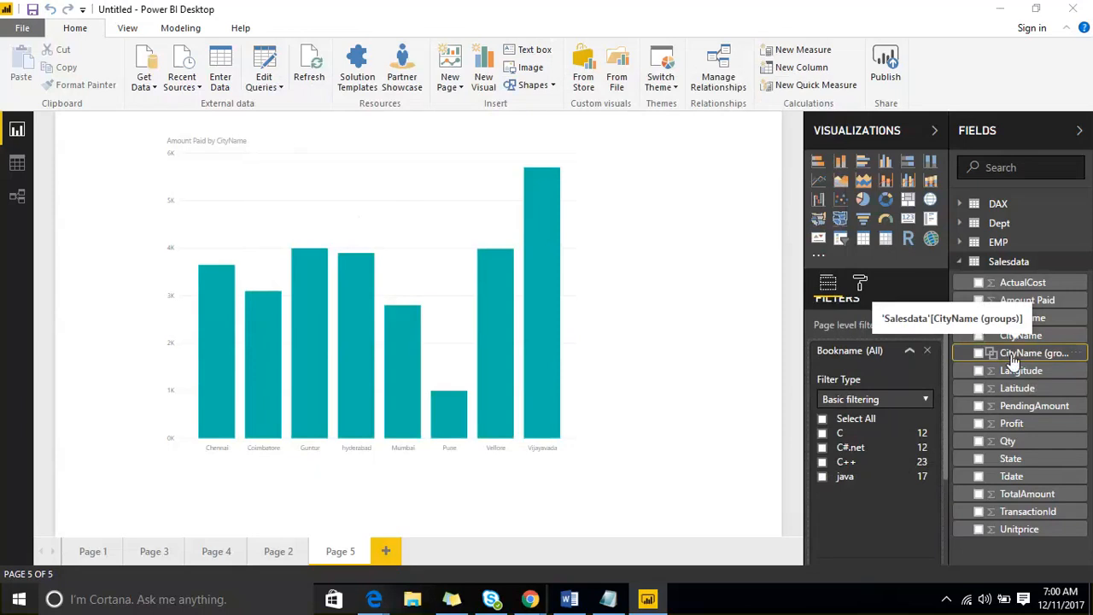
# - Replace CityName on the chart's axis with CityName (groups) and enlarge the chart
pyautogui.click(411, 233)
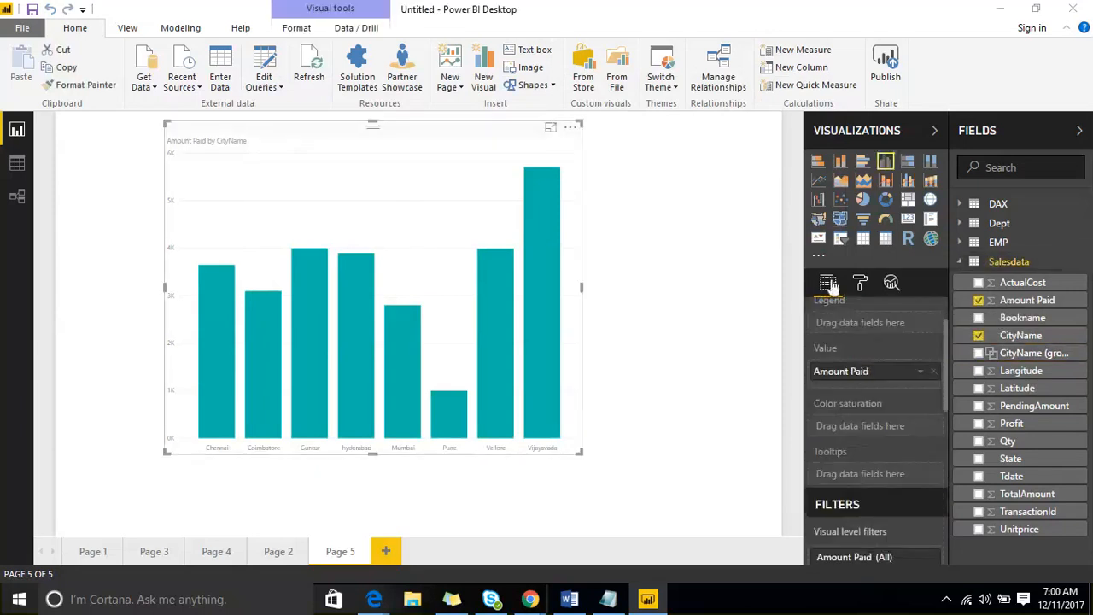
pyautogui.scroll(1, 862, 375)
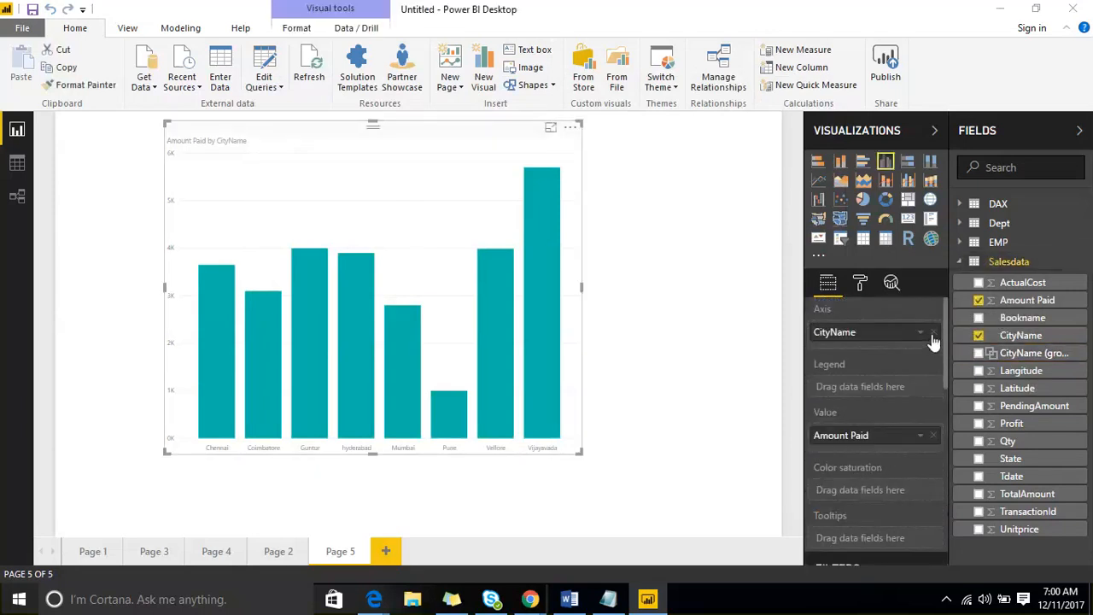
pyautogui.click(934, 335)
pyautogui.moveTo(987, 357); pyautogui.dragTo(899, 342)
pyautogui.moveTo(584, 459); pyautogui.dragTo(651, 470)
pyautogui.click(650, 470)
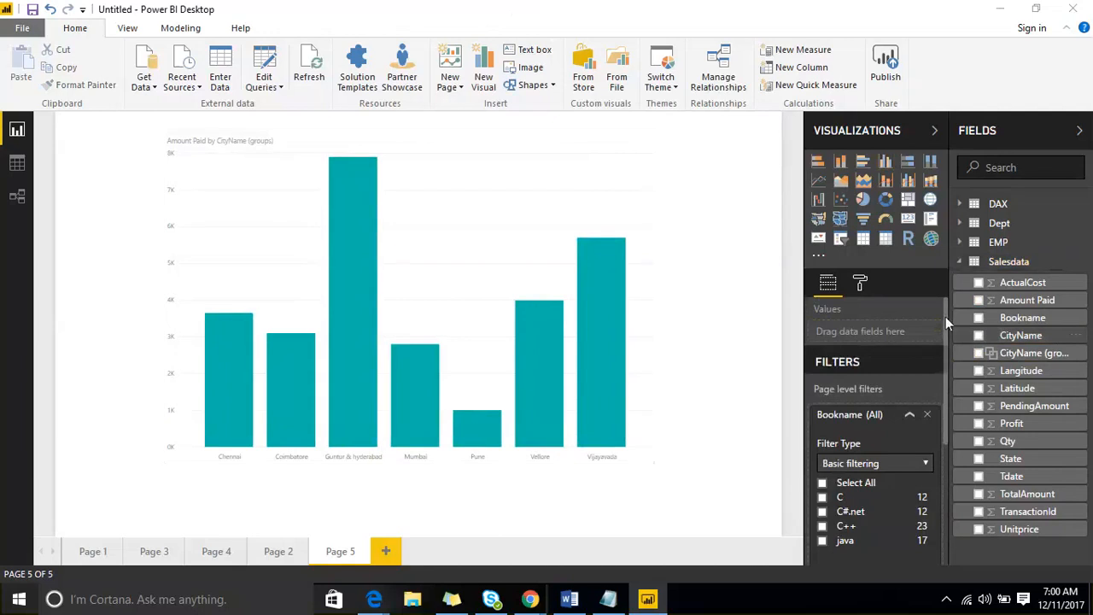
# - Open the chart's Format pane and expand its X-Axis settings
pyautogui.click(861, 285)
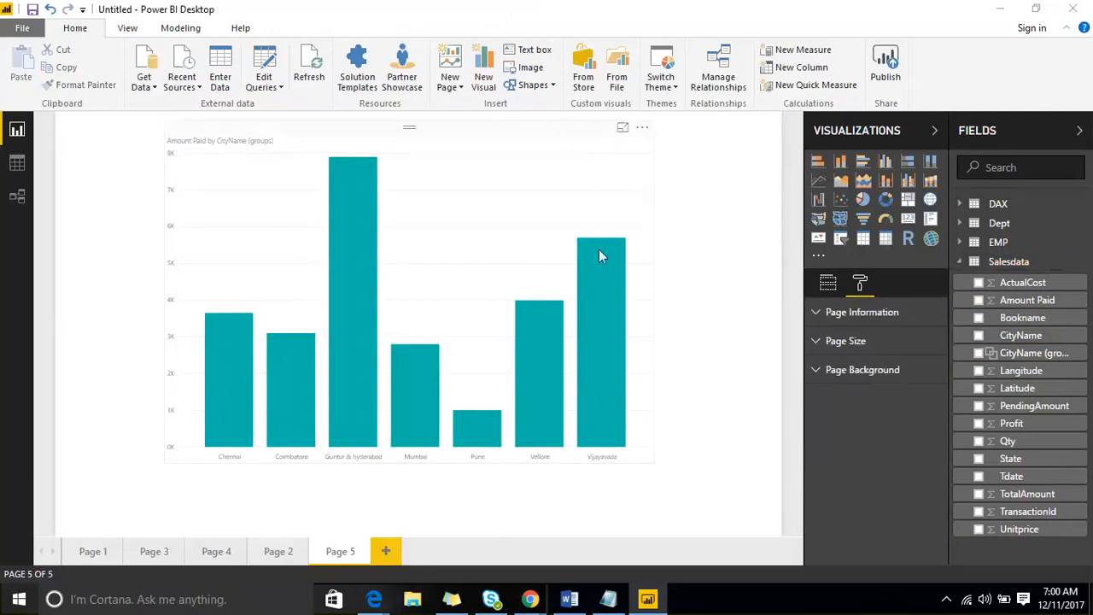
pyautogui.click(599, 249)
pyautogui.click(860, 284)
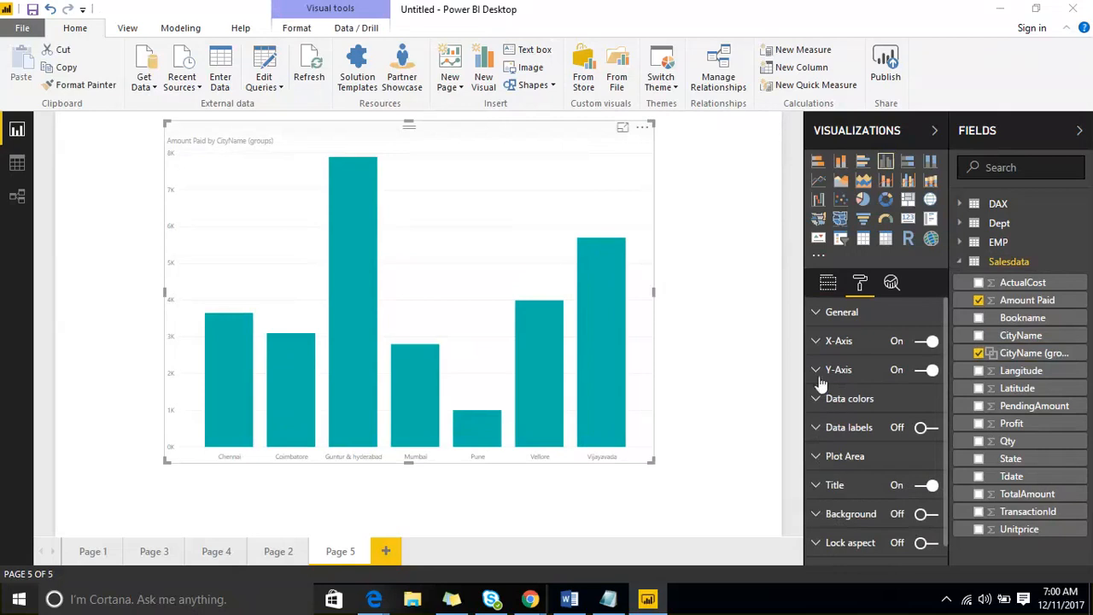
pyautogui.click(822, 341)
# - Widen the chart toward the page's left edge and set the X-axis text size to 18
pyautogui.click(918, 393)
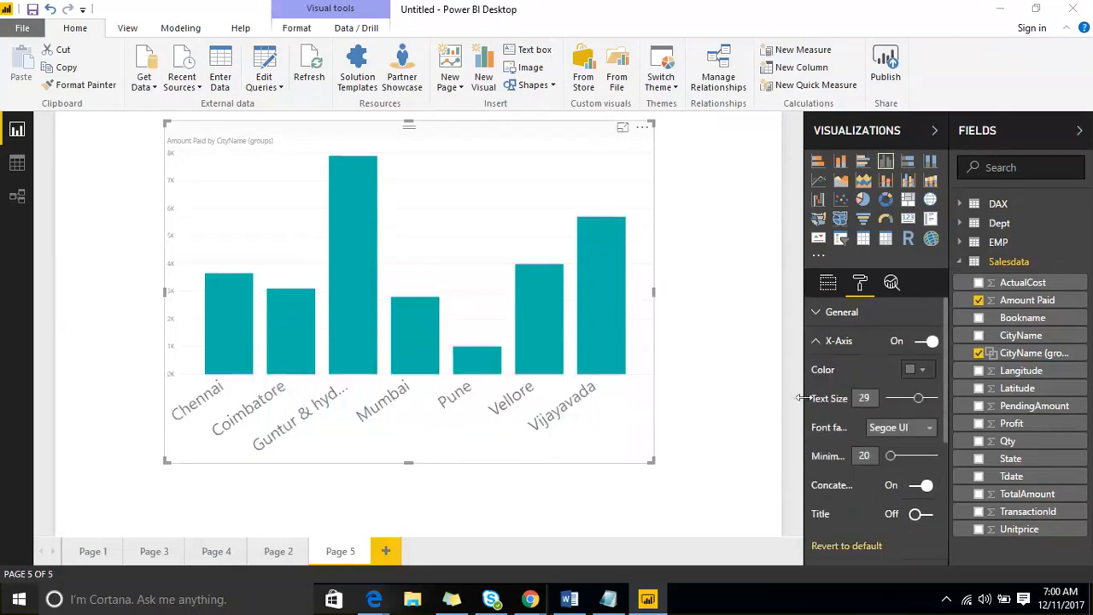
pyautogui.moveTo(653, 462); pyautogui.dragTo(751, 488)
pyautogui.moveTo(166, 488); pyautogui.dragTo(68, 488)
pyautogui.click(906, 399)
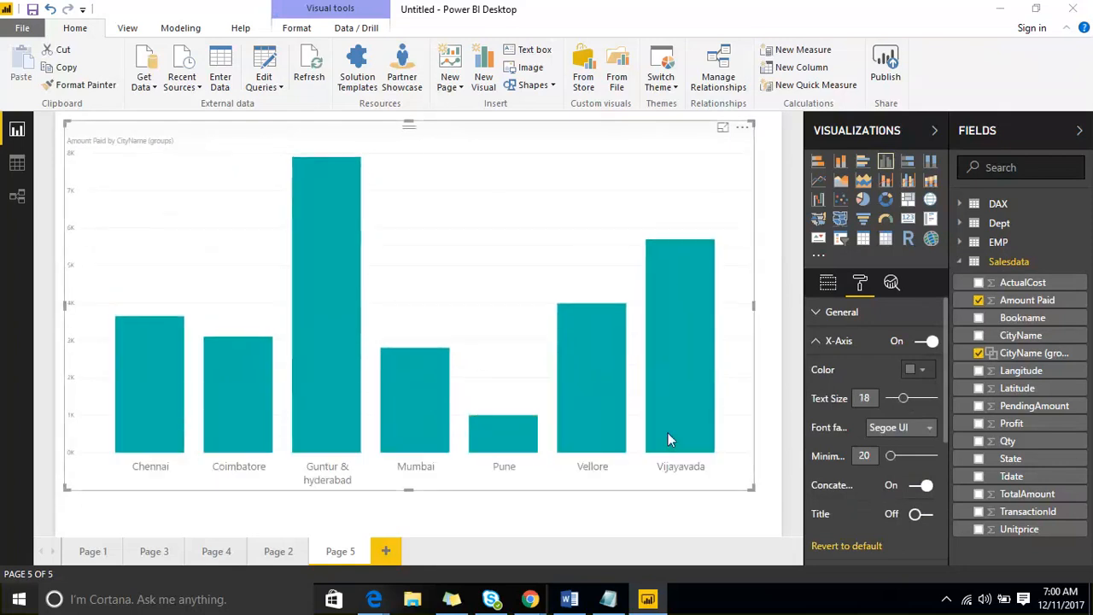
pyautogui.click(767, 296)
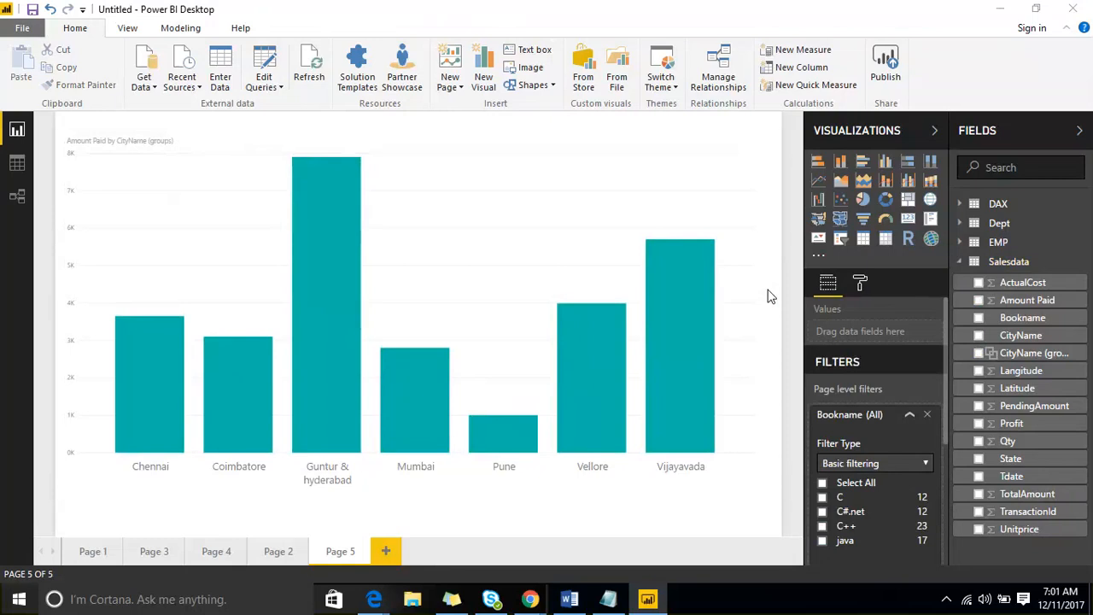
# - Include an Other group for the ungrouped cities and shrink the chart to the page's left part
pyautogui.click(1077, 357)
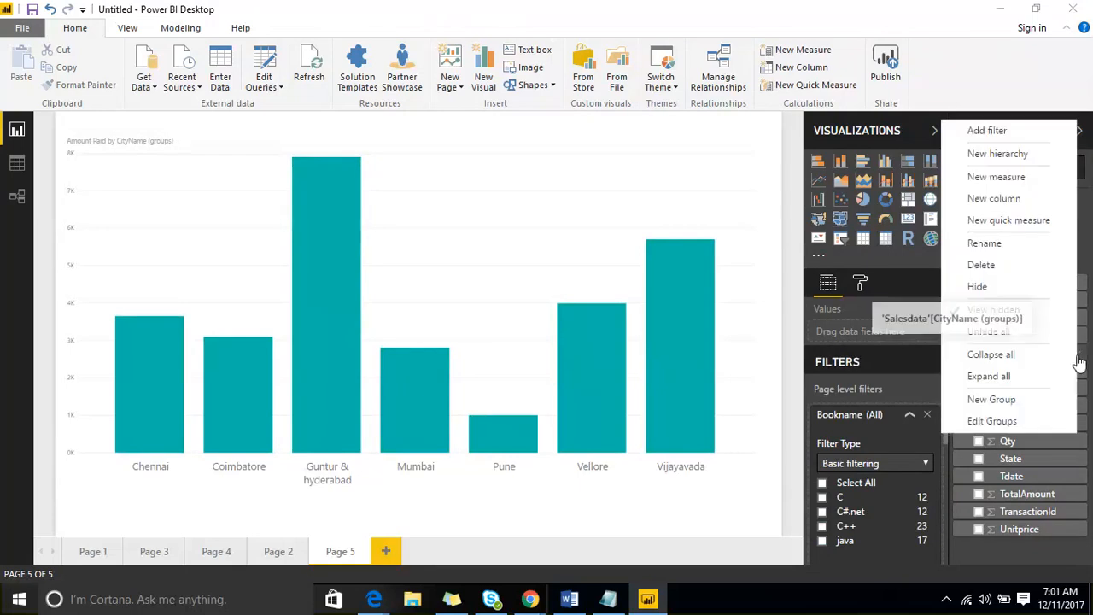
pyautogui.click(1045, 418)
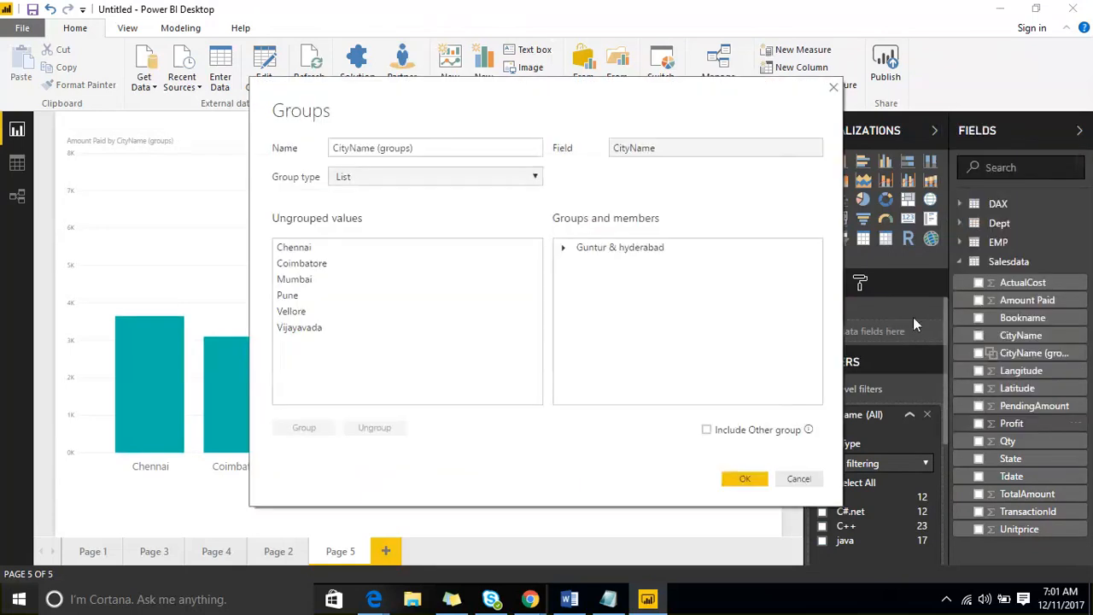
pyautogui.click(707, 431)
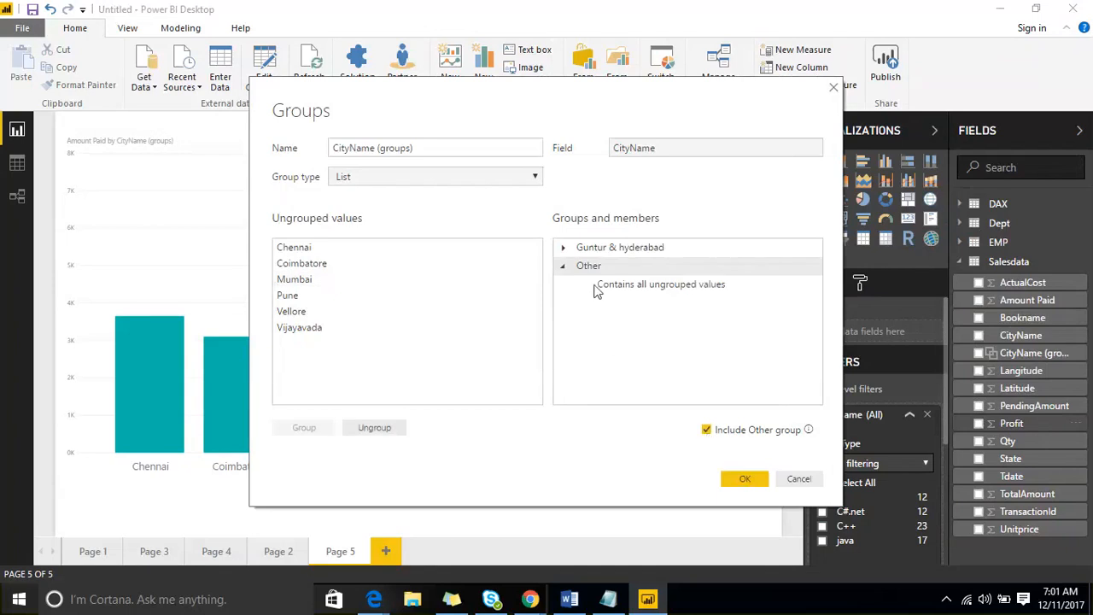
pyautogui.click(753, 484)
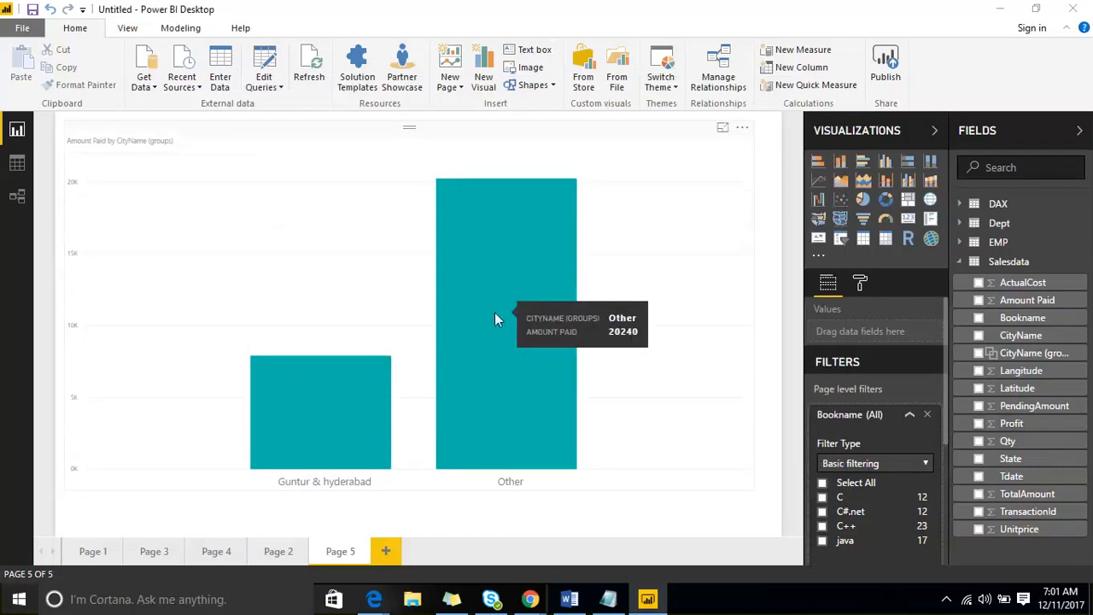
pyautogui.click(362, 144)
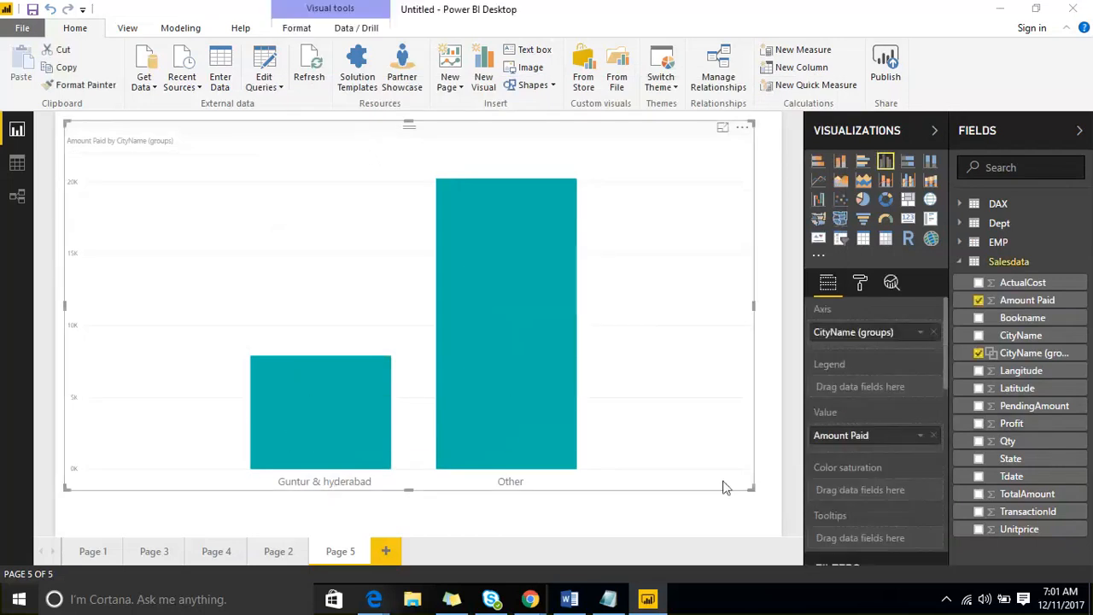
pyautogui.moveTo(744, 493); pyautogui.dragTo(460, 459)
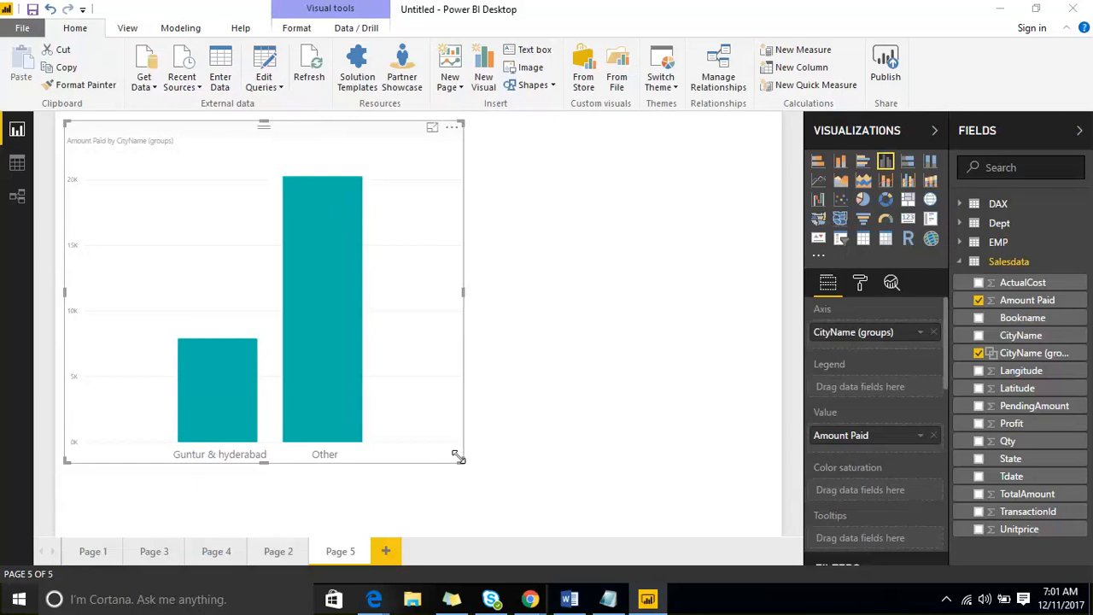
# - Edit CityName (groups) to combine Mumbai and Pune into a new 'Mumbai & Pune' group
pyautogui.rightClick(1080, 341)
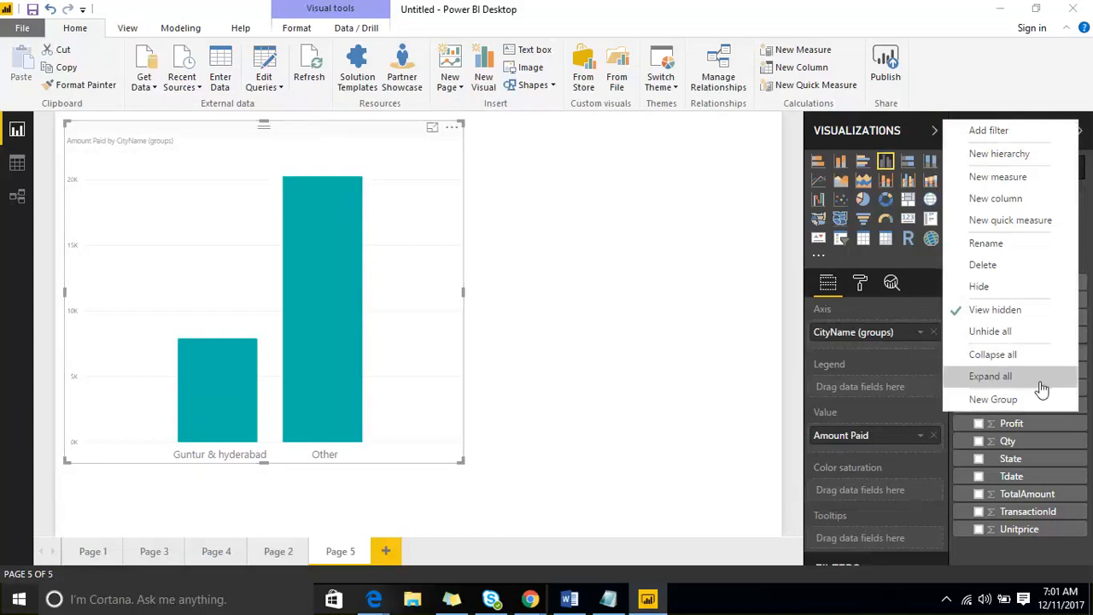
pyautogui.click(695, 383)
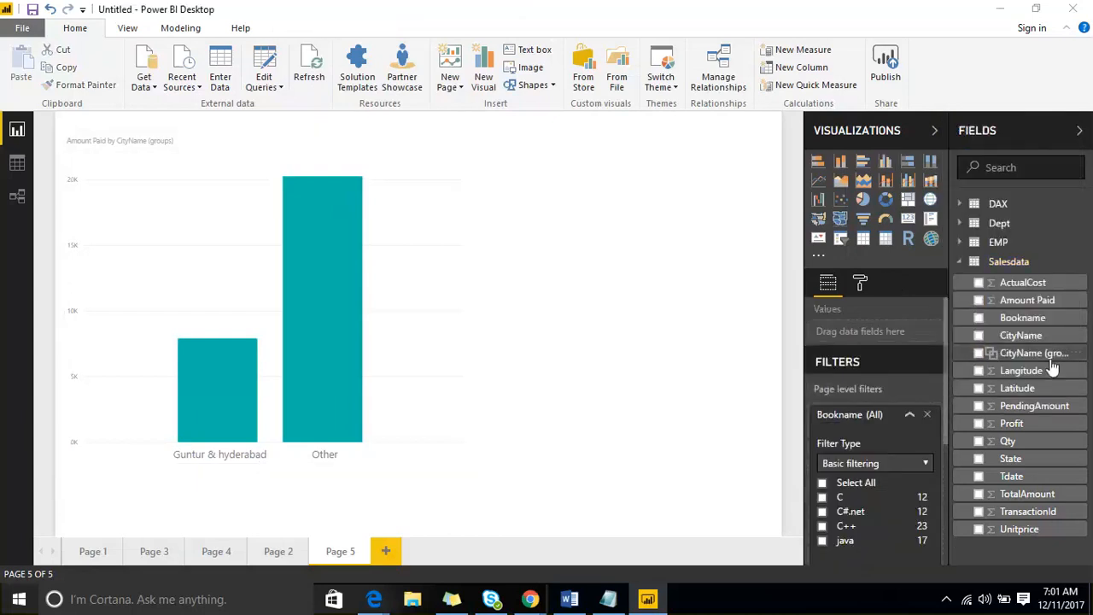
pyautogui.rightClick(1080, 359)
pyautogui.click(1029, 420)
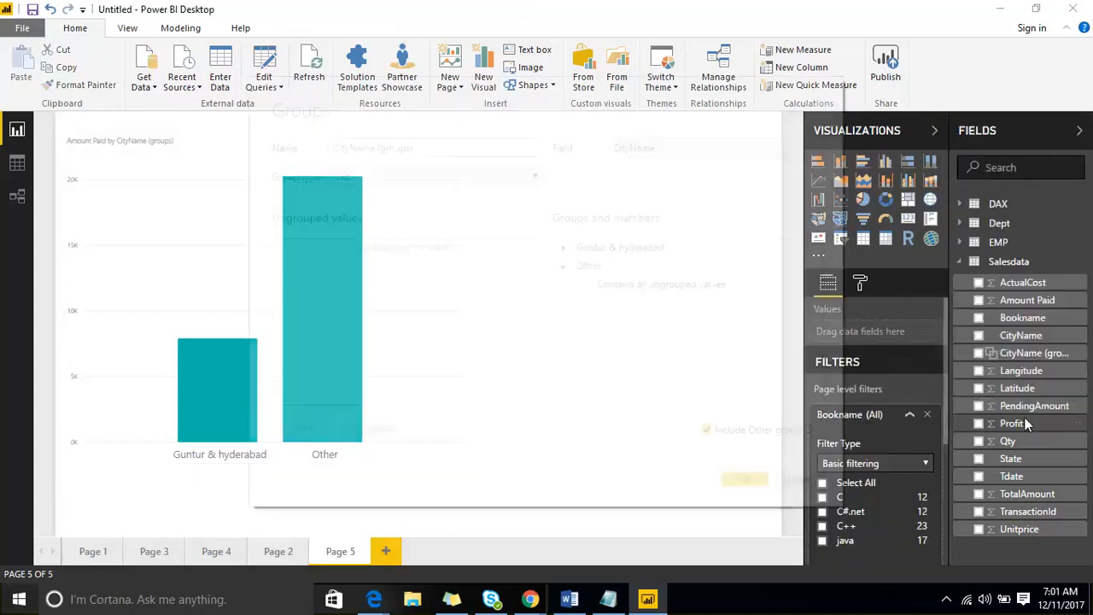
pyautogui.click(305, 279)
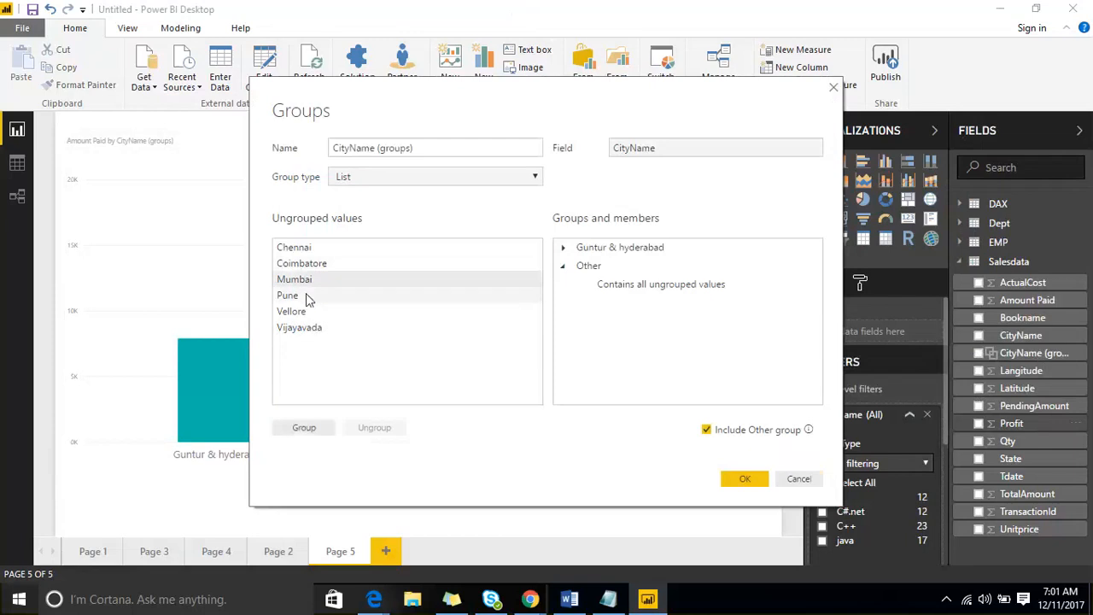
pyautogui.keyDown('ctrl'); pyautogui.click(309, 295); pyautogui.keyUp('ctrl')
pyautogui.click(306, 427)
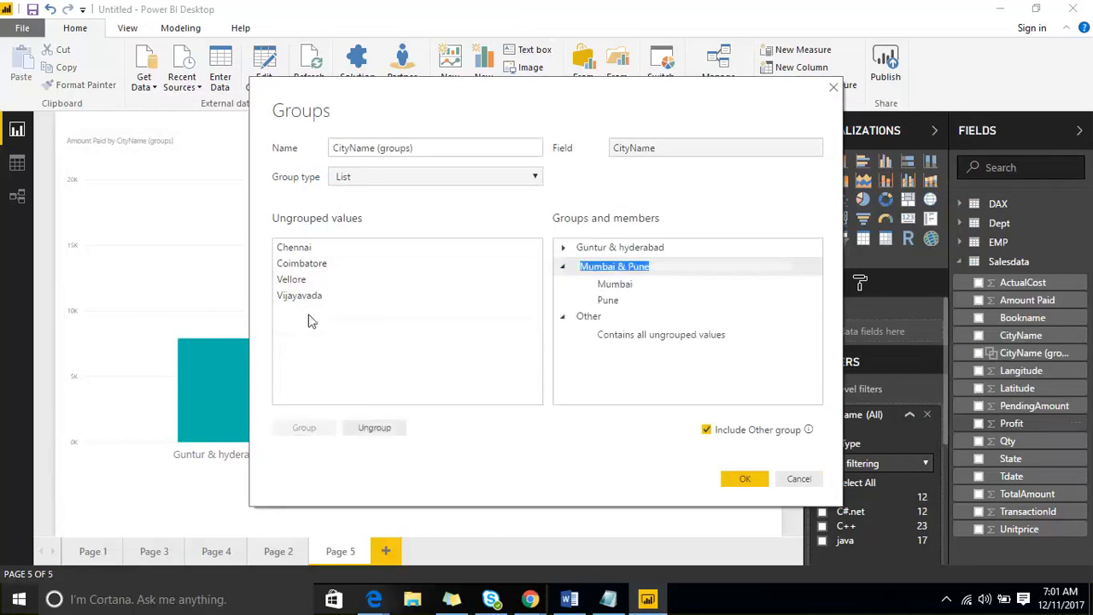
pyautogui.click(752, 475)
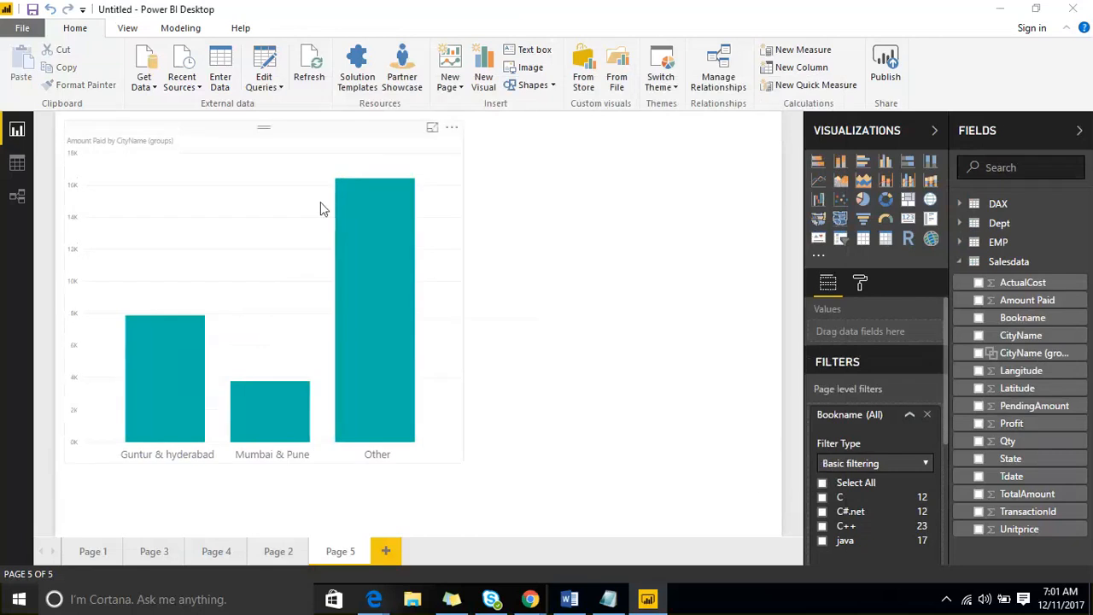
pyautogui.click(286, 163)
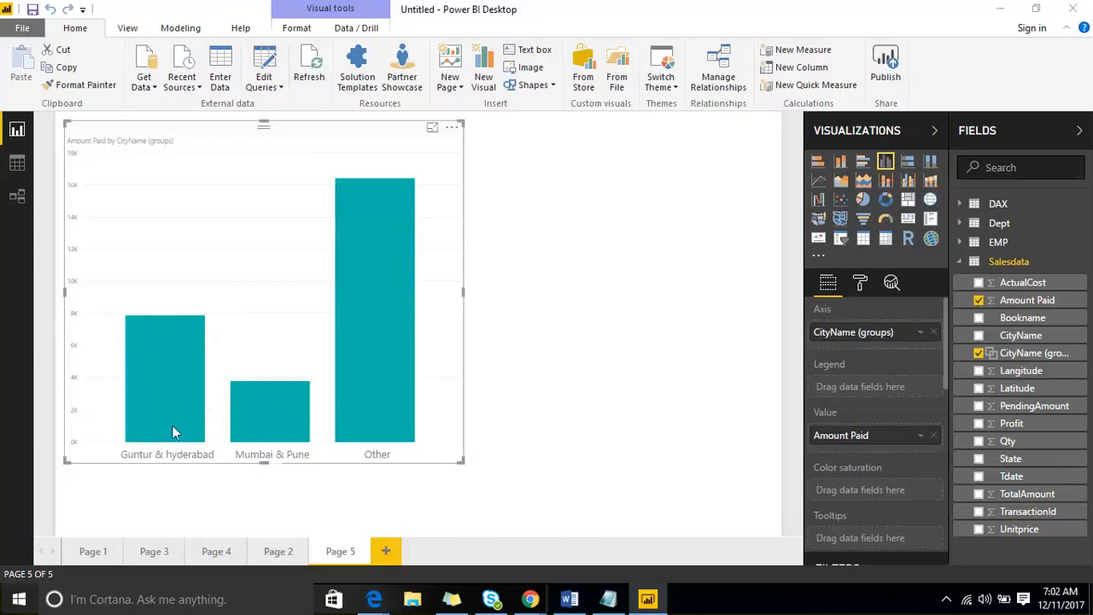
# - Deselect the chart and open the More options menu for the CityName field
pyautogui.moveTo(193, 437)
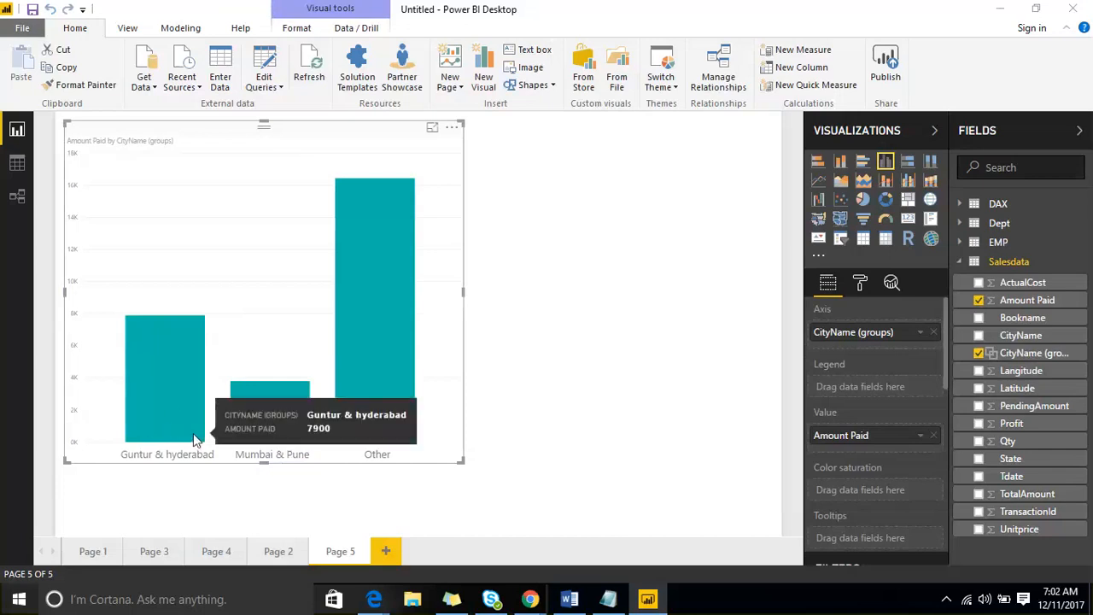
pyautogui.click(702, 299)
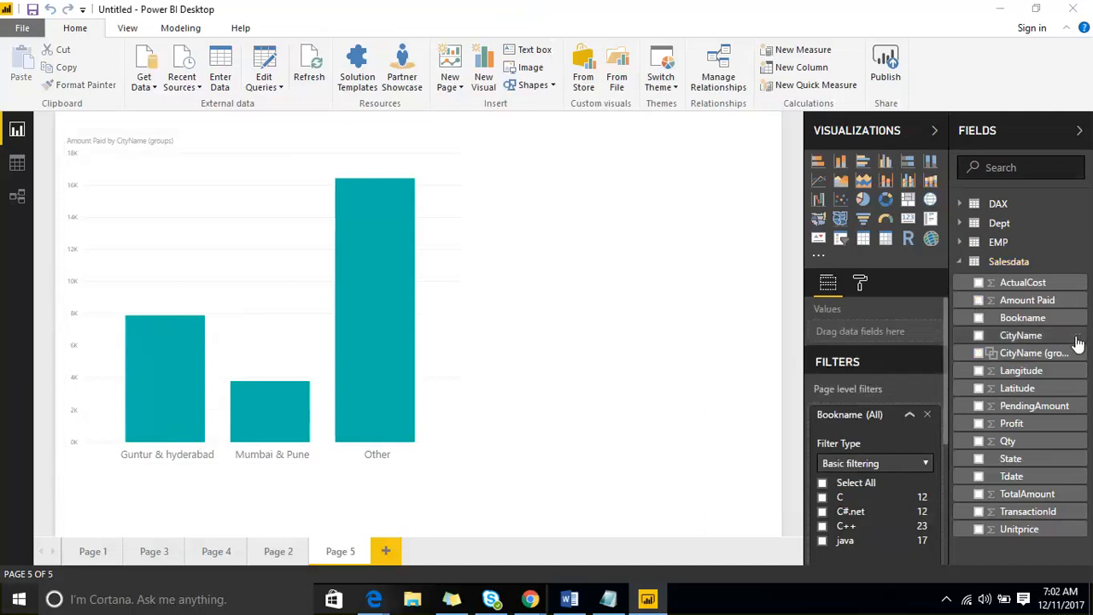
pyautogui.click(1077, 338)
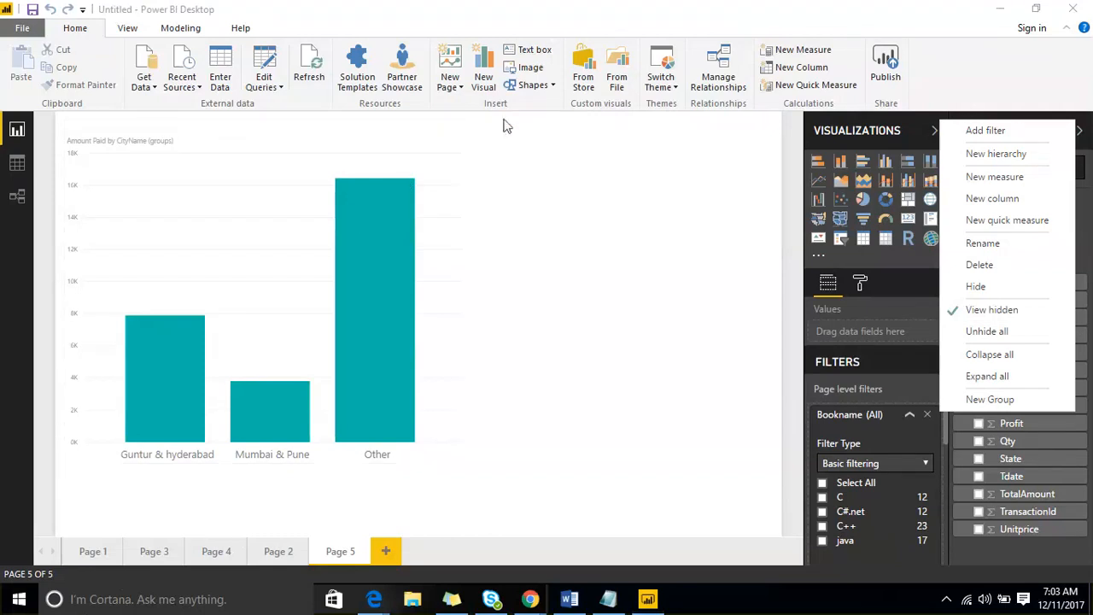
# - Dismiss the field options, check the page Format settings, then collapse the Fields pane to widen the canvas
pyautogui.click(632, 254)
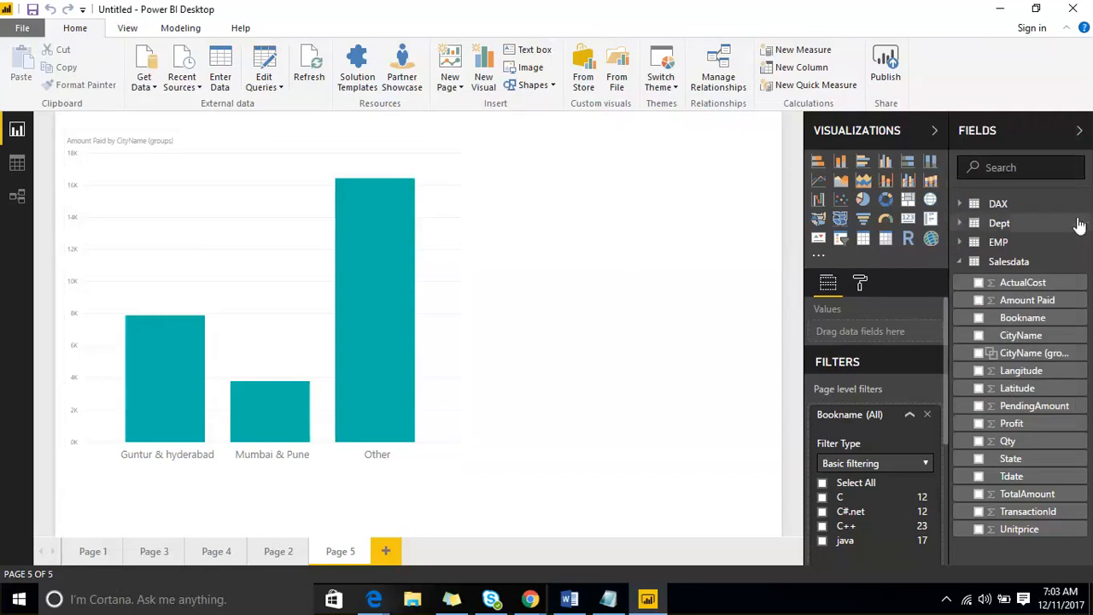
pyautogui.rightClick(1077, 309)
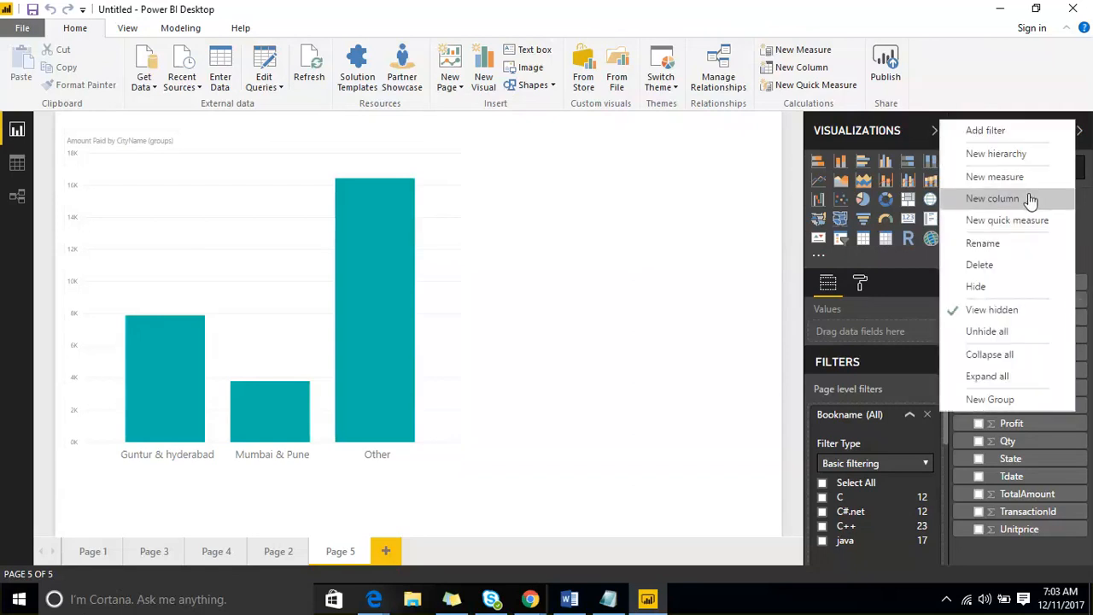
pyautogui.click(852, 291)
pyautogui.click(861, 284)
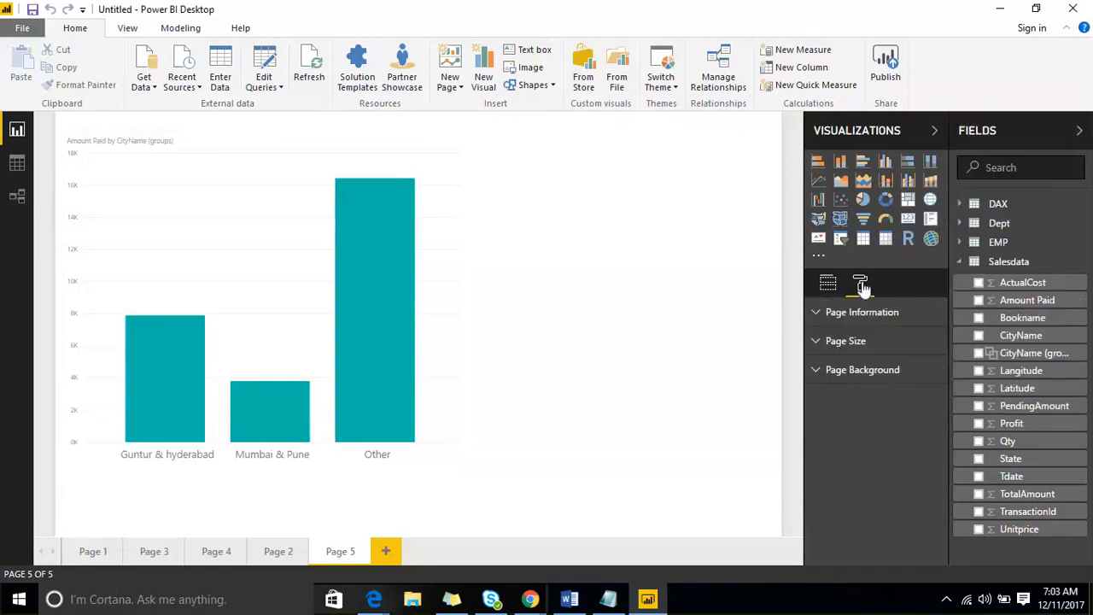
pyautogui.click(825, 284)
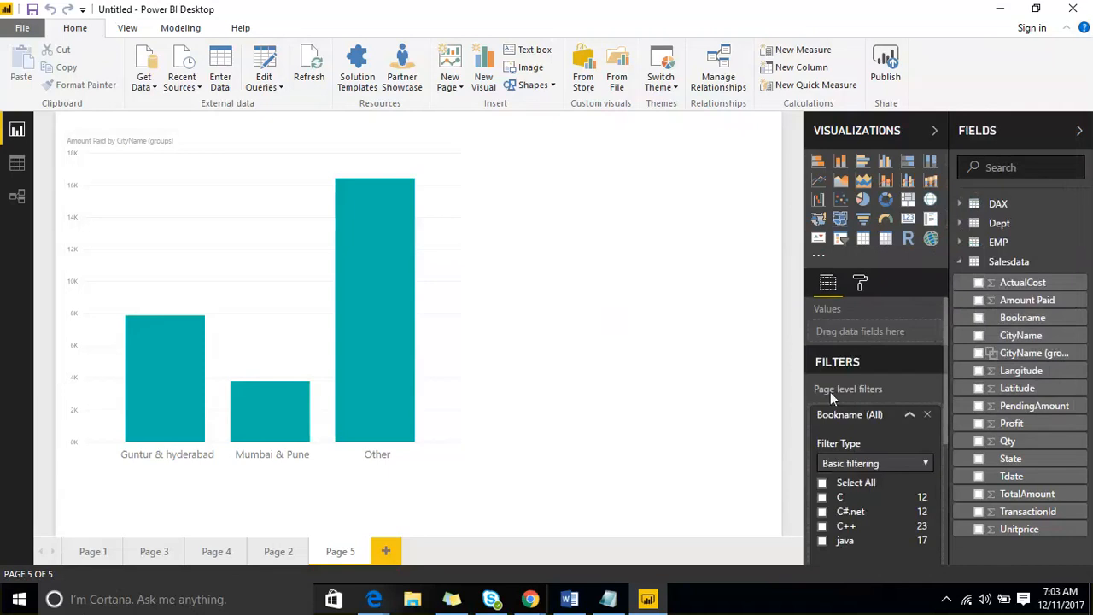
pyautogui.scroll(-3, 832, 395)
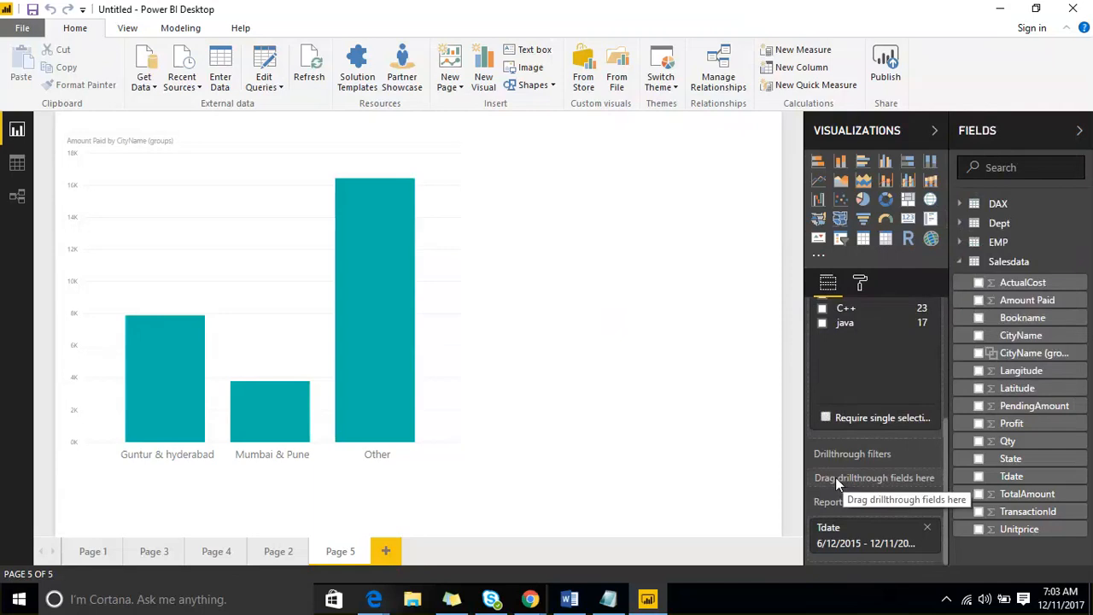
pyautogui.click(1033, 134)
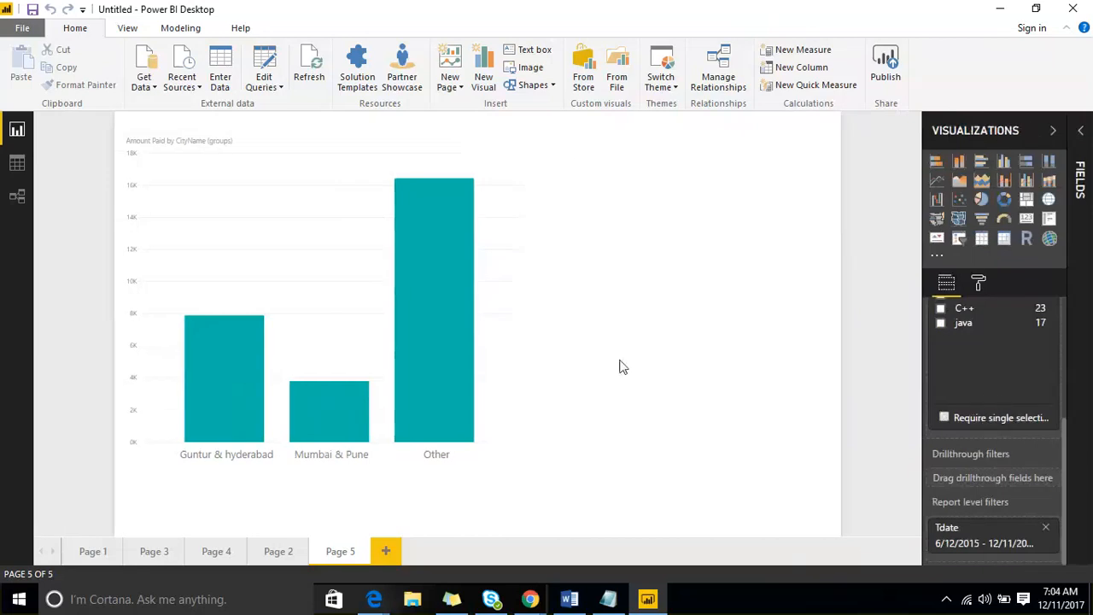
# - Pick the pink annotation pen and draw ink strokes along the report's left side and top
pyautogui.click(851, 17)
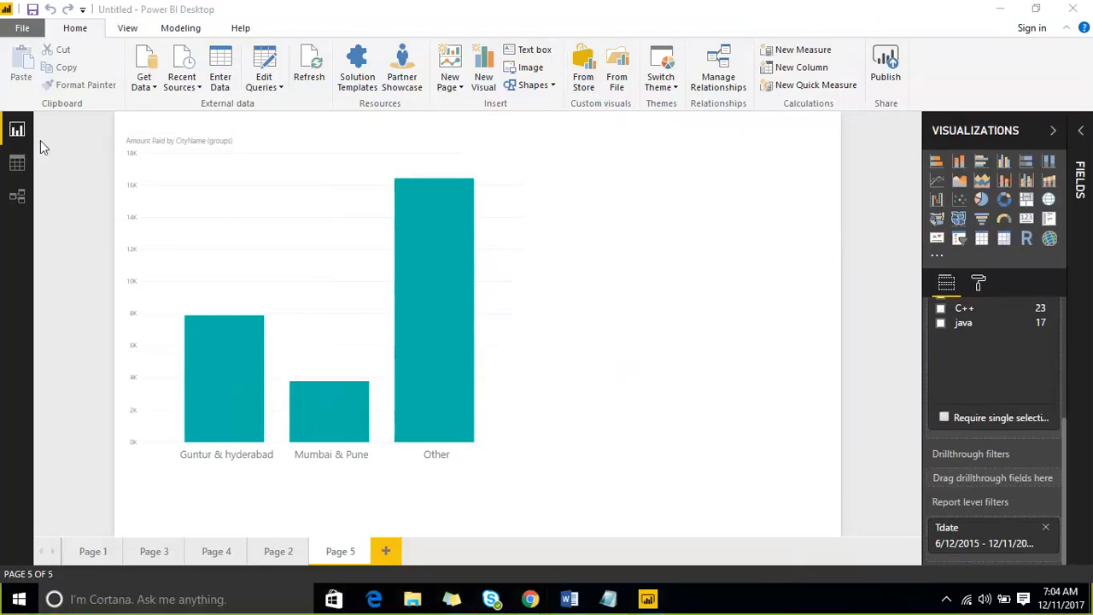
pyautogui.moveTo(17, 133); pyautogui.dragTo(99, 76)
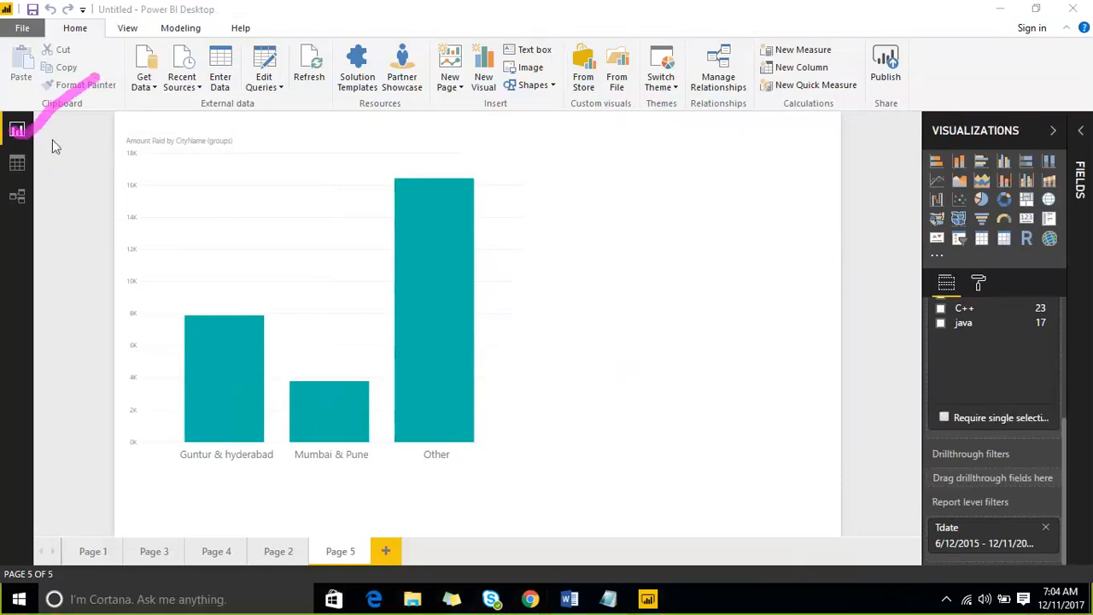
pyautogui.moveTo(15, 166); pyautogui.dragTo(147, 103)
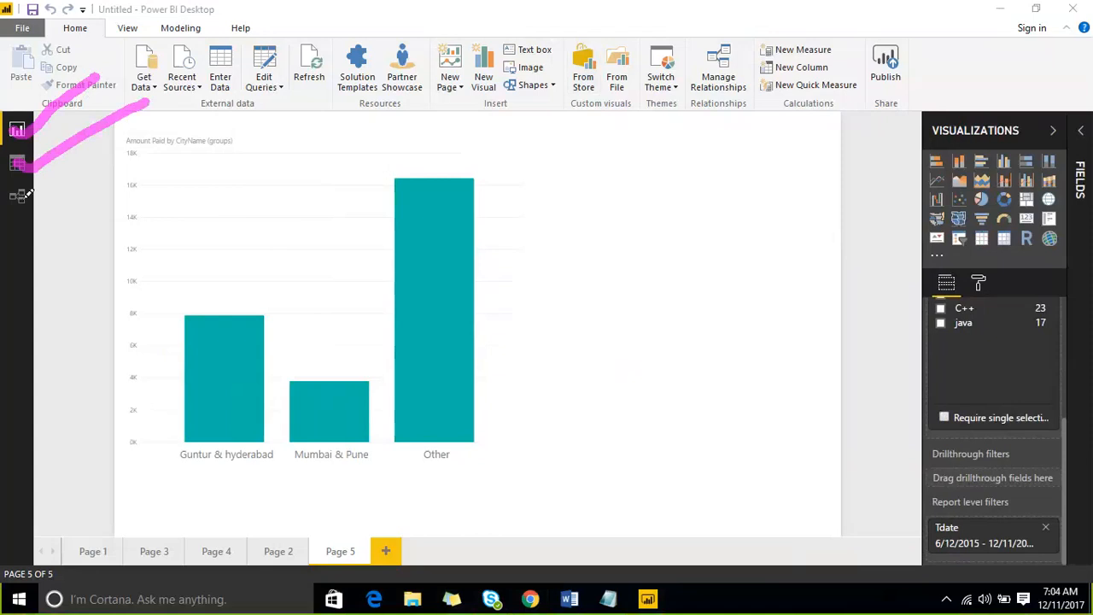
pyautogui.moveTo(24, 193)
pyautogui.mouseDown()
pyautogui.moveTo(17, 206)
pyautogui.moveTo(186, 130)
pyautogui.mouseUp()
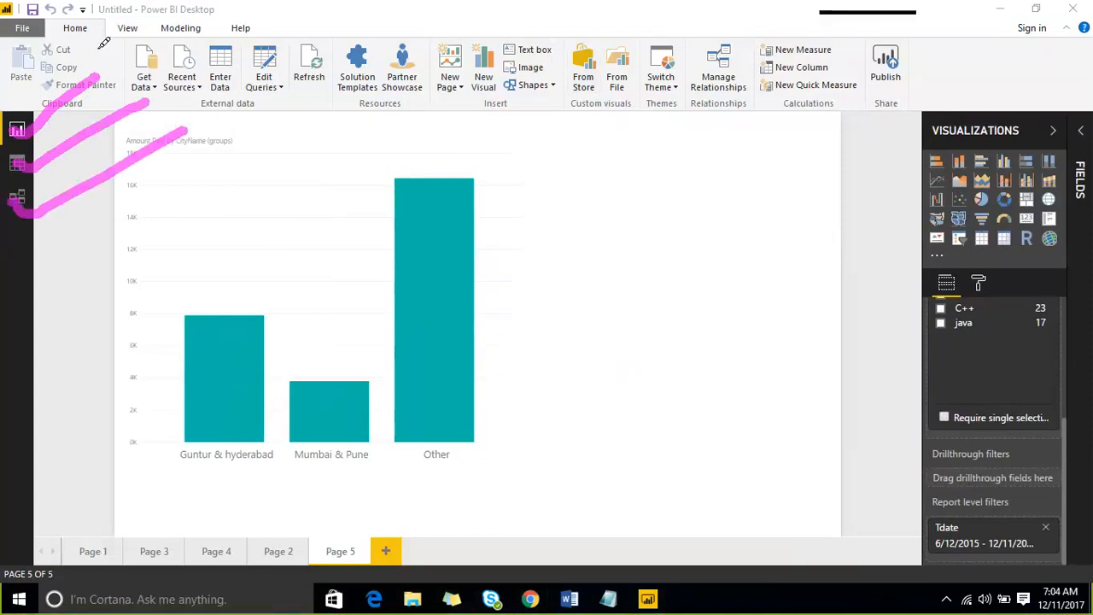
pyautogui.moveTo(122, 58); pyautogui.dragTo(632, 58)
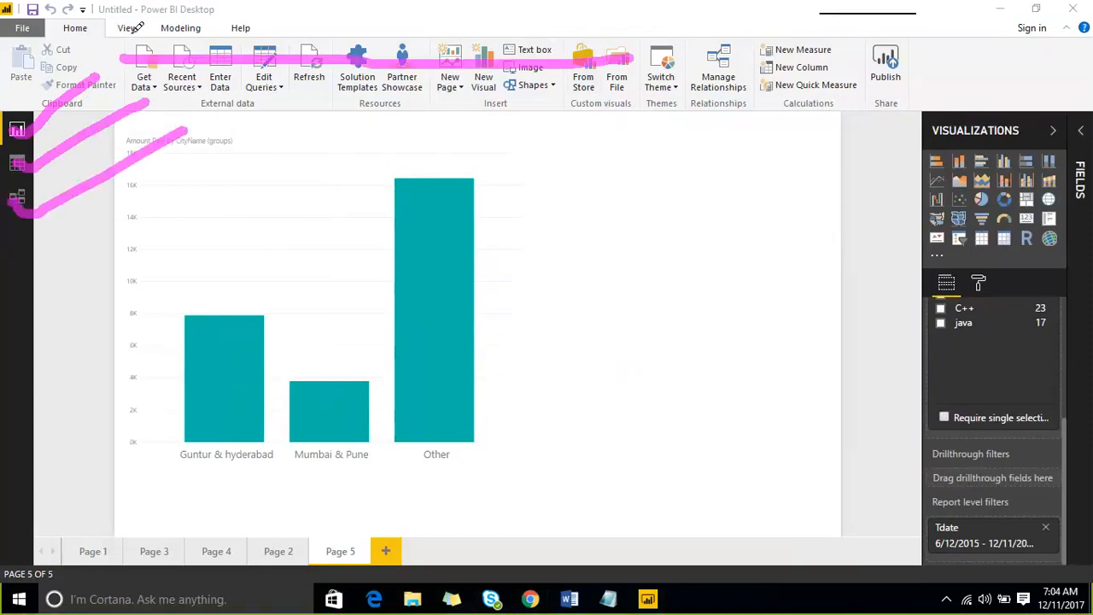
pyautogui.moveTo(130, 32)
pyautogui.mouseDown()
pyautogui.moveTo(176, 3)
pyautogui.moveTo(207, 10)
pyautogui.mouseUp()
pyautogui.moveTo(227, 33)
pyautogui.mouseDown()
pyautogui.moveTo(249, 7)
pyautogui.moveTo(299, 14)
pyautogui.mouseUp()
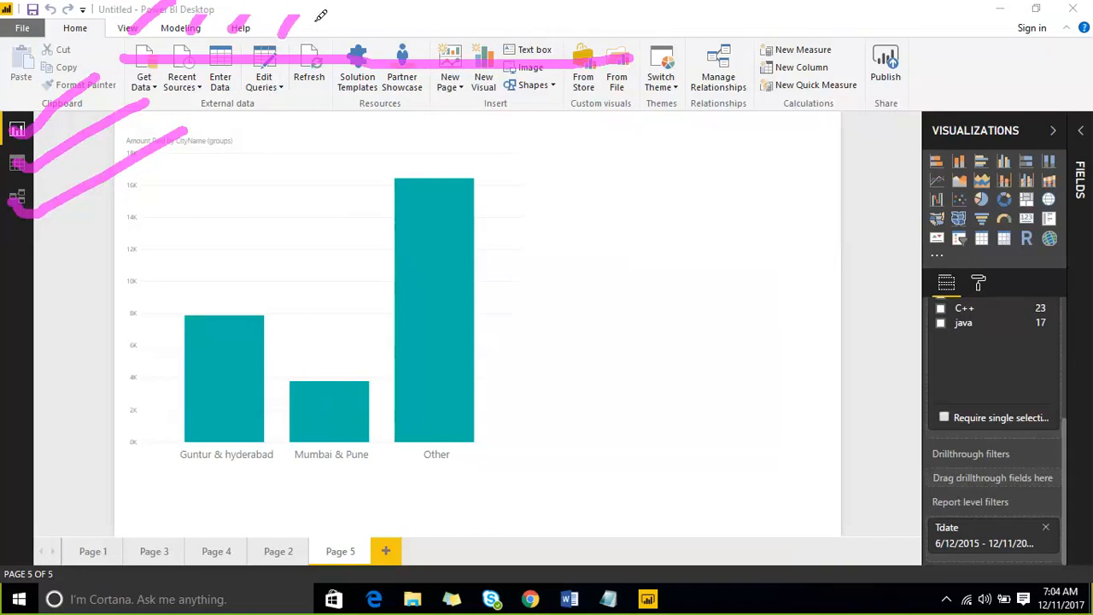
pyautogui.moveTo(316, 34); pyautogui.dragTo(339, 12)
pyautogui.moveTo(552, 180)
pyautogui.mouseDown()
pyautogui.moveTo(562, 161)
pyautogui.moveTo(573, 191)
pyautogui.moveTo(562, 219)
pyautogui.mouseUp()
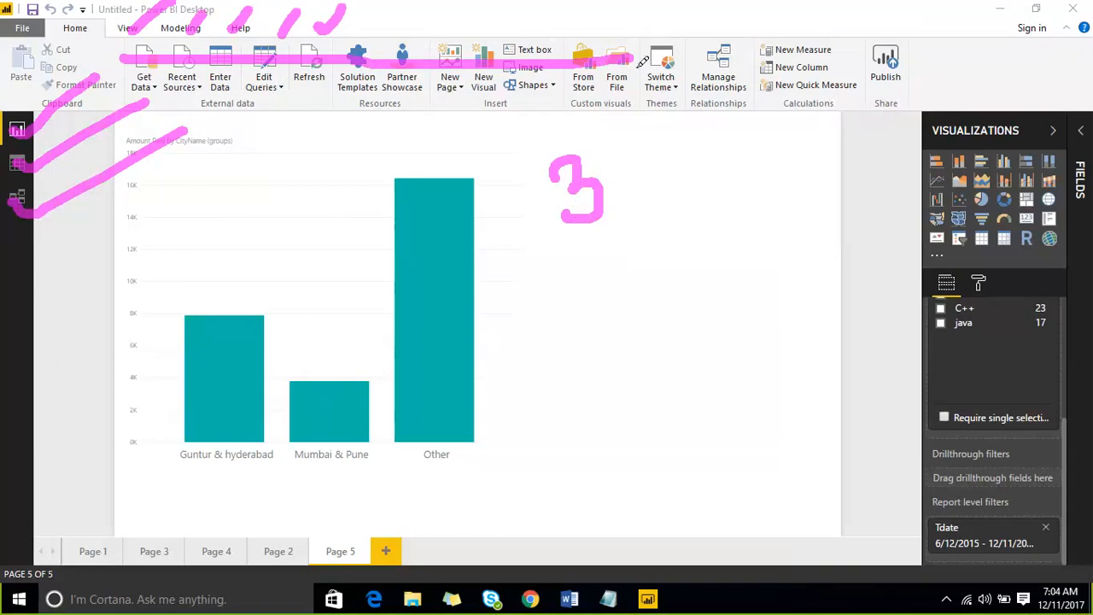
pyautogui.moveTo(725, 79)
pyautogui.mouseDown()
pyautogui.moveTo(722, 103)
pyautogui.moveTo(965, 2)
pyautogui.mouseUp()
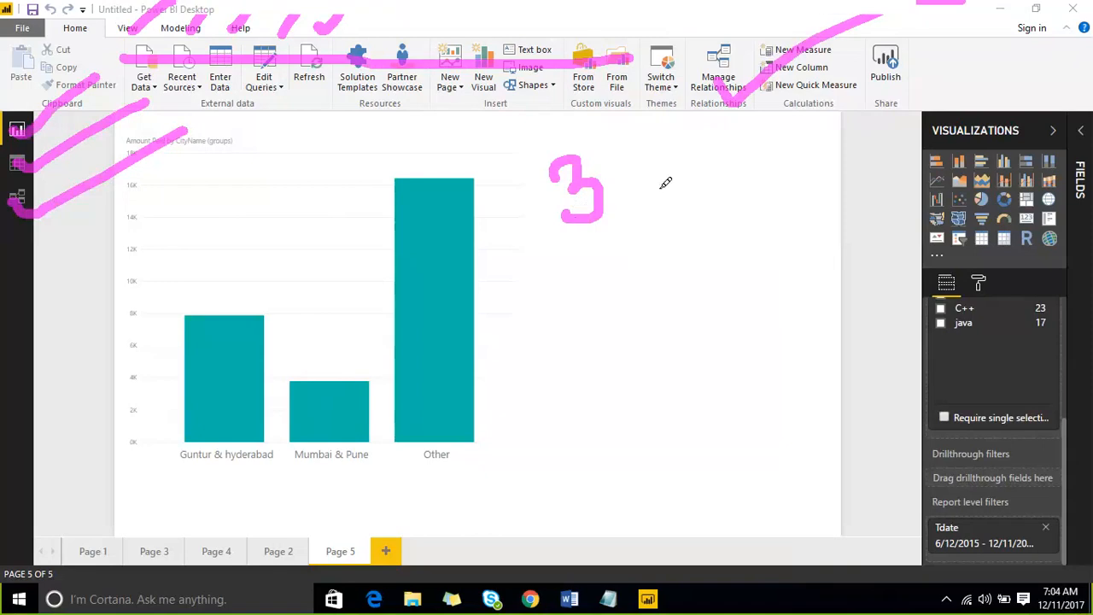
pyautogui.moveTo(597, 242); pyautogui.dragTo(613, 276)
pyautogui.moveTo(635, 241)
pyautogui.mouseDown()
pyautogui.moveTo(590, 276)
pyautogui.moveTo(640, 312)
pyautogui.moveTo(719, 282)
pyautogui.mouseUp()
# - Ink marks along the handwritten 3 x 2 + 3 x 5 calculation and begin a loop around it
pyautogui.moveTo(246, 118)
pyautogui.mouseDown()
pyautogui.moveTo(239, 68)
pyautogui.moveTo(282, 23)
pyautogui.moveTo(268, 109)
pyautogui.mouseUp()
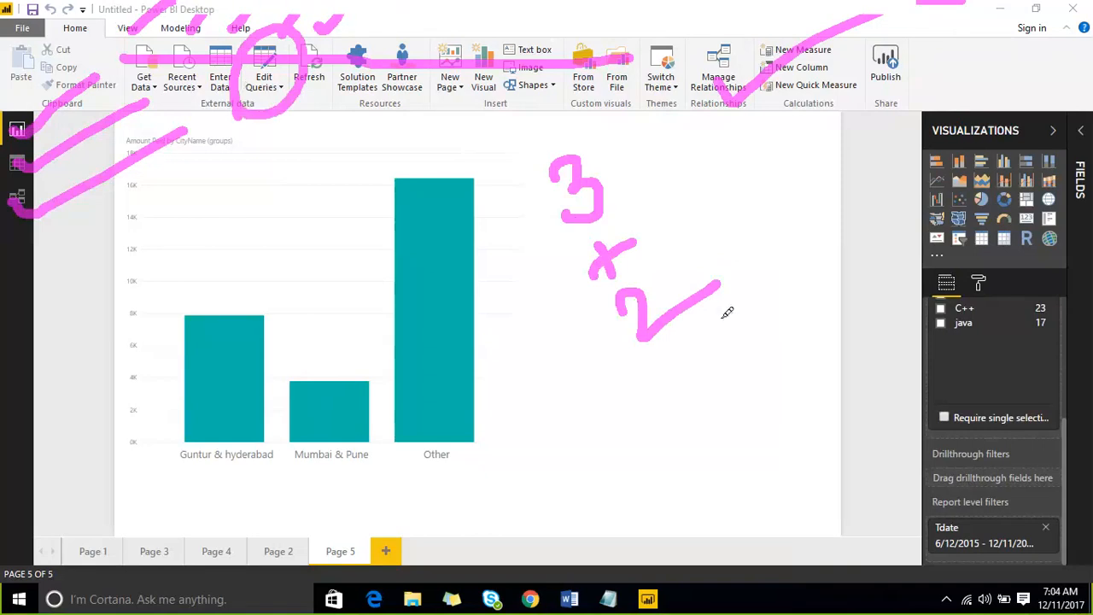
pyautogui.moveTo(689, 330)
pyautogui.mouseDown()
pyautogui.moveTo(698, 362)
pyautogui.moveTo(702, 333)
pyautogui.mouseUp()
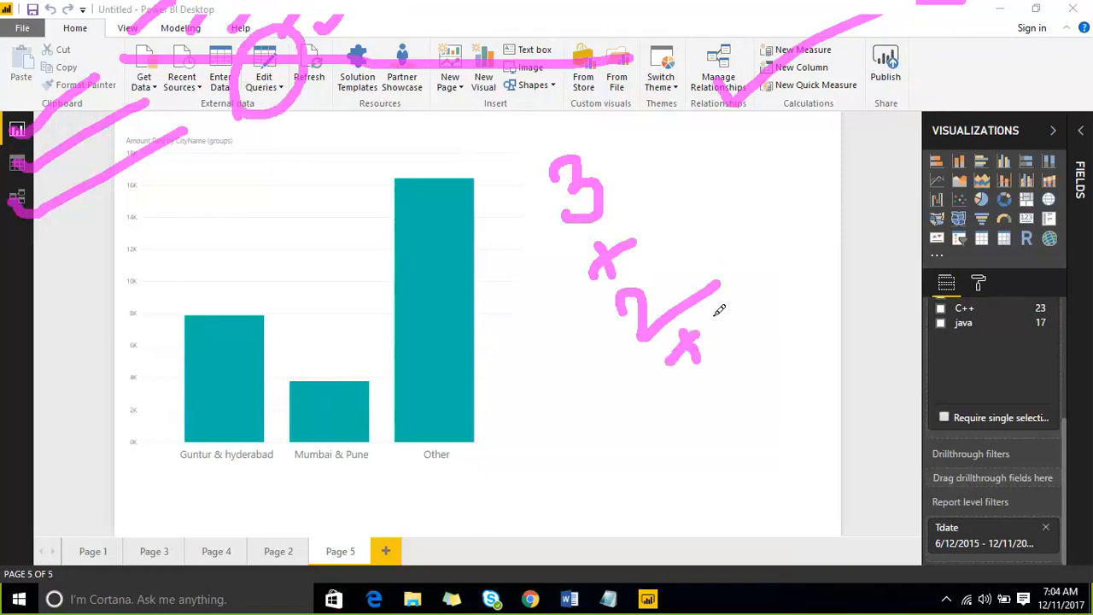
pyautogui.moveTo(946, 203); pyautogui.dragTo(1048, 132)
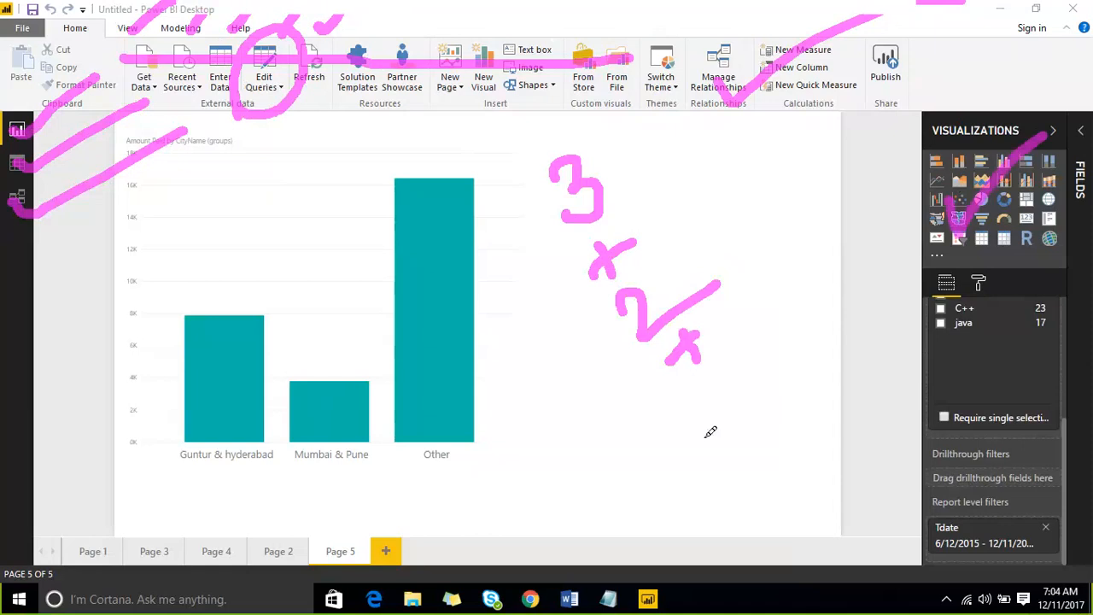
pyautogui.moveTo(696, 374)
pyautogui.mouseDown()
pyautogui.moveTo(730, 385)
pyautogui.moveTo(720, 413)
pyautogui.mouseUp()
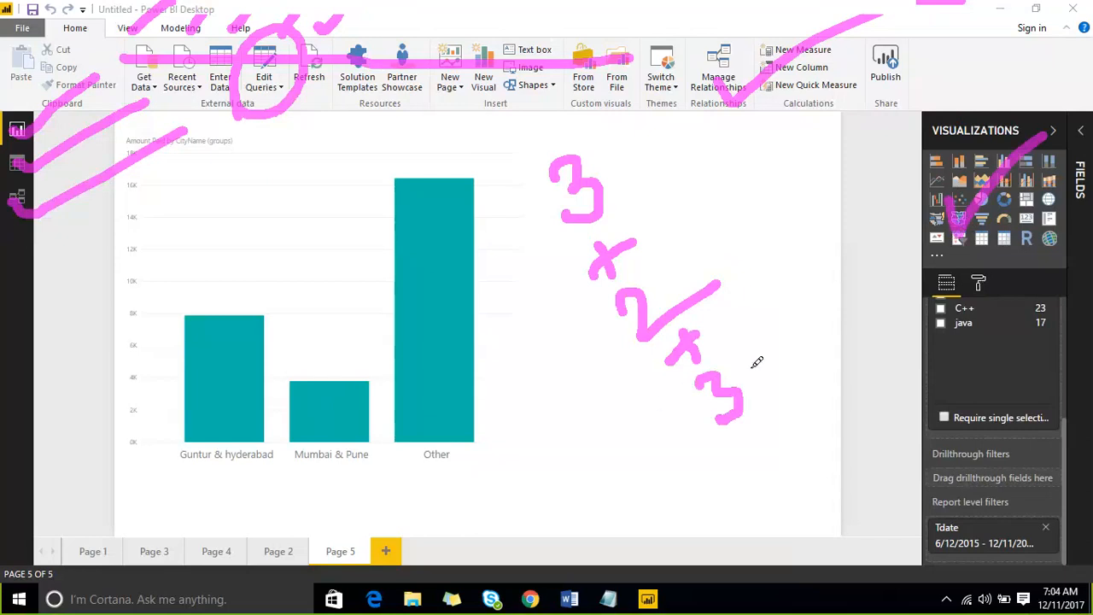
pyautogui.moveTo(745, 435)
pyautogui.mouseDown()
pyautogui.moveTo(771, 467)
pyautogui.moveTo(740, 467)
pyautogui.mouseUp()
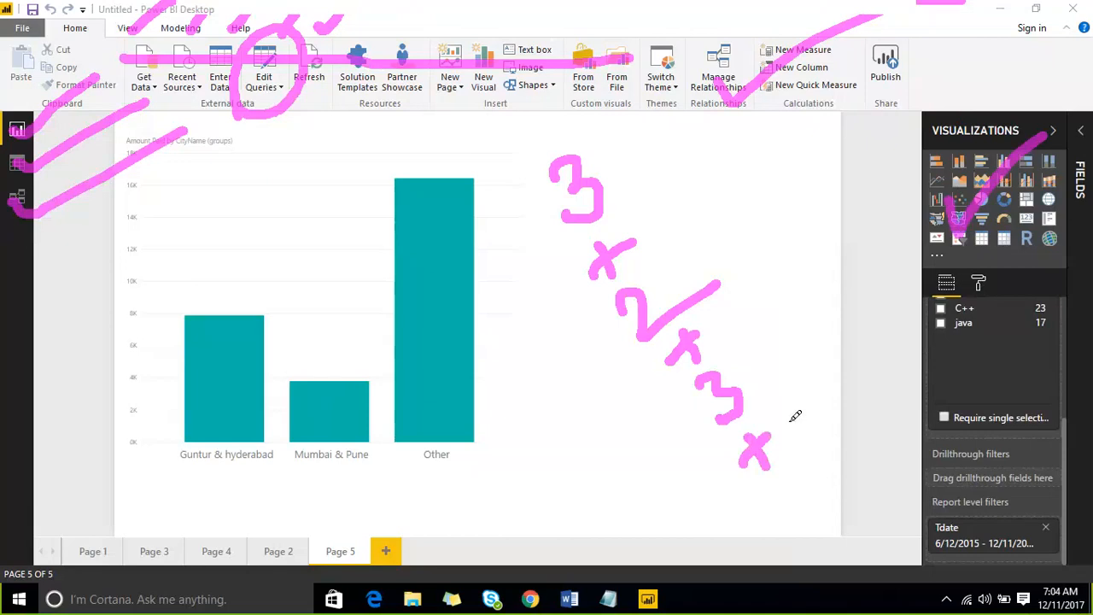
pyautogui.moveTo(122, 88)
pyautogui.mouseDown()
pyautogui.moveTo(139, 22)
pyautogui.moveTo(166, 66)
pyautogui.moveTo(134, 98)
pyautogui.mouseUp()
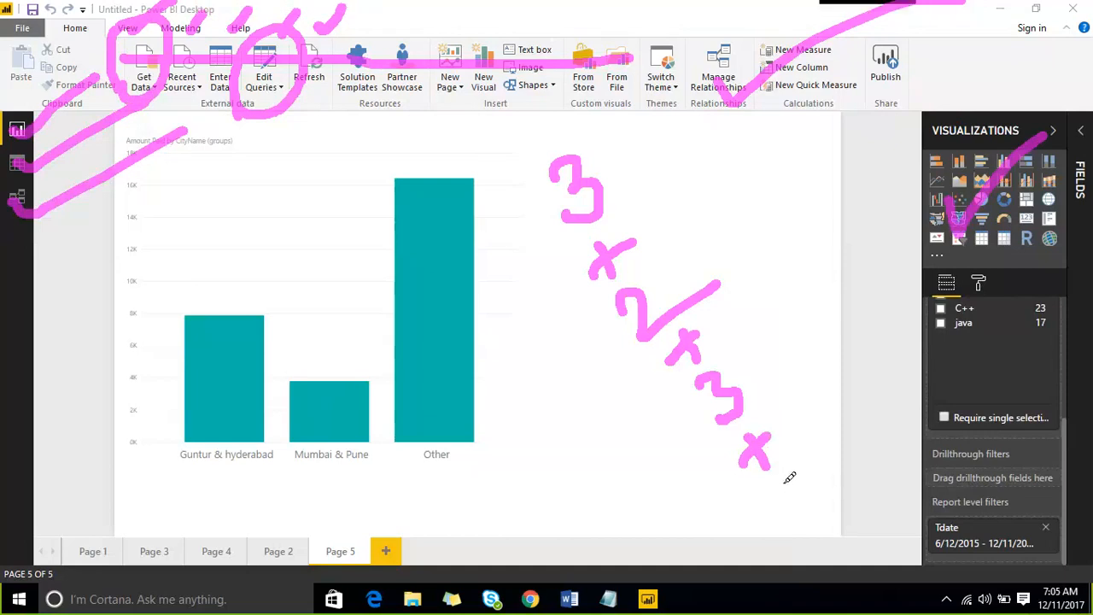
pyautogui.moveTo(779, 475); pyautogui.dragTo(803, 519)
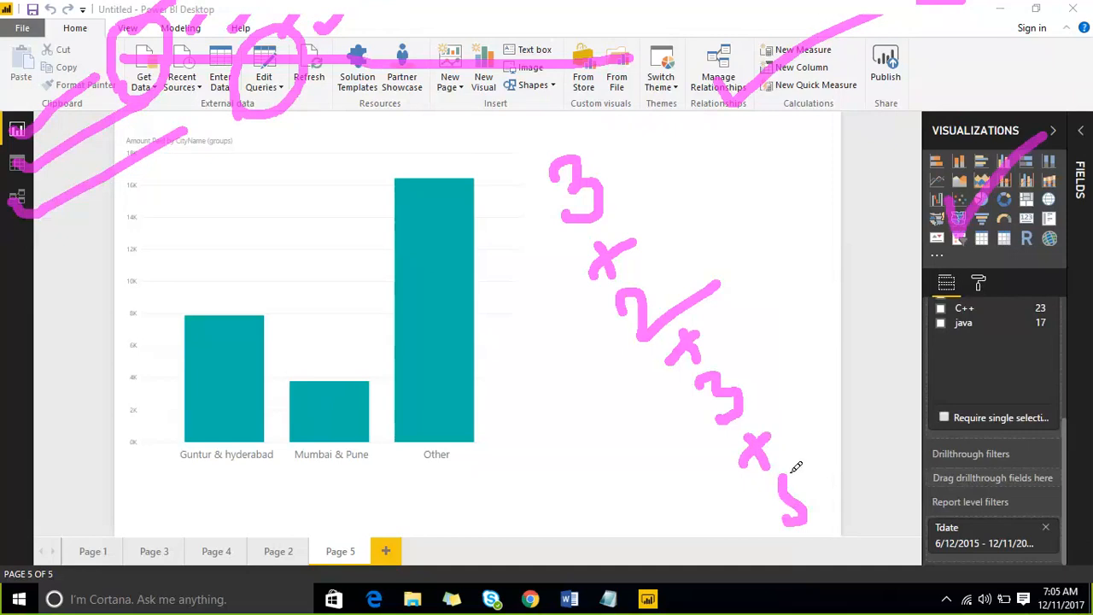
pyautogui.moveTo(786, 475); pyautogui.dragTo(815, 439)
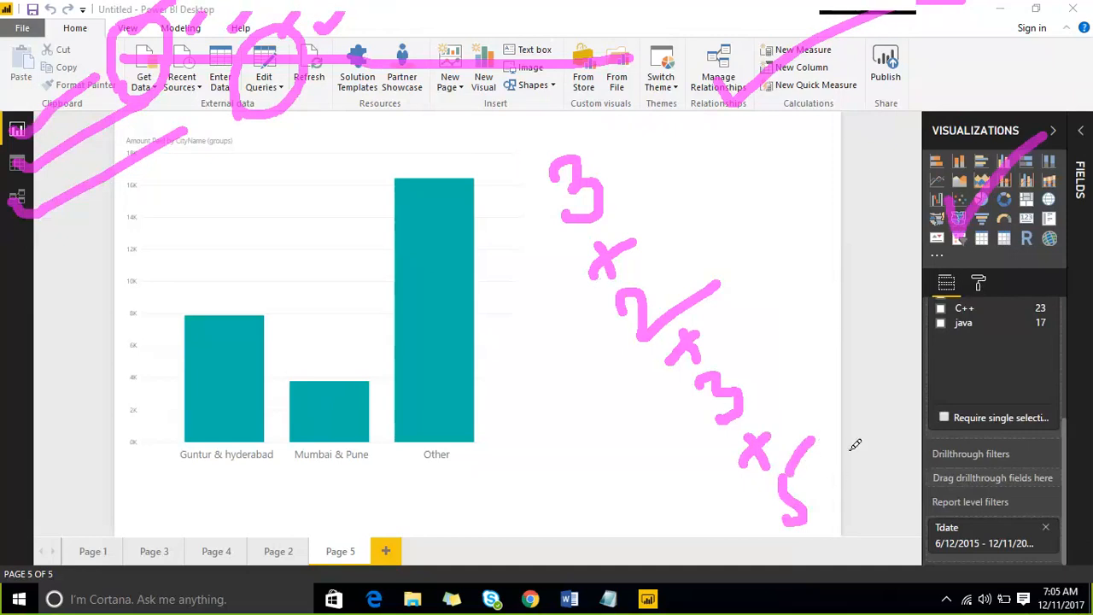
pyautogui.moveTo(837, 461)
pyautogui.mouseDown()
pyautogui.moveTo(857, 493)
pyautogui.moveTo(845, 485)
pyautogui.mouseUp()
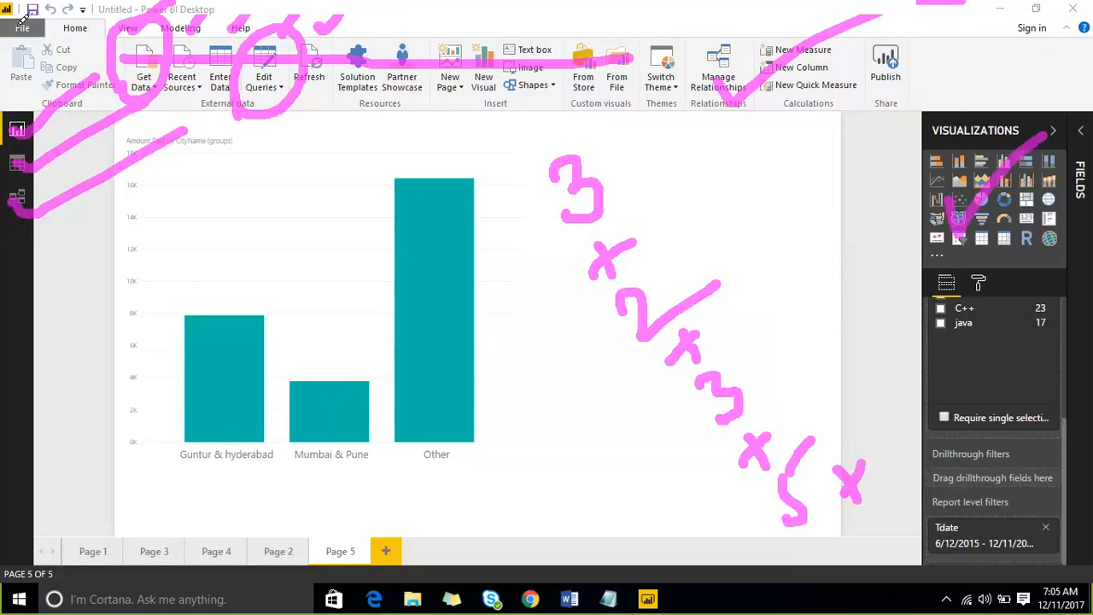
pyautogui.moveTo(24, 26); pyautogui.dragTo(17, 204)
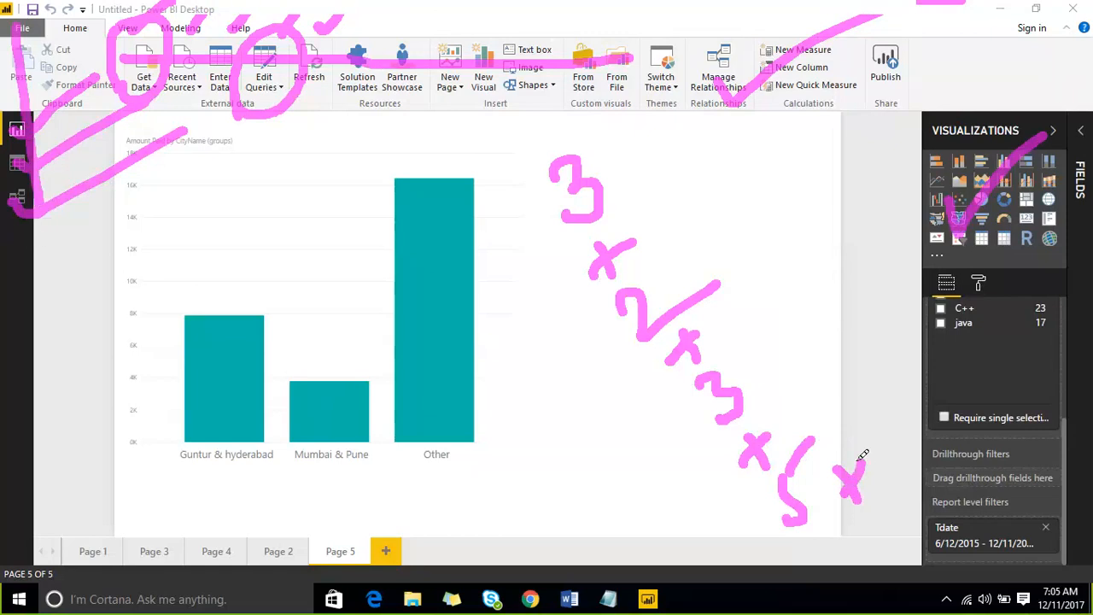
pyautogui.moveTo(866, 422); pyautogui.dragTo(888, 455)
pyautogui.moveTo(514, 180)
pyautogui.mouseDown()
pyautogui.moveTo(753, 151)
pyautogui.moveTo(910, 373)
pyautogui.moveTo(915, 447)
pyautogui.moveTo(780, 521)
pyautogui.moveTo(645, 466)
pyautogui.mouseUp()
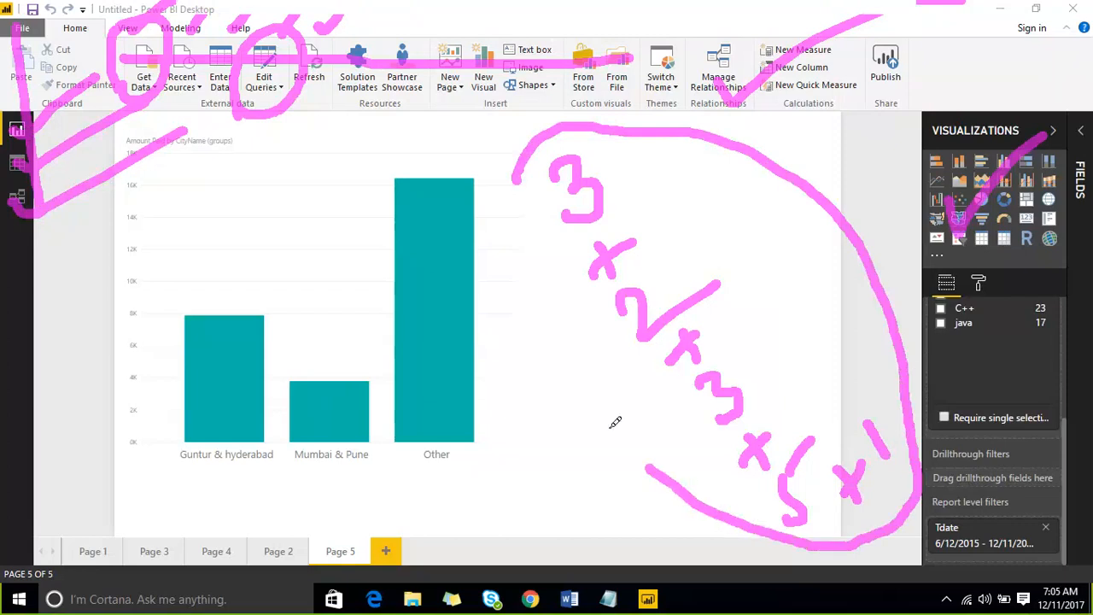
# - Close the ink loop around the calculation, strike through it, and ink across the Other bar
pyautogui.moveTo(614, 422)
pyautogui.mouseDown()
pyautogui.moveTo(504, 239)
pyautogui.moveTo(504, 175)
pyautogui.moveTo(516, 161)
pyautogui.mouseUp()
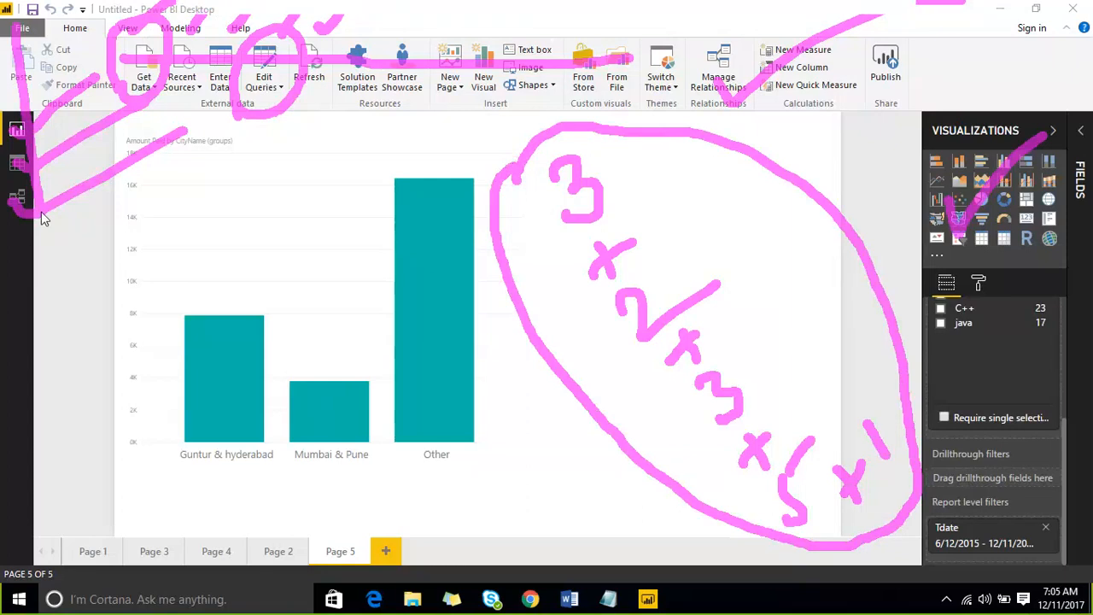
pyautogui.moveTo(682, 263); pyautogui.dragTo(837, 152)
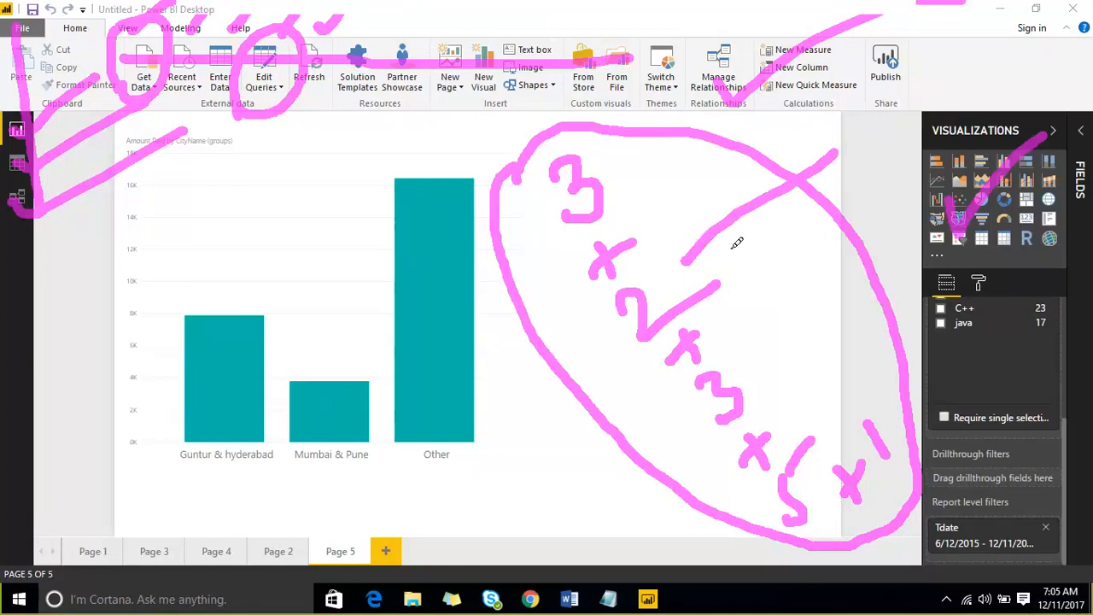
pyautogui.moveTo(732, 391)
pyautogui.mouseDown()
pyautogui.moveTo(838, 226)
pyautogui.moveTo(769, 307)
pyautogui.moveTo(722, 386)
pyautogui.mouseUp()
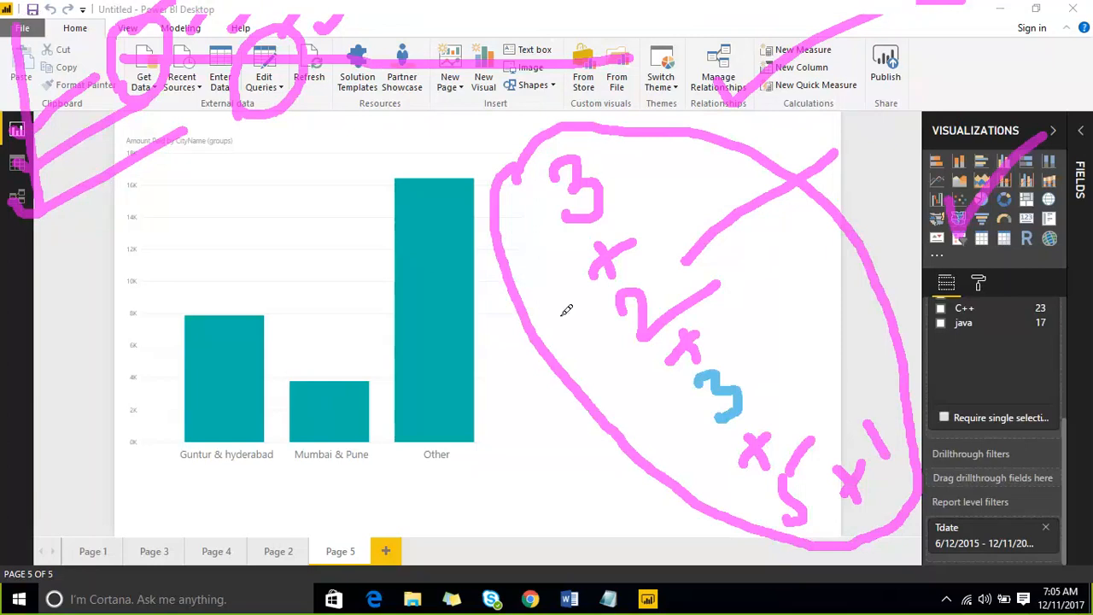
pyautogui.moveTo(517, 366); pyautogui.dragTo(539, 413)
pyautogui.moveTo(553, 365); pyautogui.dragTo(504, 407)
pyautogui.moveTo(437, 393); pyautogui.dragTo(489, 485)
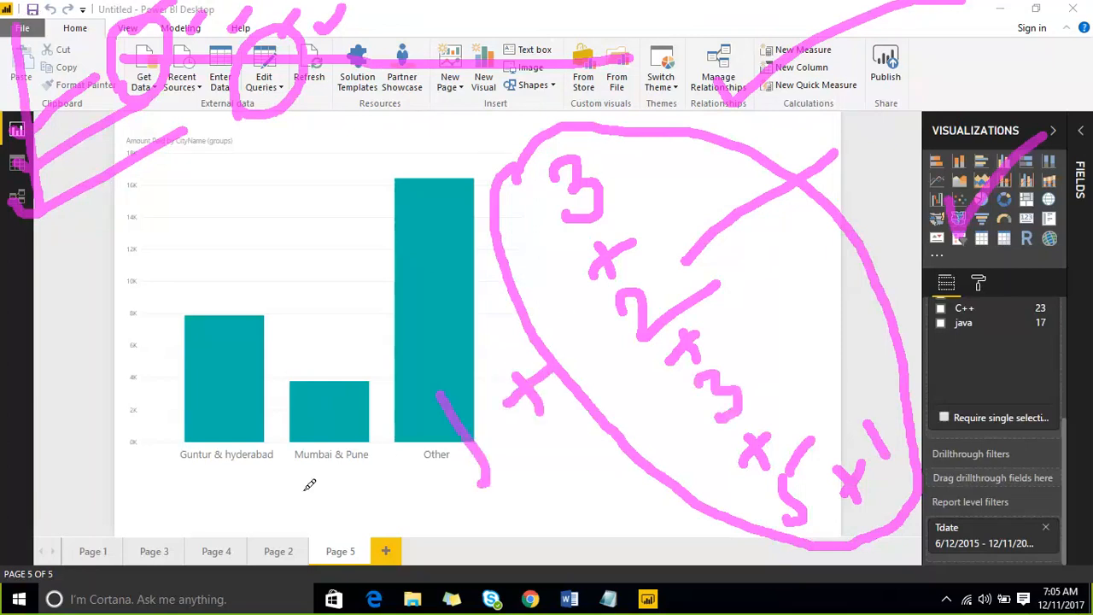
# - Underline the Mumbai & Pune and Guntur & hyderabad labels, then erase all ink annotations
pyautogui.moveTo(306, 488); pyautogui.dragTo(368, 438)
pyautogui.moveTo(193, 490); pyautogui.dragTo(283, 438)
pyautogui.moveTo(155, 395); pyautogui.dragTo(289, 331)
pyautogui.moveTo(140, 292); pyautogui.dragTo(286, 244)
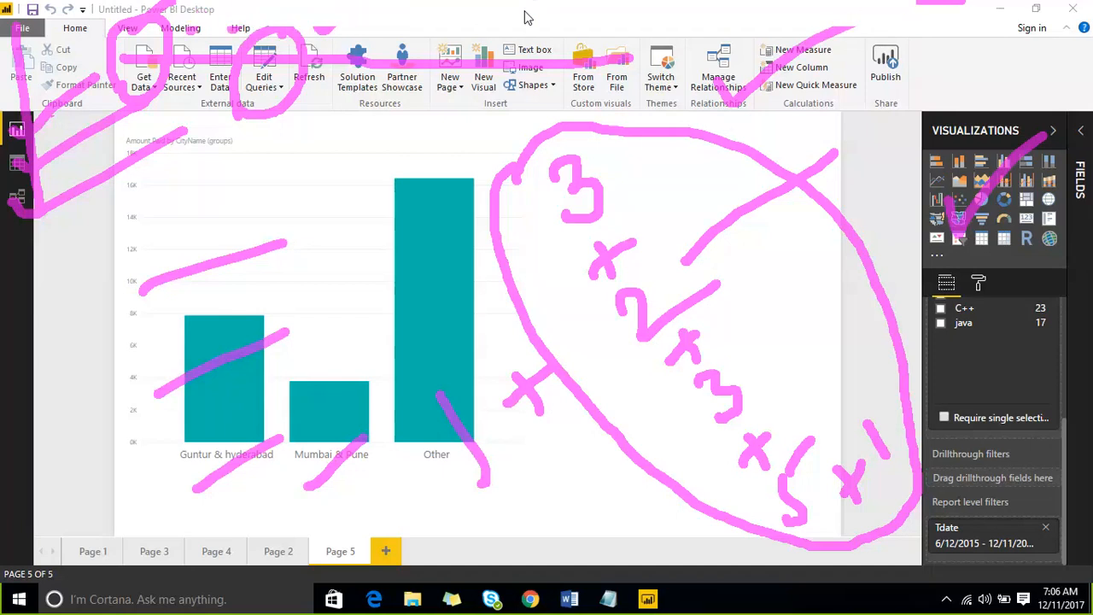
pyautogui.click(846, 20)
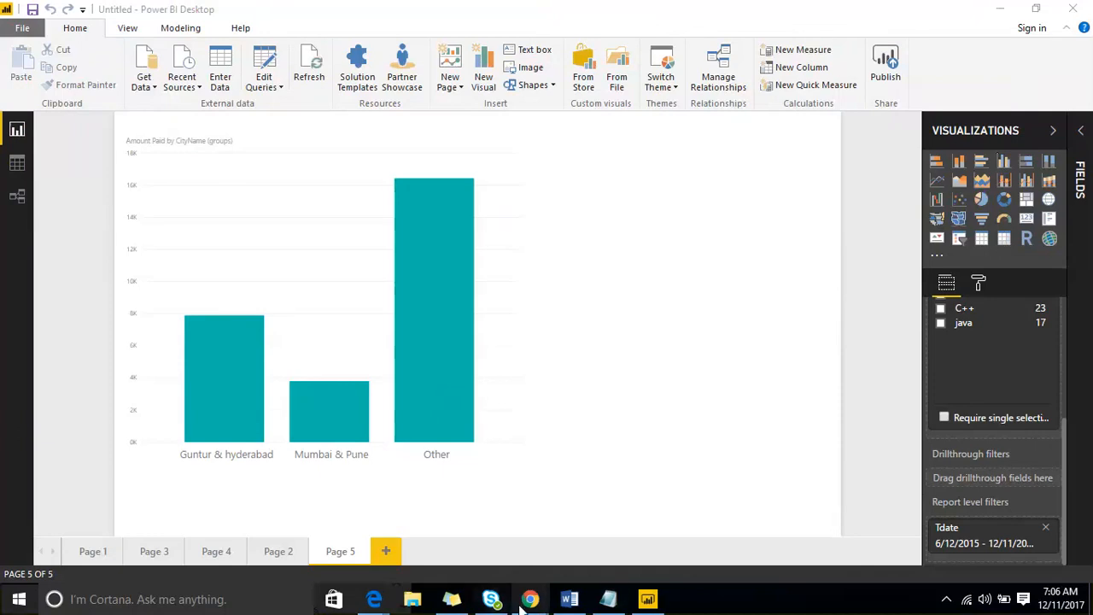
# - Bring the Chrome window forward and load app.powerbi.com, landing on the Favorites list
pyautogui.moveTo(527, 602)
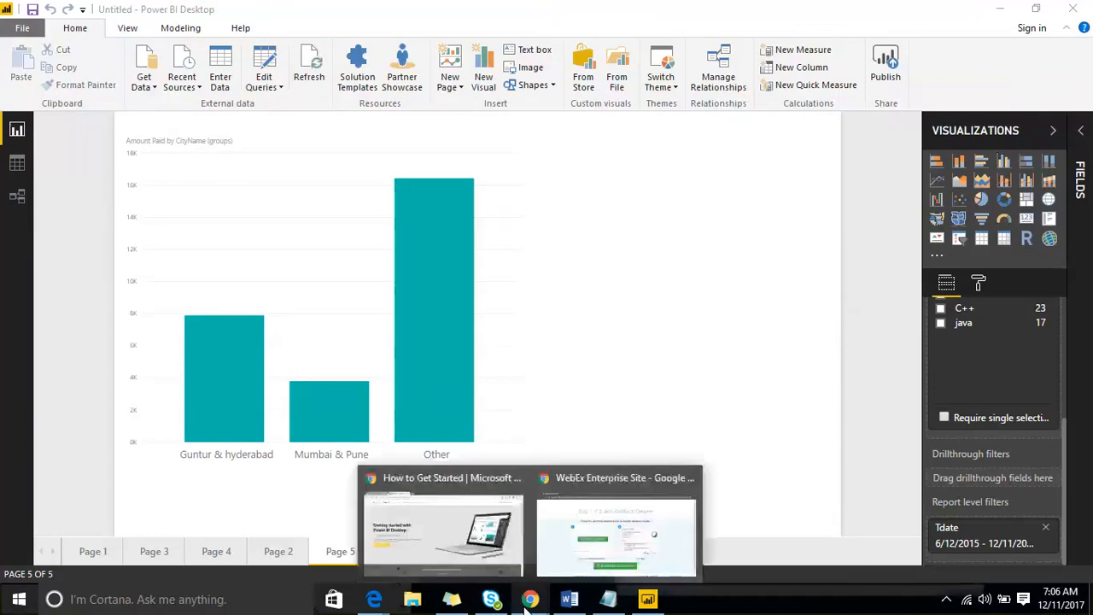
pyautogui.click(413, 508)
pyautogui.click(363, 37)
pyautogui.write('App.powerbi.com')
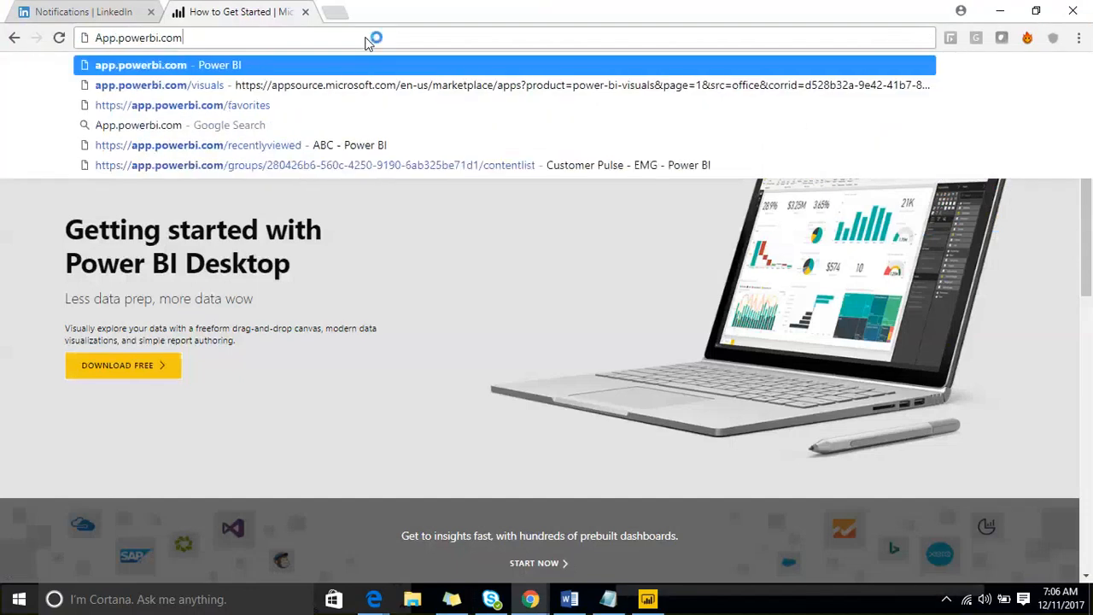
pyautogui.press('Return')
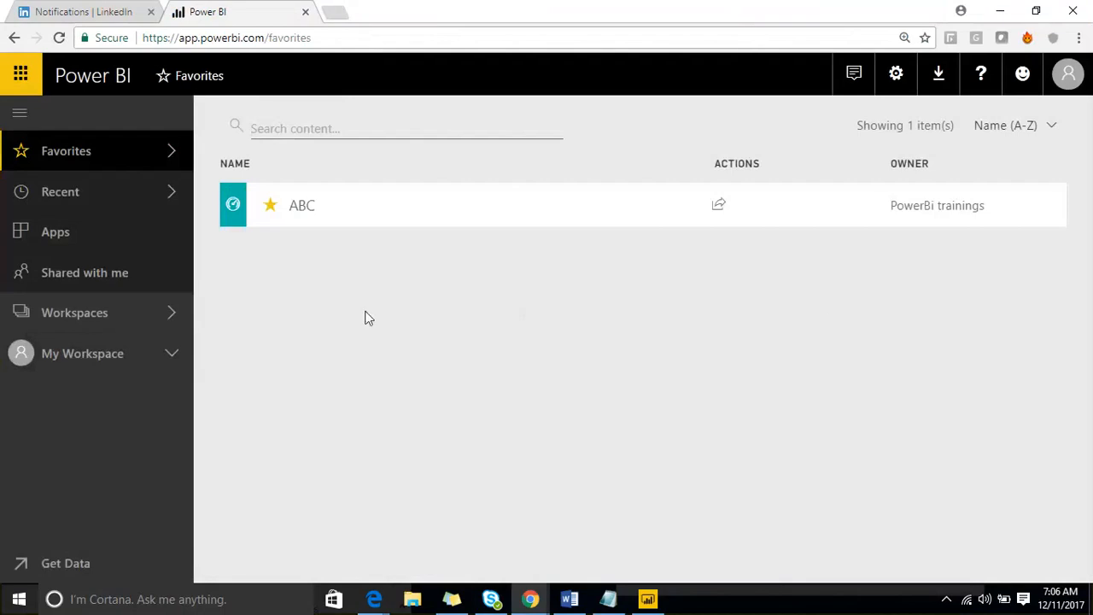
# - Open the Emaar Wifi-Analytics workspace datasets and create a report from WIFI_Analytics_UserDemographics
pyautogui.click(163, 312)
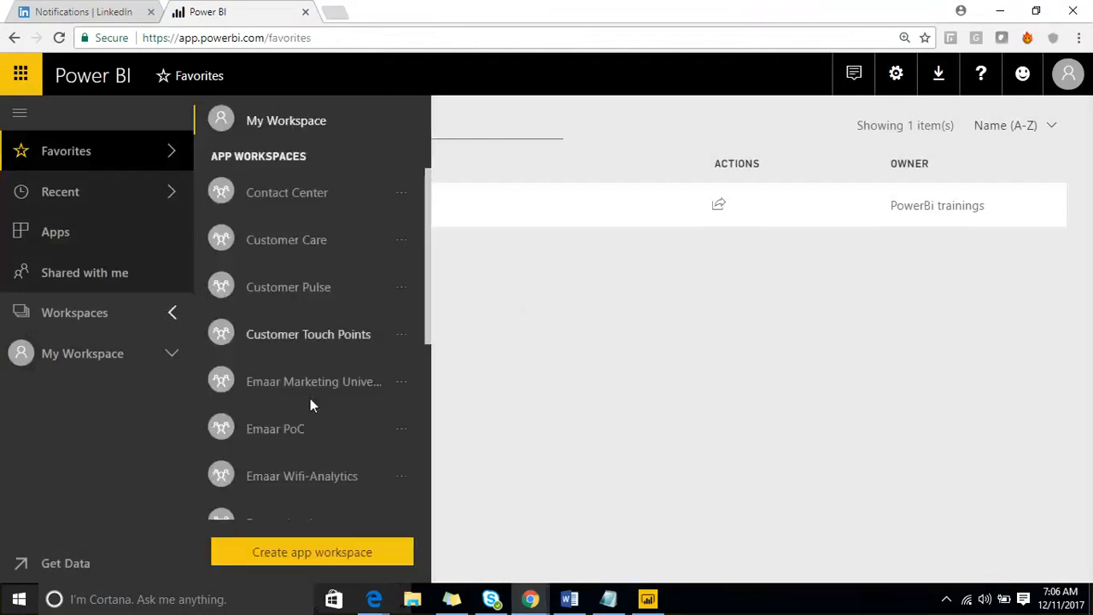
pyautogui.scroll(-3, 310, 398)
pyautogui.click(320, 317)
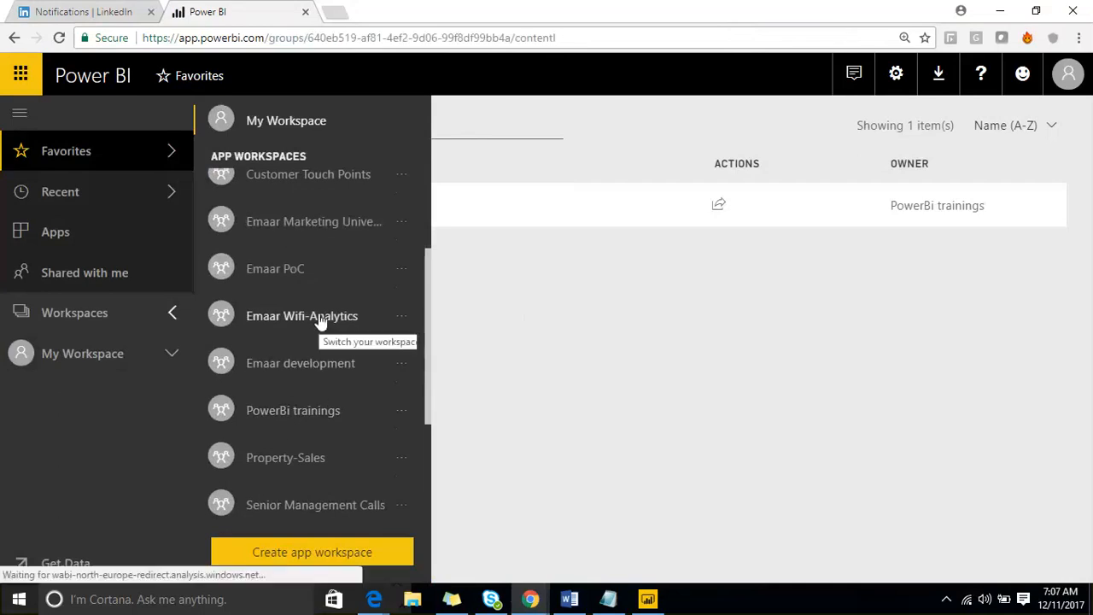
pyautogui.click(513, 209)
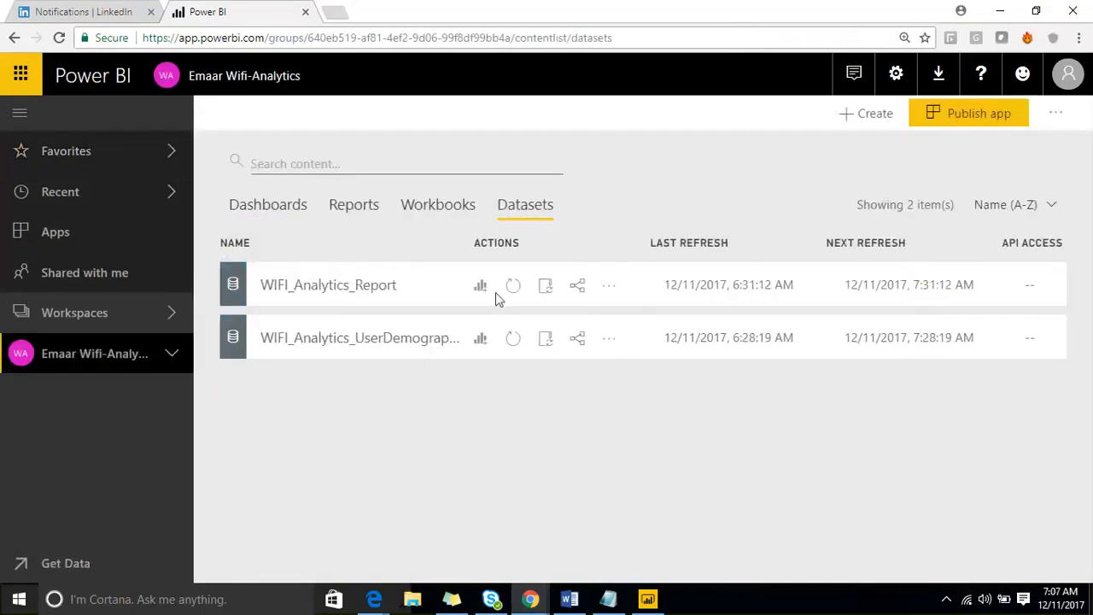
pyautogui.click(480, 342)
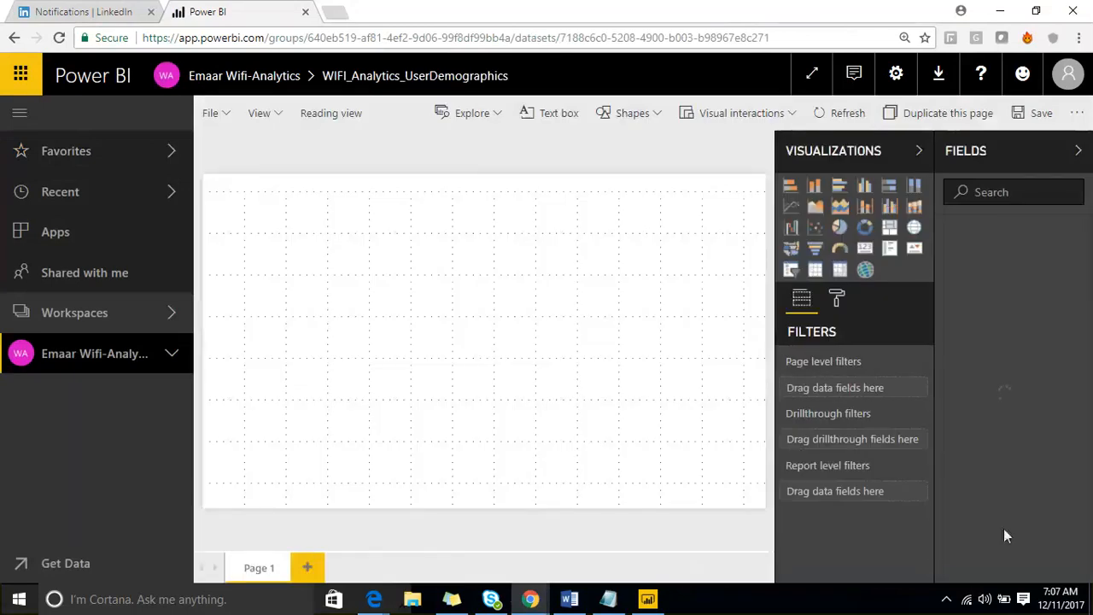
# - Add Page 2 and Page 3 to the new blank report
pyautogui.click(308, 567)
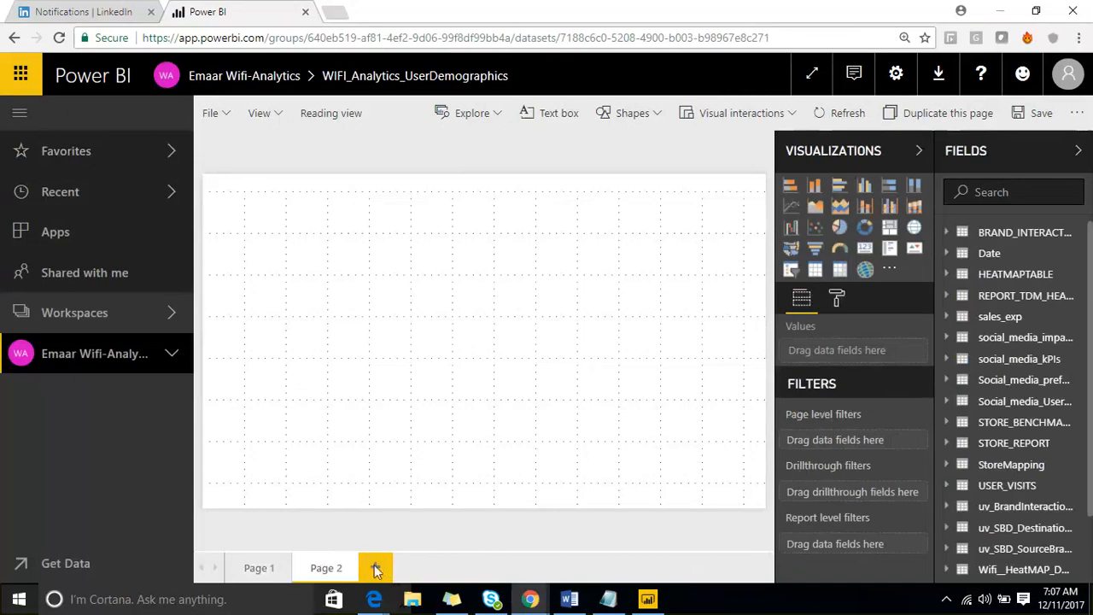
pyautogui.click(377, 569)
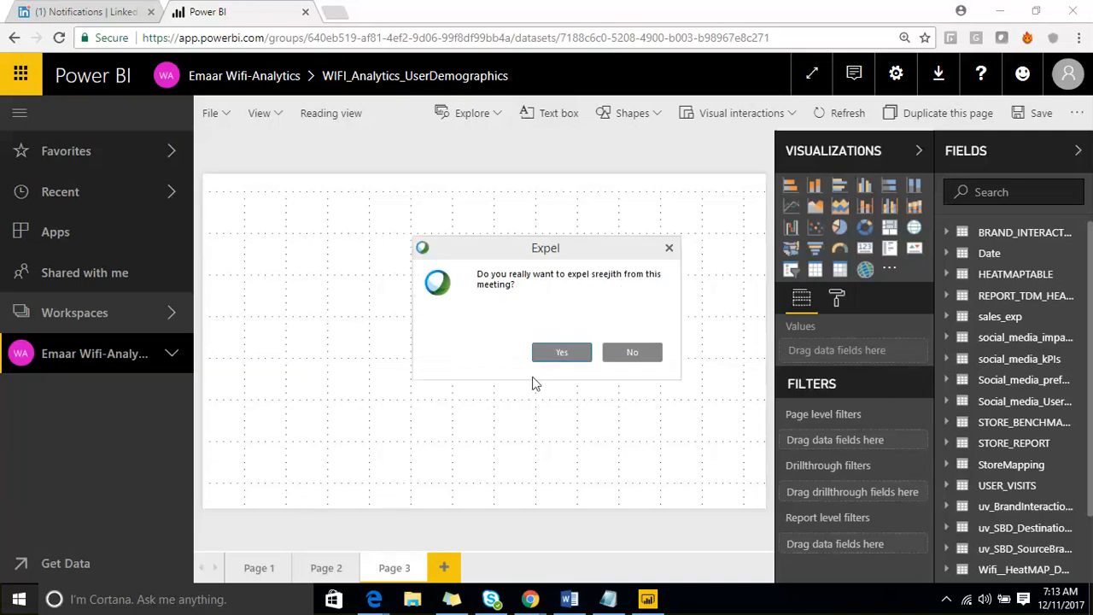
# - Confirm the expel prompts to remove the unwanted attendees from the meeting
pyautogui.click(551, 357)
pyautogui.click(670, 248)
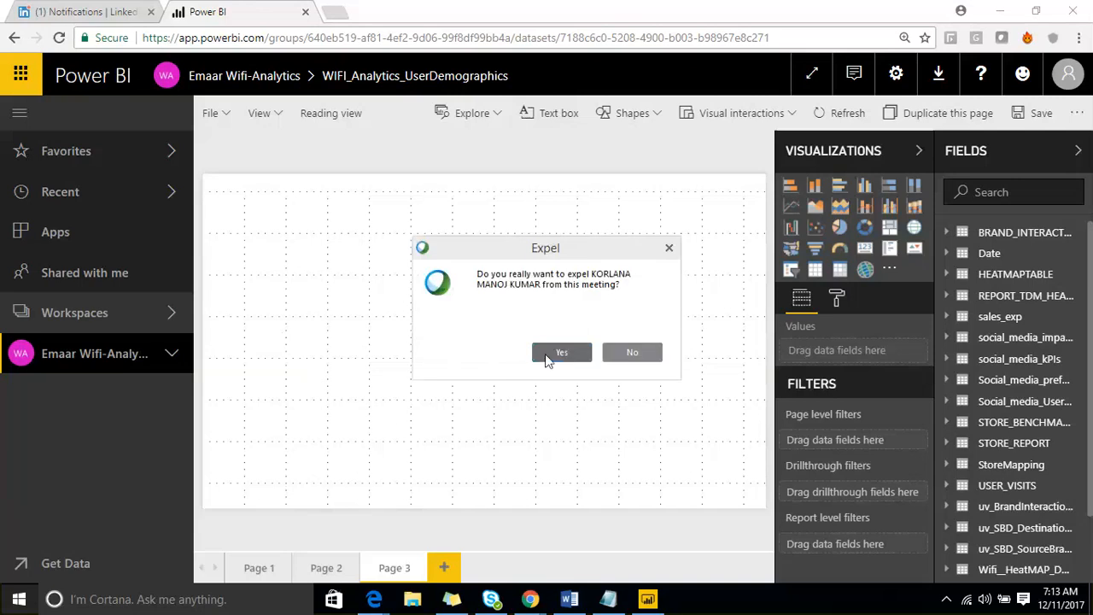
pyautogui.click(561, 352)
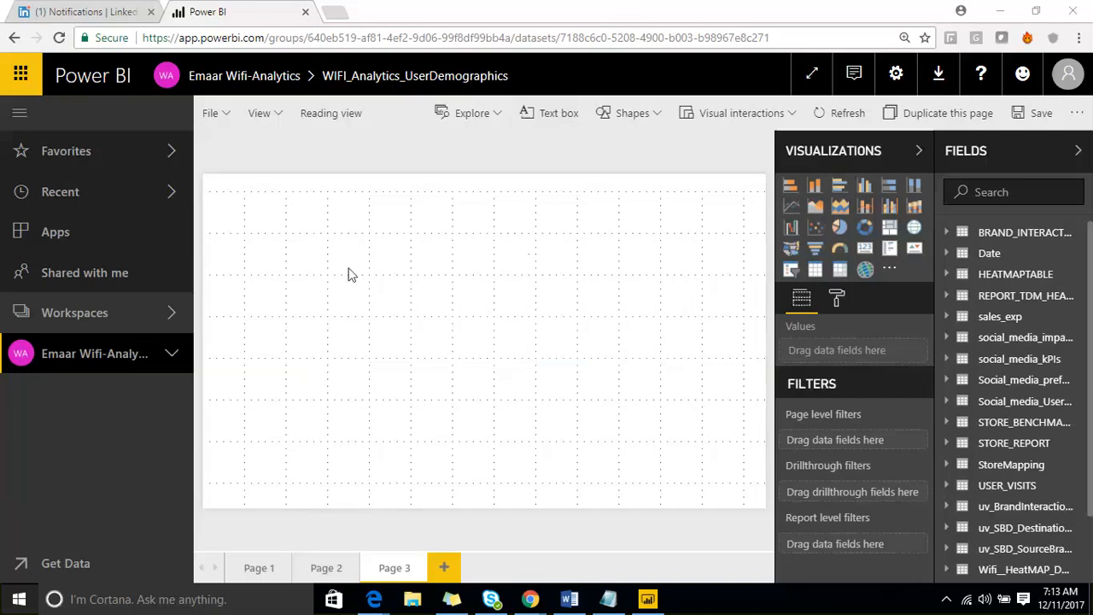
pyautogui.click(531, 352)
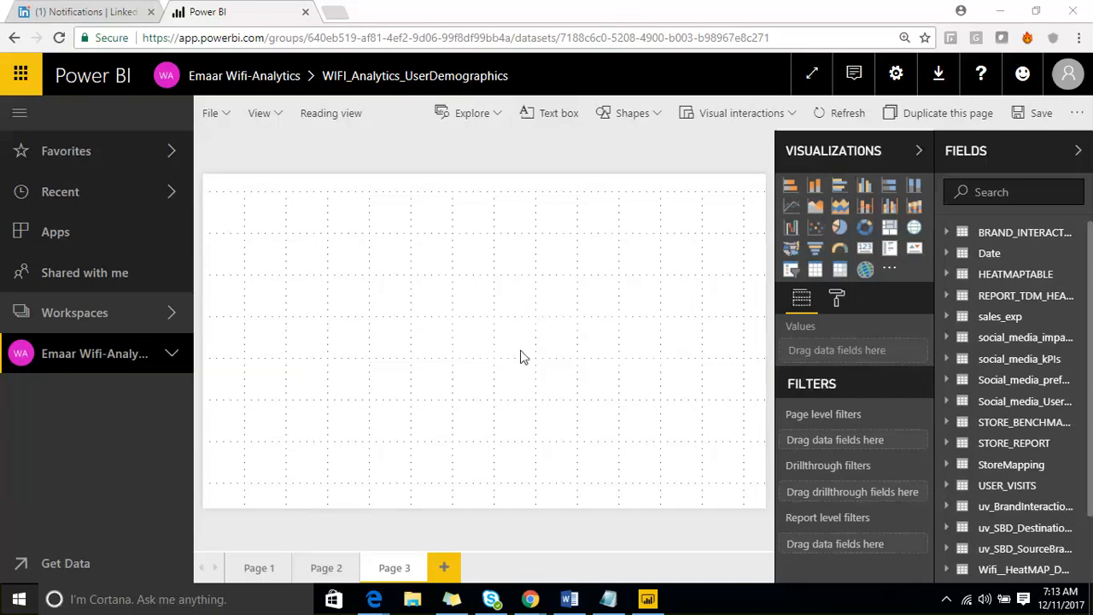